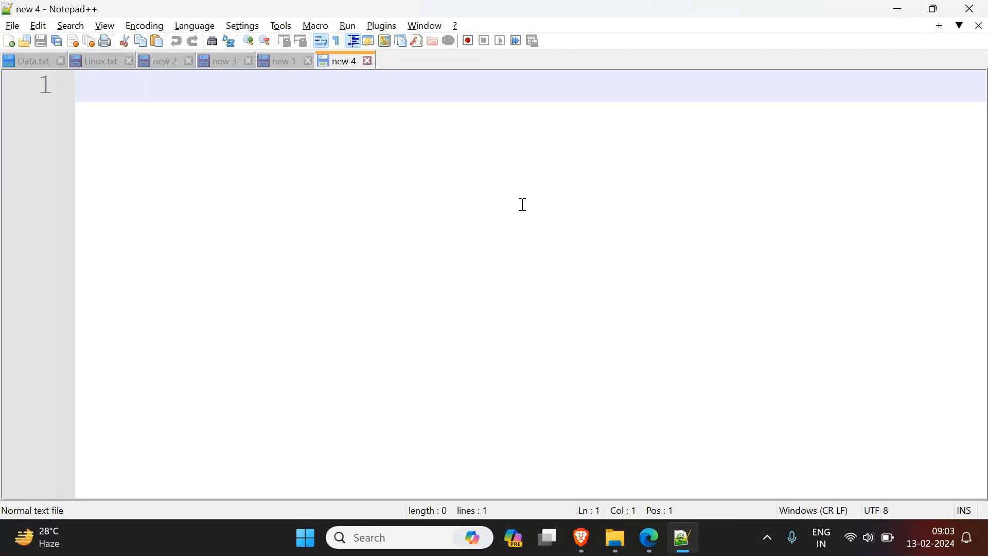
# Step: Write "Remote Desktop Connection" on the first line of the empty note
pyautogui.write('mo')
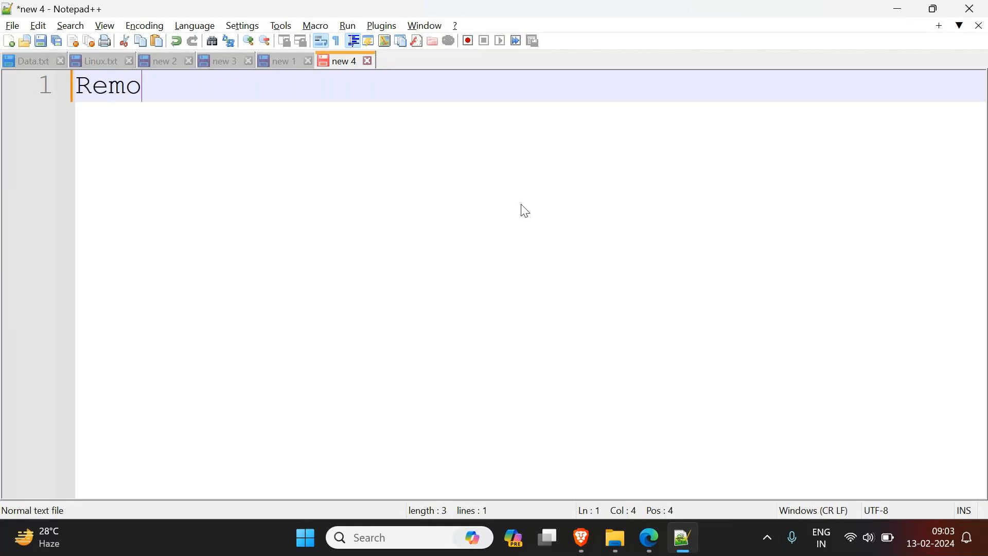
pyautogui.click(381, 539)
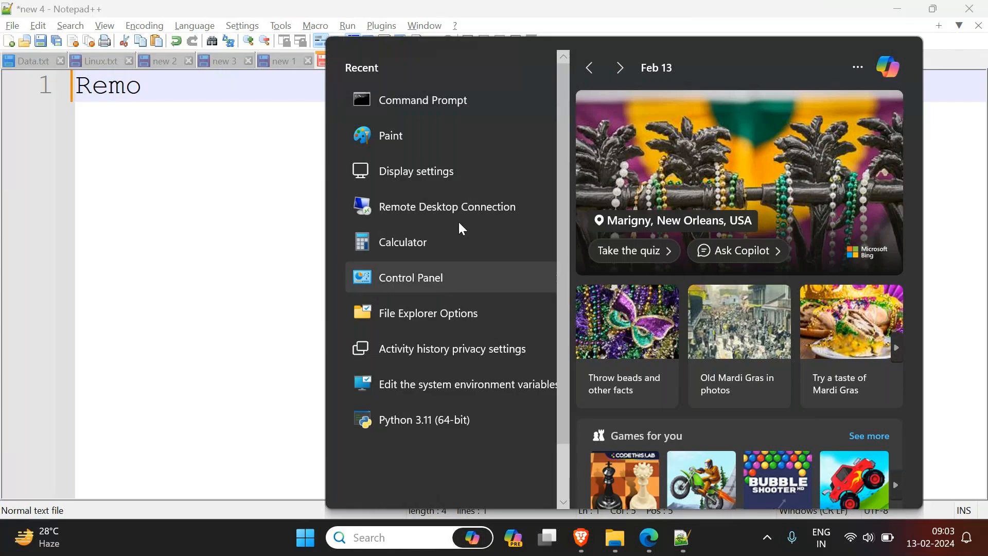
pyautogui.click(247, 209)
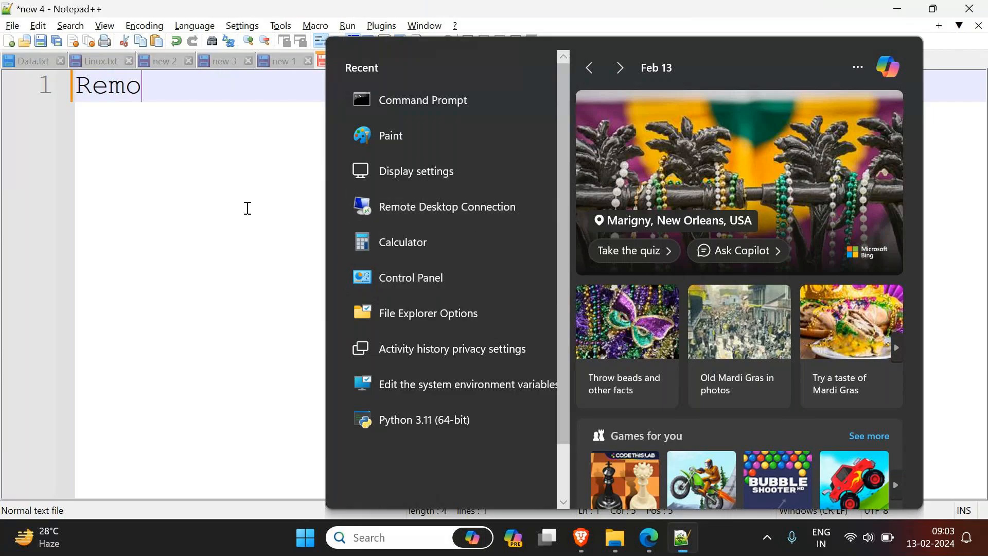
pyautogui.write('te ')
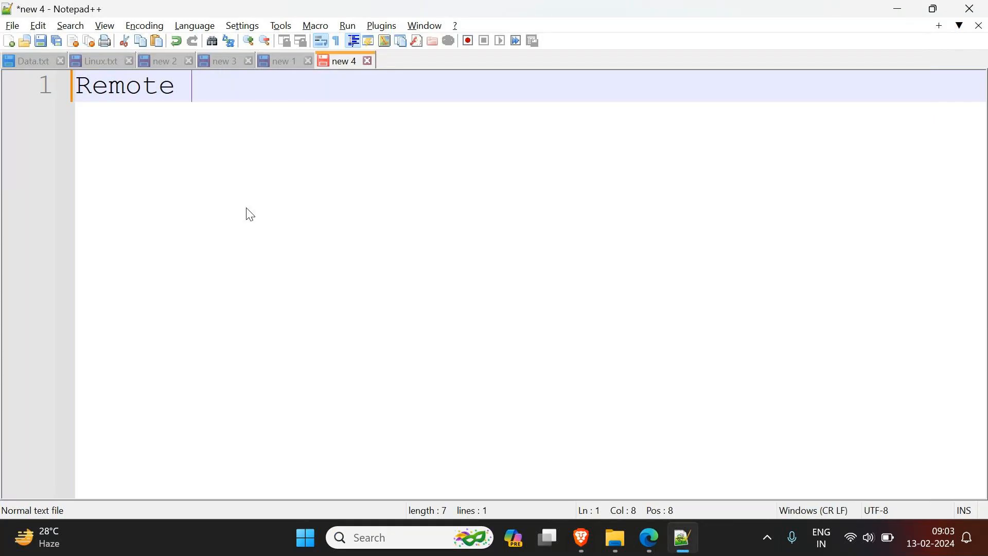
pyautogui.write('Deskt')
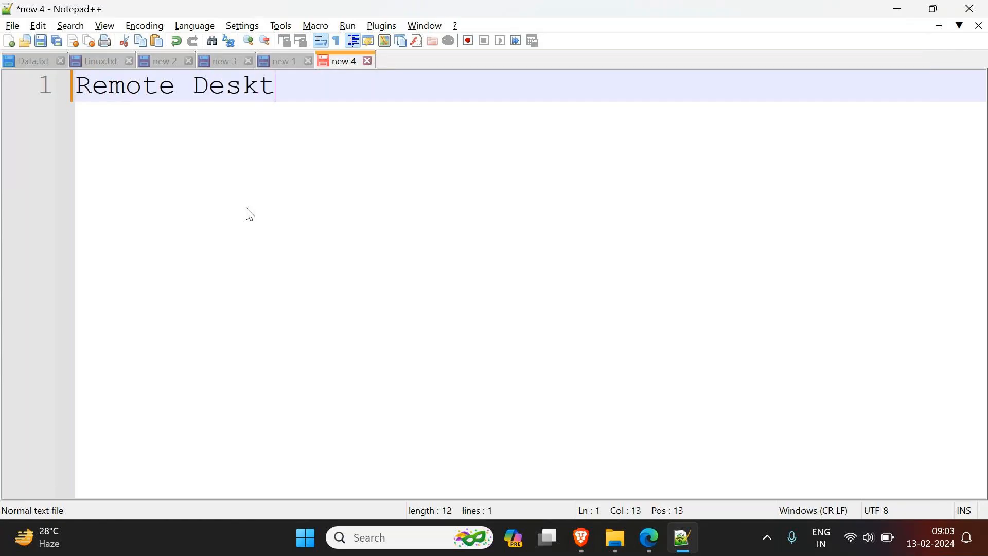
pyautogui.write('op Connection')
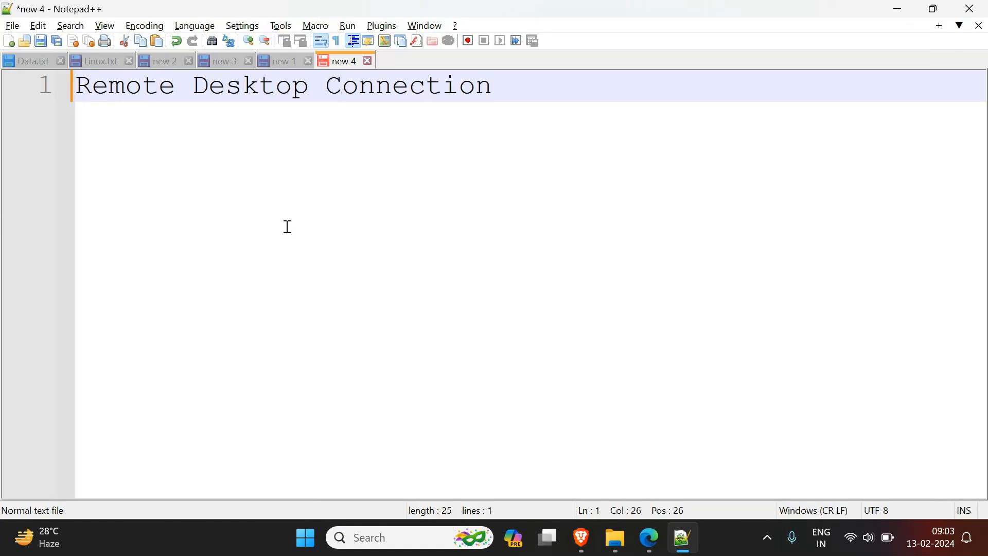
# Step: Insert the heading "Windows:" above the Remote Desktop Connection line and add two new lines below that entry
pyautogui.press('Home')
pyautogui.press('Return')
pyautogui.press('Up')
pyautogui.write('Windows:')
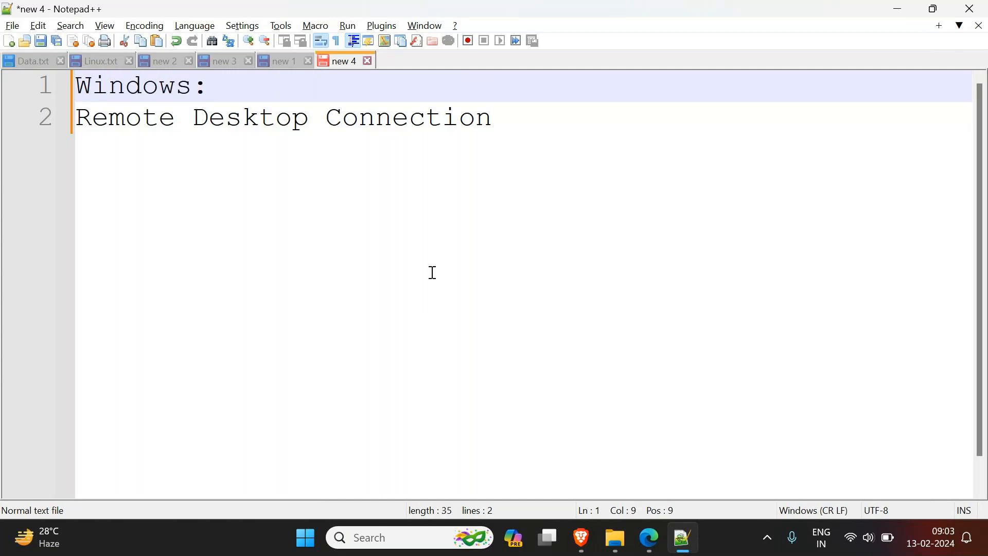
pyautogui.click(548, 129)
pyautogui.press('Return')
pyautogui.press('Return')
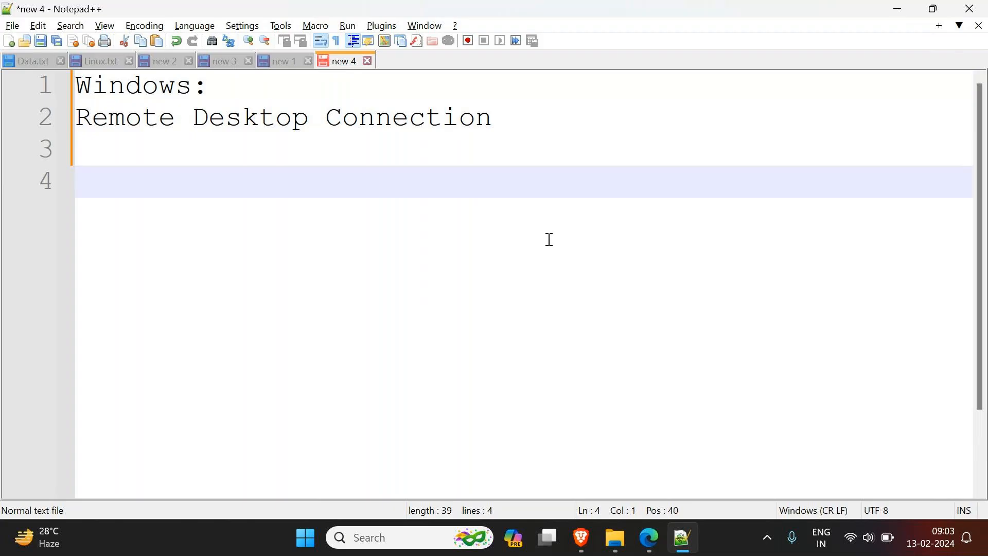
# Step: Switch to the GoTo meeting in Microsoft Edge, read the session chat, and return to the Notepad++ note
pyautogui.moveTo(652, 551)
pyautogui.click(649, 460)
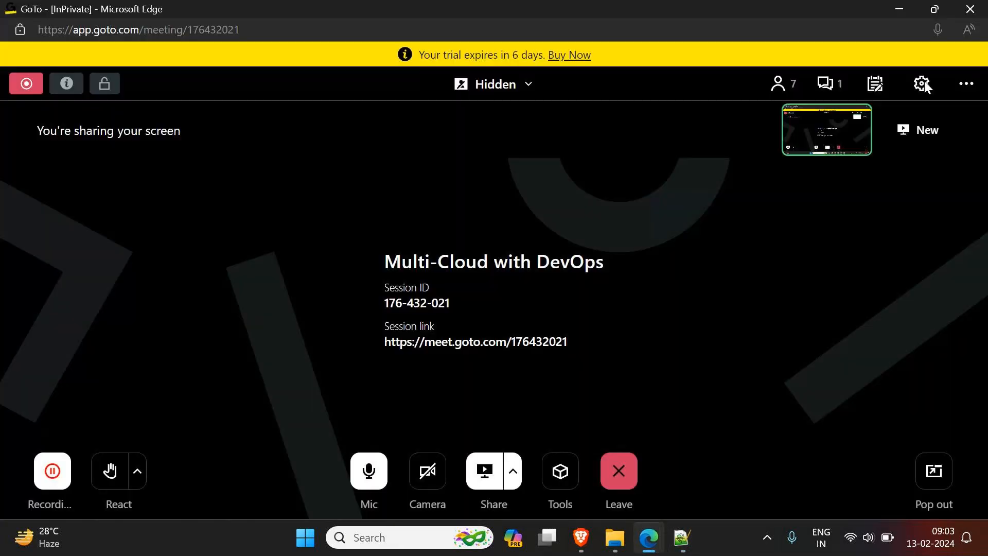
pyautogui.click(840, 85)
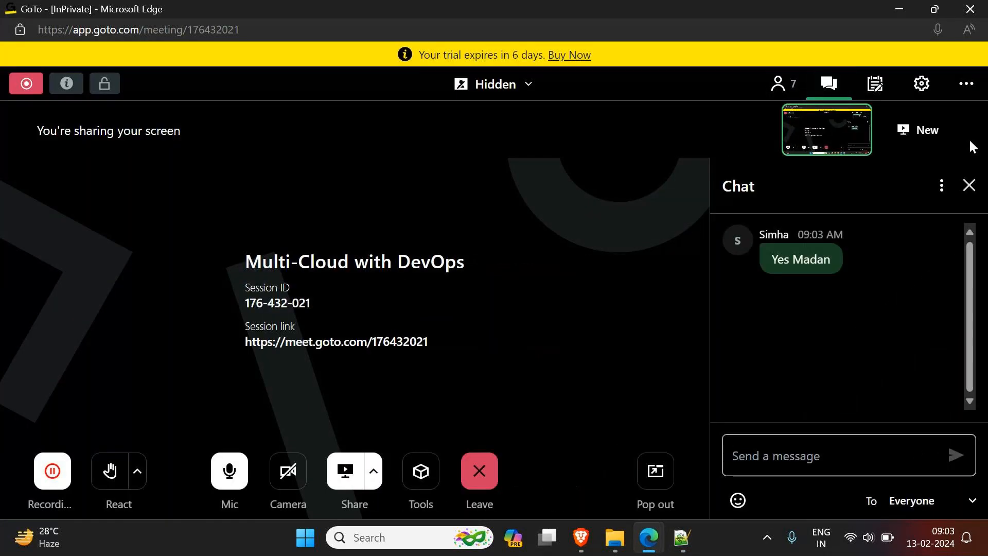
pyautogui.click(899, 9)
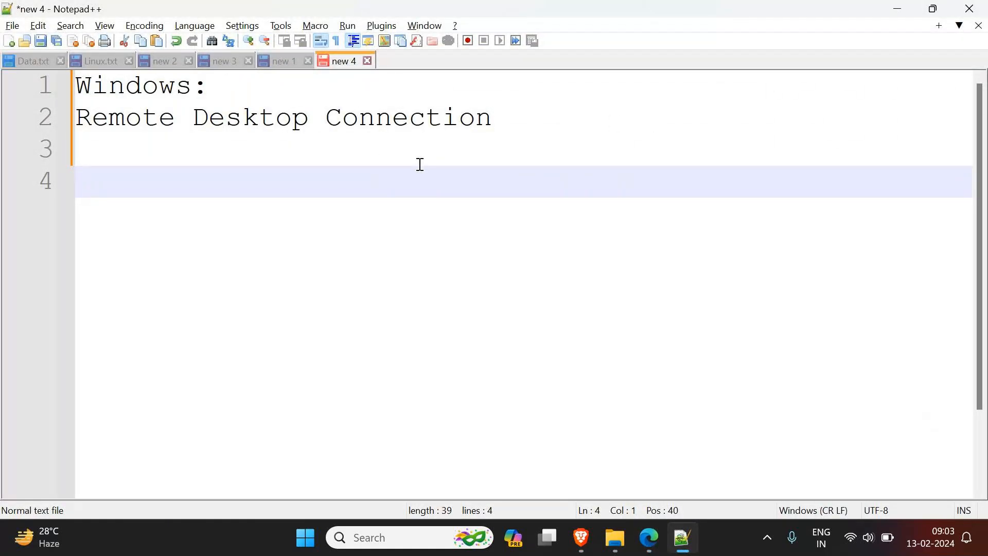
# Step: Write the heading "To connect to Linux:" on line 4, followed by a new line
pyautogui.write('Linux')
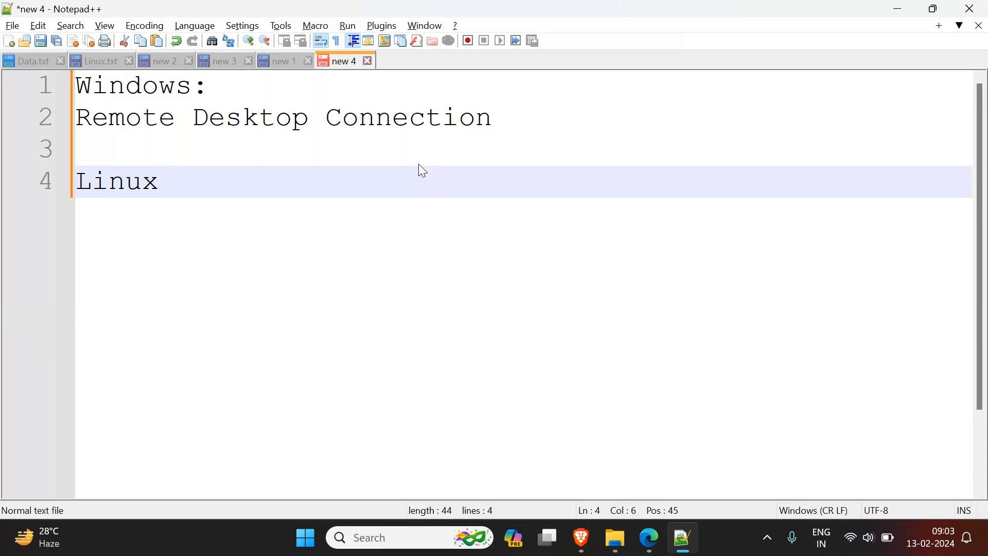
pyautogui.write(':')
pyautogui.press('Return')
pyautogui.press('Up')
pyautogui.write('To connect to')
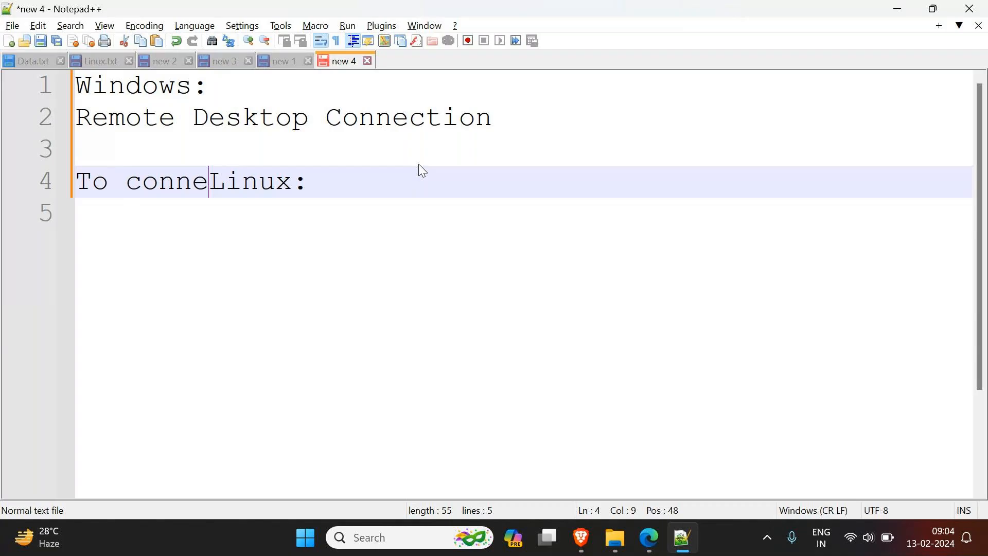
# Step: Insert "Virtual machine" after "Linux" in the heading, before the colon
pyautogui.press('Right')
pyautogui.press('Right')
pyautogui.press('Right')
pyautogui.press('Right')
pyautogui.press('Right')
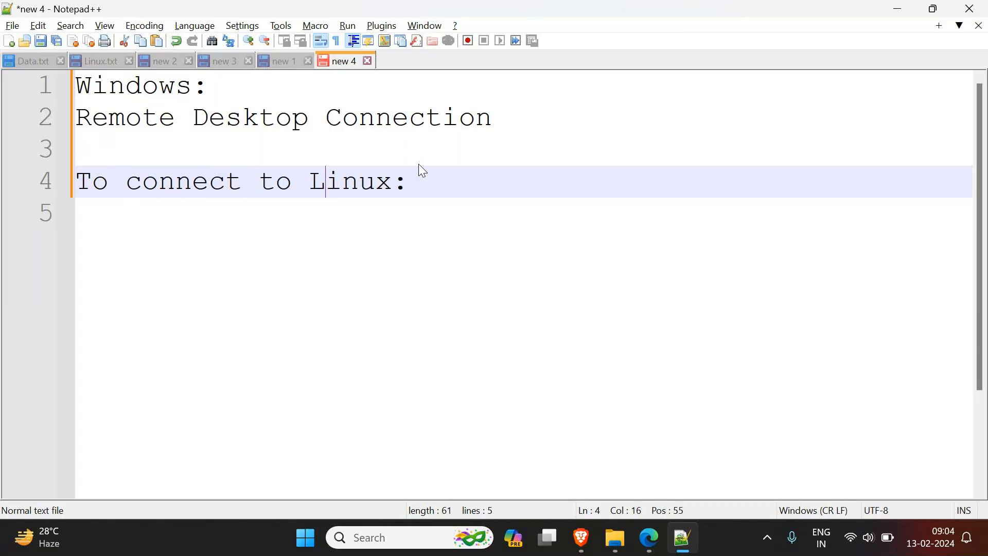
pyautogui.write('VRi')
pyautogui.press('BackSpace')
pyautogui.press('BackSpace')
pyautogui.write('irtual machine')
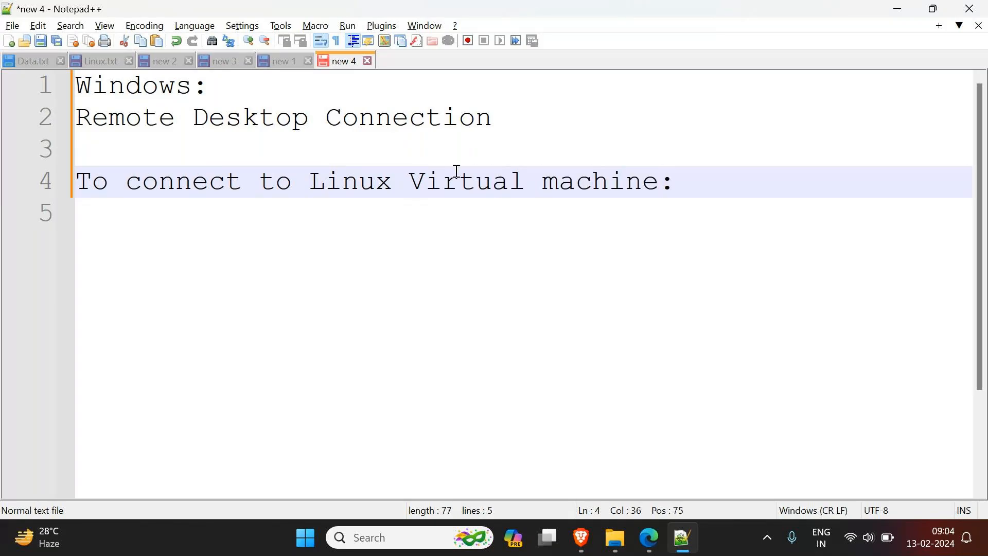
# Step: Add the line "Mobaxtrem/Putty/git bash" below the Linux Virtual machine heading
pyautogui.click(757, 188)
pyautogui.press('Return')
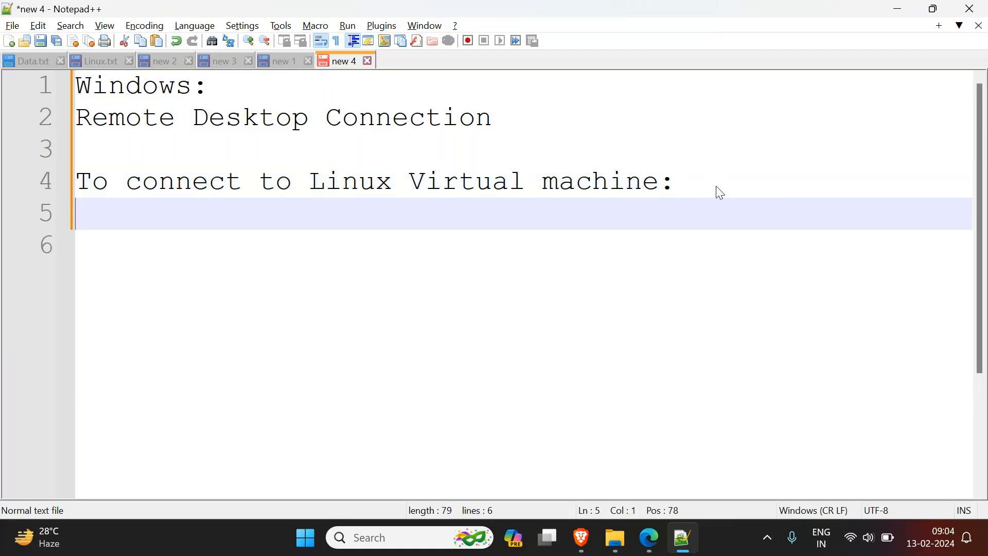
pyautogui.write('Moba')
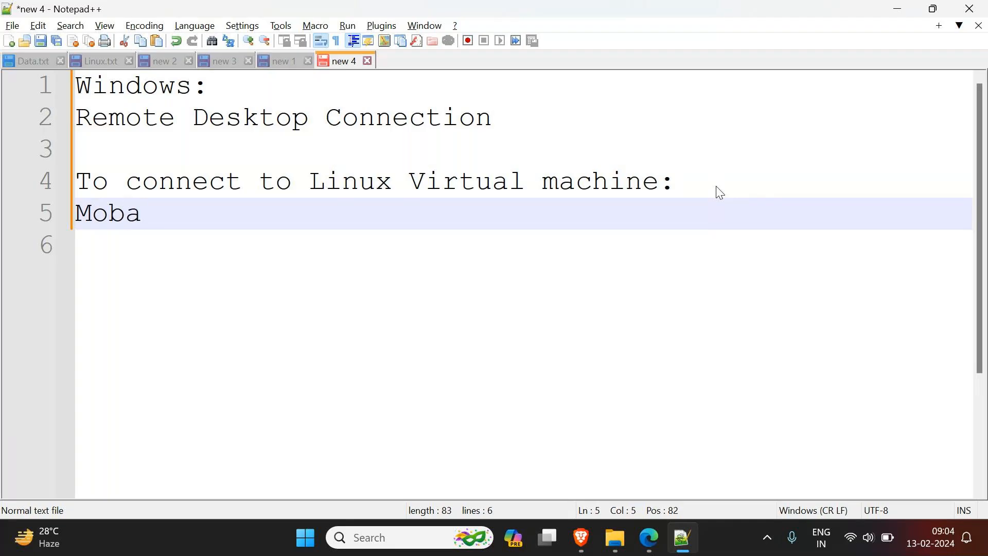
pyautogui.write('xtram')
pyautogui.press('BackSpace')
pyautogui.press('BackSpace')
pyautogui.write('em')
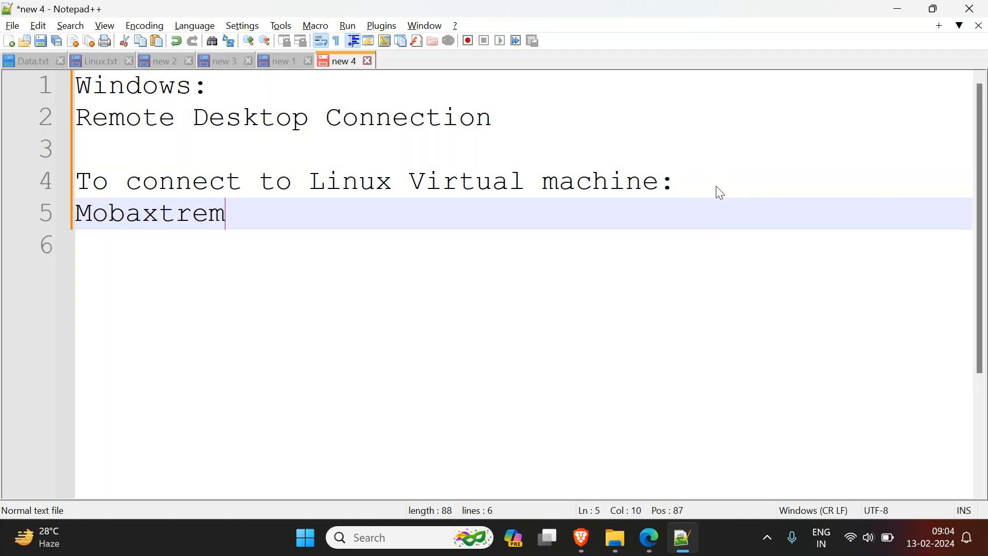
pyautogui.write('/Putty/')
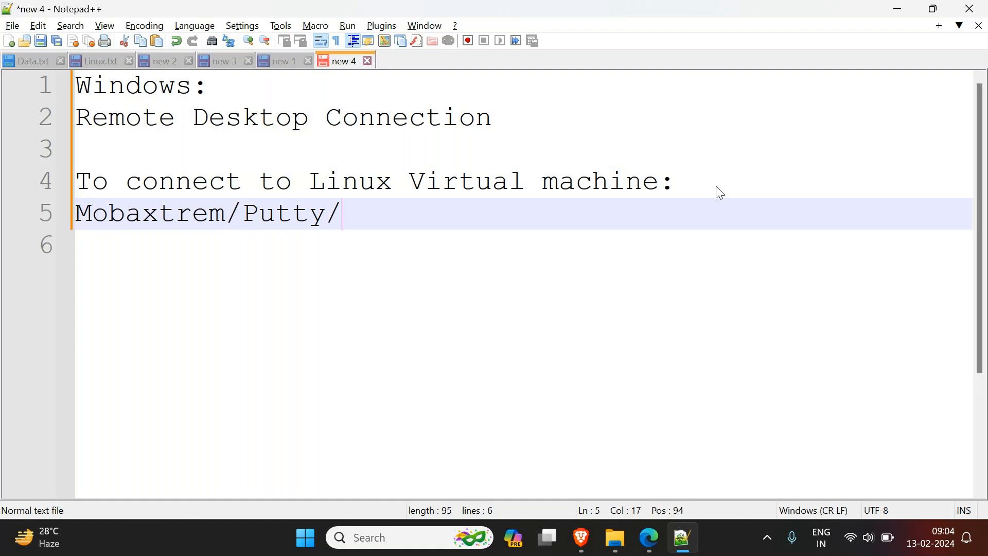
pyautogui.write('git bash')
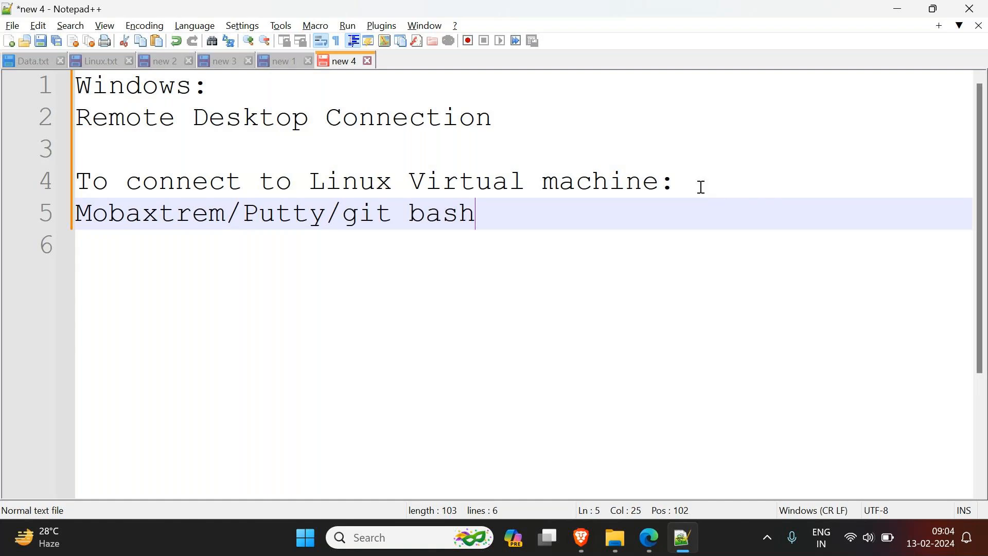
# Step: Delete "Putty/" from the list of Linux connection tools
pyautogui.click(359, 213)
pyautogui.doubleClick(359, 214)
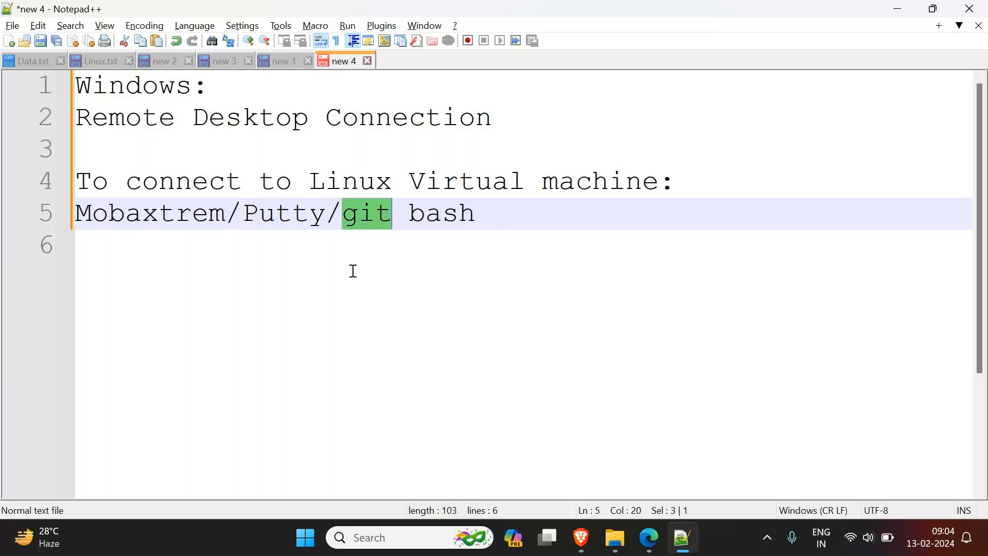
pyautogui.moveTo(310, 181); pyautogui.dragTo(658, 182)
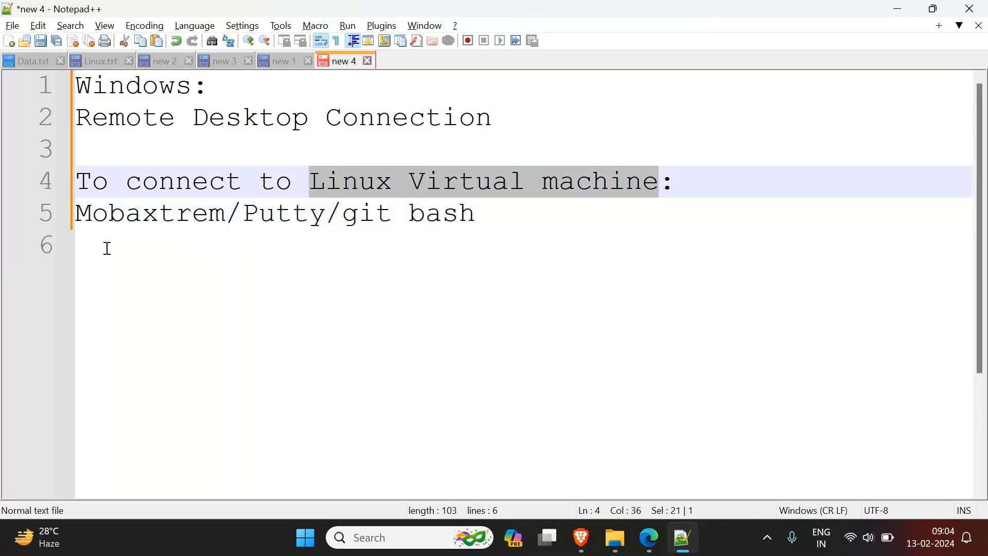
pyautogui.moveTo(249, 215); pyautogui.dragTo(340, 215)
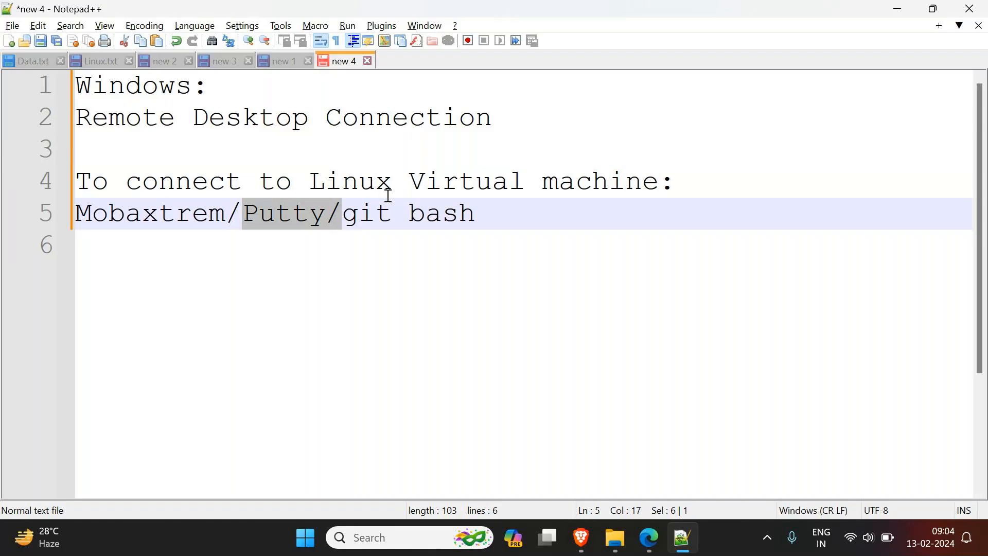
pyautogui.press('BackSpace')
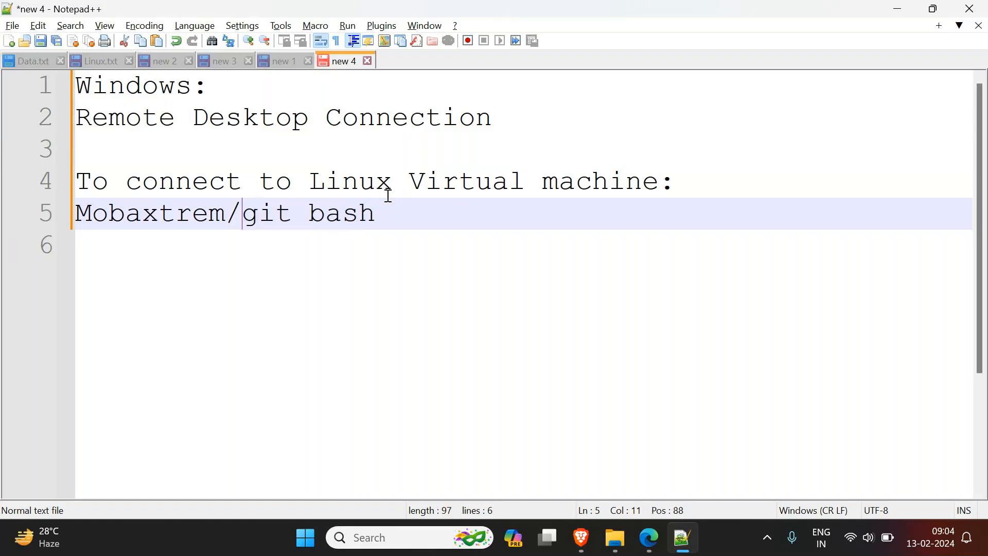
pyautogui.click(155, 216)
pyautogui.doubleClick(154, 216)
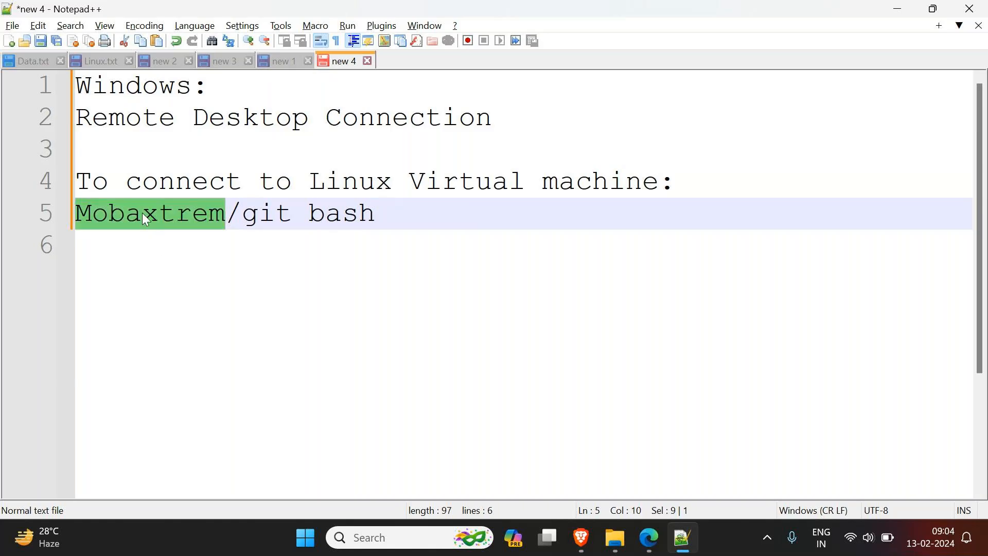
pyautogui.moveTo(86, 117); pyautogui.dragTo(500, 132)
pyautogui.click(496, 126)
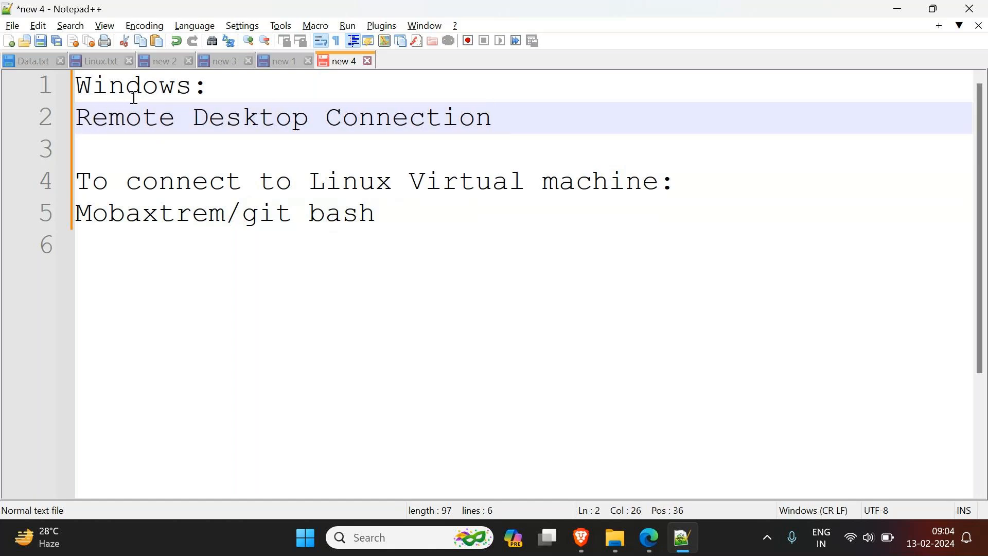
pyautogui.click(130, 87)
pyautogui.doubleClick(130, 88)
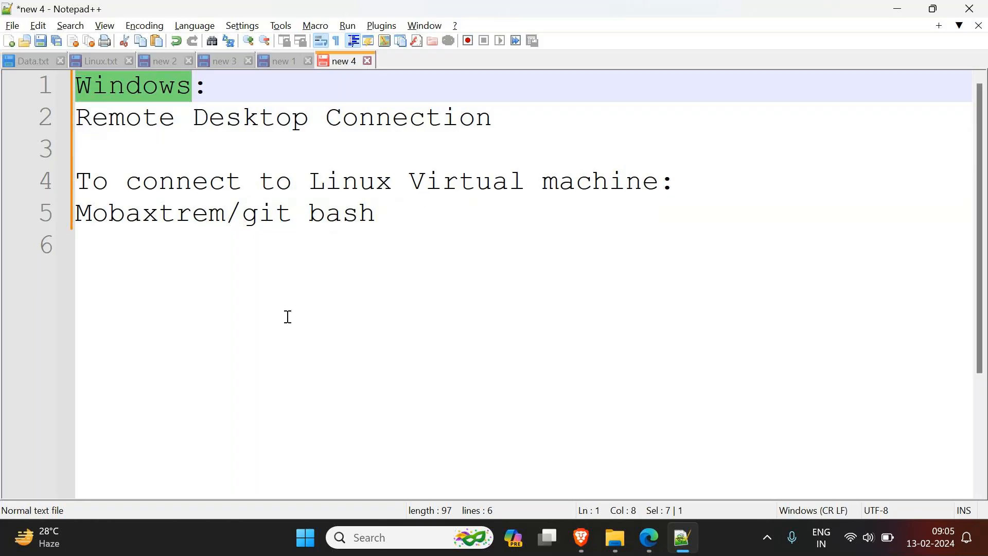
pyautogui.moveTo(231, 215); pyautogui.dragTo(65, 211)
pyautogui.click(237, 216)
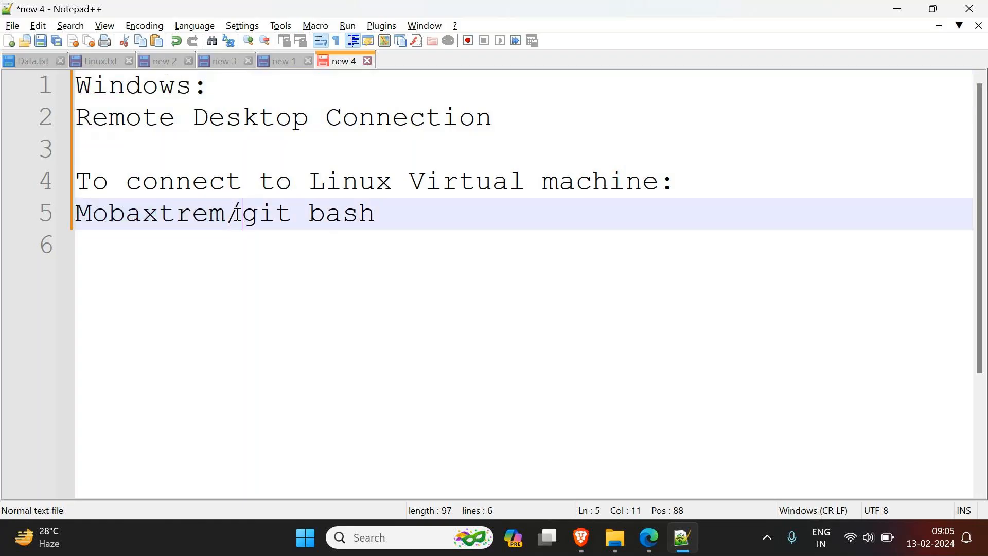
# Step: Delete the word "bash" after "git" in the list of Linux connection tools
pyautogui.doubleClick(325, 215)
pyautogui.press('BackSpace')
pyautogui.click(261, 216)
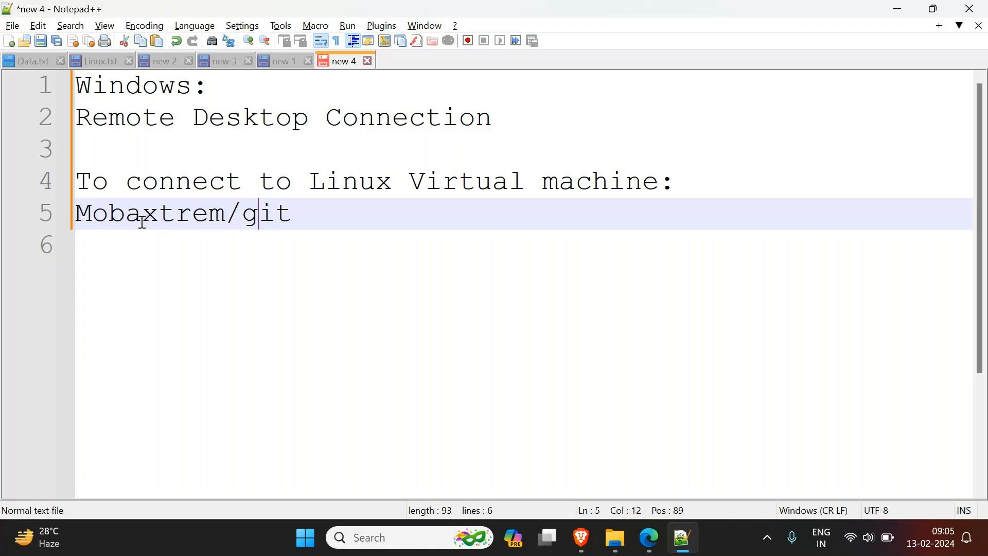
pyautogui.moveTo(311, 186); pyautogui.dragTo(525, 184)
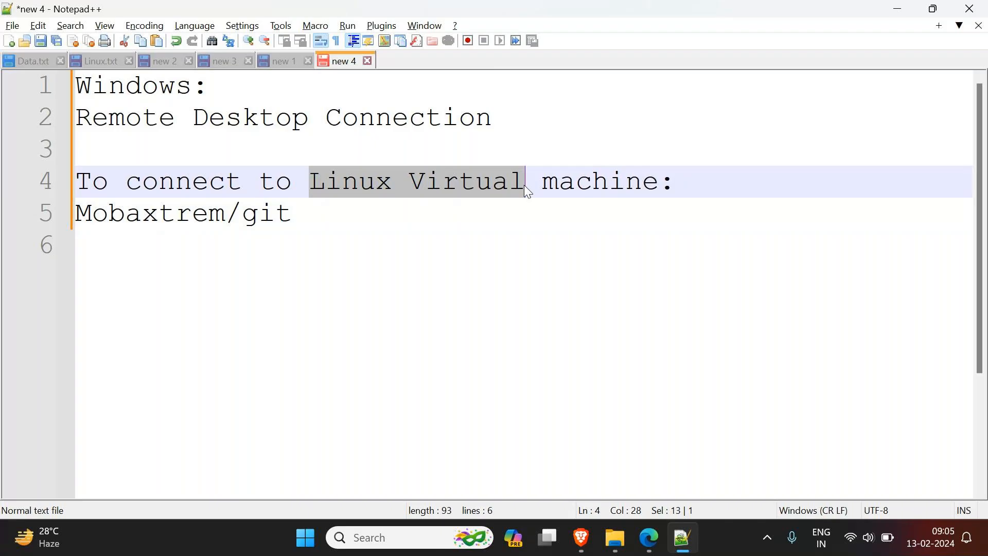
# Step: Switch to the GoTo meeting in Microsoft Edge, set its layout to Everyone, and return to the Notepad++ note
pyautogui.moveTo(617, 543)
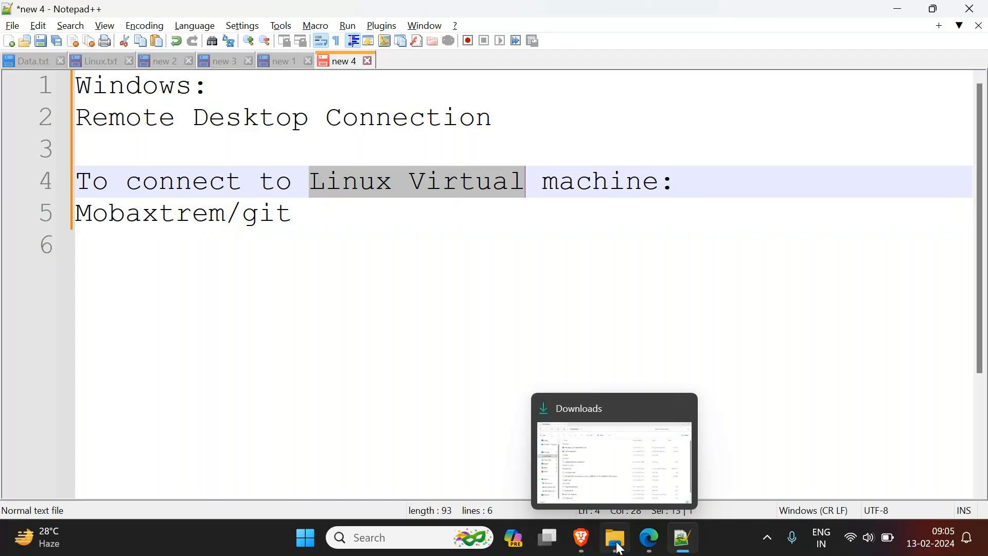
pyautogui.click(654, 461)
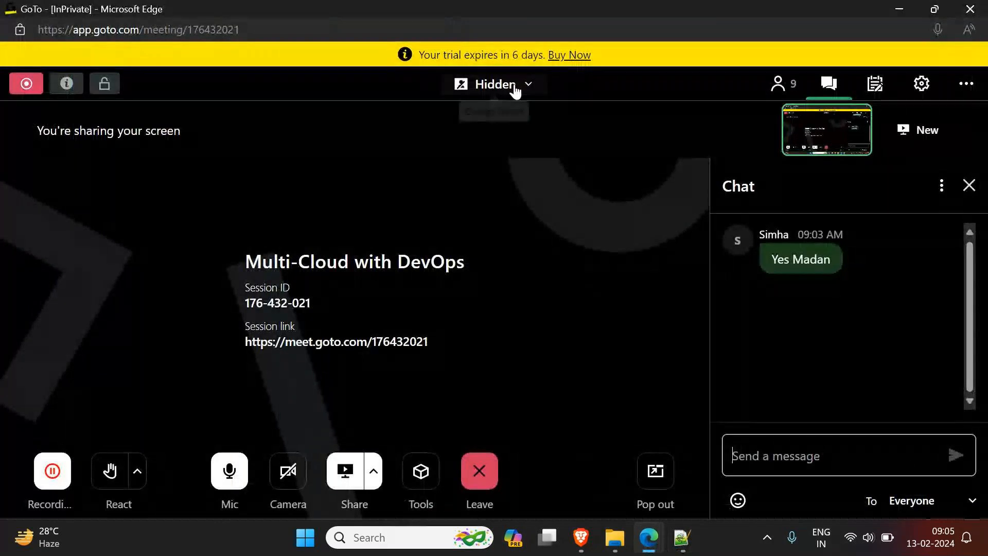
pyautogui.click(515, 90)
pyautogui.click(458, 144)
pyautogui.moveTo(648, 538)
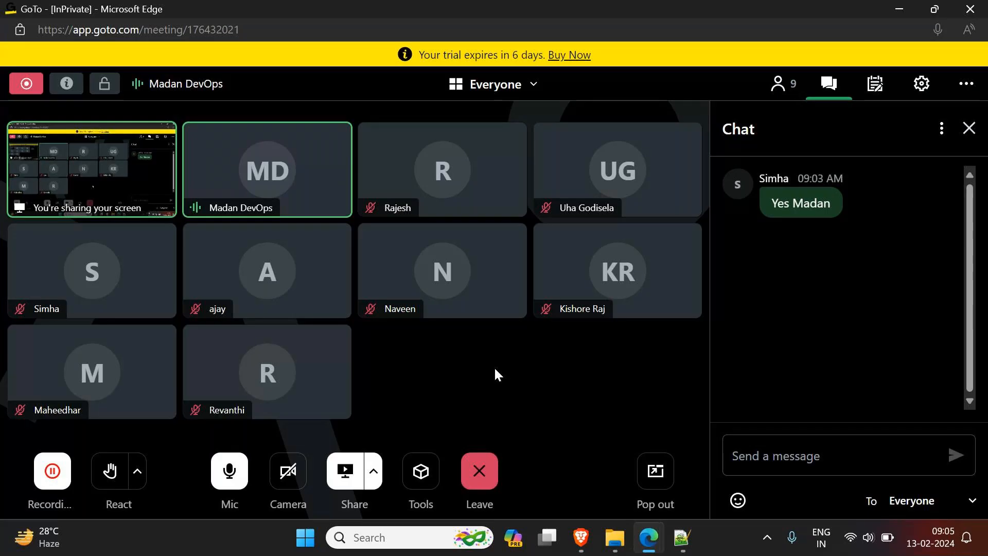
pyautogui.click(682, 537)
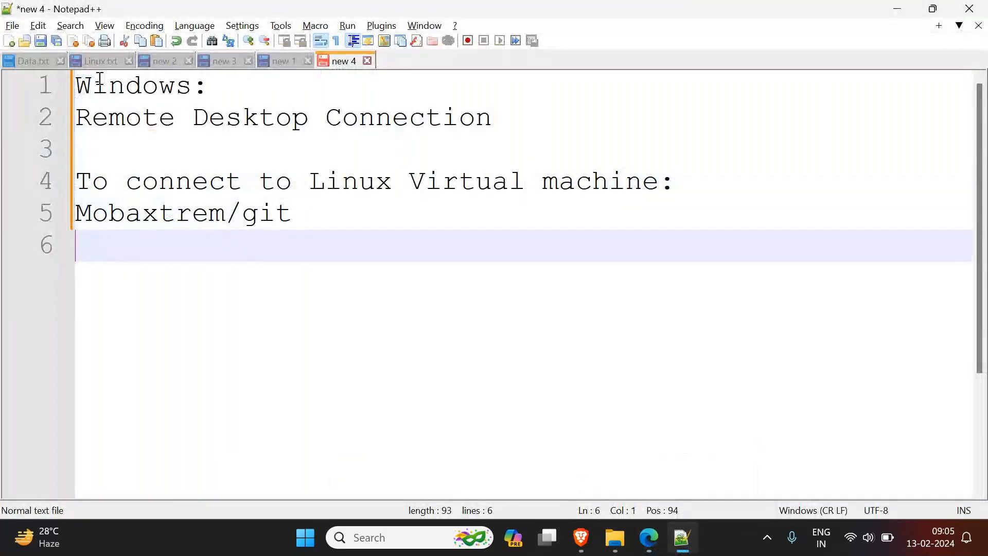
pyautogui.doubleClick(125, 90)
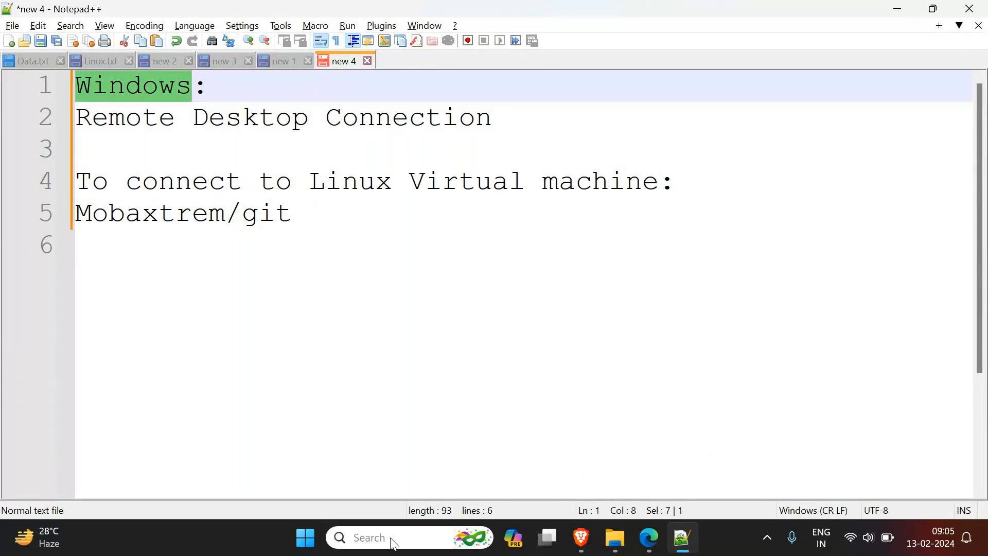
# Step: Search Windows for "remo" to show the Remote Desktop Connection app, and return to the note without opening it
pyautogui.click(410, 535)
pyautogui.write('remo')
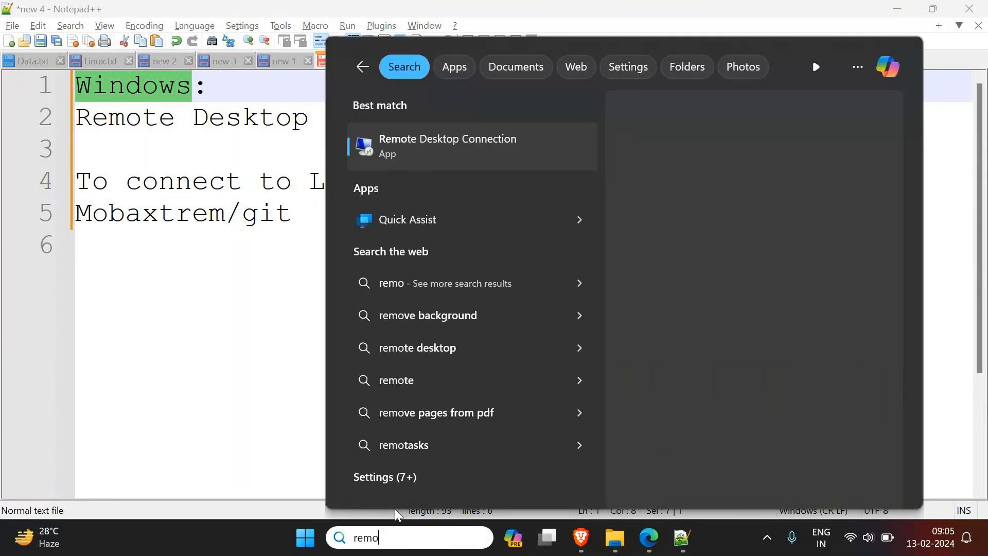
pyautogui.click(263, 281)
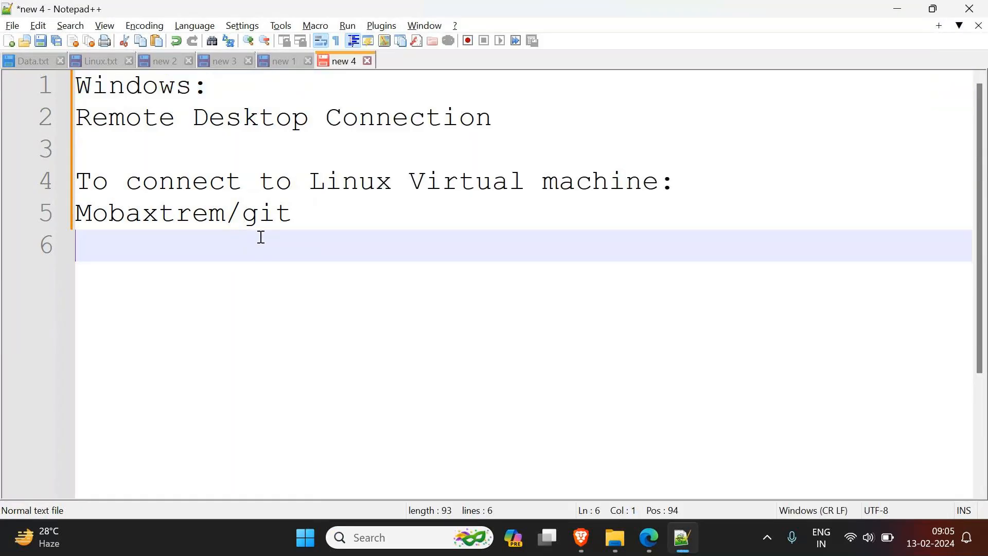
# Step: Add a new line reading "Linix VM/EC2" below the "Mobaxtrem/git" entry, separated by a blank line
pyautogui.moveTo(309, 182); pyautogui.dragTo(410, 181)
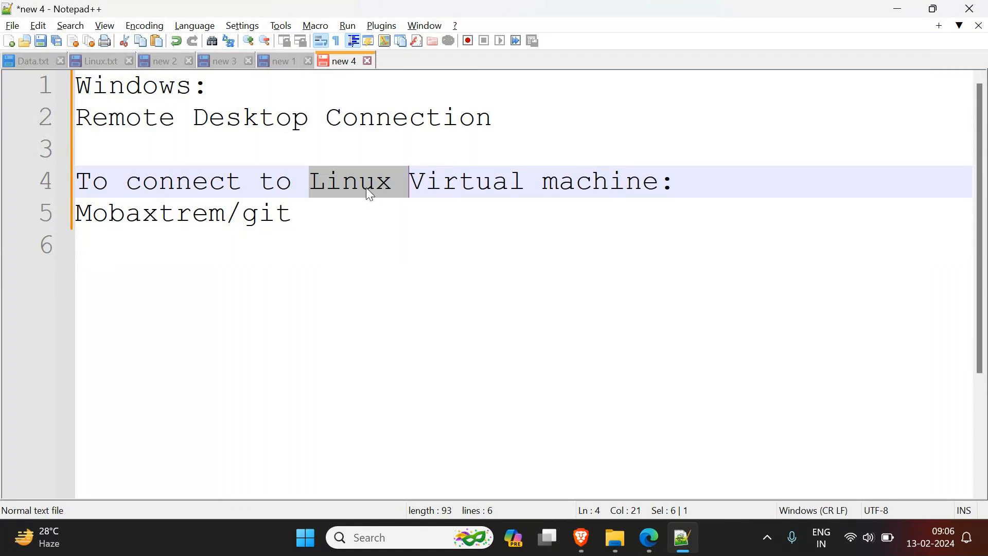
pyautogui.click(488, 211)
pyautogui.press('Return')
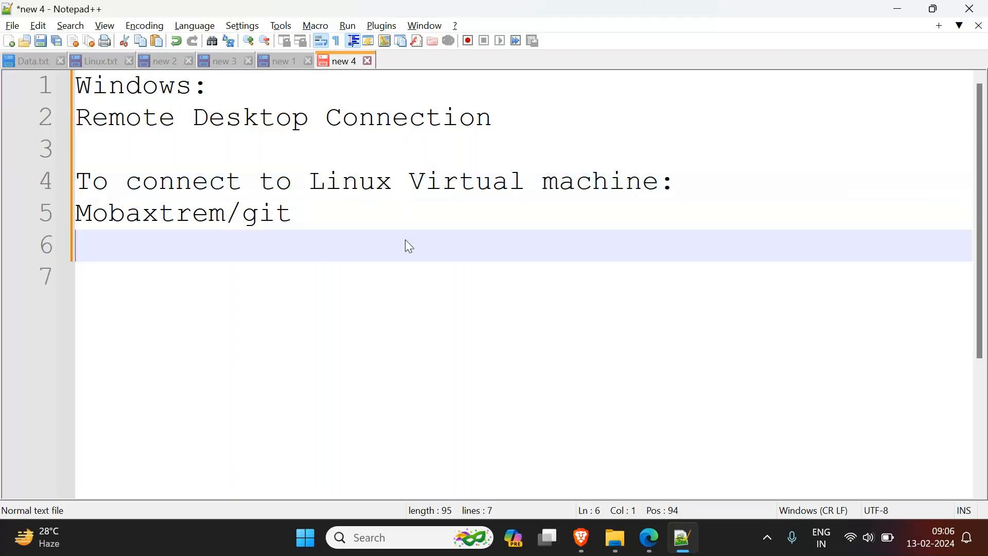
pyautogui.press('Return')
pyautogui.write('Linix ')
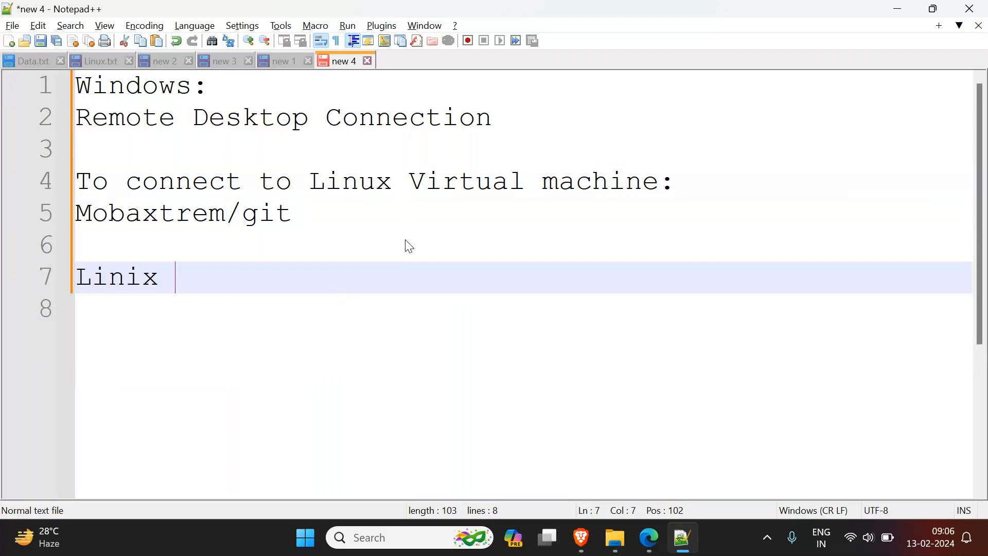
pyautogui.write('VM/EC2')
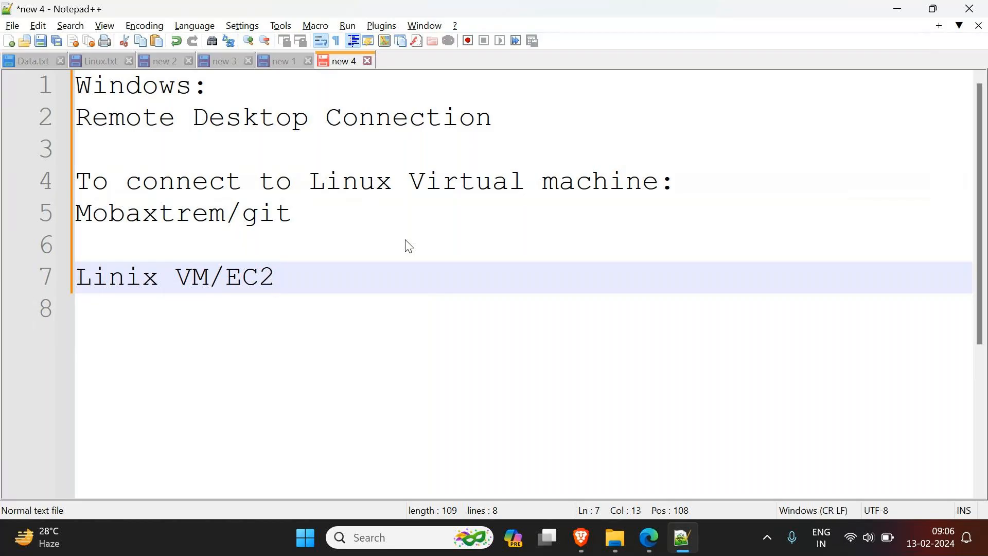
# Step: Continue the "Linix VM/EC2" line with "-> Created on one of the Amazons"
pyautogui.write('-> Created on ')
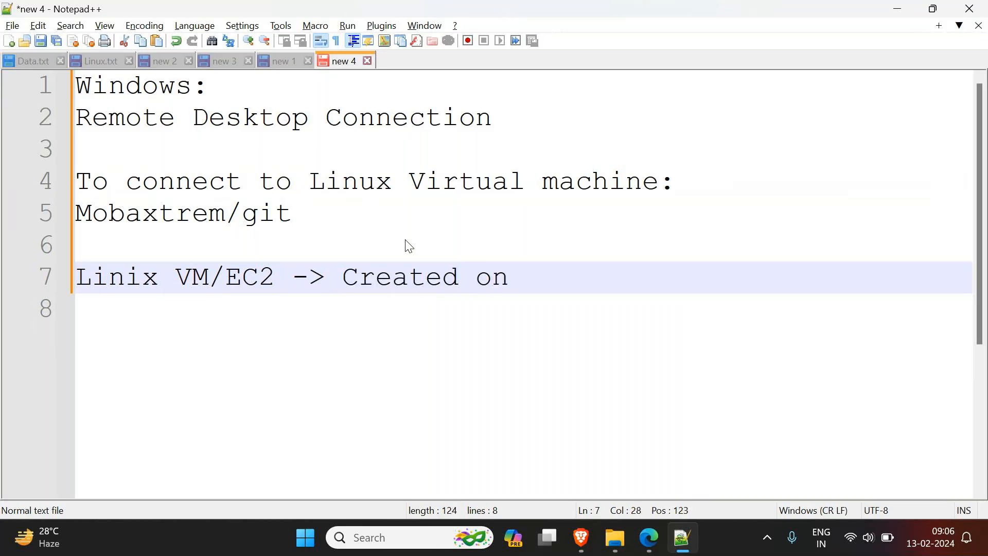
pyautogui.write('one of the A')
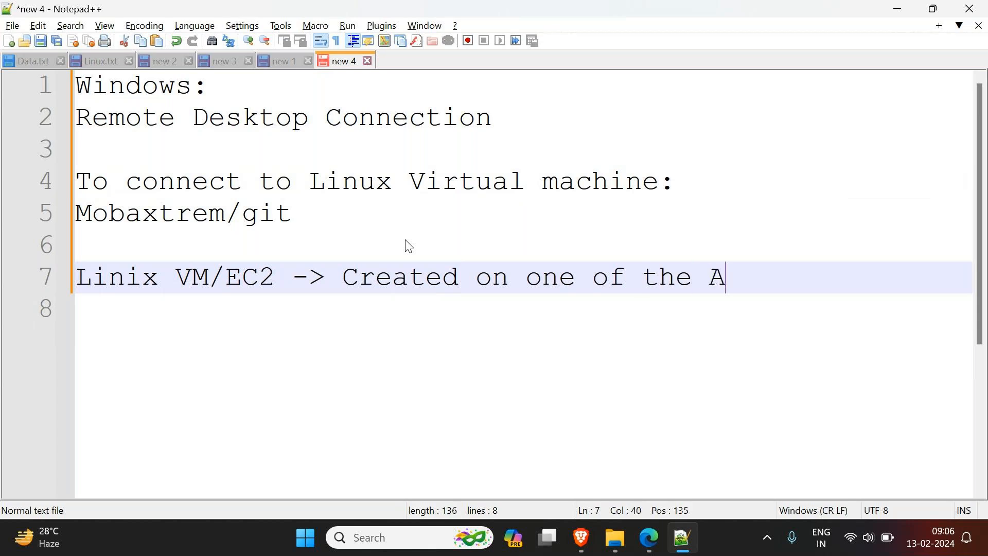
pyautogui.press('BackSpace')
pyautogui.write('Amazons')
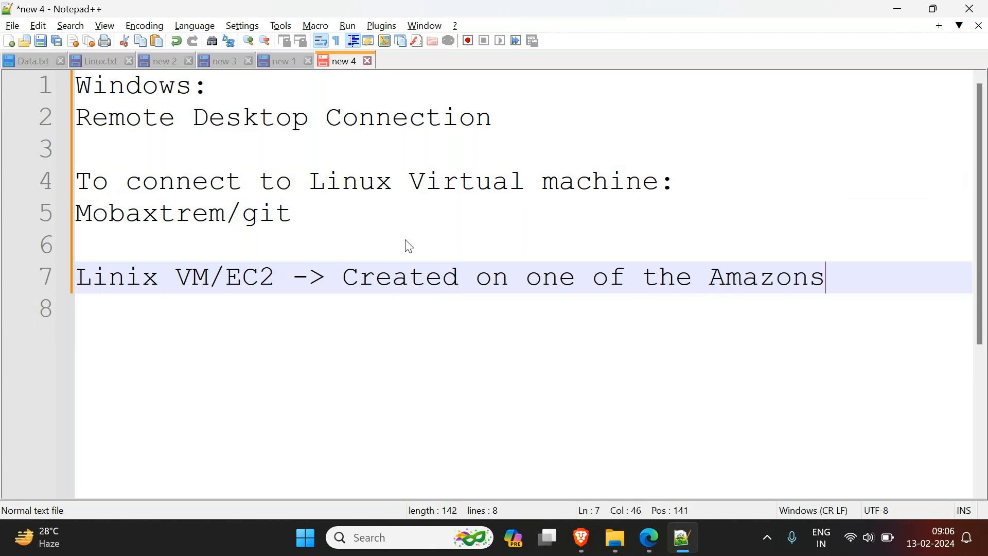
# Step: Insert a semicolon at the start of the "Linix VM/EC2" line and change "Amazons" to "Amazon's"
pyautogui.press('Home')
pyautogui.write(';')
pyautogui.press('Left')
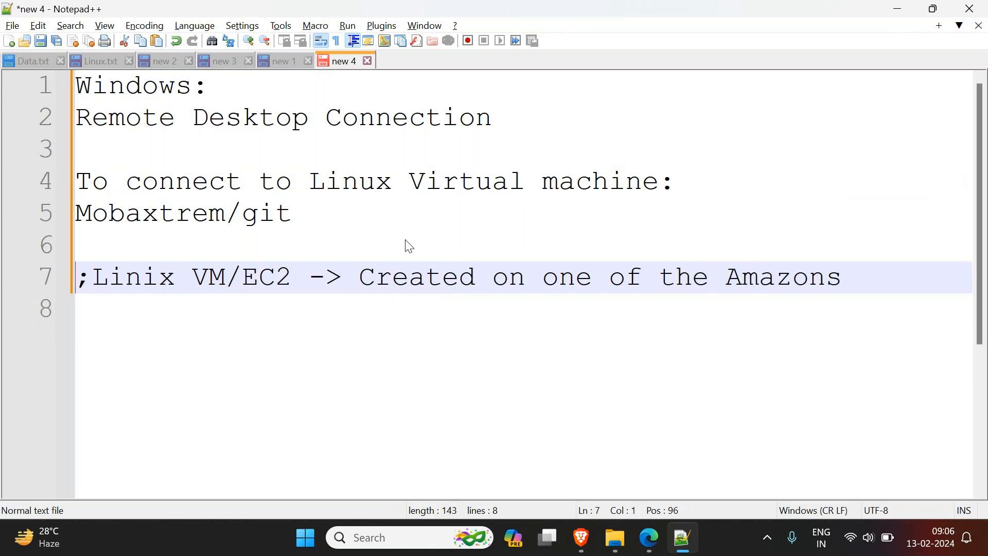
pyautogui.click(898, 282)
pyautogui.press('BackSpace')
pyautogui.write("'s Ava")
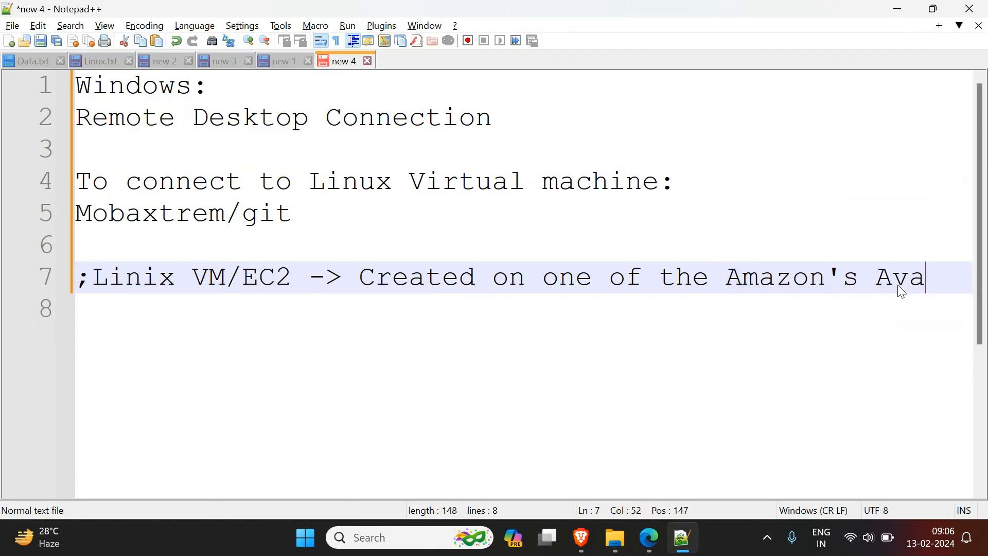
pyautogui.write('ilabi')
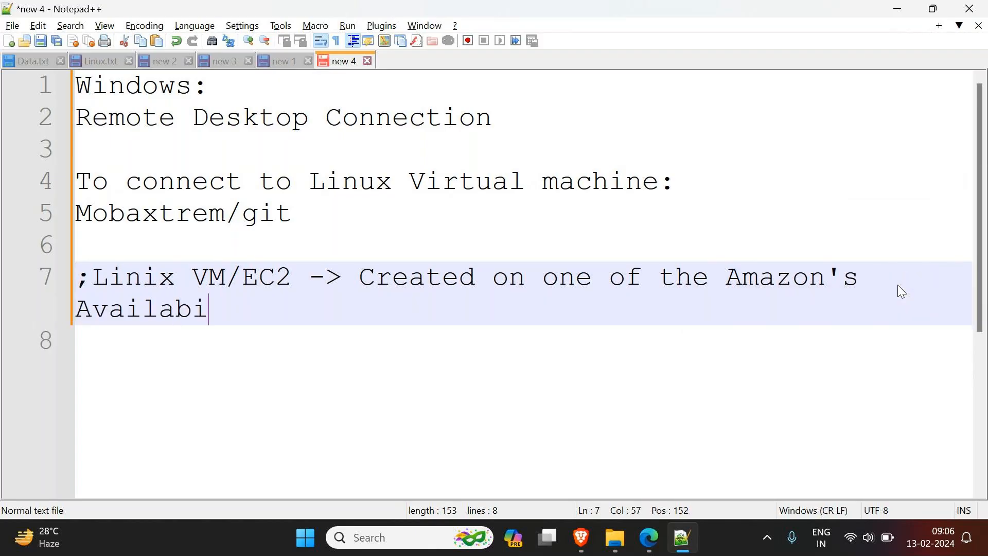
pyautogui.write('lity Zone 1a , 1')
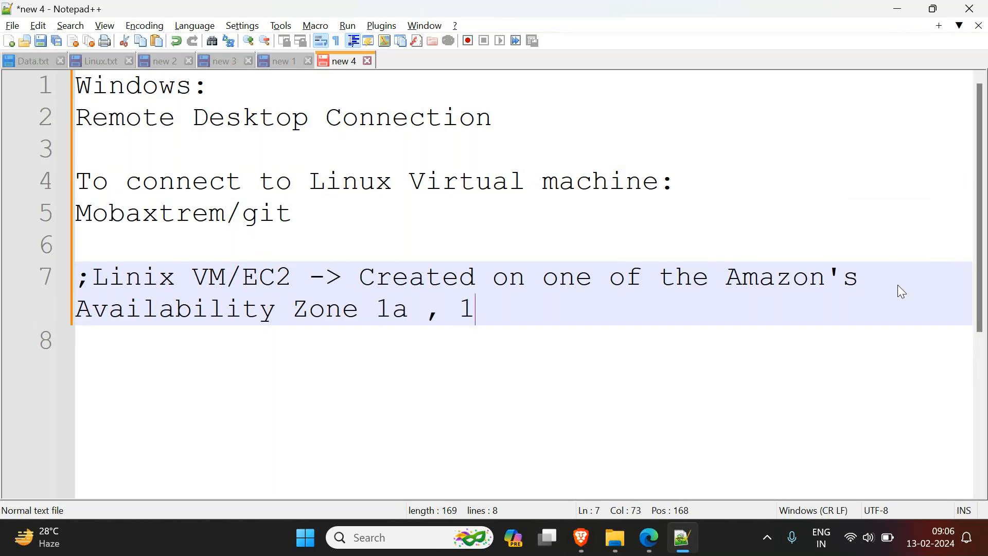
pyautogui.write('b , 1c if i')
pyautogui.write('t is')
# Step: Finish the EC2 line with ", 1c if it is mumbai region." and delete the semicolon at its start
pyautogui.press('BackSpace')
pyautogui.write('is mumbai regii')
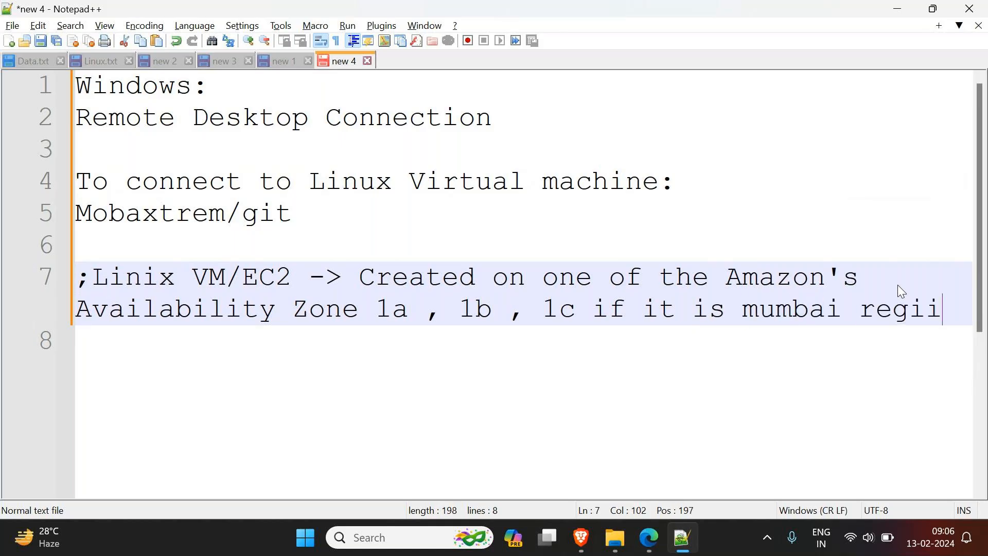
pyautogui.press('BackSpace')
pyautogui.write('n')
pyautogui.press('BackSpace')
pyautogui.write('on.')
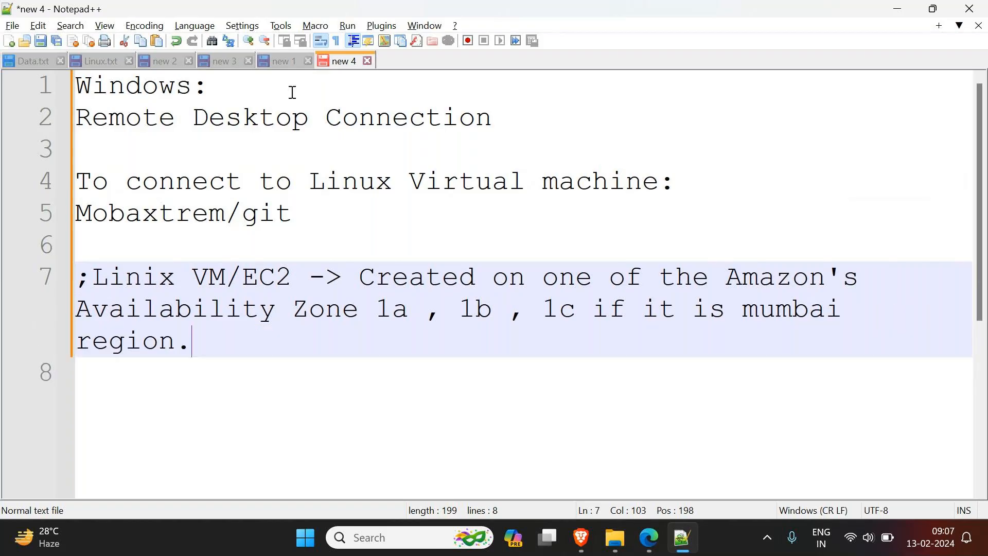
pyautogui.click(89, 278)
pyautogui.press('BackSpace')
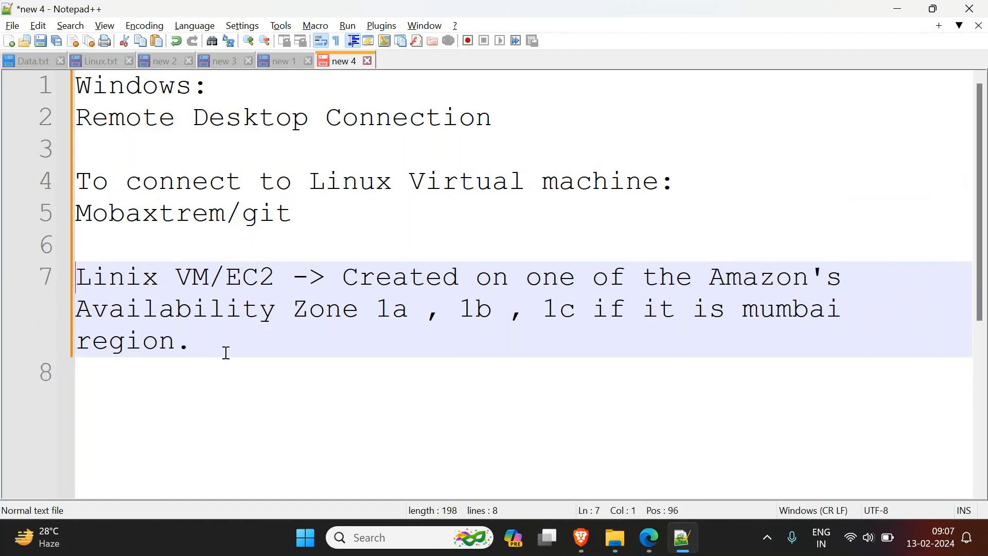
# Step: Switch to Microsoft Edge, load aws.amazon.com in a new tab, and go to the AWS console sign-in page
pyautogui.click(651, 537)
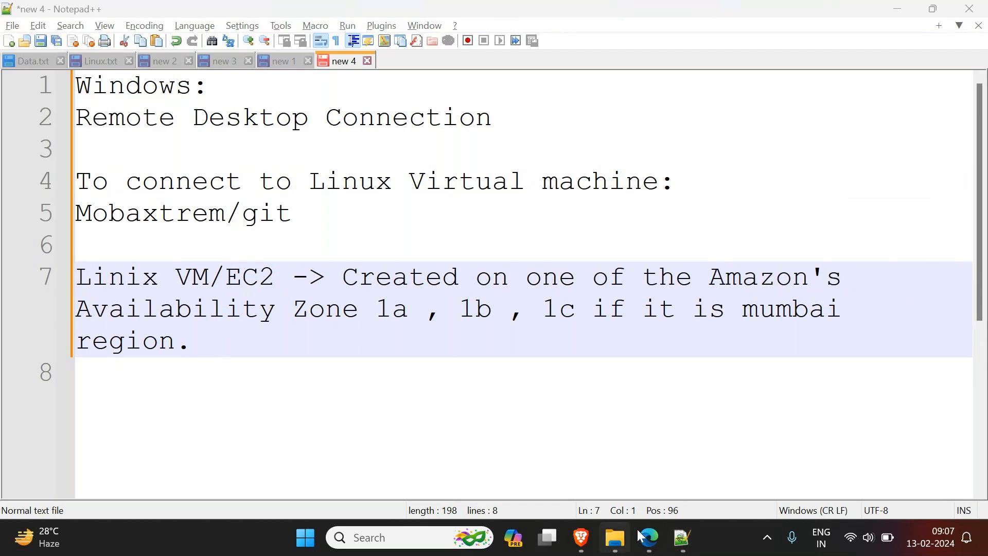
pyautogui.moveTo(512, 478)
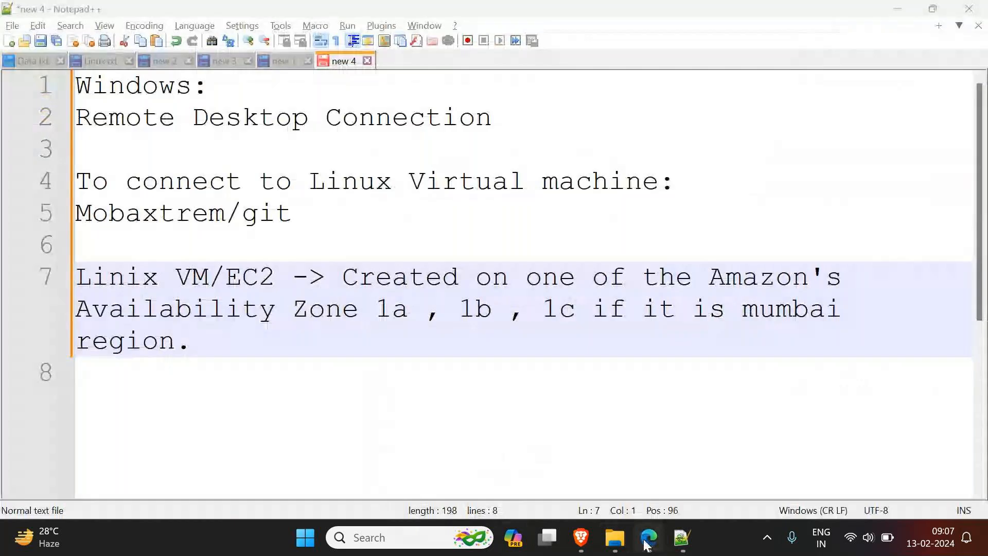
pyautogui.hotkey('alt', 'Tab')
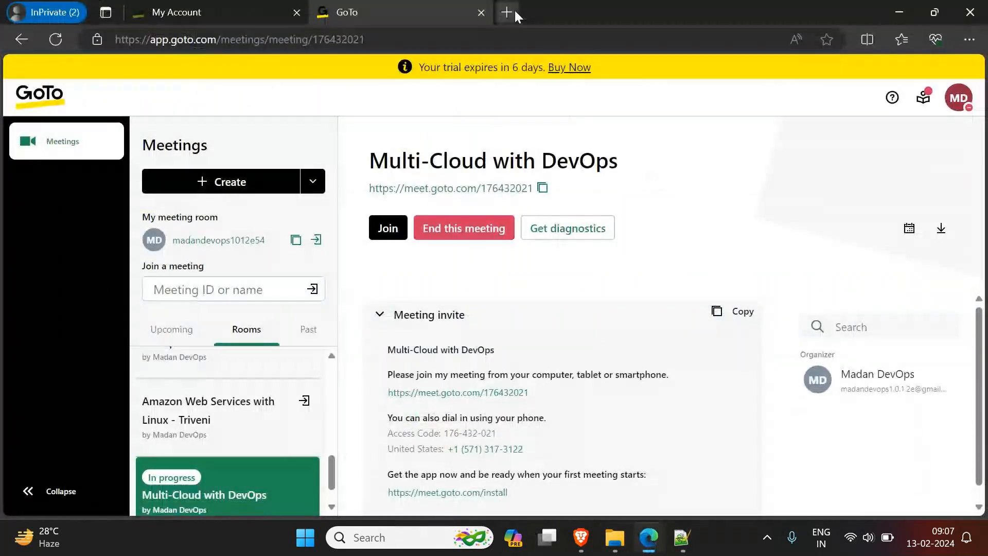
pyautogui.hotkey('ctrl', 't')
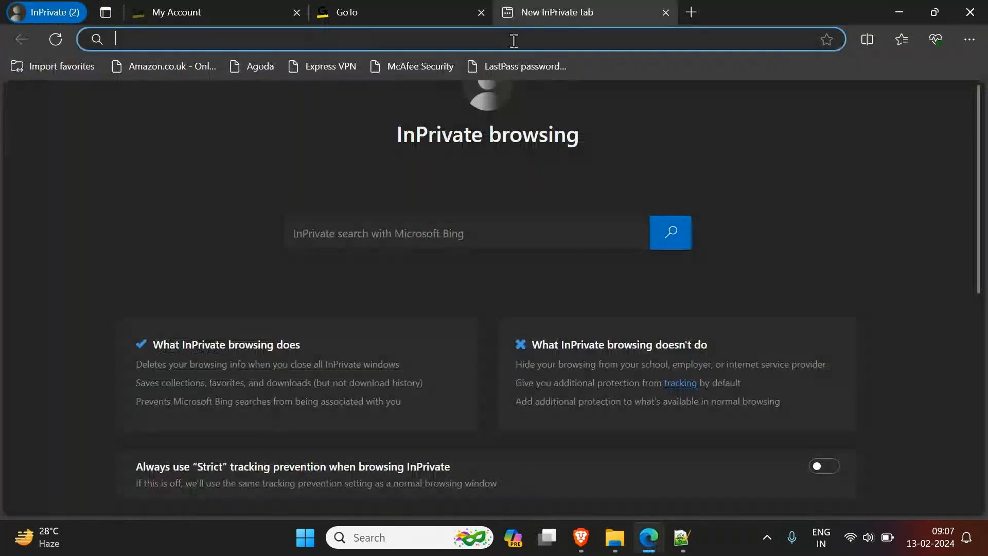
pyautogui.write('a')
pyautogui.press('Return')
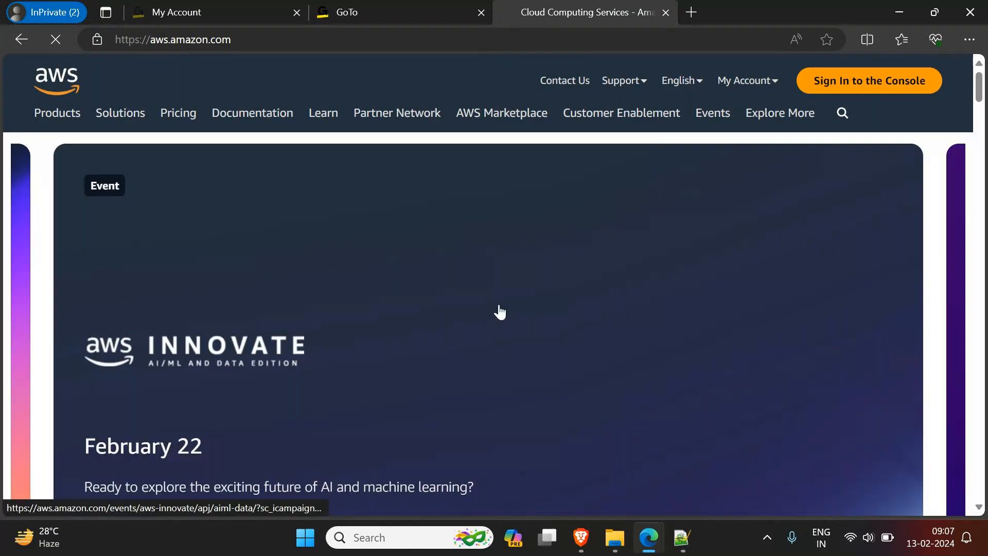
pyautogui.click(865, 87)
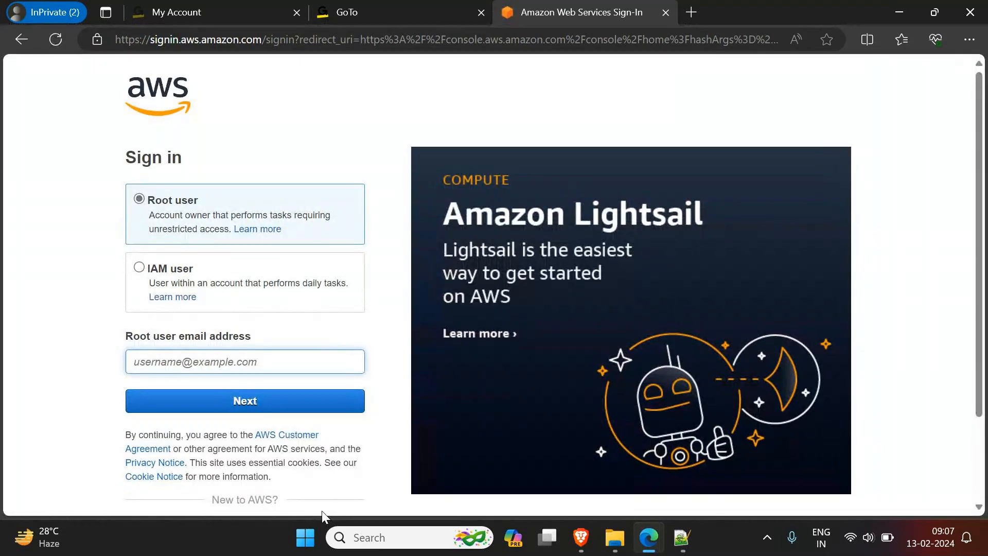
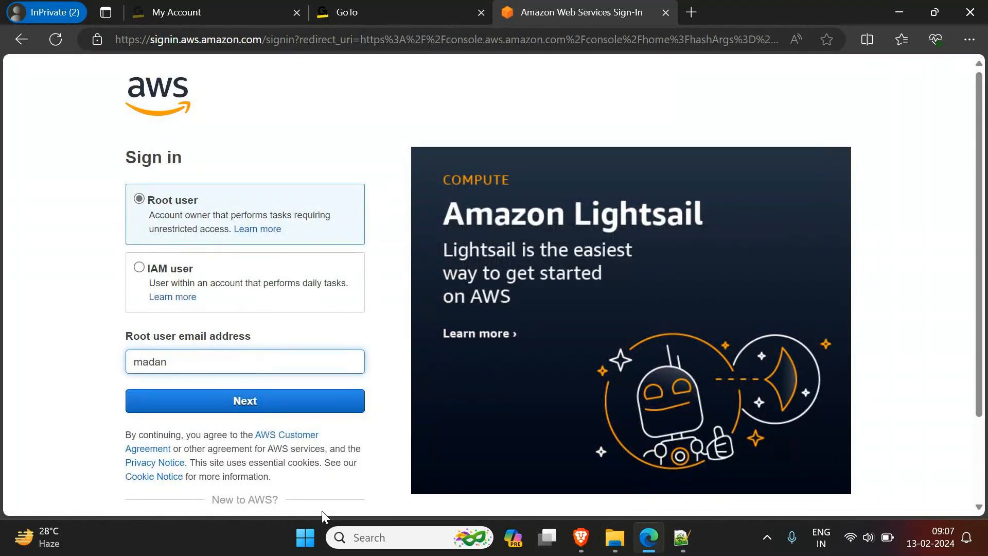
# Step: Enter the root user's email address on the AWS sign-in page and continue to the password page
pyautogui.press('Return')
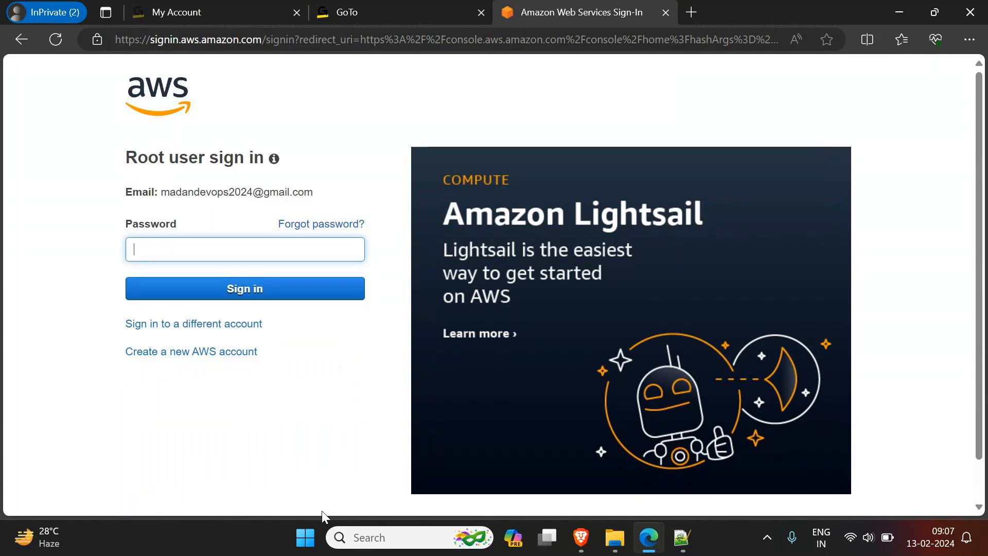
# Step: Enter the root account password and sign in to the AWS console
pyautogui.write('••••••••')
pyautogui.press('Return')
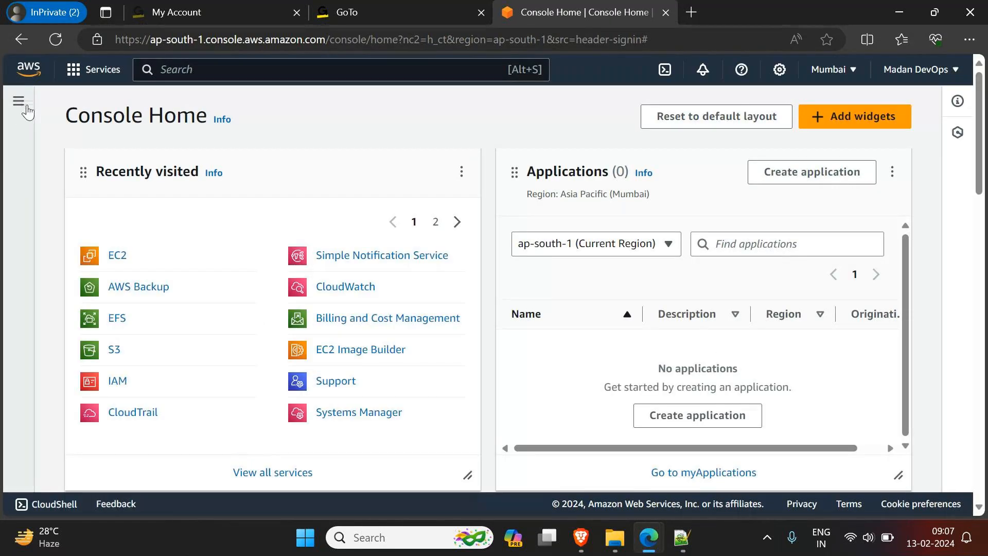
# Step: Search the AWS services for "ec2" and open the EC2 dashboard from the recently visited services
pyautogui.click(229, 72)
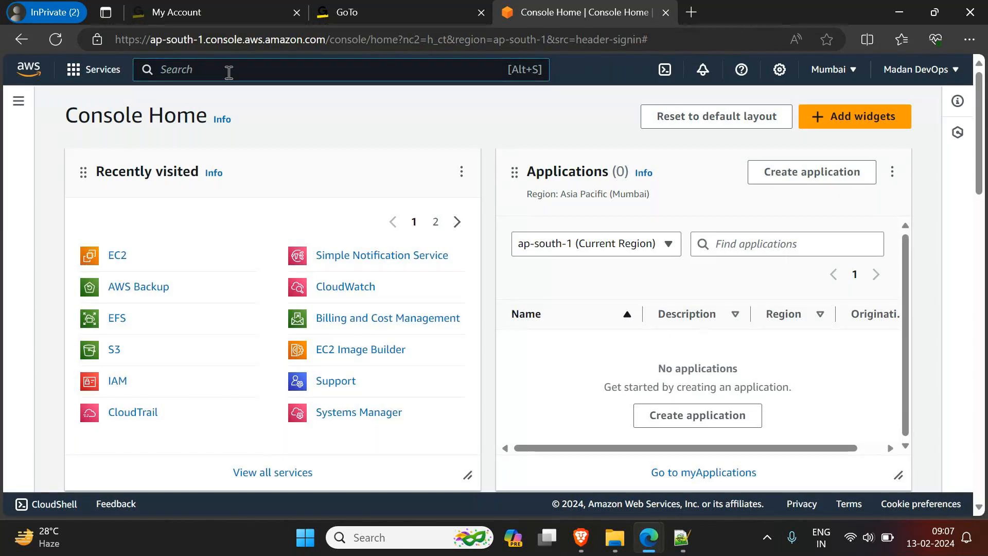
pyautogui.write('ec2')
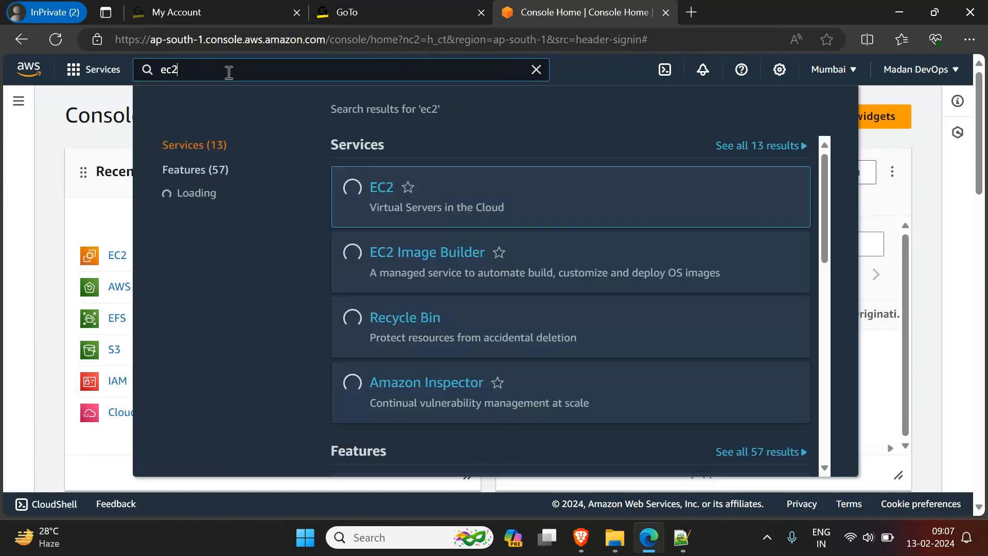
pyautogui.click(23, 167)
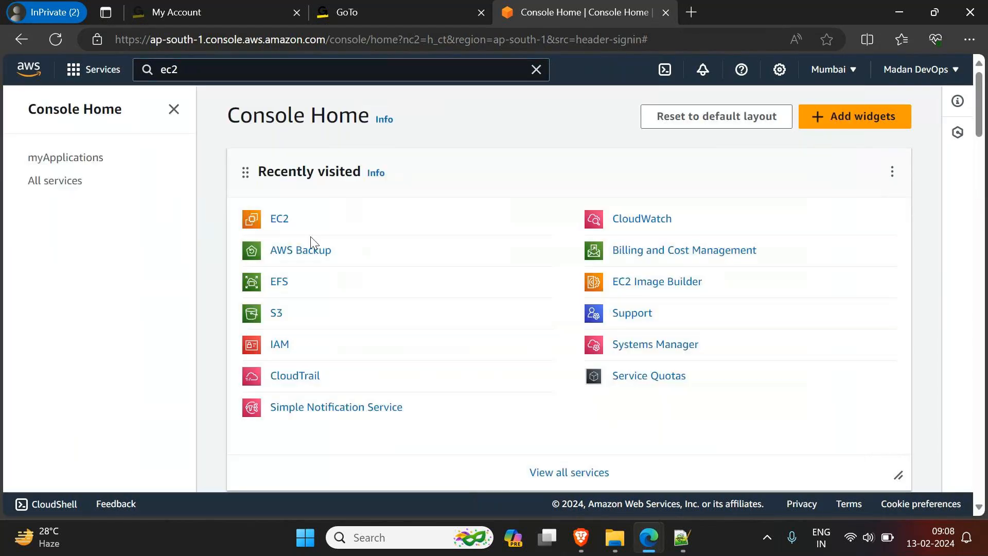
pyautogui.click(279, 223)
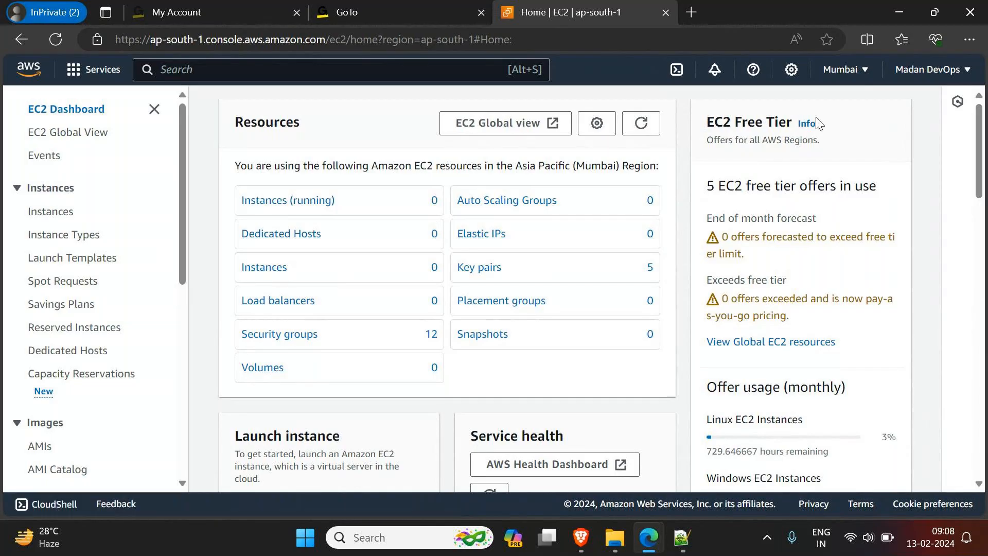
# Step: Examine the list of available AWS regions from the EC2 dashboard, keeping Mumbai selected
pyautogui.click(867, 71)
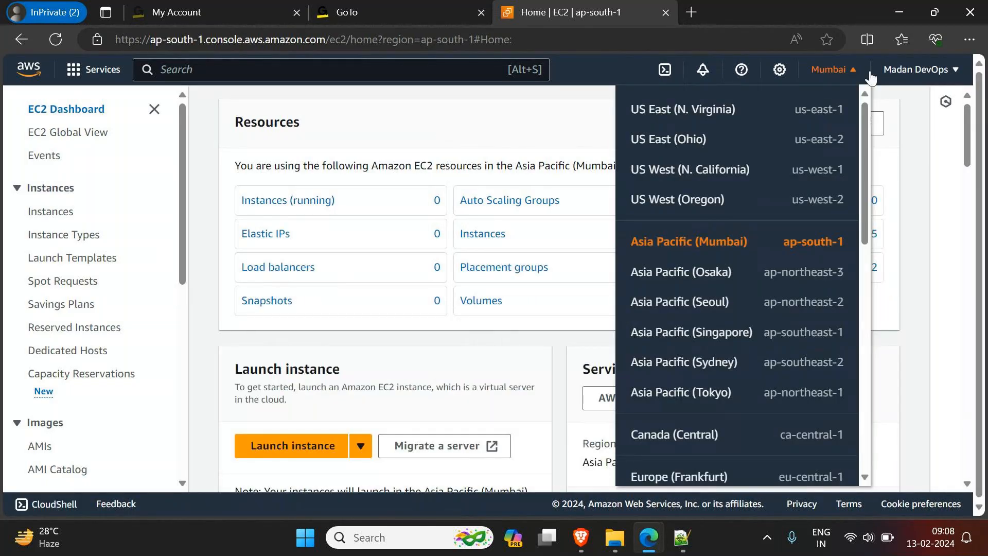
pyautogui.click(870, 76)
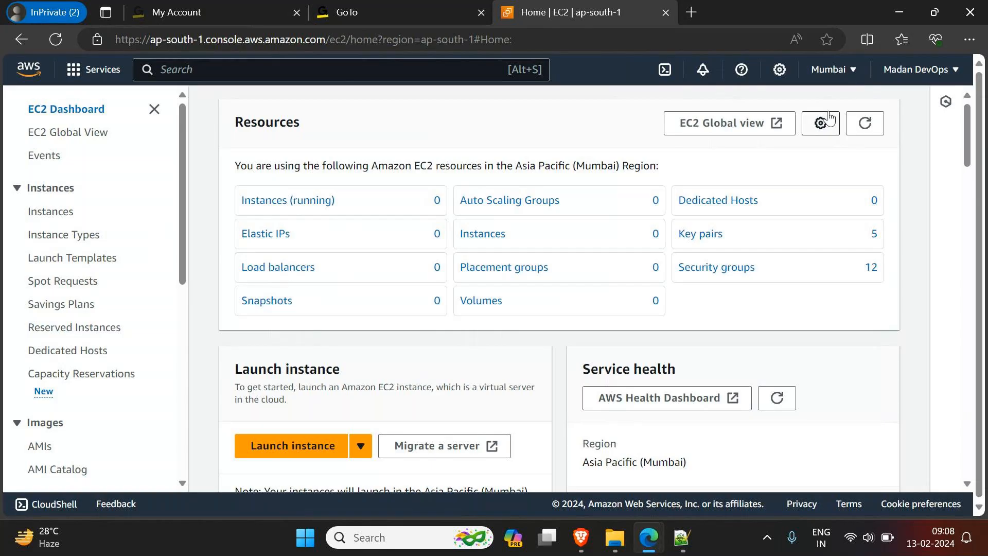
pyautogui.click(835, 71)
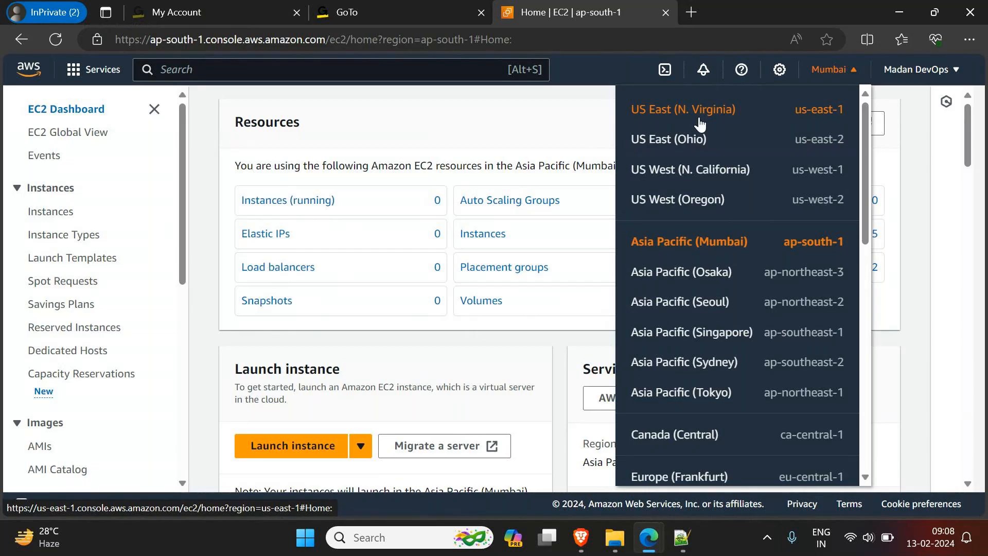
pyautogui.click(438, 116)
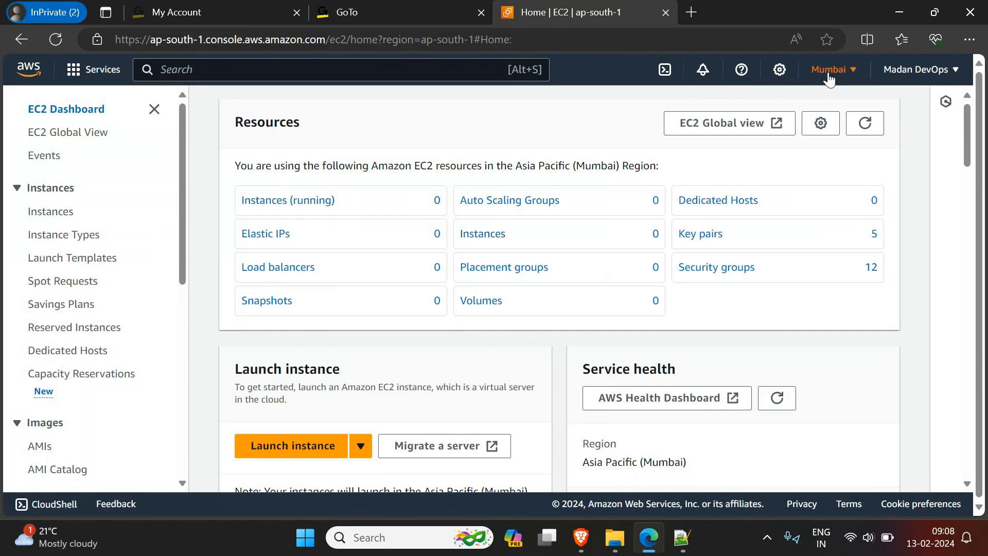
# Step: Open EC2 Global View and collapse its side navigation to view the resource summary for all regions
pyautogui.click(76, 135)
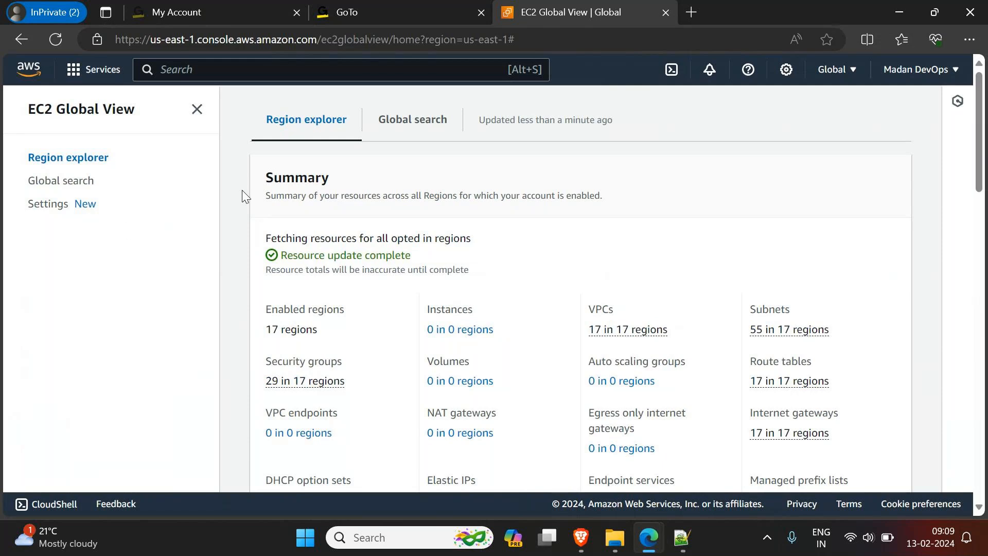
pyautogui.click(197, 109)
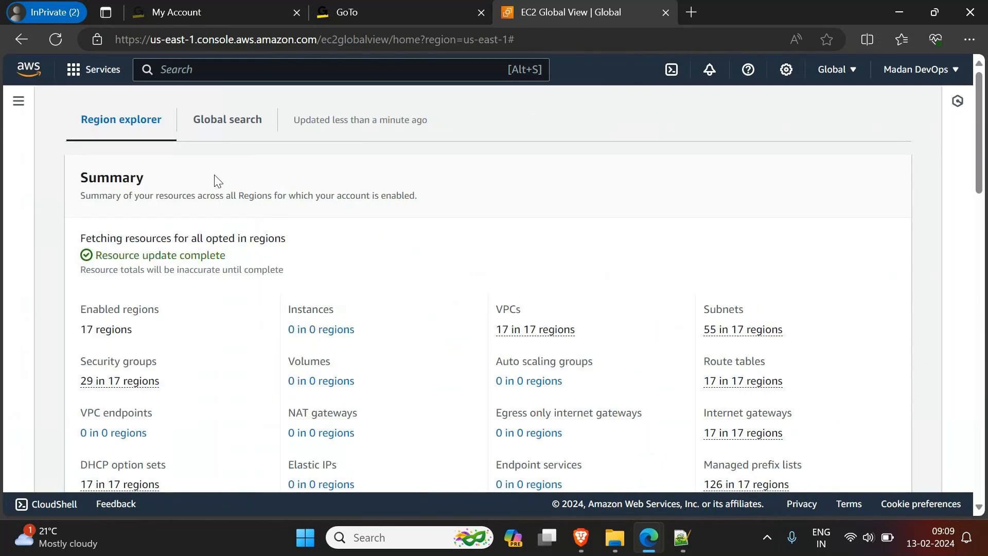
# Step: Expand the EC2 Global View side navigation, search the AWS services for "ec2" and open the EC2 service
pyautogui.click(19, 107)
pyautogui.click(269, 70)
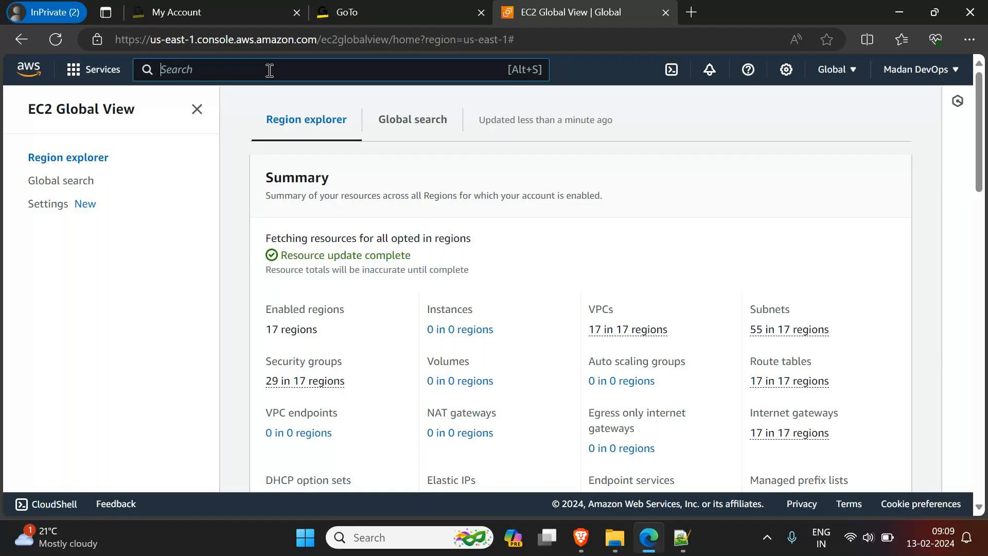
pyautogui.write('ec2')
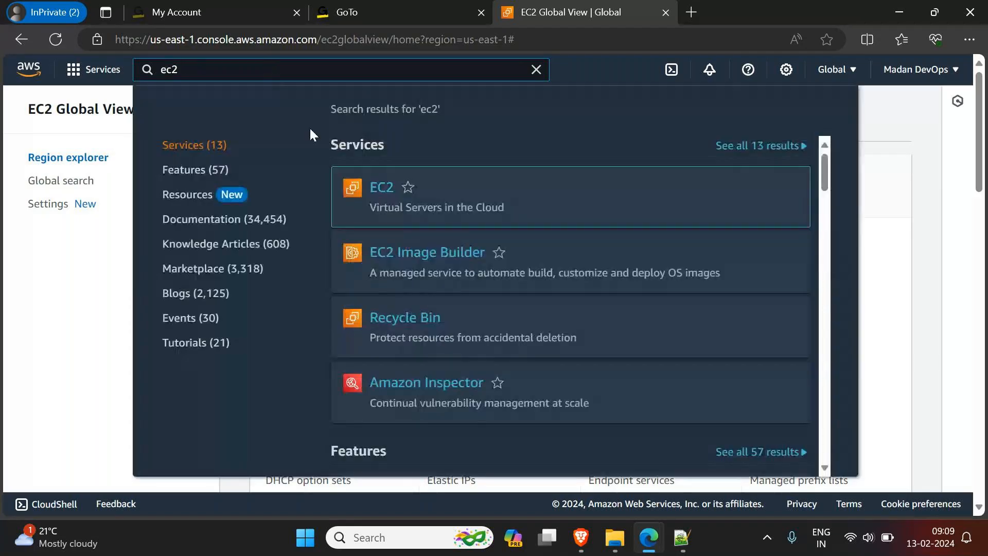
pyautogui.click(394, 196)
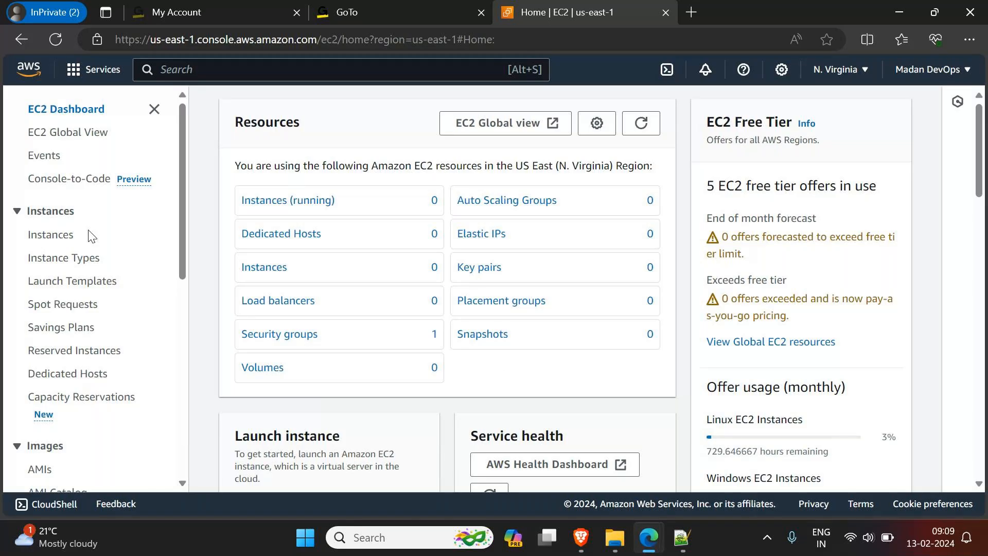
# Step: Start launching a new instance from the EC2 dashboard and name it WebServer
pyautogui.scroll(-2, 66, 251)
pyautogui.scroll(-3, 403, 282)
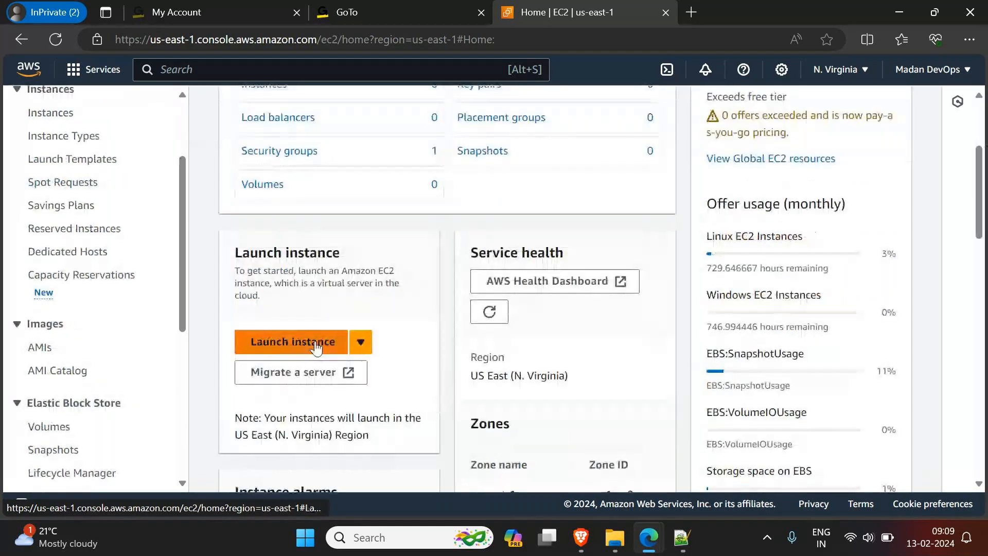
pyautogui.click(305, 346)
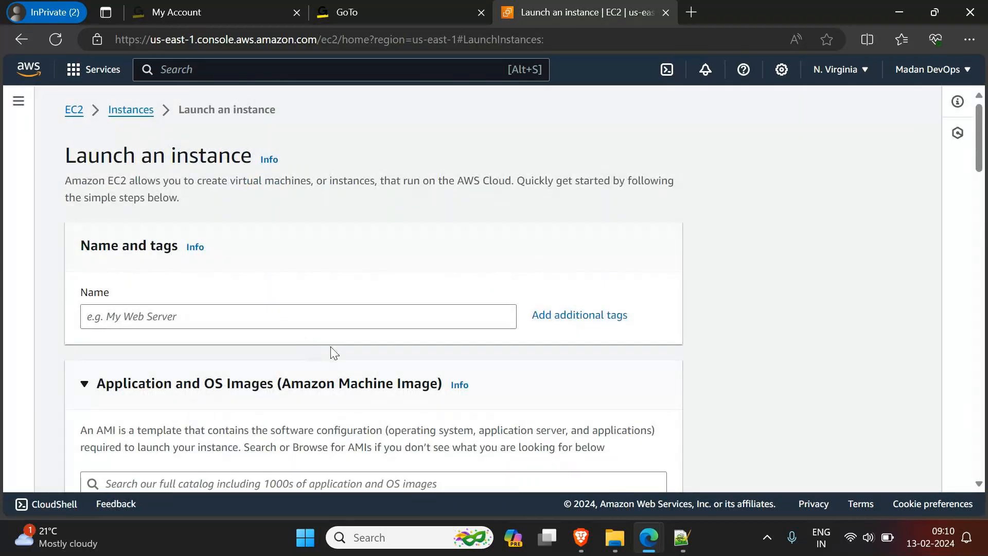
pyautogui.scroll(-2, 335, 353)
pyautogui.click(171, 196)
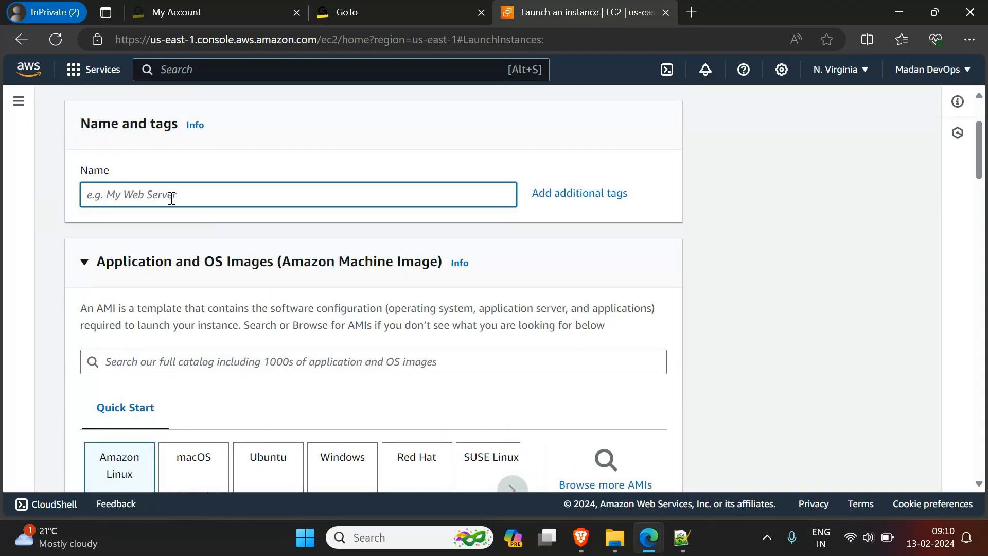
pyautogui.write('WebServer')
# Step: Look through the Quick Start operating system images offered for the instance, from Amazon Linux to Debian
pyautogui.scroll(-1, 228, 315)
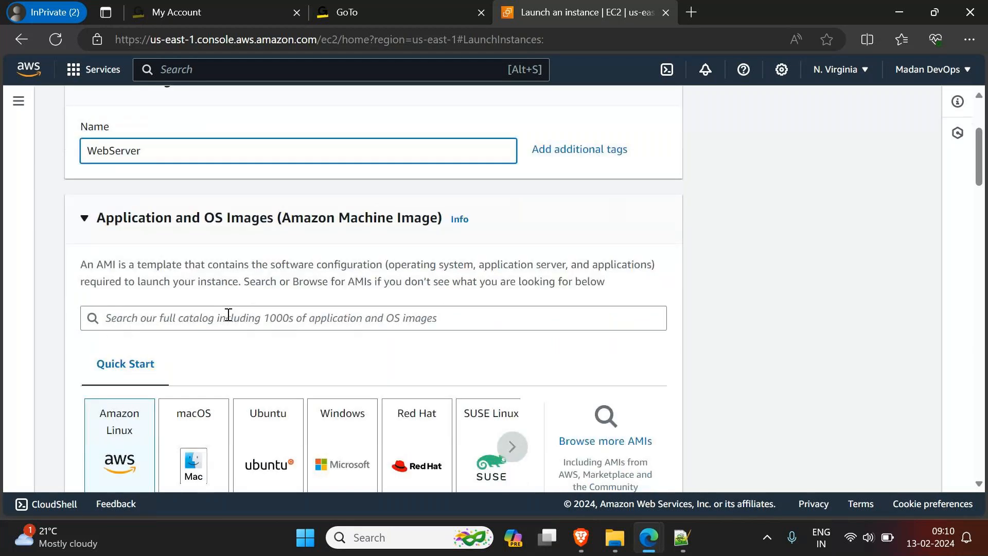
pyautogui.scroll(-4, 228, 314)
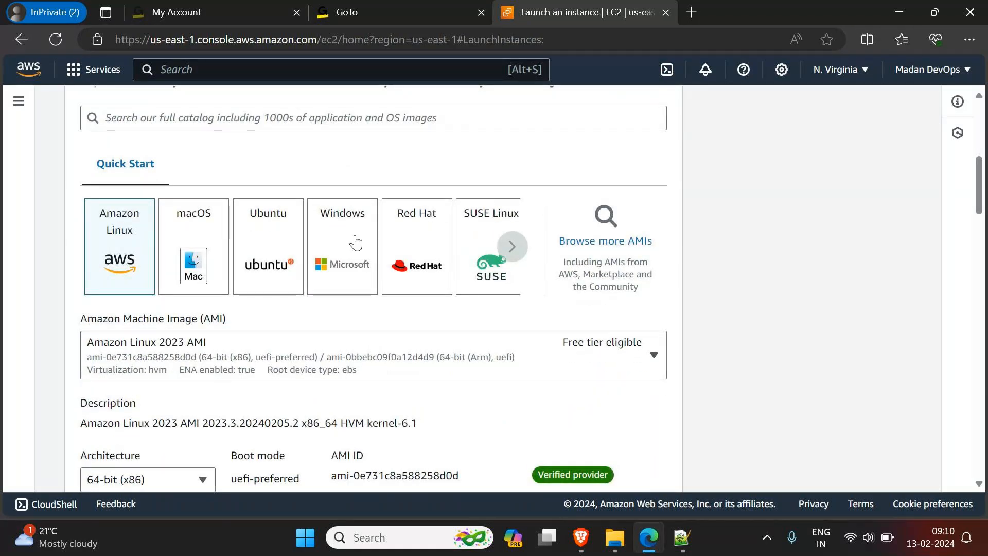
pyautogui.click(517, 250)
pyautogui.click(518, 251)
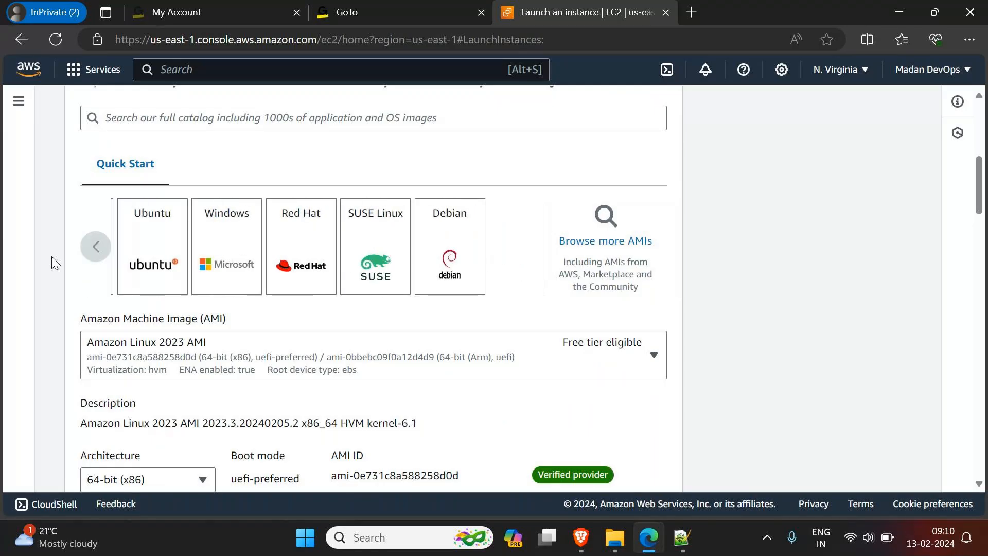
pyautogui.doubleClick(97, 247)
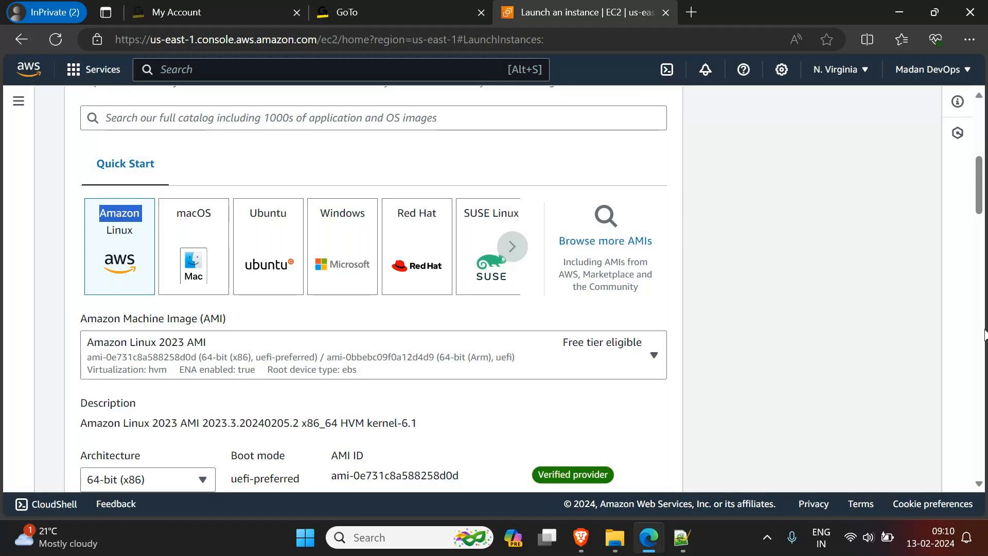
# Step: Switch to the GoTo meeting window, highlight the chat question about the Windows servers class, and return to the launch page
pyautogui.click(656, 479)
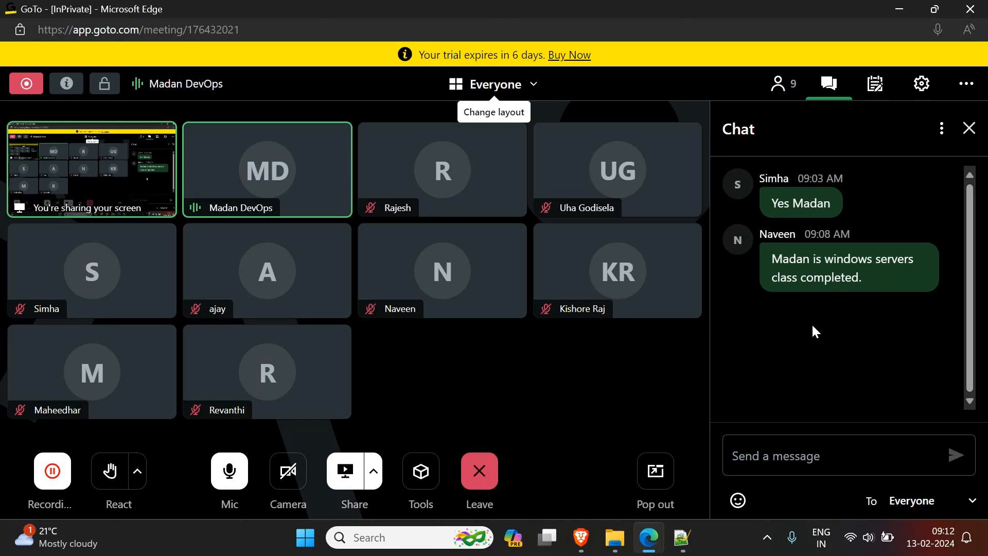
pyautogui.moveTo(863, 278); pyautogui.dragTo(776, 266)
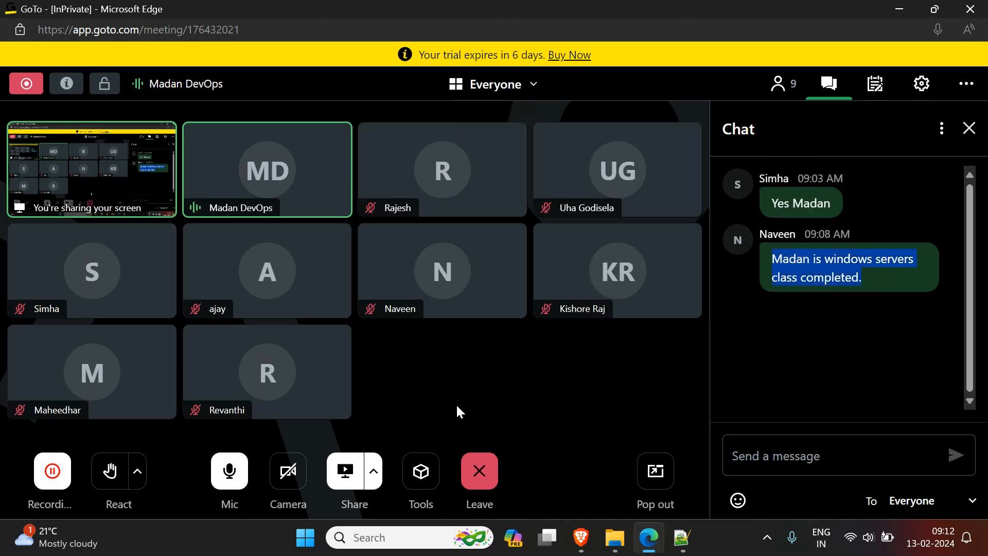
pyautogui.click(897, 13)
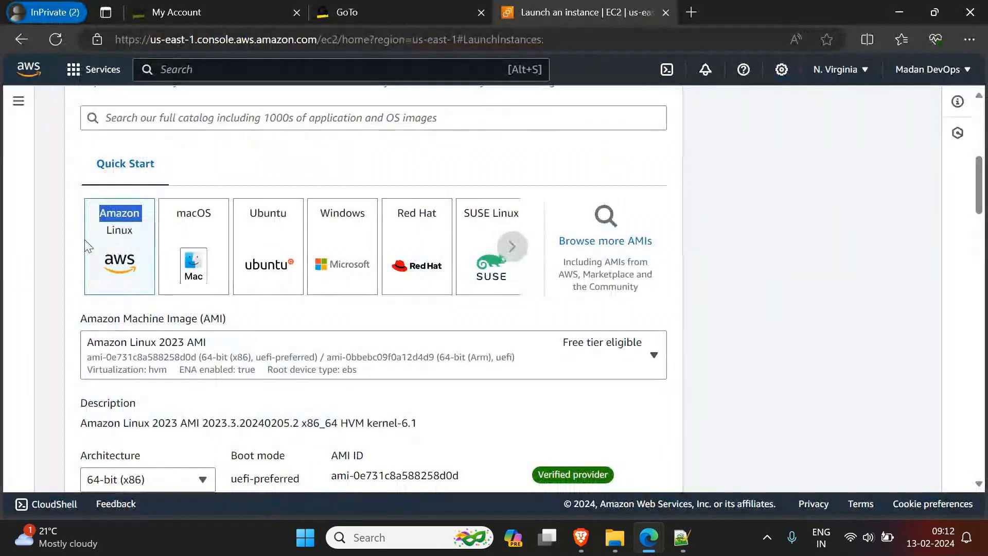
# Step: Choose Ubuntu as the Quick Start image for the instance and review its AMI details
pyautogui.click(259, 259)
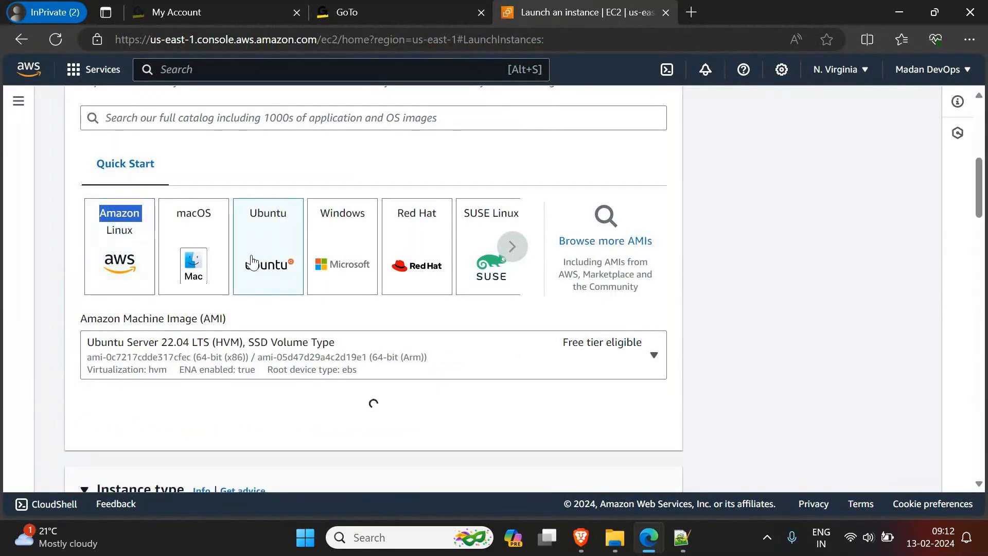
pyautogui.scroll(-1, 252, 262)
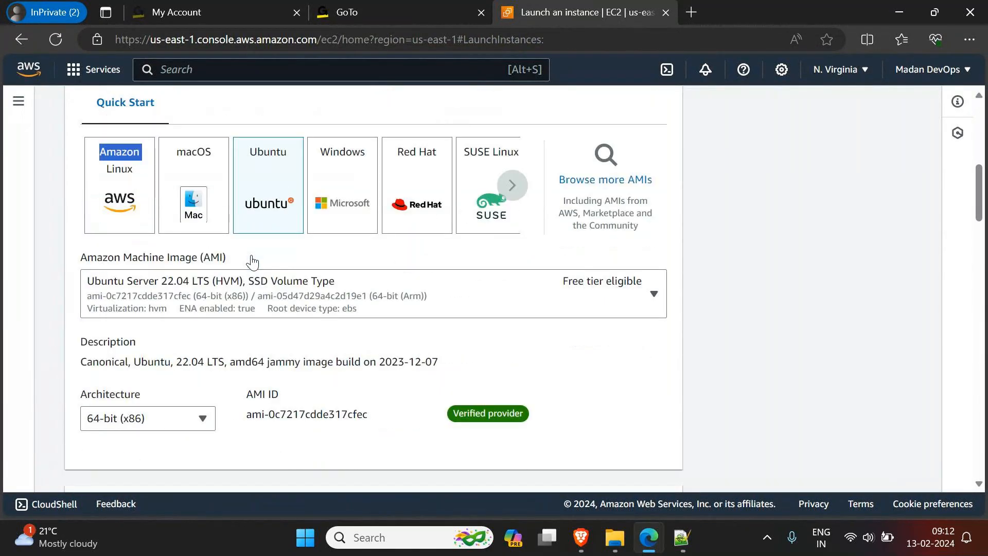
pyautogui.scroll(-1, 206, 265)
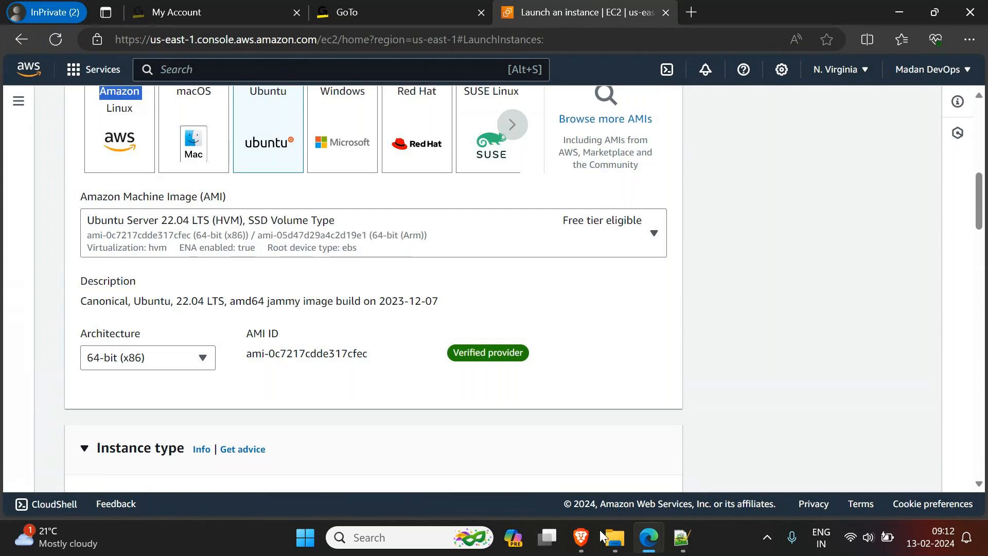
# Step: Switch to Notepad++, add the line "LTS - Long term support" below the availability zone note, and minimize the editor
pyautogui.click(682, 538)
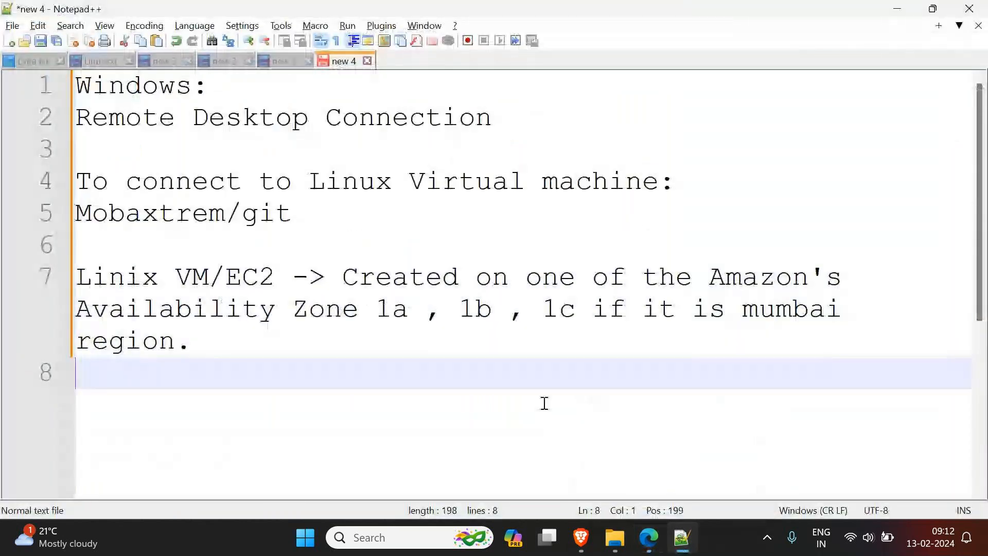
pyautogui.press('Return')
pyautogui.write('-')
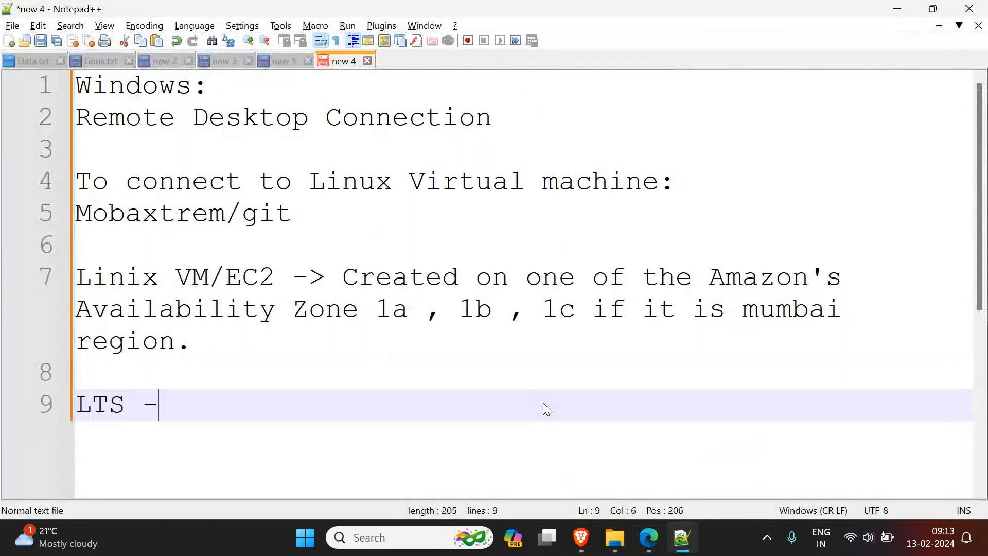
pyautogui.write(' Long term s')
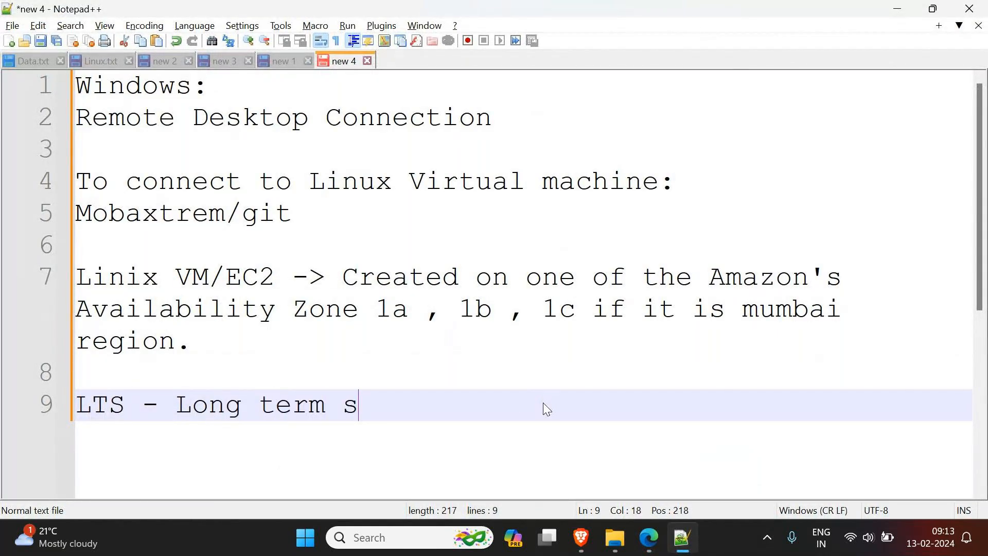
pyautogui.write('upport')
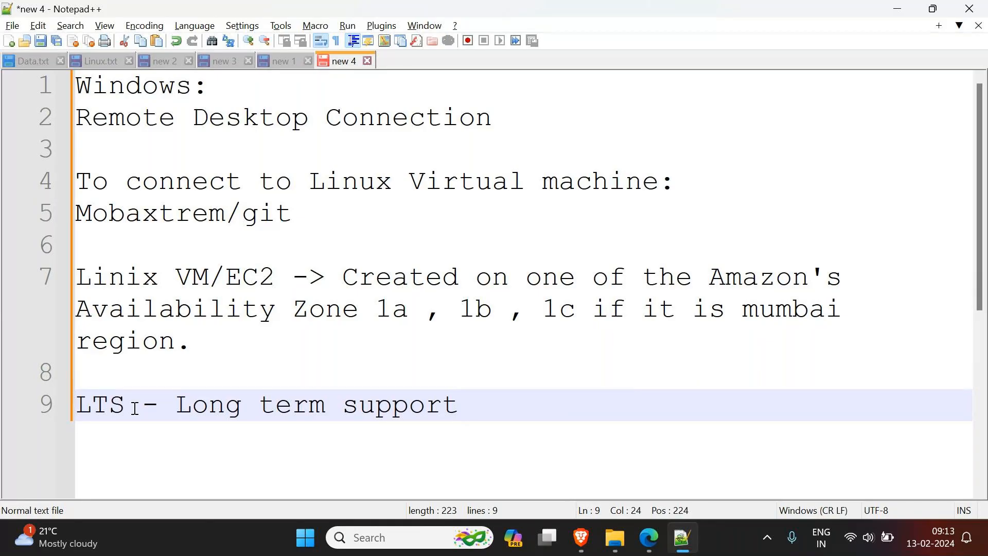
pyautogui.click(898, 9)
# Step: Examine the list of available Ubuntu machine images, keeping Ubuntu Server 22.04 LTS (HVM), SSD Volume Type selected
pyautogui.scroll(1, 425, 263)
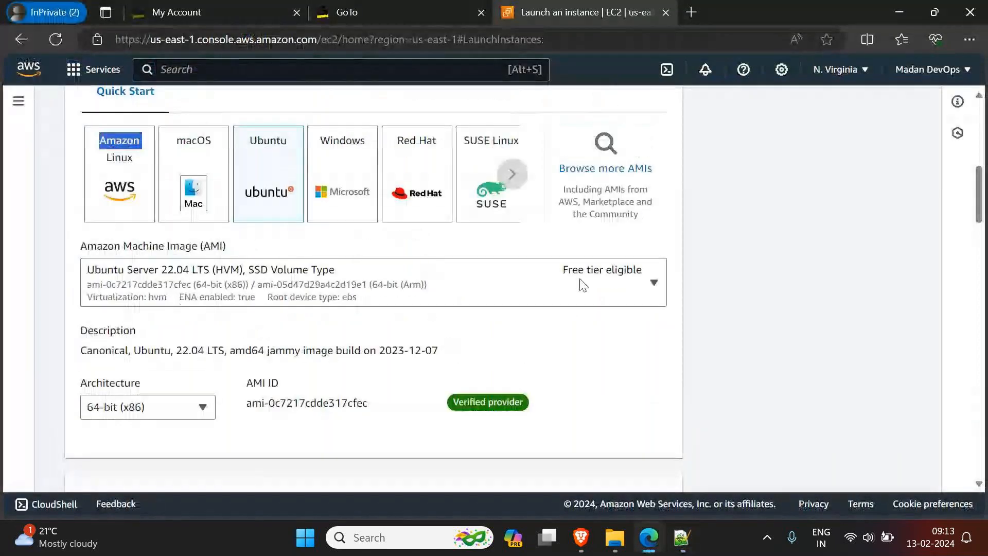
pyautogui.click(651, 294)
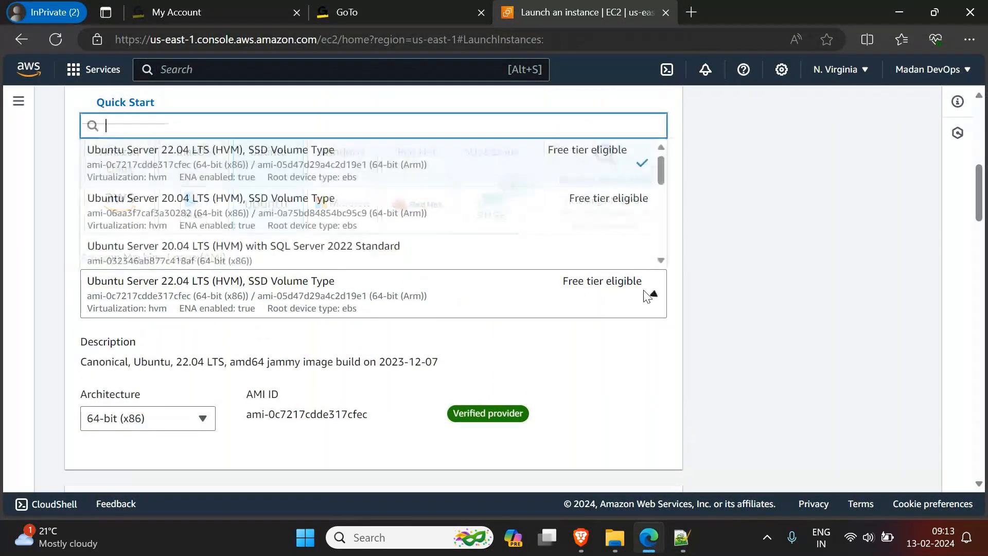
pyautogui.scroll(-5, 548, 229)
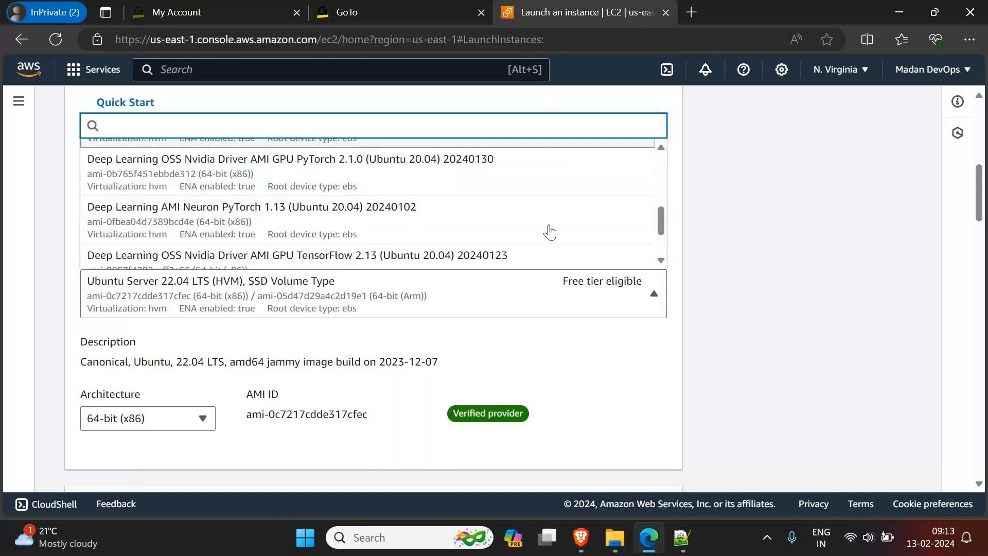
pyautogui.scroll(-2, 550, 233)
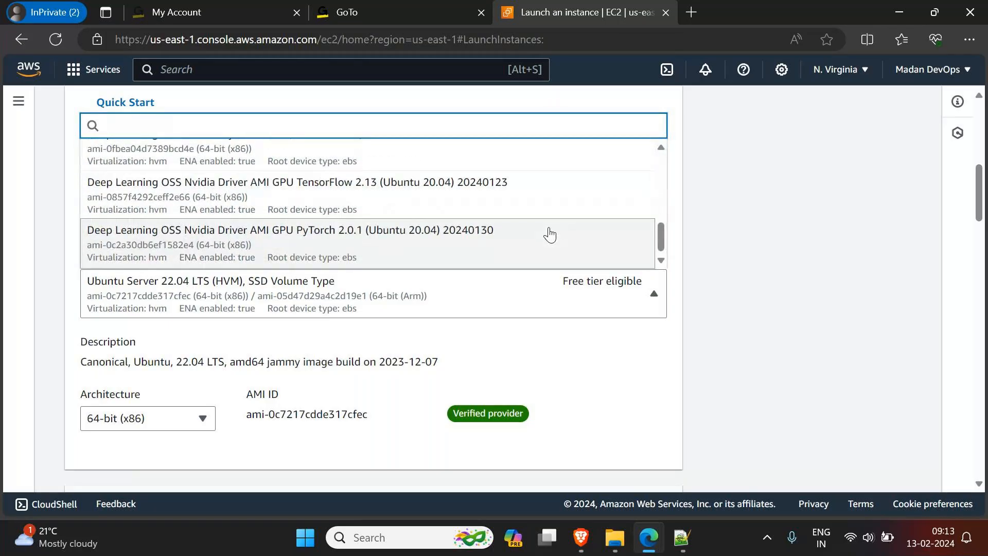
pyautogui.scroll(1, 551, 235)
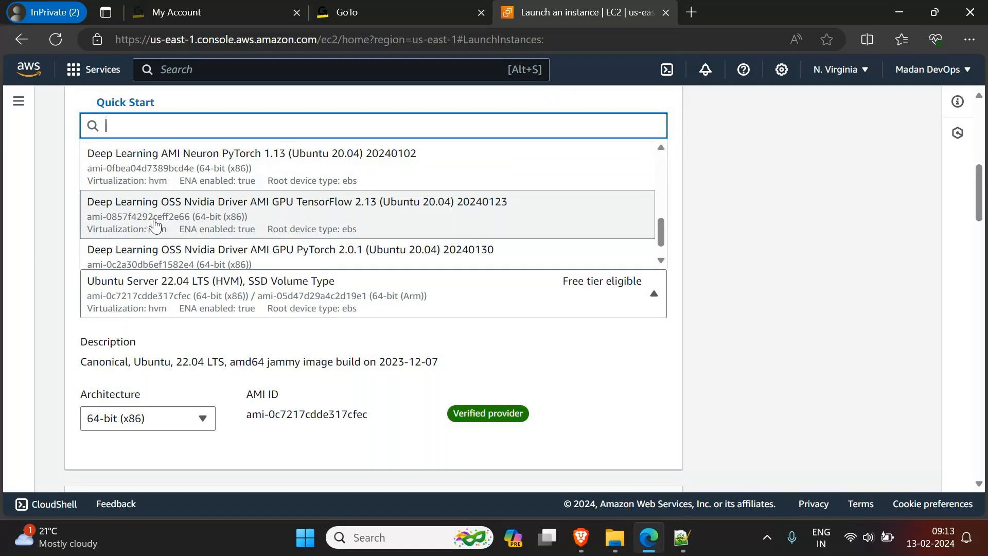
pyautogui.scroll(2, 360, 225)
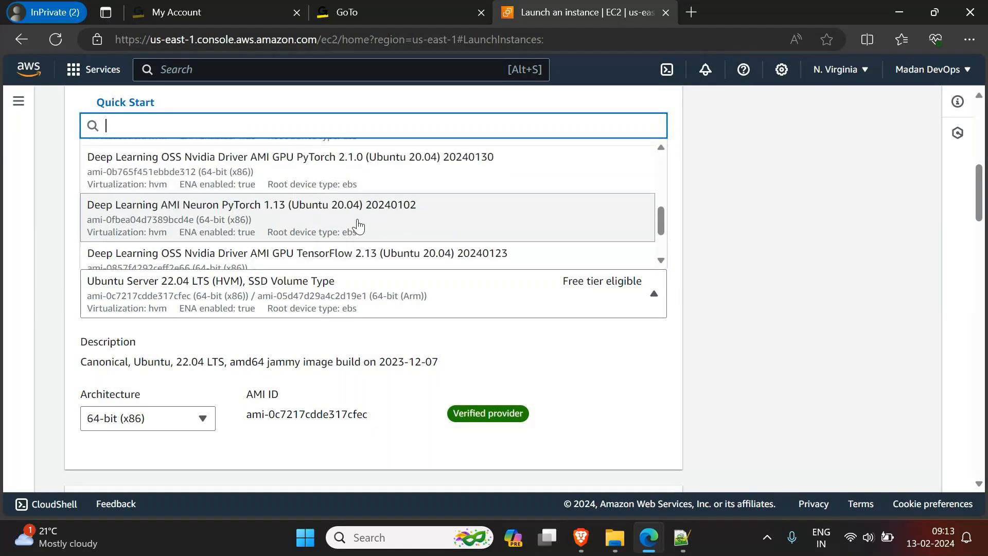
pyautogui.scroll(6, 364, 225)
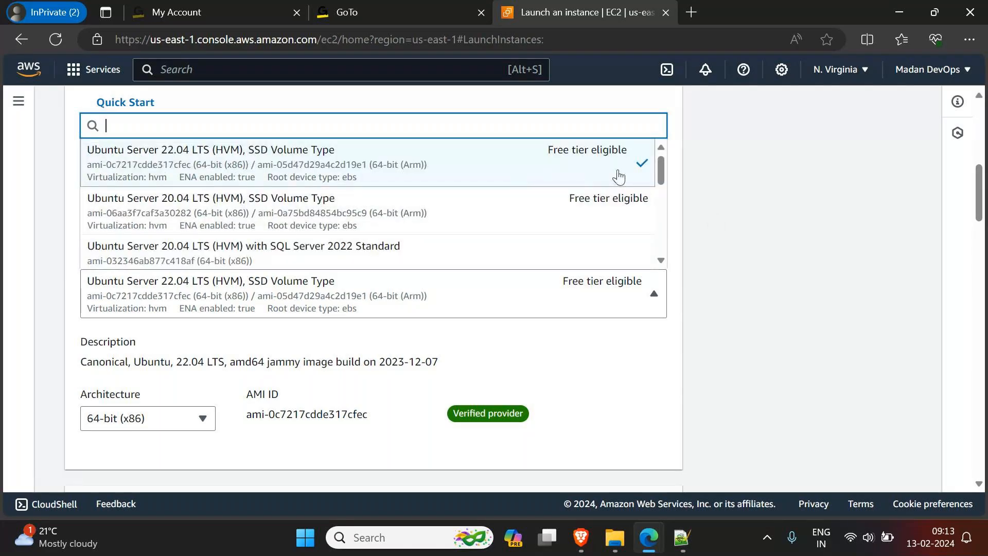
pyautogui.click(796, 198)
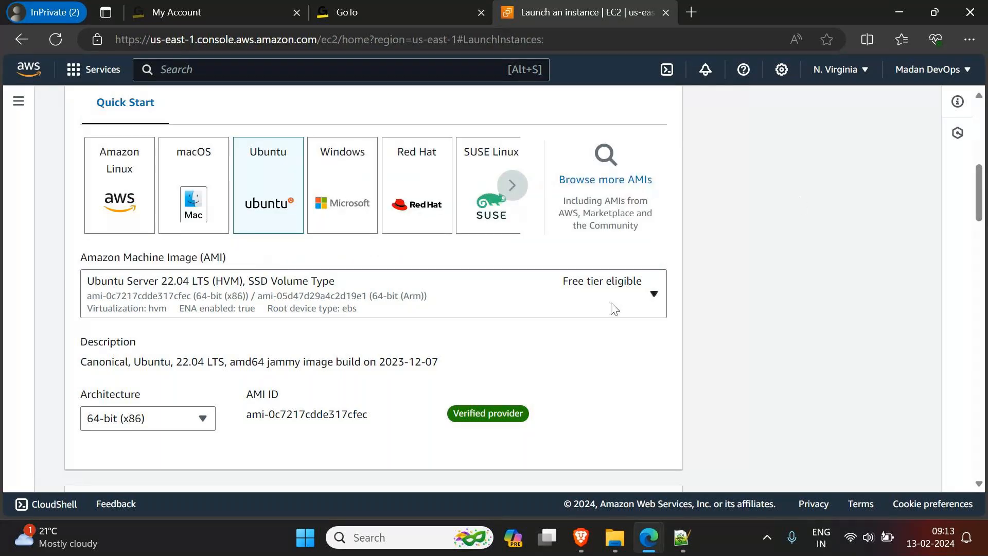
# Step: Check the architecture options of the Ubuntu image, keeping 64-bit (x86)
pyautogui.scroll(-2, 613, 308)
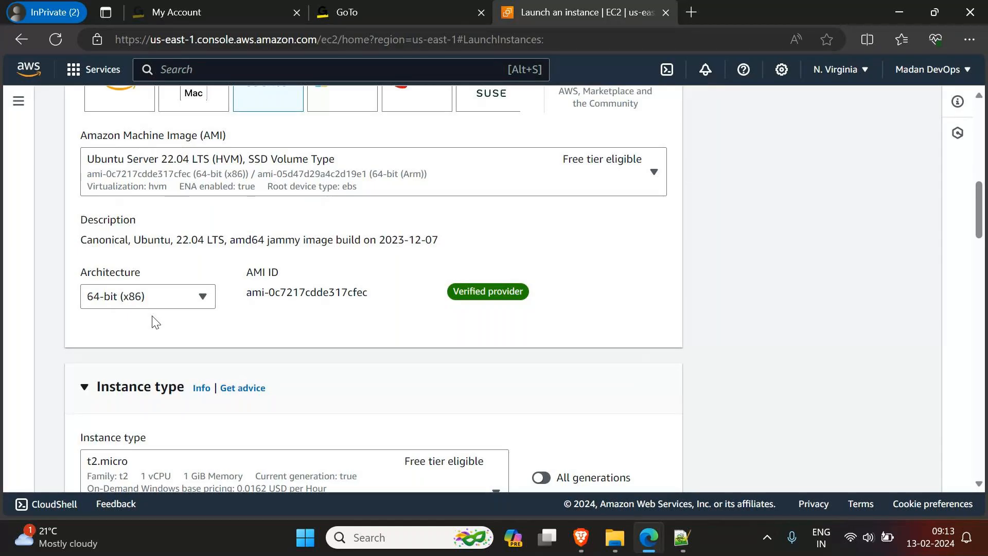
pyautogui.click(204, 297)
pyautogui.click(287, 342)
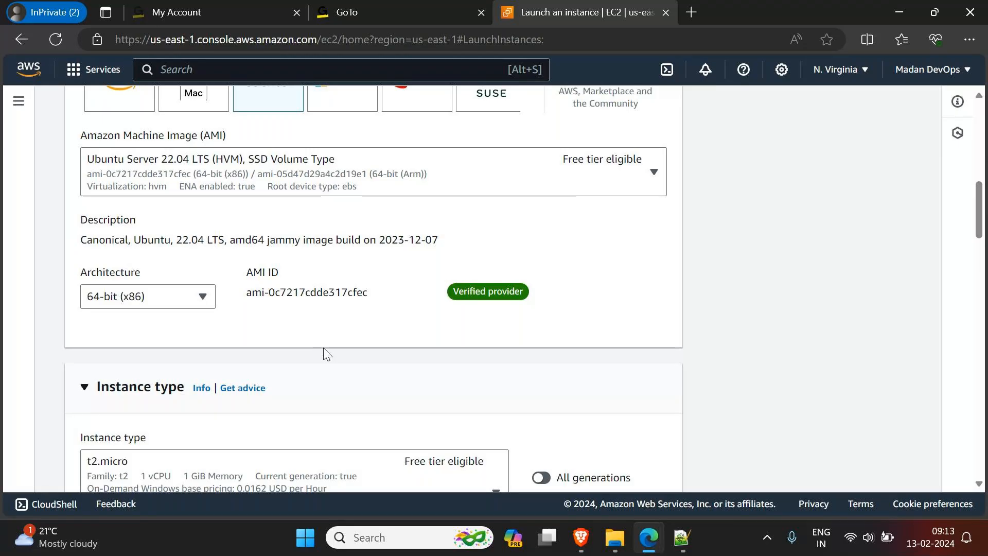
# Step: Switch to File Explorer, view the Program Files (x86) folder on the Windows (C:) drive, and go back to the drive's root
pyautogui.click(613, 541)
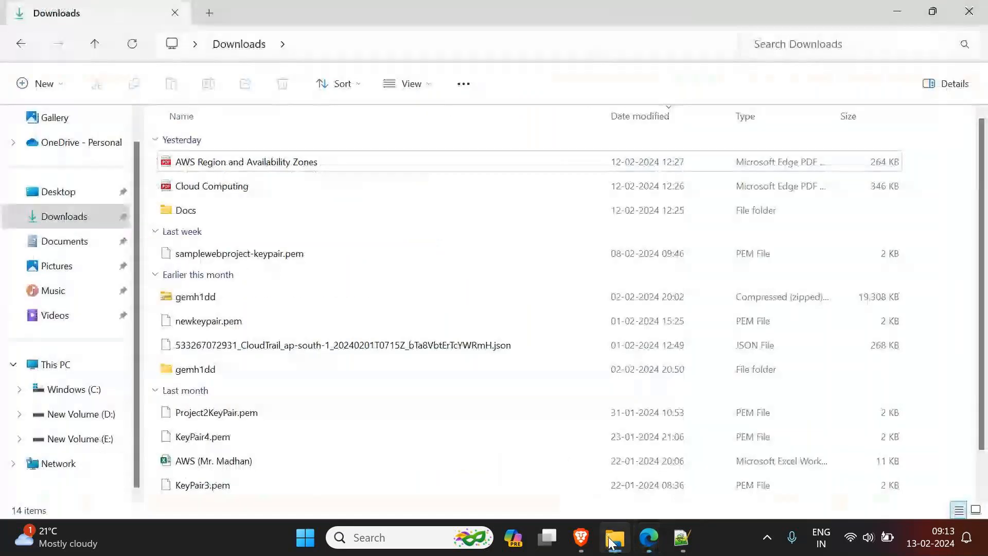
pyautogui.click(72, 391)
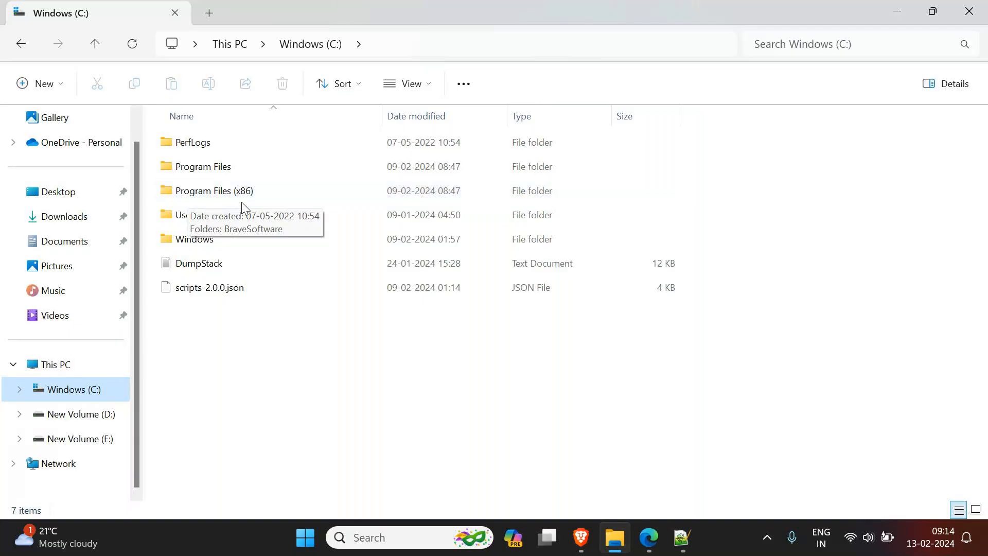
pyautogui.moveTo(320, 220)
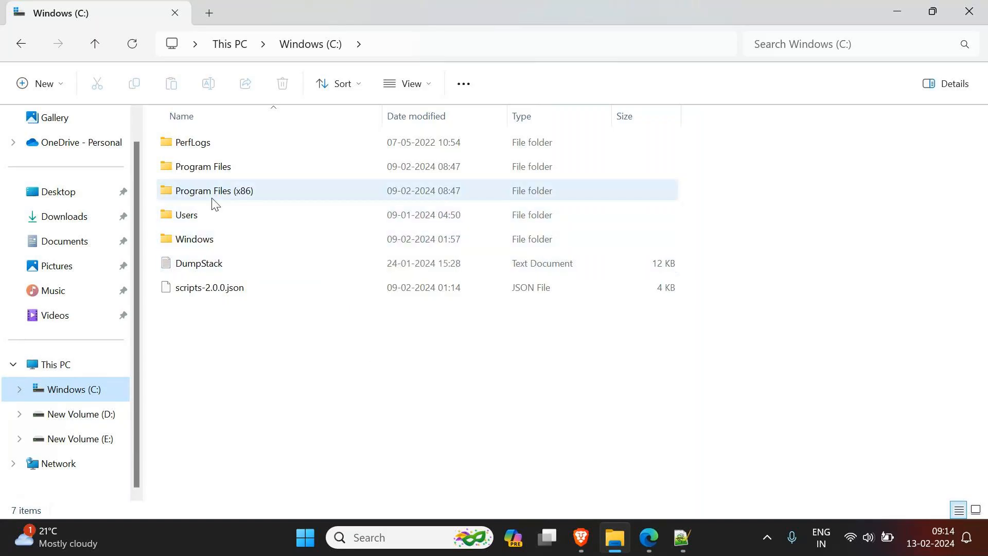
pyautogui.doubleClick(228, 202)
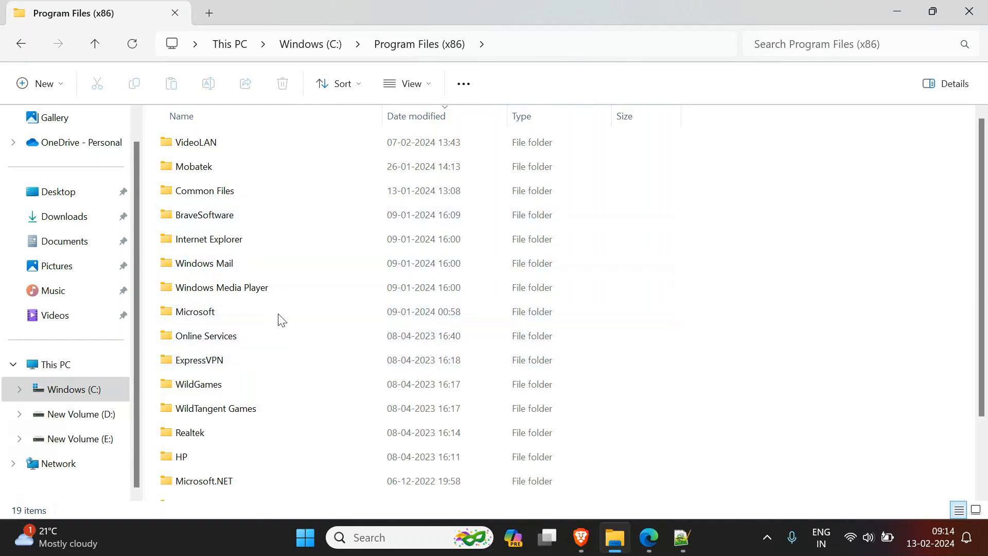
pyautogui.click(20, 44)
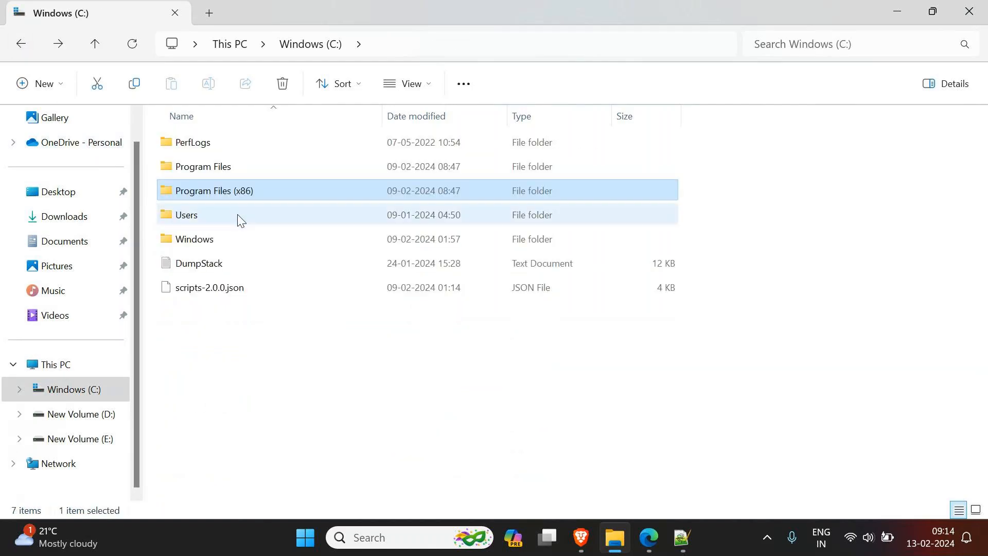
# Step: View the Program Files folder on the C: drive, compare it with Program Files (x86) at the drive's root, and minimize File Explorer
pyautogui.click(210, 172)
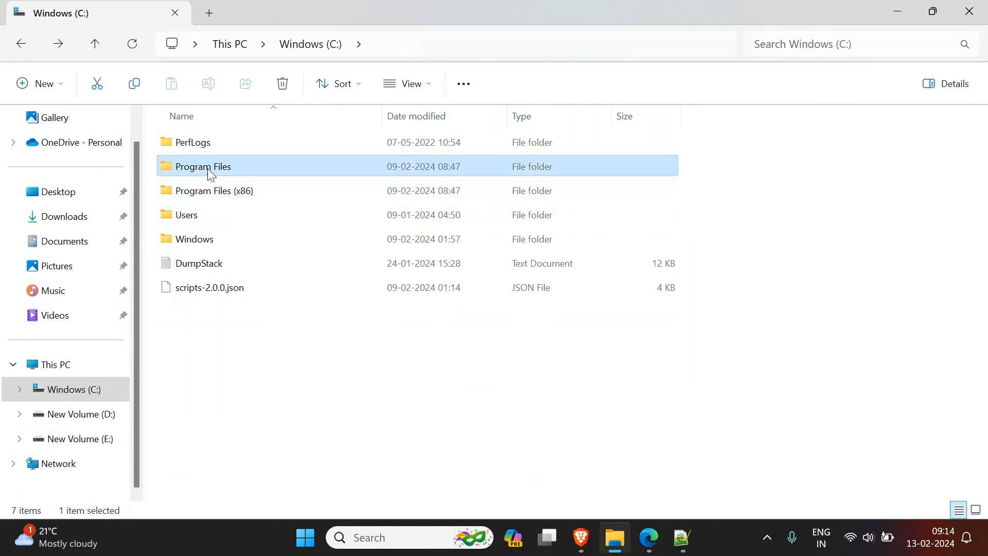
pyautogui.doubleClick(210, 172)
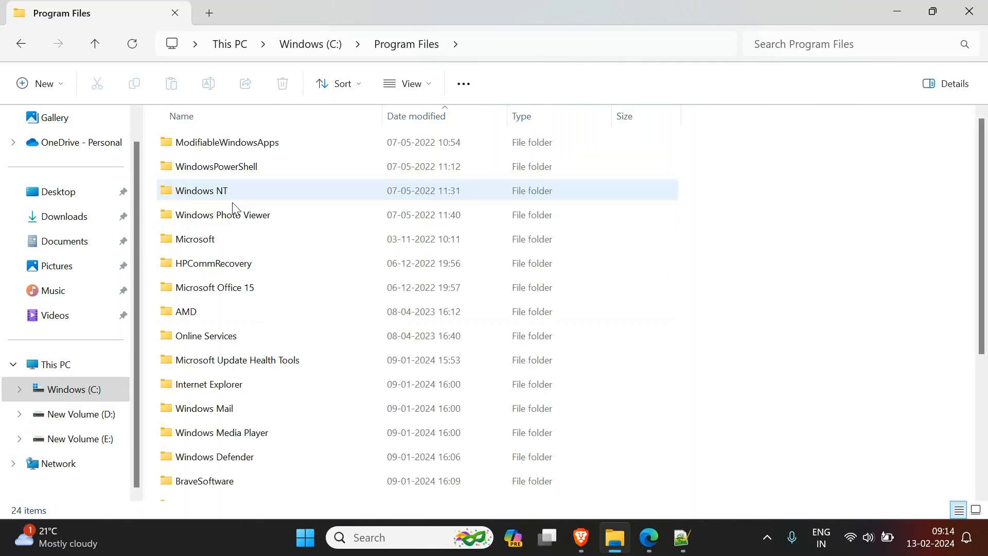
pyautogui.click(21, 44)
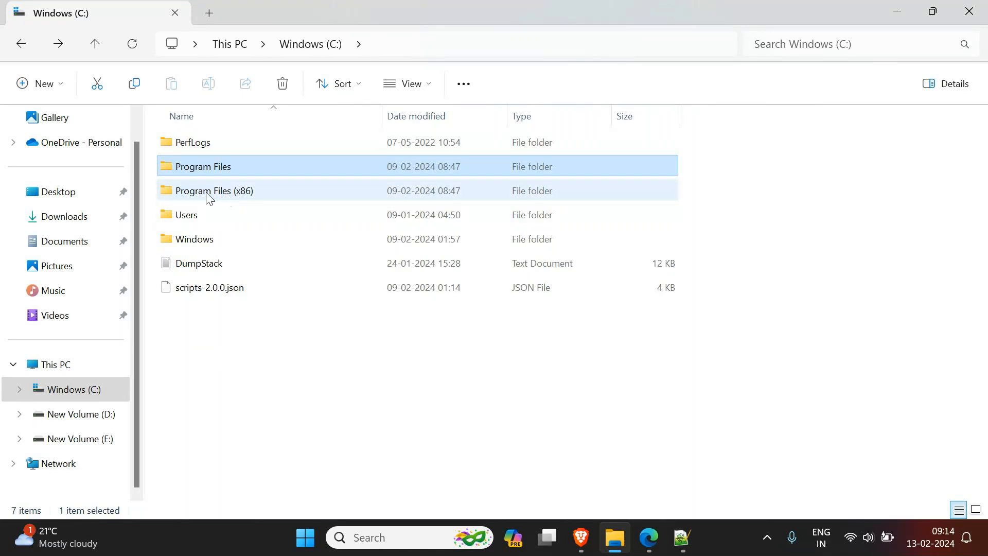
pyautogui.click(241, 191)
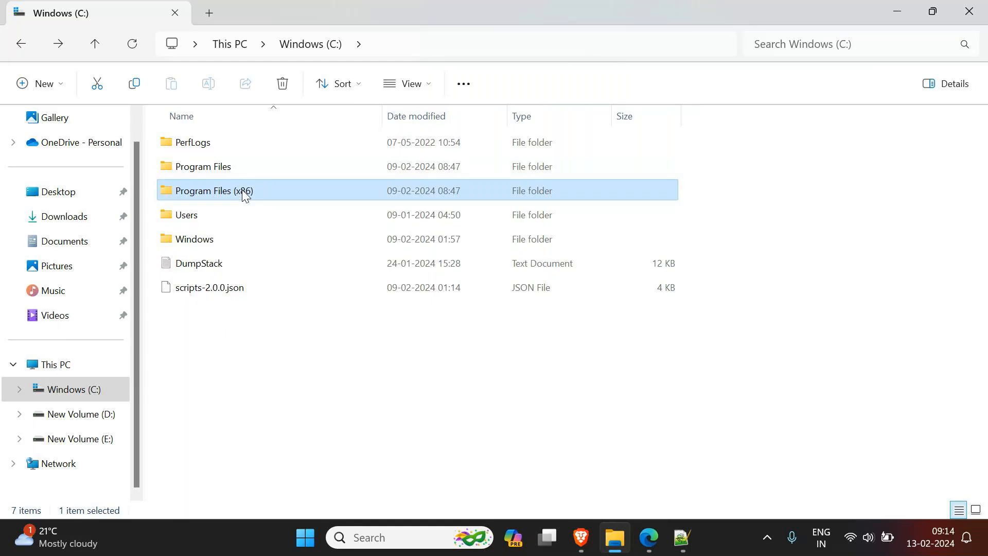
pyautogui.click(230, 173)
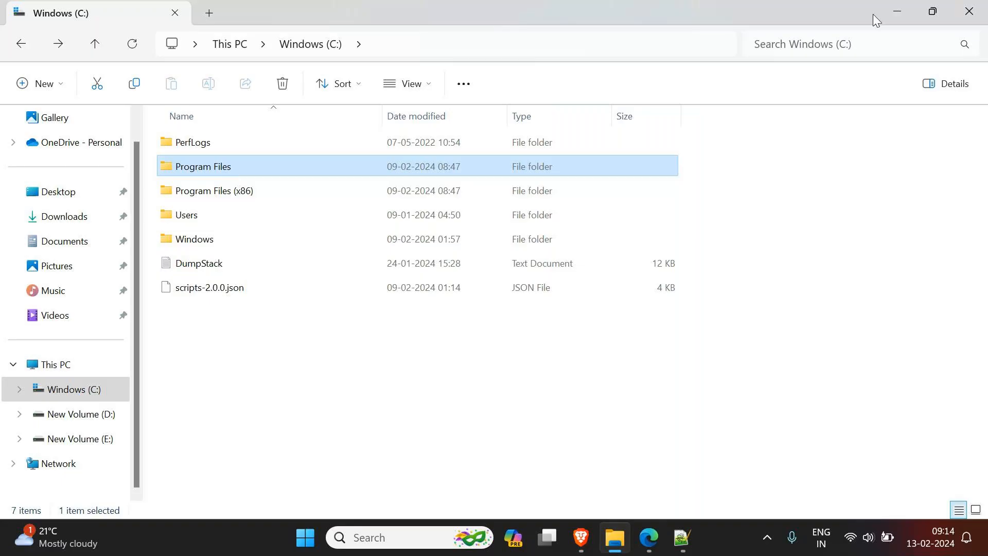
pyautogui.click(896, 16)
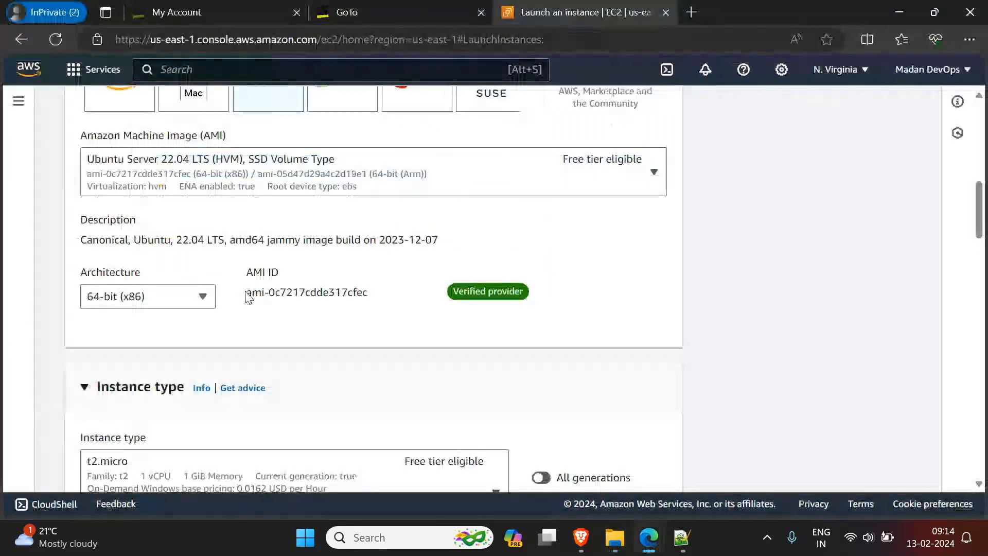
# Step: Review the instance type section of the launch form, keeping t2.micro selected
pyautogui.scroll(-3, 304, 354)
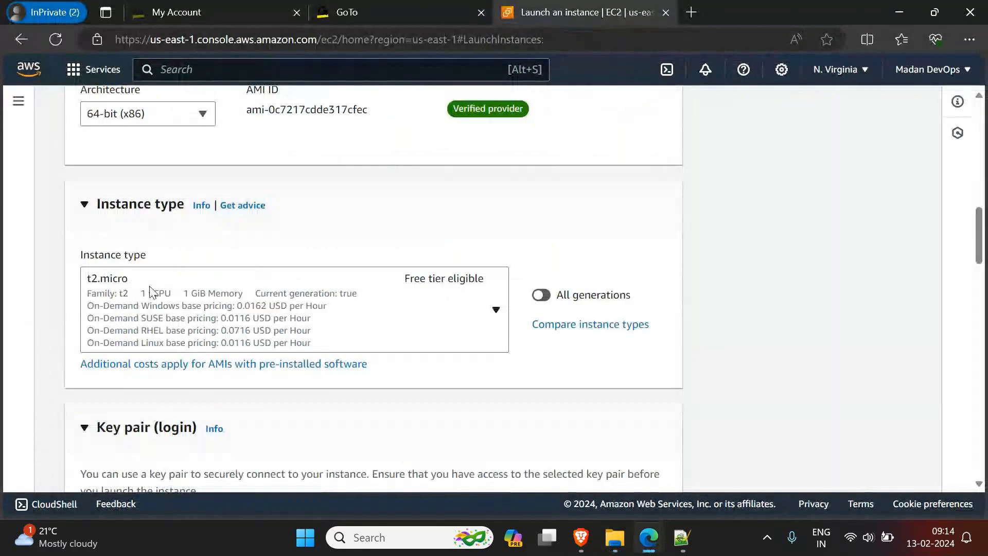
pyautogui.scroll(-2, 456, 304)
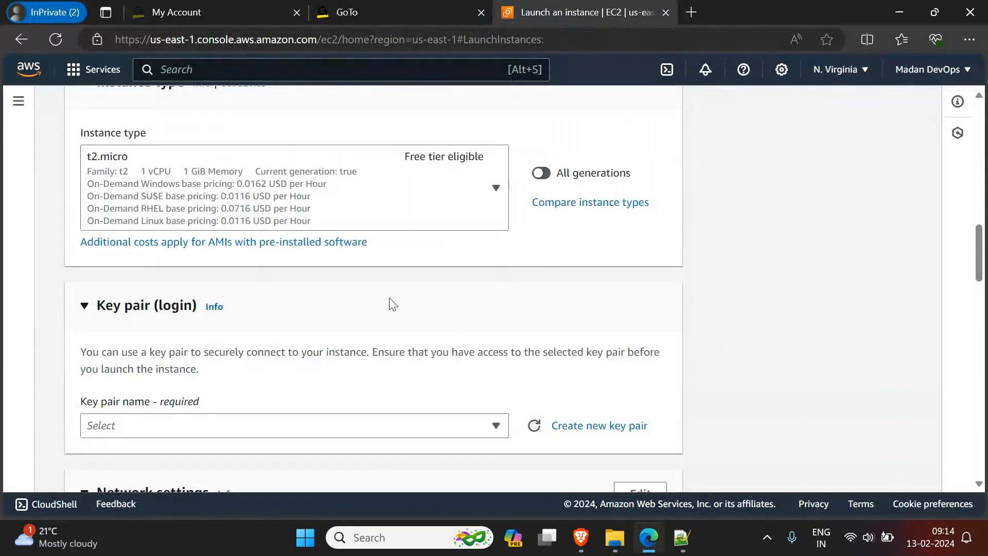
pyautogui.scroll(-2, 389, 304)
pyautogui.scroll(3, 389, 303)
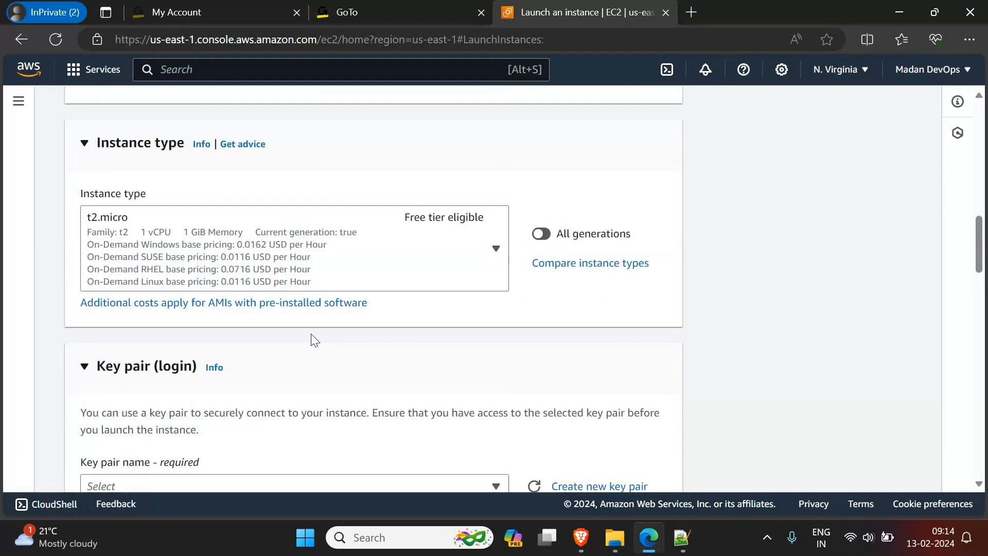
pyautogui.scroll(-4, 254, 342)
# Step: Refresh the available key pairs and check the key pair name list for an existing one
pyautogui.click(231, 304)
pyautogui.scroll(-3, 217, 346)
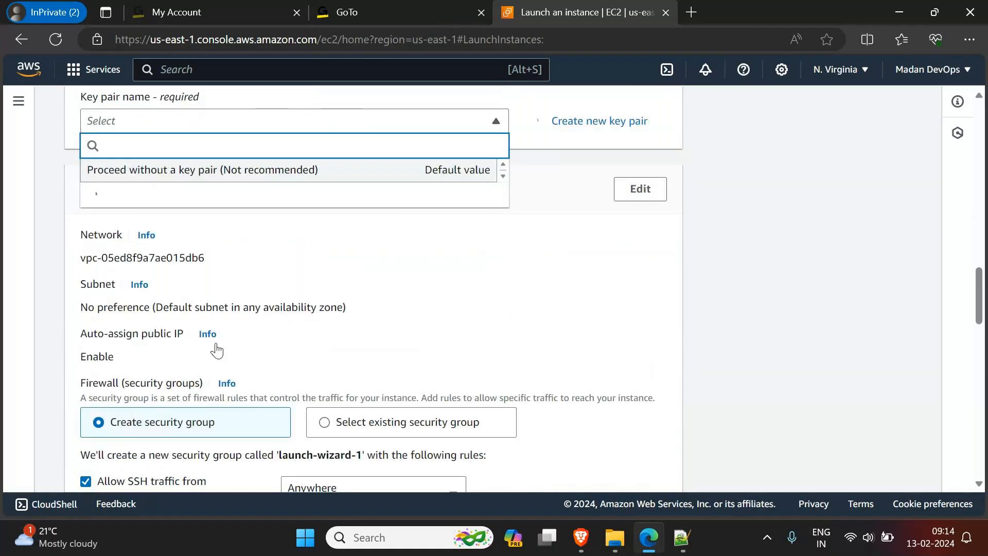
pyautogui.scroll(3, 357, 369)
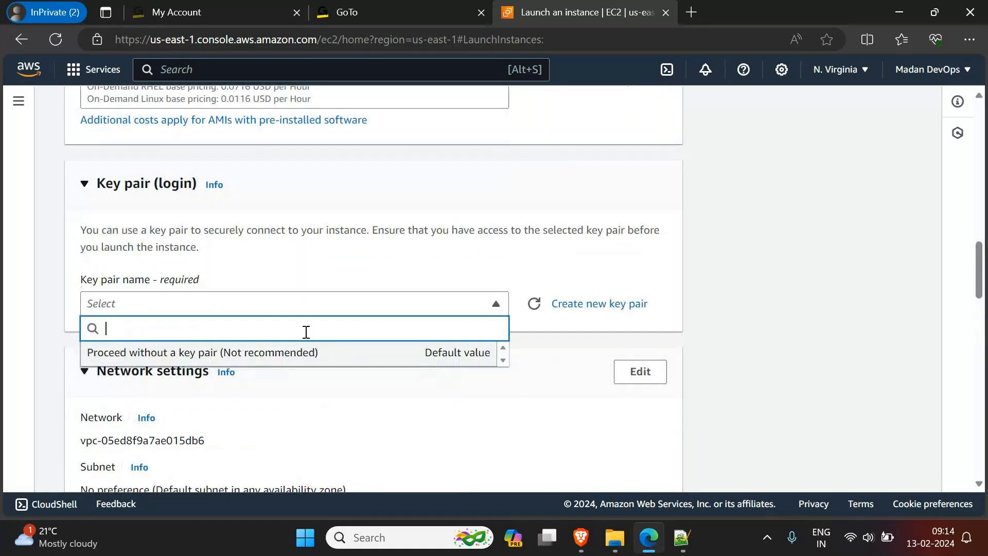
pyautogui.click(538, 306)
pyautogui.click(502, 305)
pyautogui.click(501, 305)
pyautogui.click(501, 304)
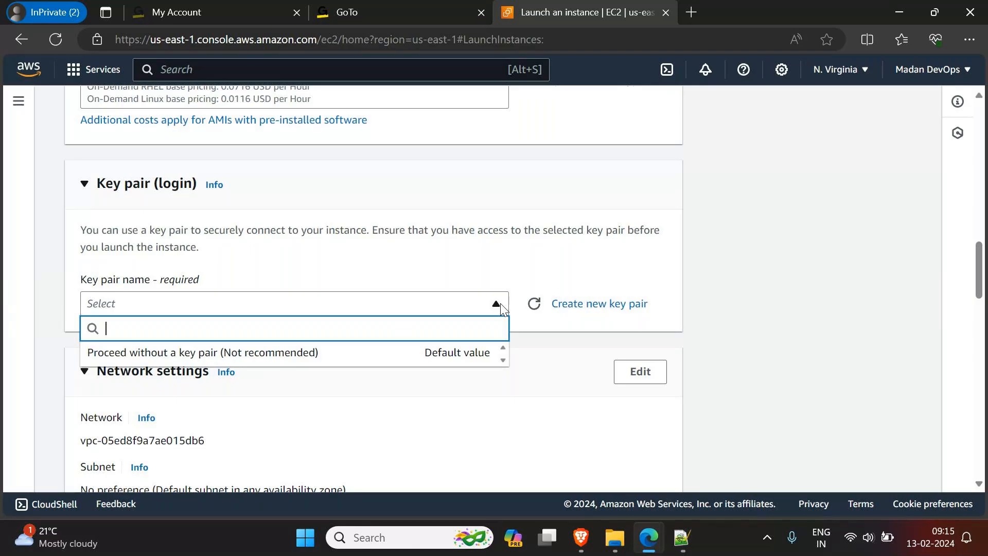
# Step: Create a new key pair named KeyPairFeb12 with type RSA and the .pem private key file format
pyautogui.click(579, 304)
pyautogui.click(366, 206)
pyautogui.write('Key')
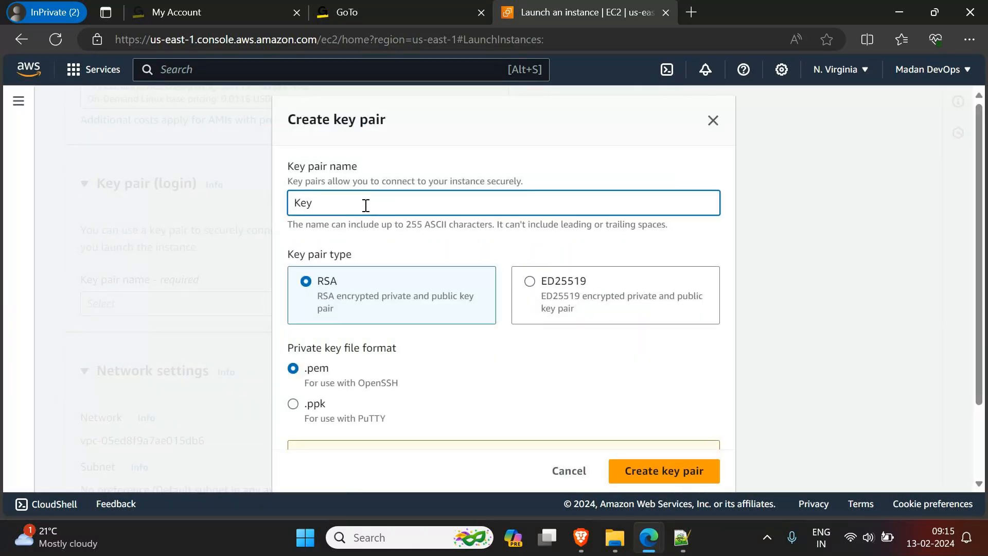
pyautogui.write('PairFebn12')
pyautogui.press('BackSpace')
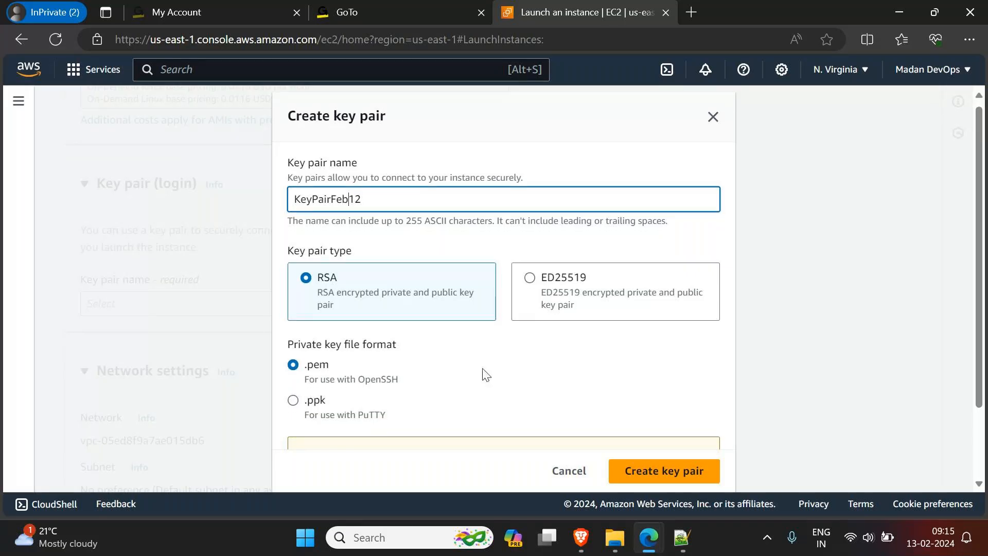
pyautogui.scroll(-2, 567, 422)
pyautogui.click(638, 466)
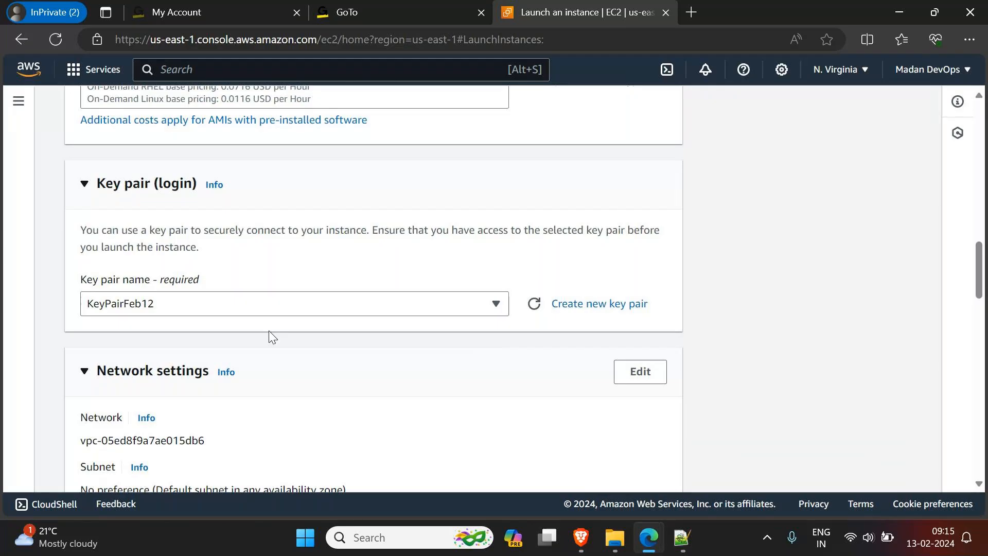
# Step: Check that KeyPairFeb12 is chosen in the key pair list and look over the network settings and firewall rules
pyautogui.scroll(-2, 245, 336)
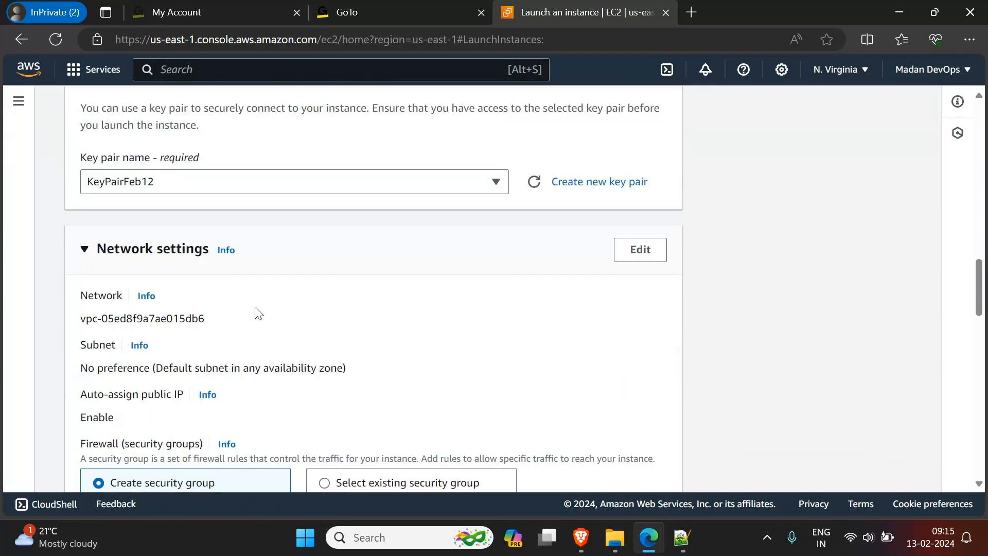
pyautogui.click(498, 182)
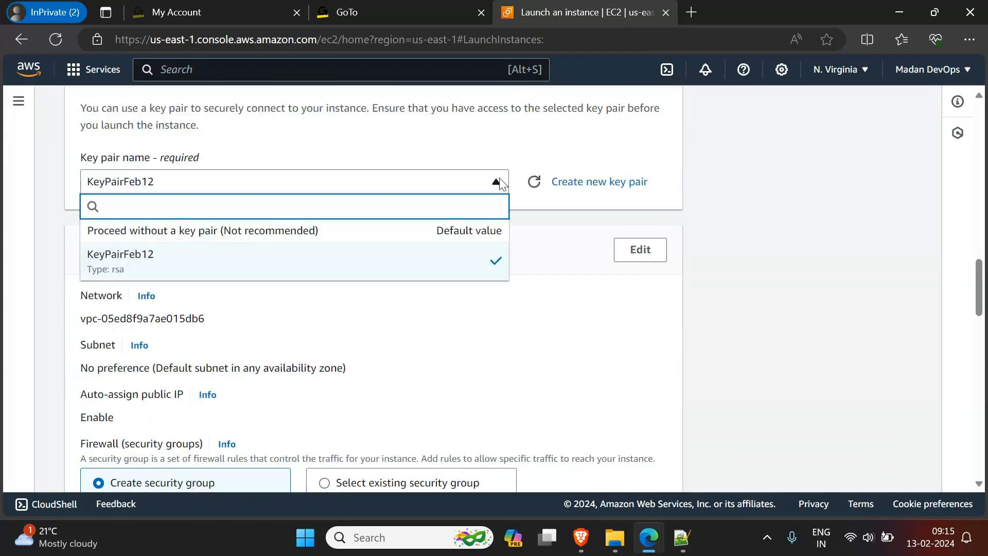
pyautogui.click(498, 183)
pyautogui.scroll(-5, 464, 339)
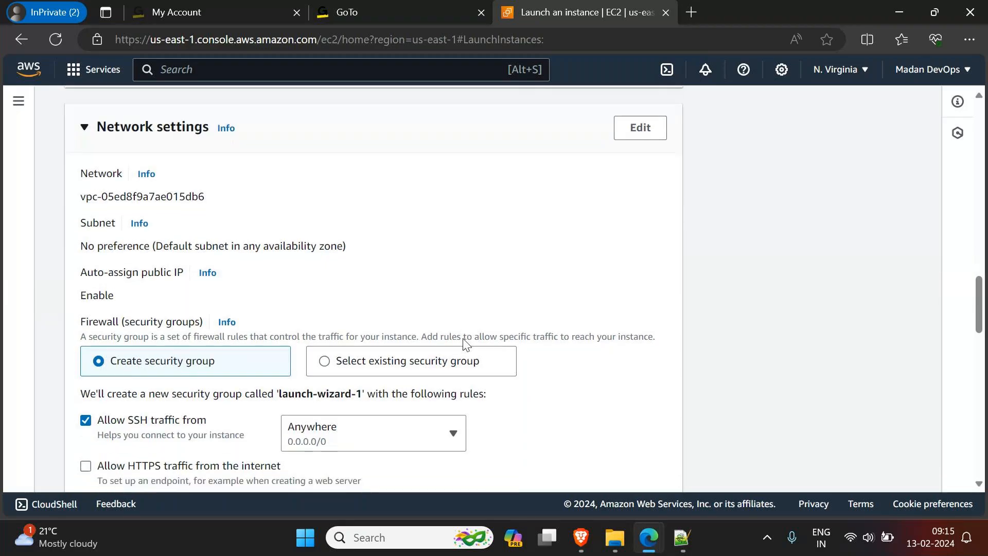
pyautogui.scroll(-1, 463, 335)
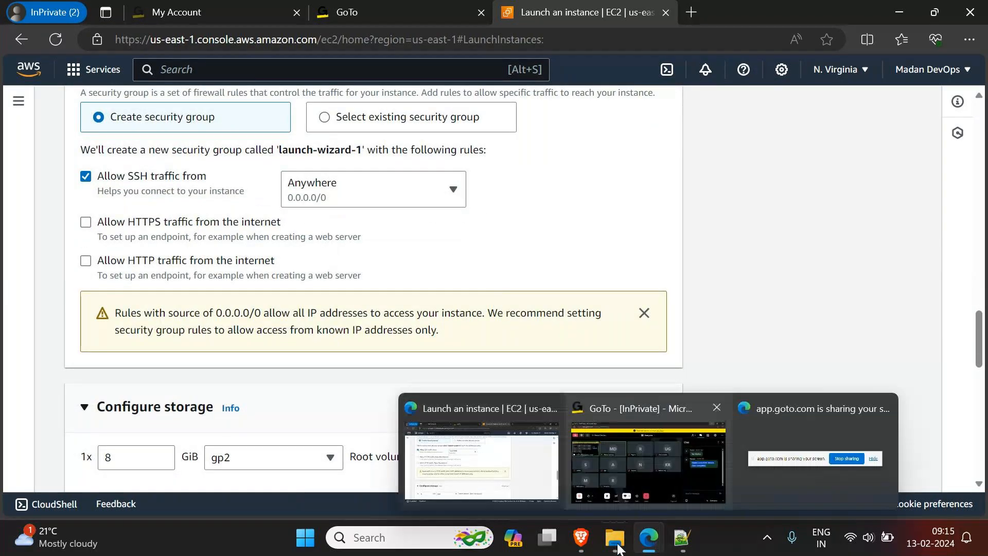
# Step: Switch to the GoTo meeting window to check the participants and chat, and minimize it
pyautogui.moveTo(615, 538)
pyautogui.moveTo(648, 538)
pyautogui.click(650, 440)
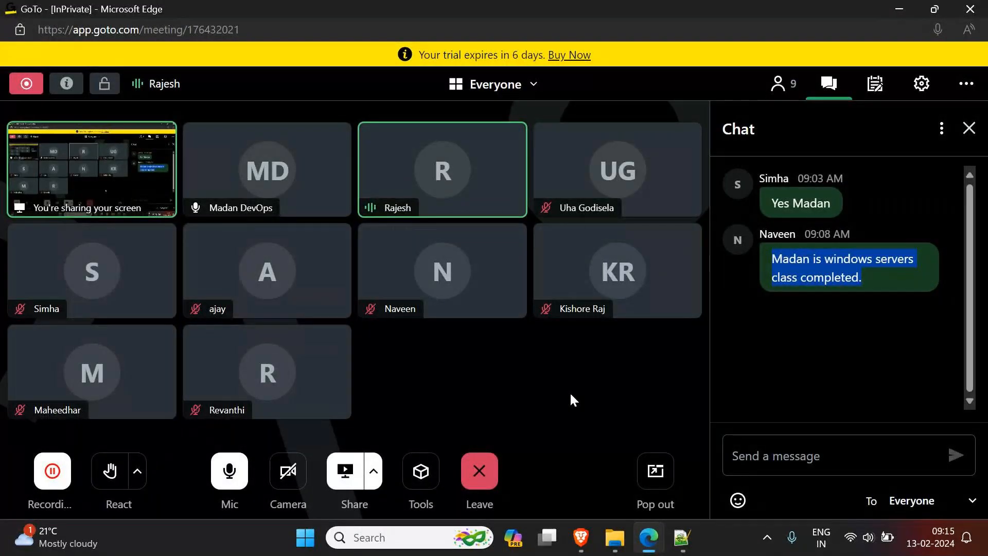
pyautogui.click(901, 7)
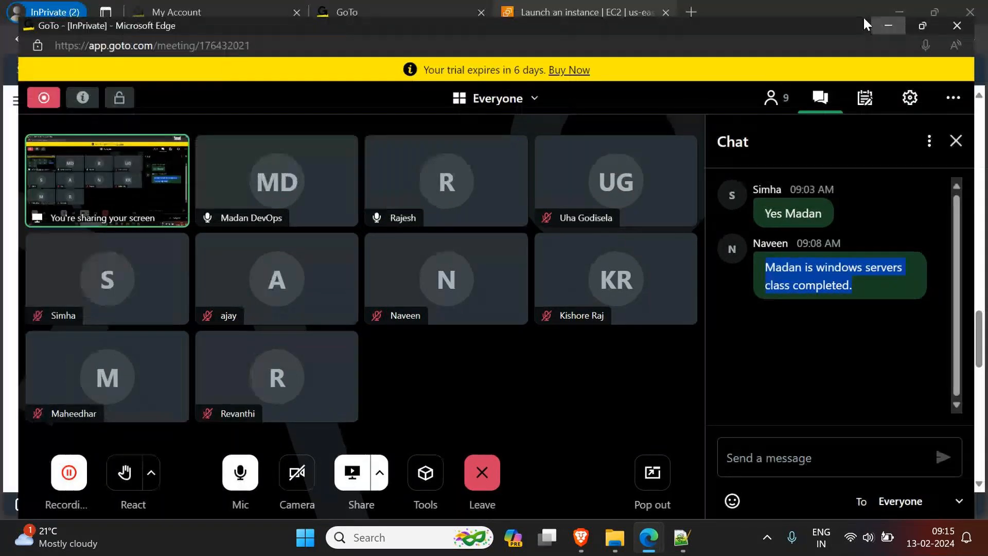
# Step: Reopen the key pair creation form to review its name, type and file format options, and cancel it
pyautogui.scroll(3, 556, 264)
pyautogui.scroll(3, 556, 264)
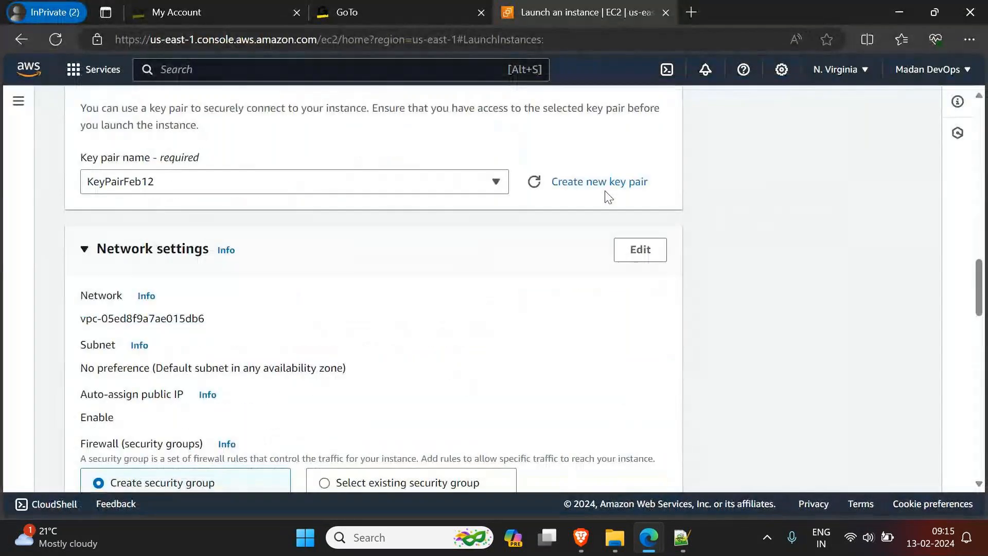
pyautogui.click(641, 183)
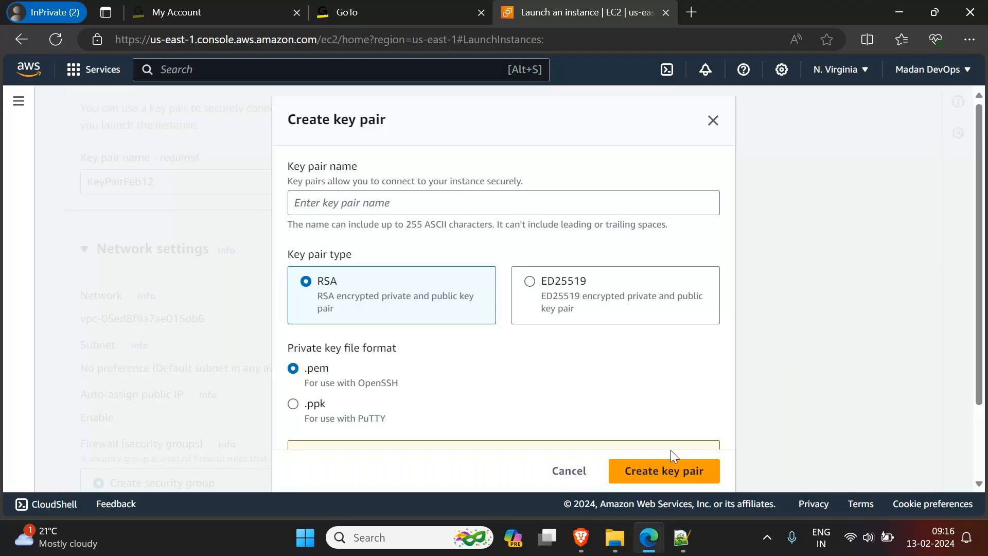
pyautogui.click(562, 478)
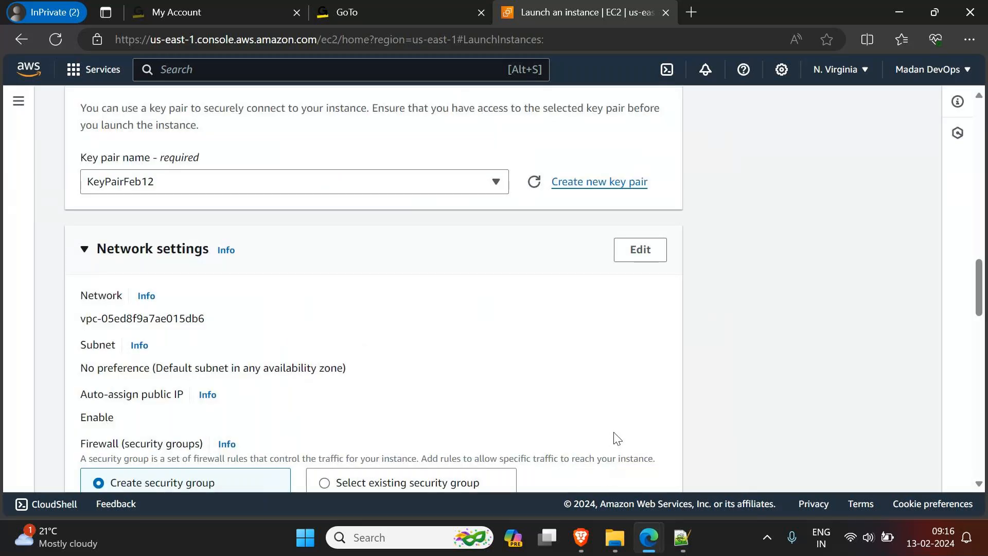
pyautogui.press('XF86AudioRaiseVolume')
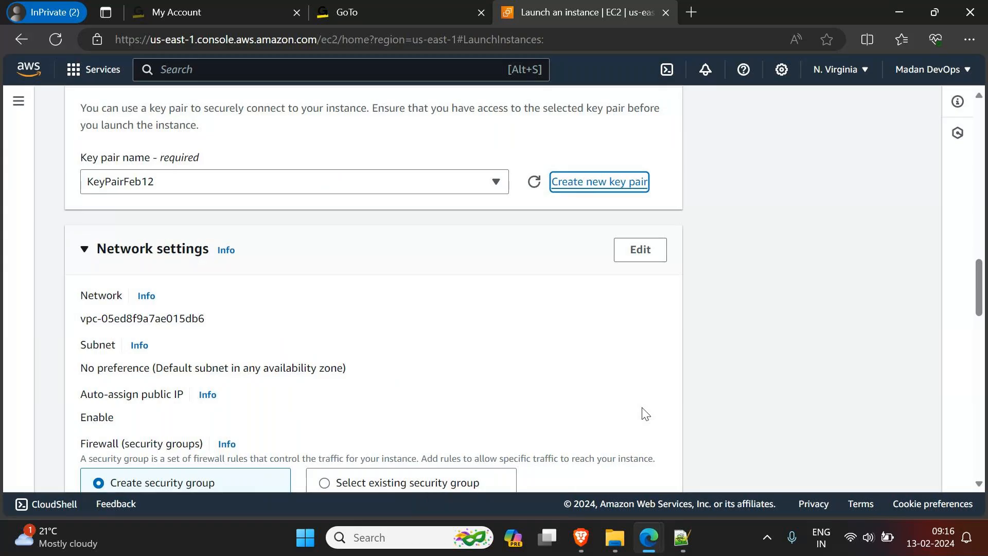
# Step: Switch to Notepad++, add the line "SSH - Secured Shell Host" below the LTS note, and minimize the editor
pyautogui.scroll(-1, 644, 415)
pyautogui.scroll(-2, 647, 414)
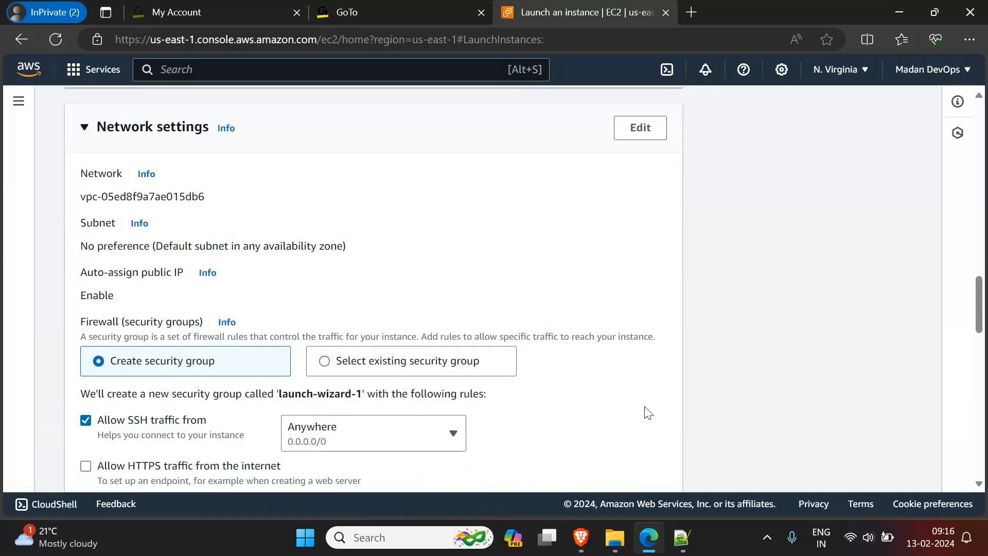
pyautogui.scroll(-1, 647, 413)
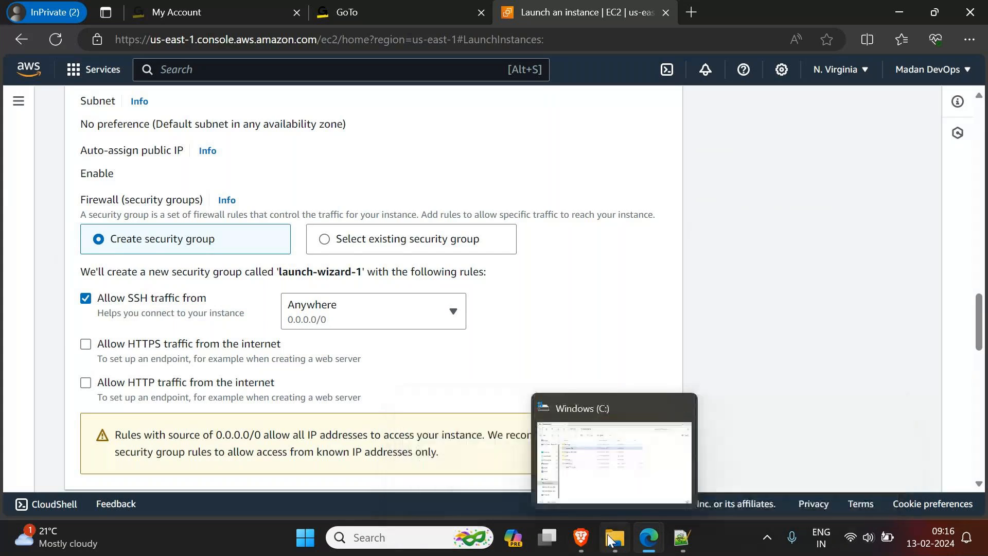
pyautogui.click(682, 538)
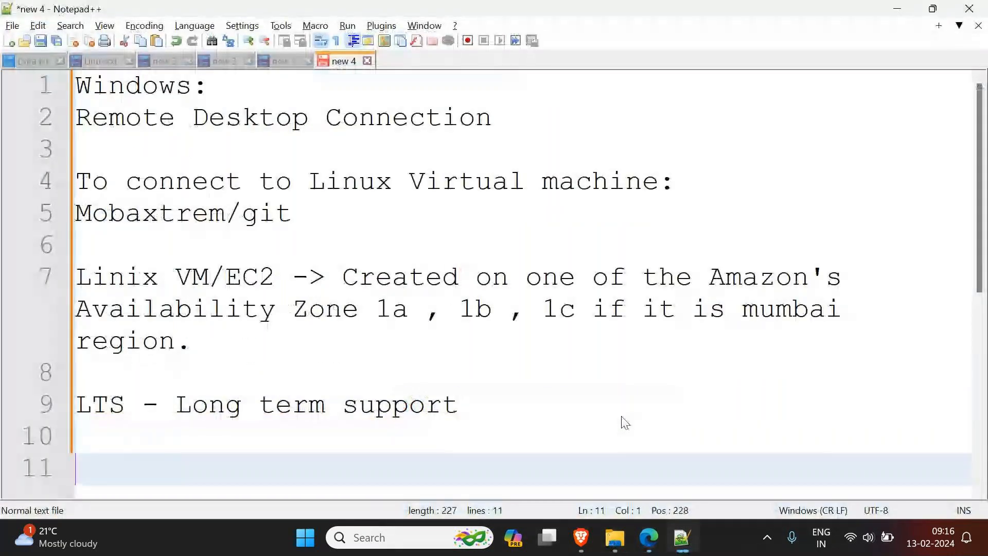
pyautogui.write('SSH - Secured Shel')
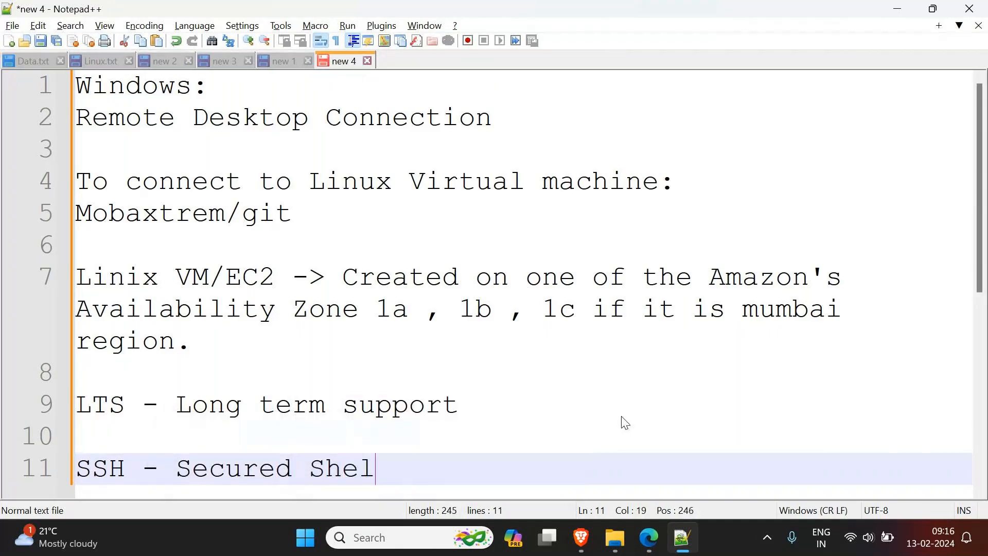
pyautogui.write('l Host')
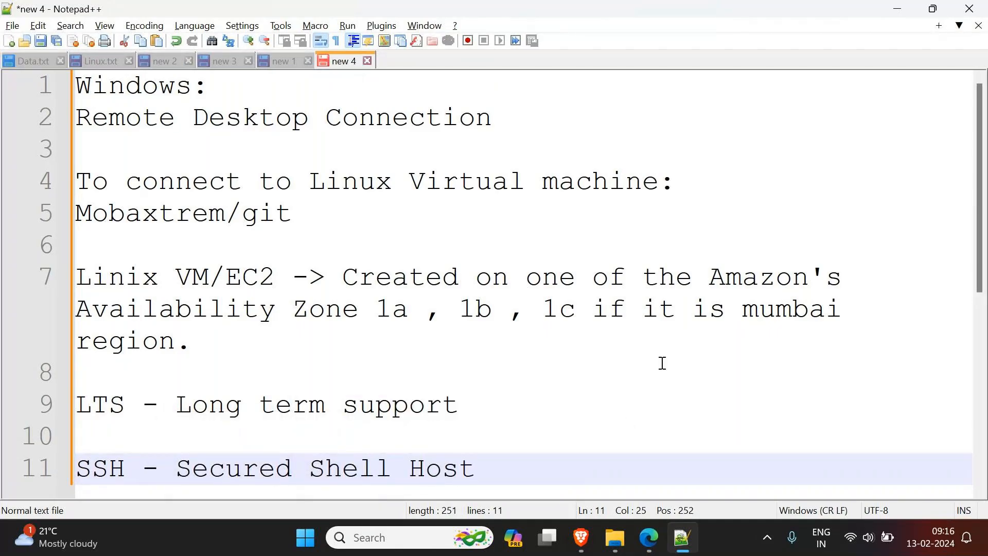
pyautogui.click(890, 10)
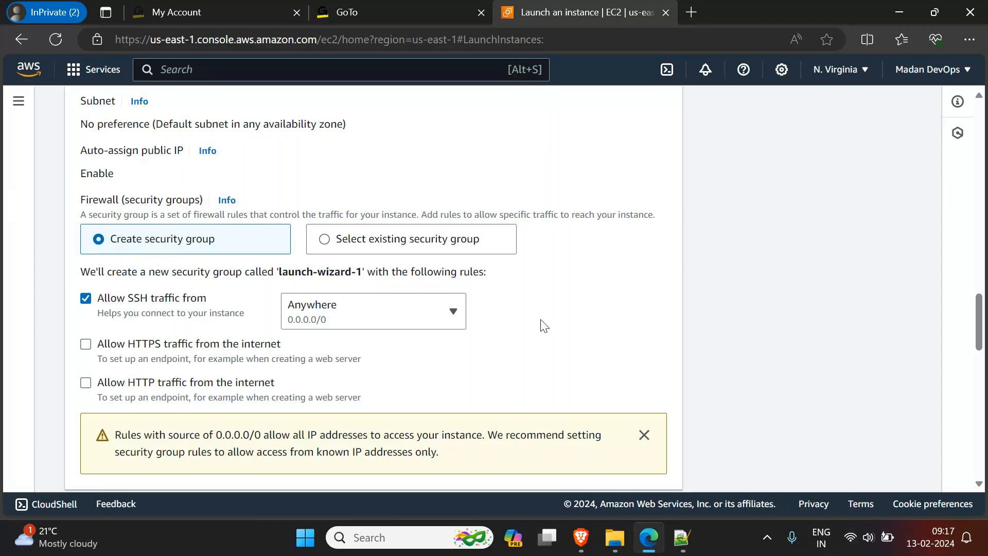
# Step: Open the network settings for editing and review the inbound ssh security group rule and the storage configuration
pyautogui.scroll(5, 541, 324)
pyautogui.click(655, 259)
pyautogui.click(655, 258)
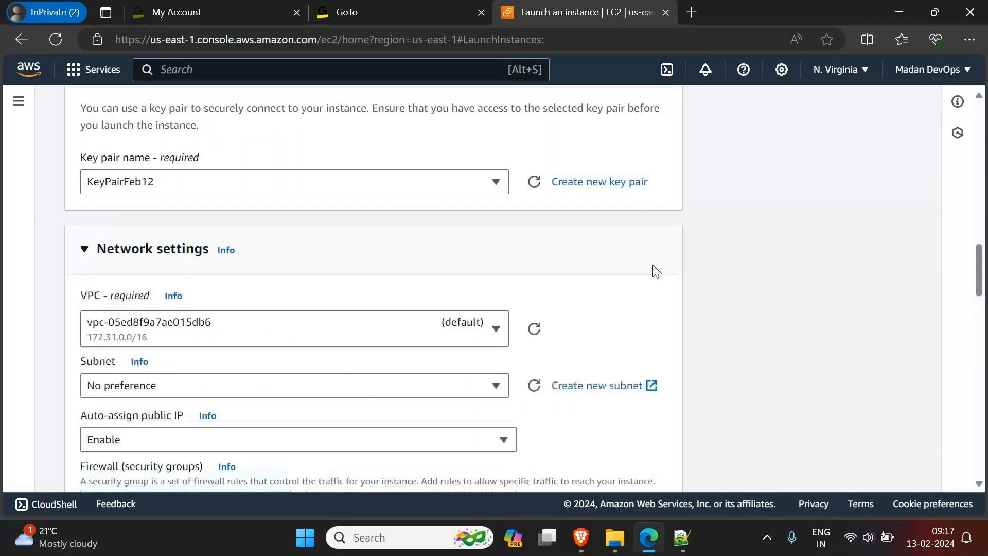
pyautogui.scroll(-5, 651, 303)
pyautogui.scroll(-5, 649, 303)
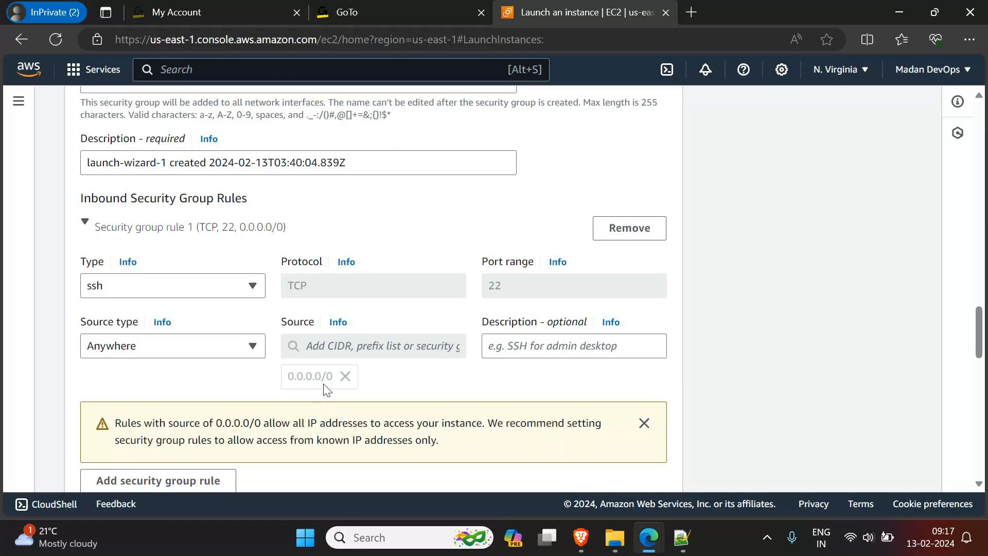
pyautogui.scroll(-1, 325, 389)
pyautogui.scroll(-2, 353, 362)
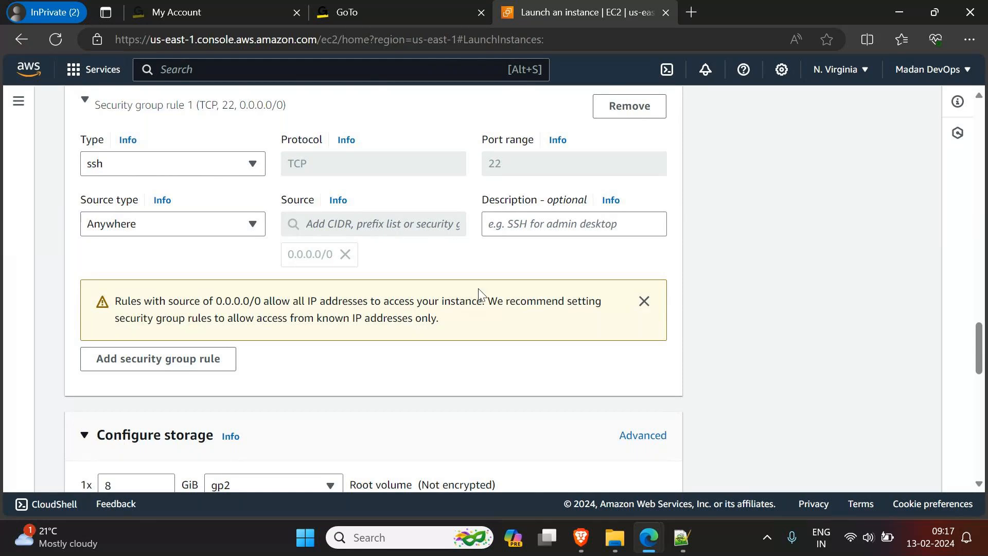
pyautogui.scroll(-6, 483, 298)
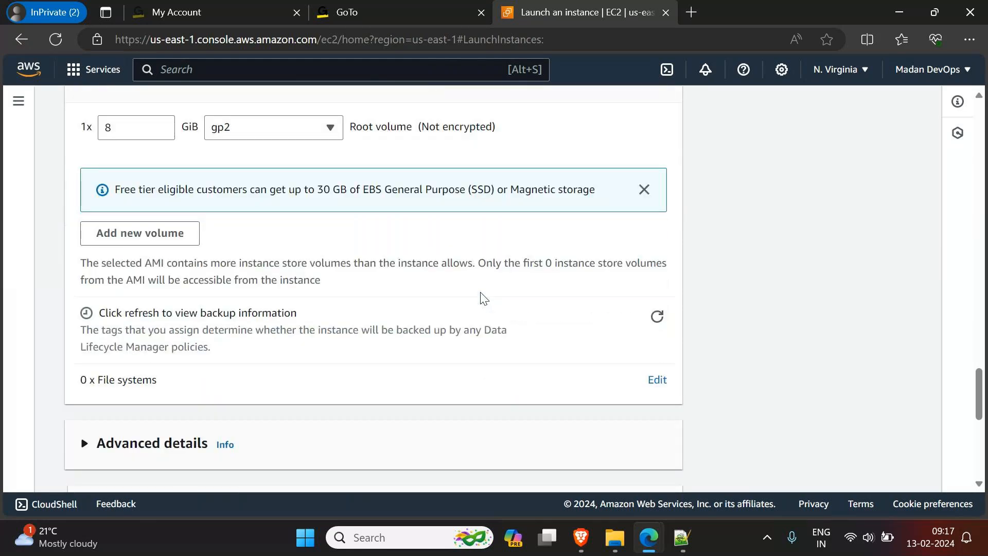
# Step: Review the root volume settings under Configure storage and highlight the free tier notice about the 30 GB storage allowance
pyautogui.scroll(1, 482, 297)
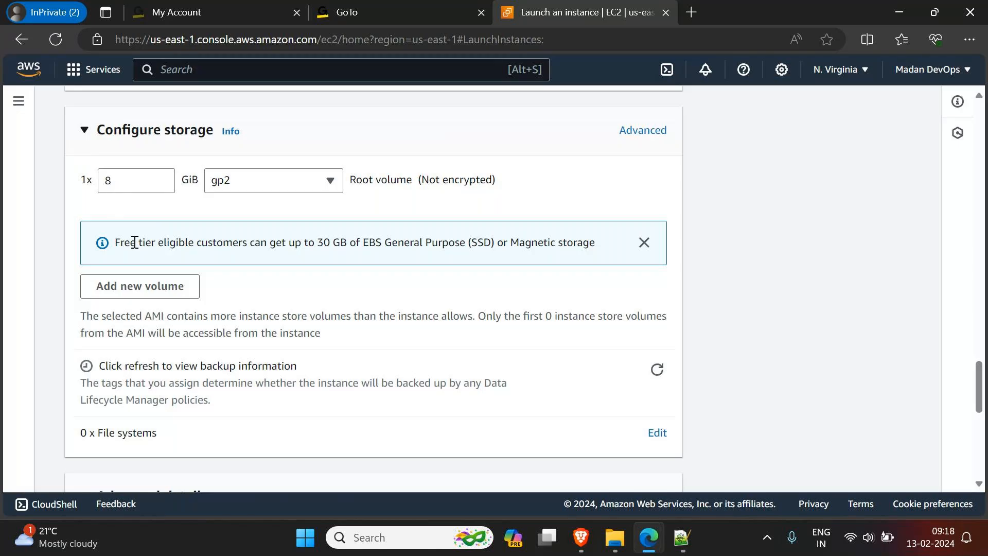
pyautogui.moveTo(113, 249); pyautogui.dragTo(387, 246)
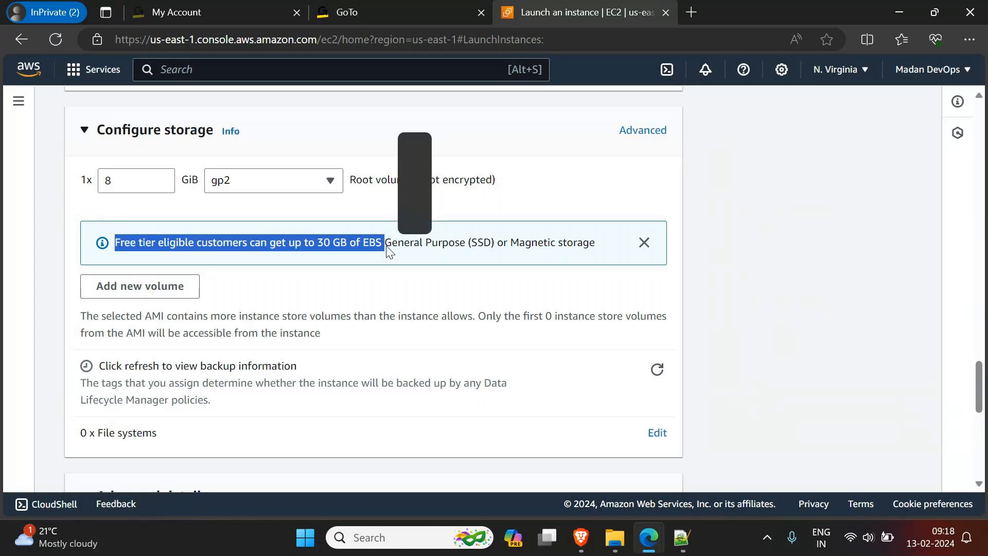
pyautogui.click(311, 243)
pyautogui.moveTo(326, 242)
pyautogui.mouseDown()
pyautogui.moveTo(339, 243)
pyautogui.moveTo(315, 246)
pyautogui.mouseUp()
pyautogui.moveTo(315, 246); pyautogui.dragTo(340, 245)
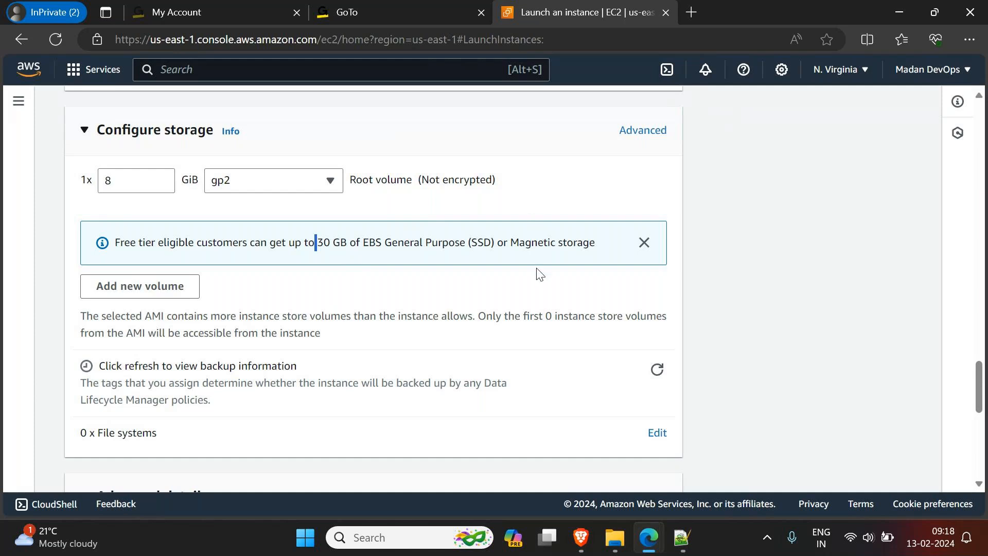
# Step: Review the launch summary for a single instance and launch it
pyautogui.scroll(-5, 541, 303)
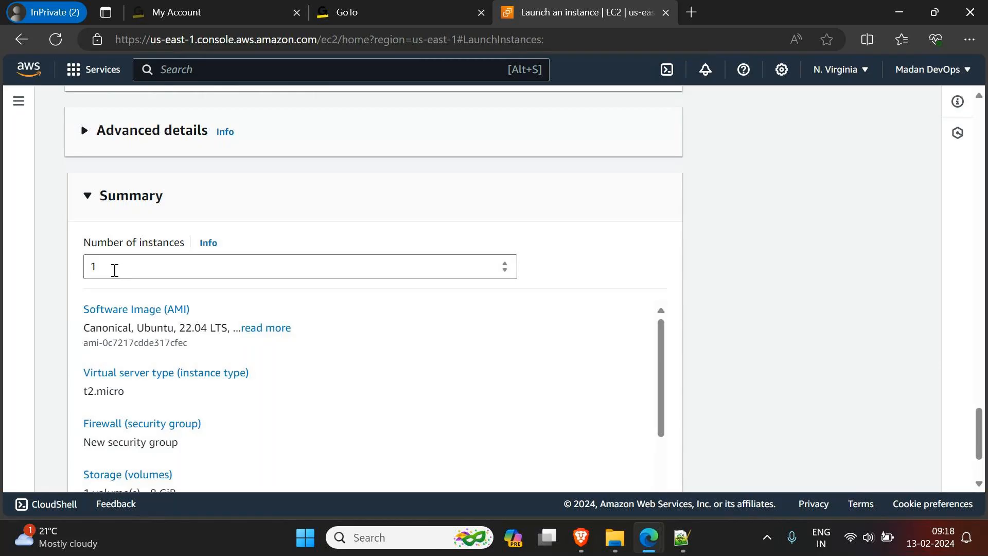
pyautogui.scroll(-3, 603, 320)
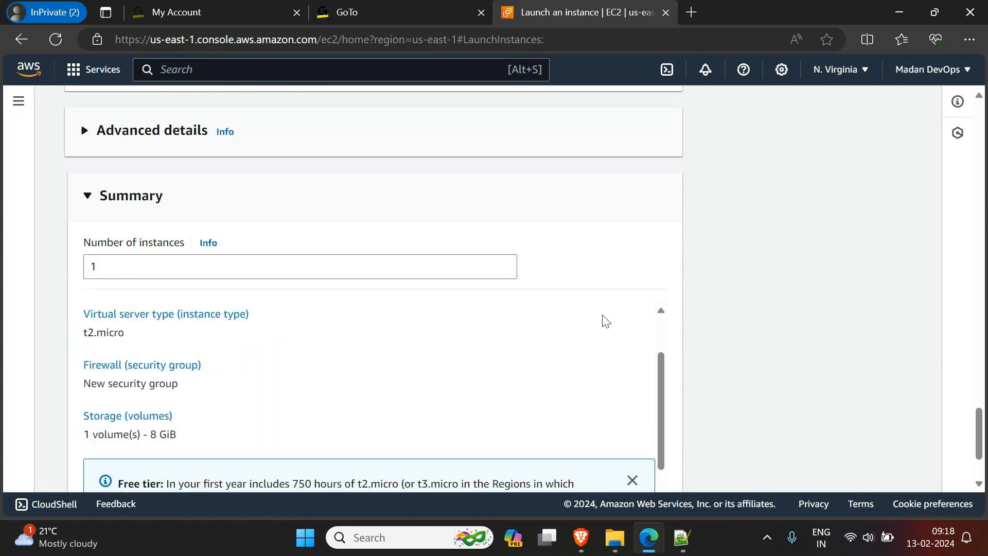
pyautogui.scroll(-2, 841, 327)
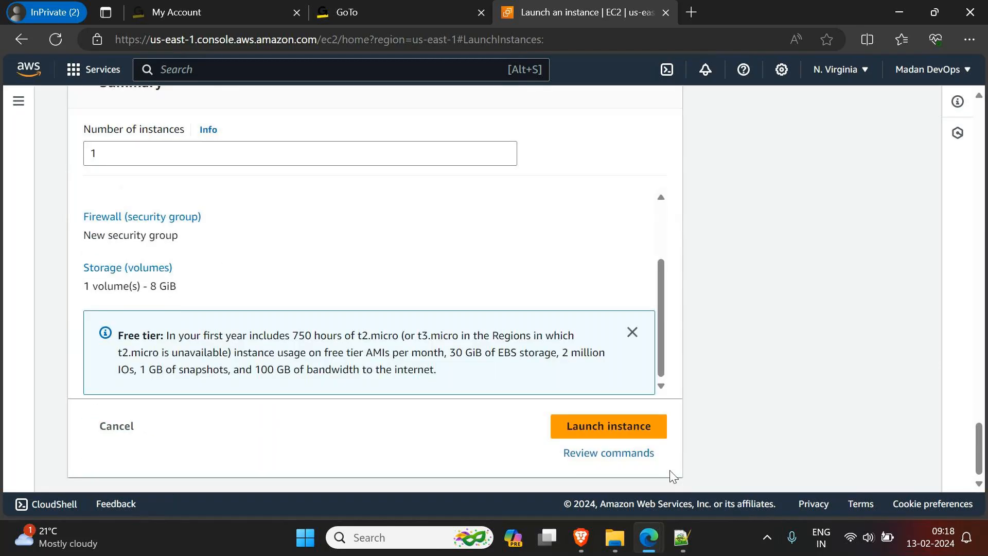
pyautogui.click(618, 431)
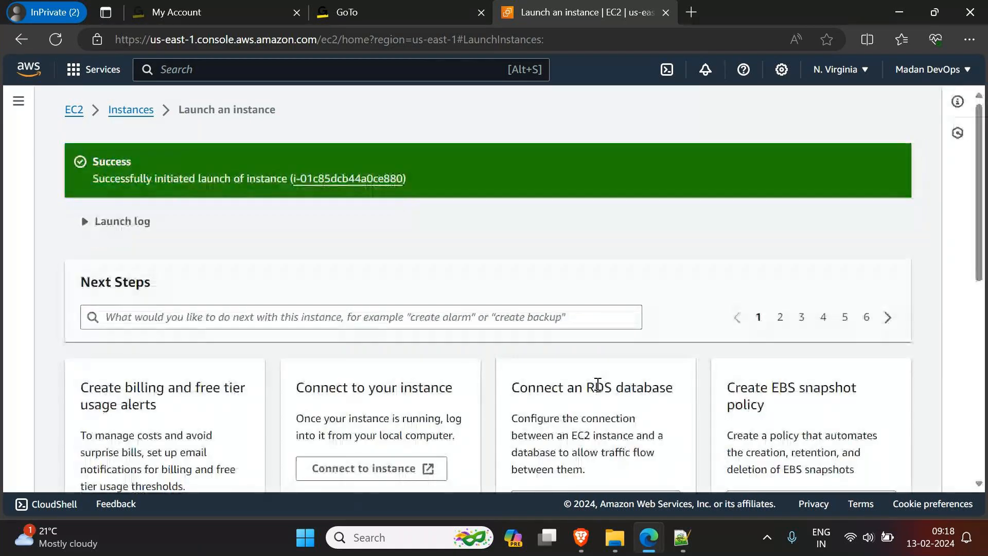
# Step: Open the newly launched instance in the instances list, refresh its state, and select WebServer
pyautogui.click(365, 178)
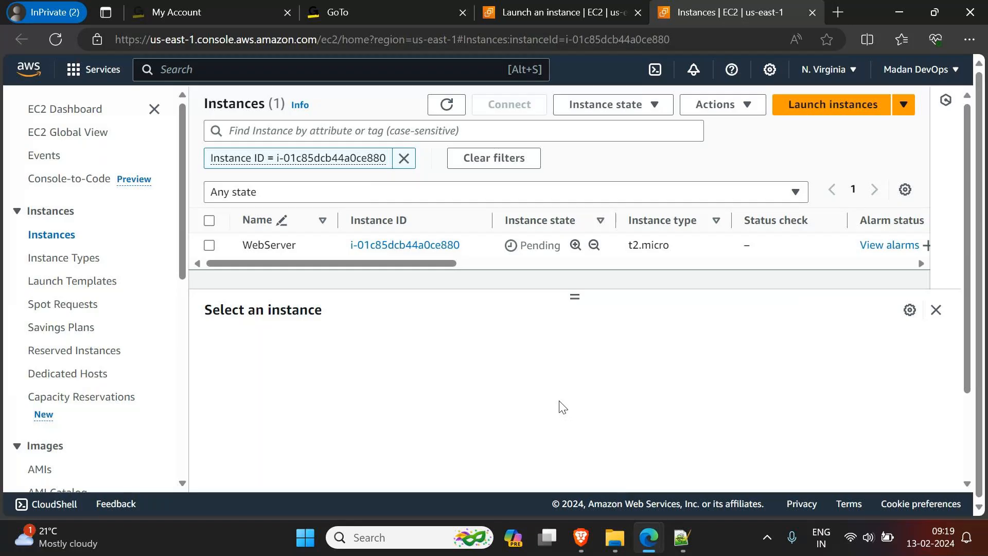
pyautogui.click(447, 104)
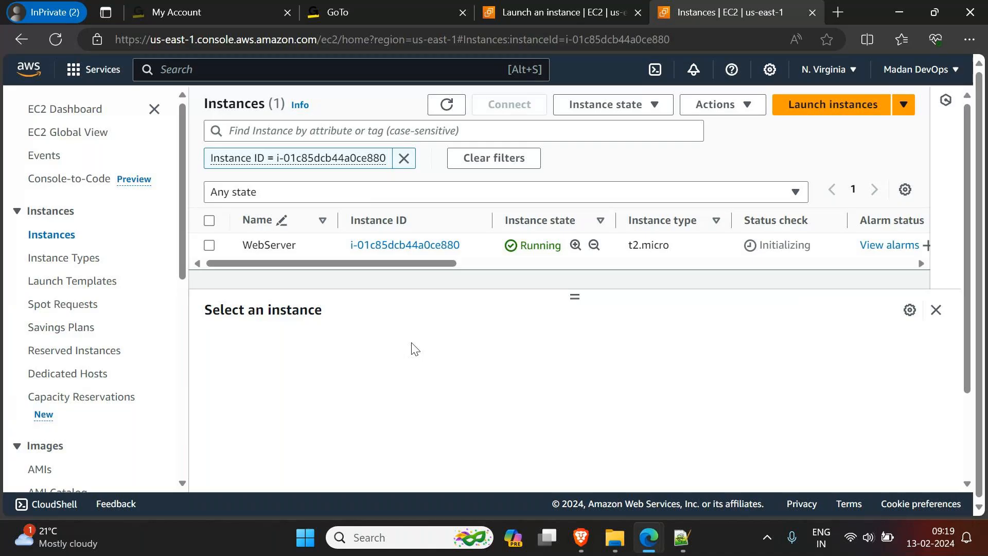
pyautogui.click(209, 246)
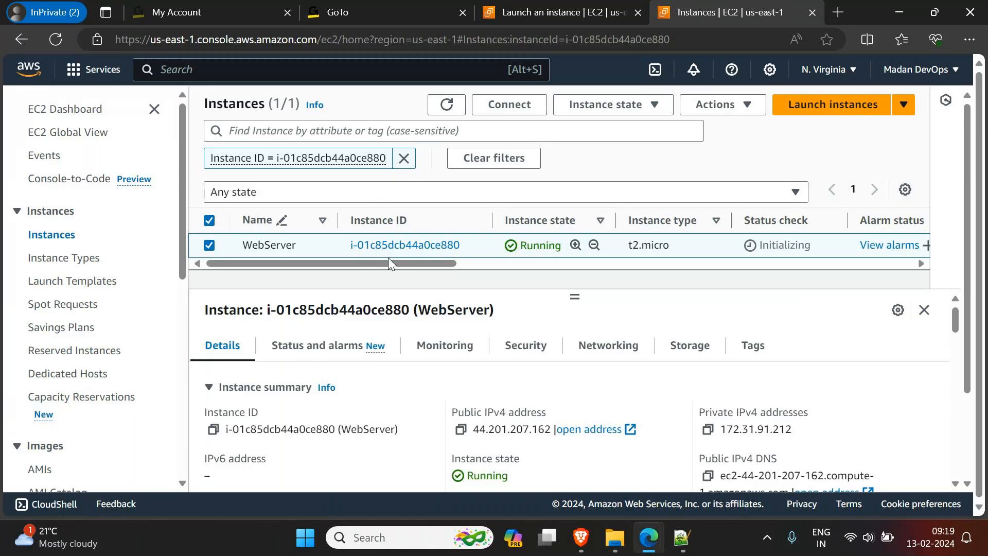
# Step: Examine the WebServer instance's details, including its summary, IP addresses and platform, highlighting the platform name Ubuntu
pyautogui.moveTo(387, 261); pyautogui.dragTo(97, 303)
pyautogui.scroll(-1, 291, 411)
pyautogui.scroll(-5, 291, 413)
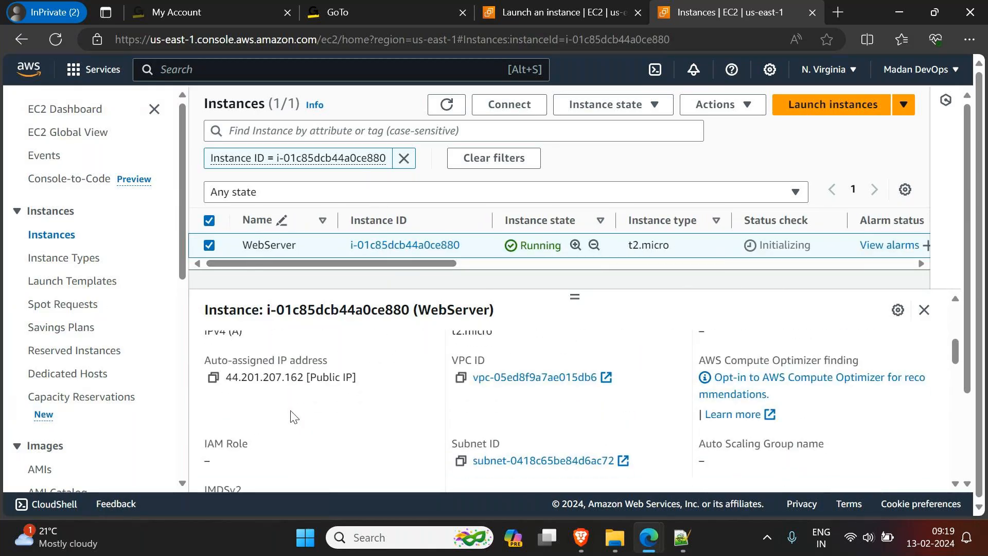
pyautogui.scroll(-6, 293, 417)
pyautogui.scroll(2, 287, 410)
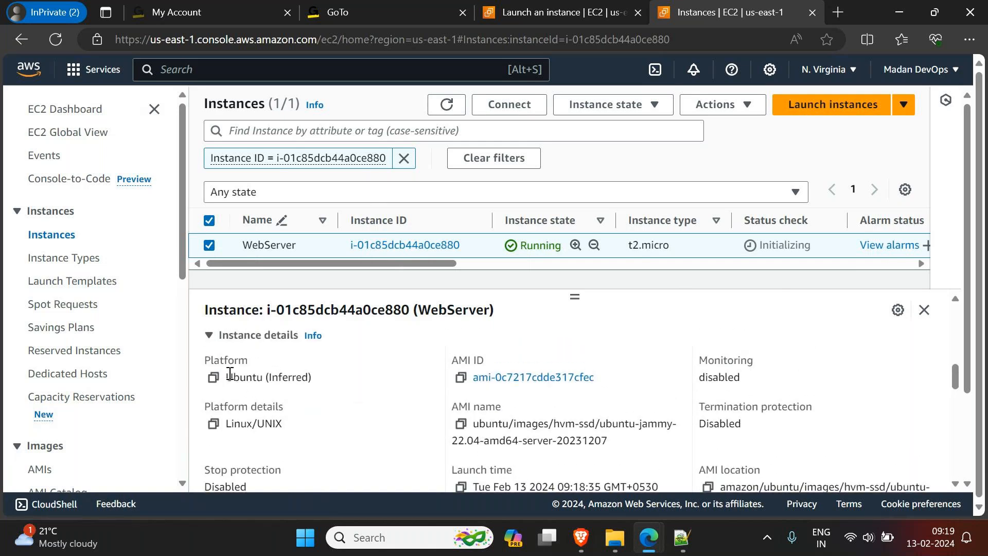
pyautogui.moveTo(227, 379); pyautogui.dragTo(263, 379)
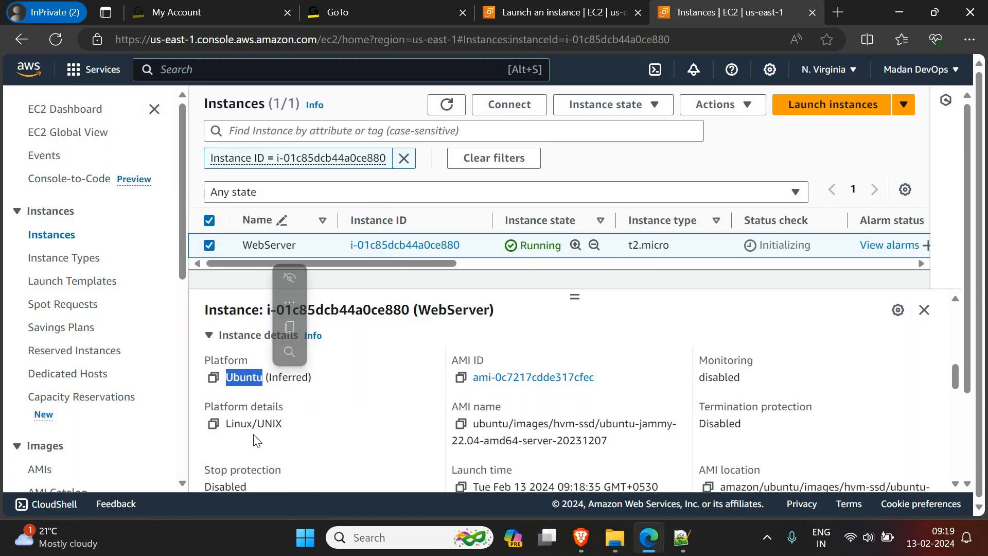
pyautogui.scroll(5, 309, 424)
pyautogui.scroll(3, 320, 414)
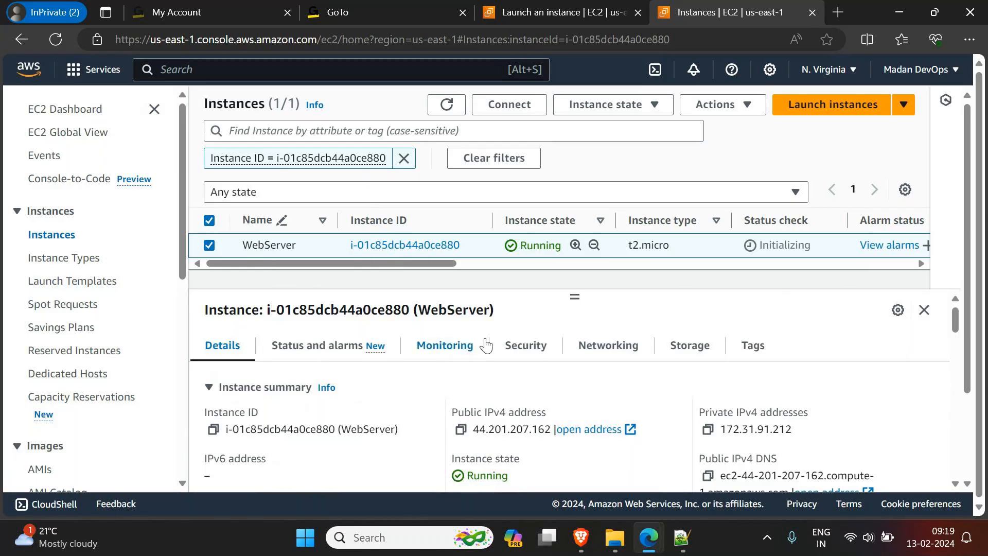
pyautogui.scroll(-2, 306, 416)
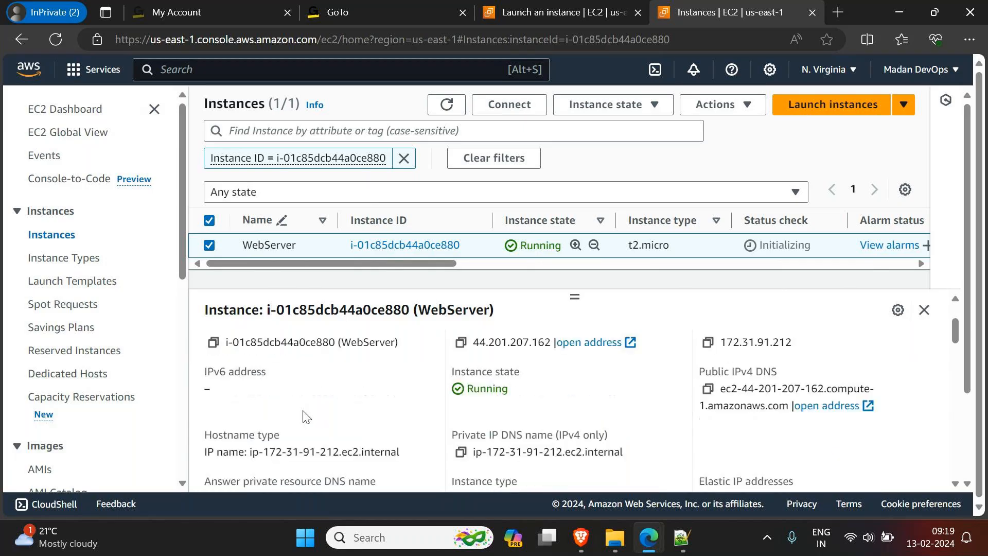
pyautogui.scroll(2, 305, 416)
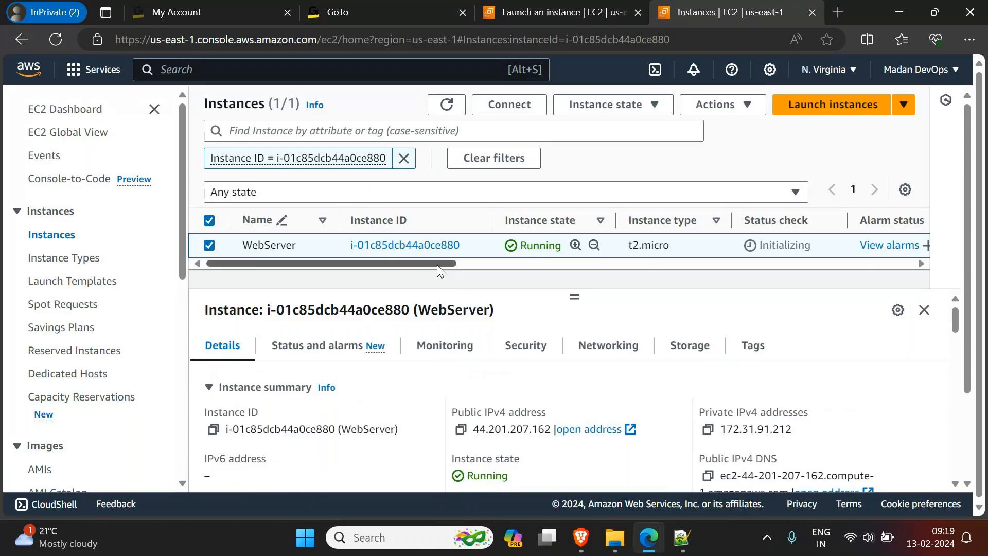
# Step: Review the EC2 Instance Connect options for WebServer, return to the instances list, and reselect WebServer
pyautogui.click(521, 114)
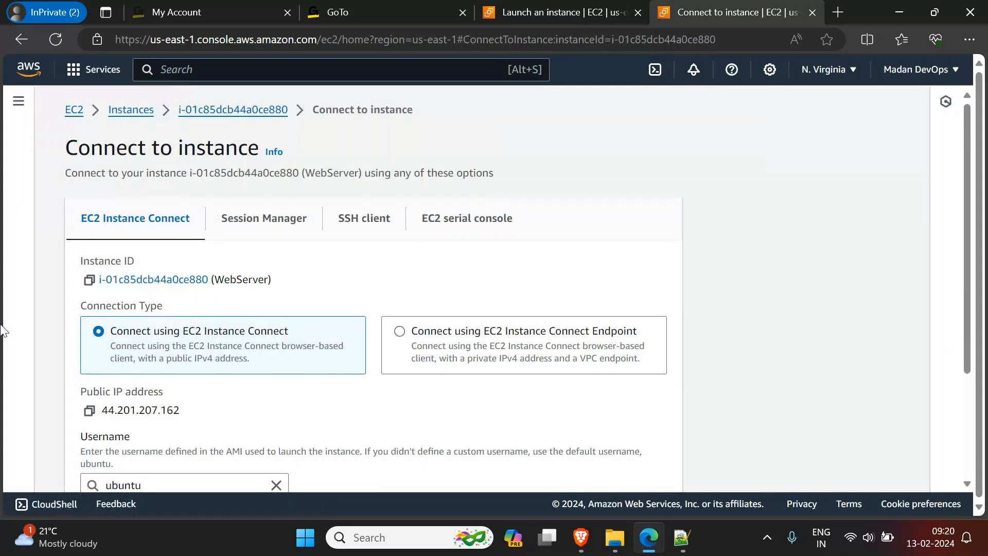
pyautogui.scroll(-2, 175, 294)
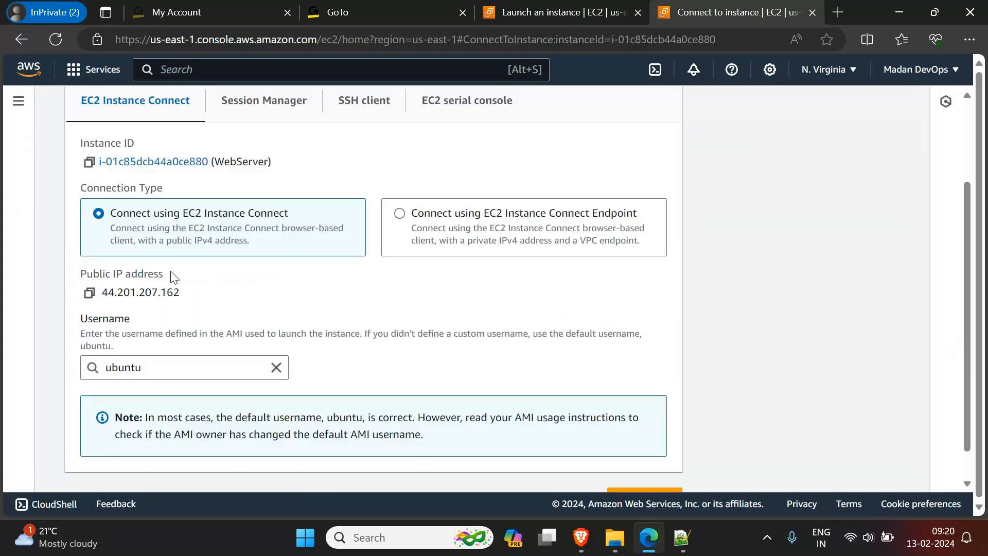
pyautogui.scroll(-1, 174, 278)
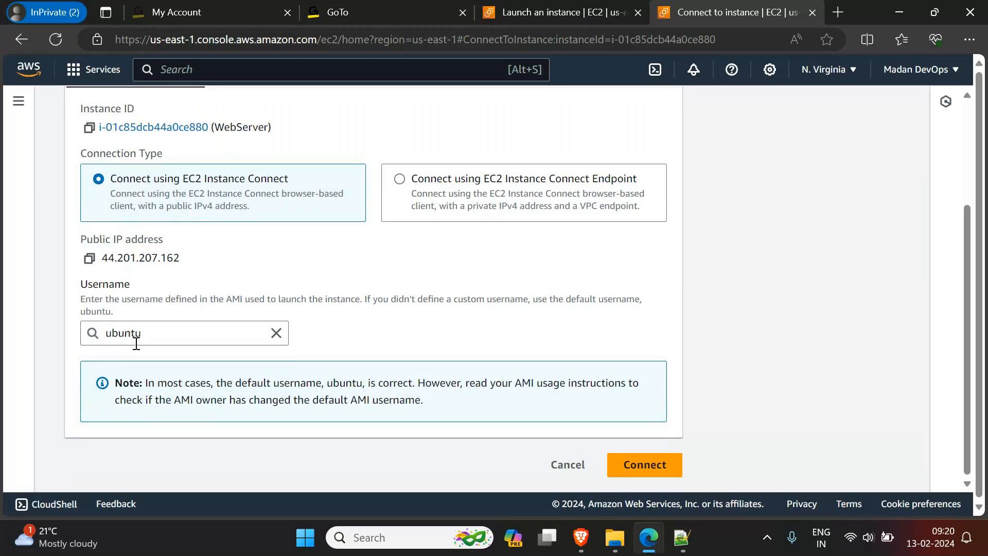
pyautogui.scroll(3, 130, 355)
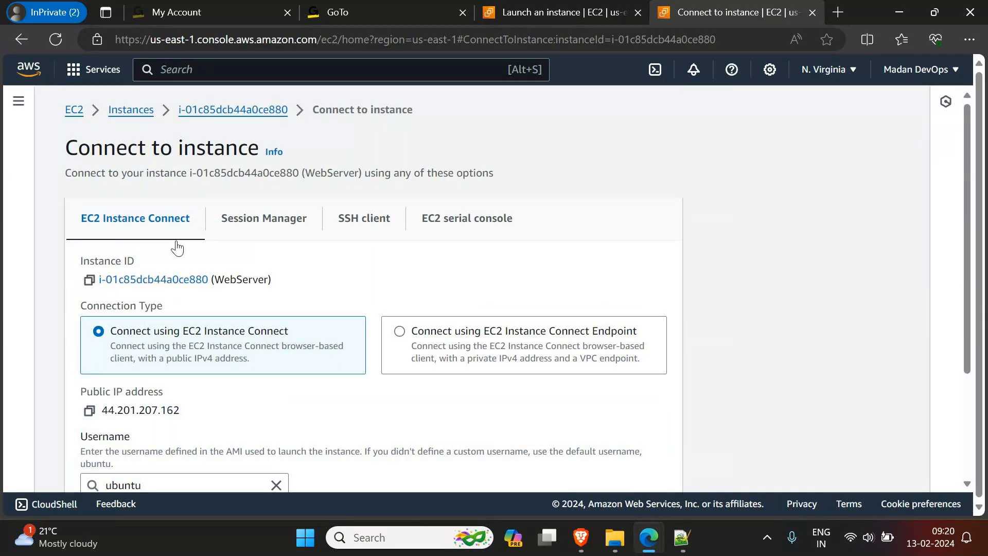
pyautogui.scroll(-3, 167, 268)
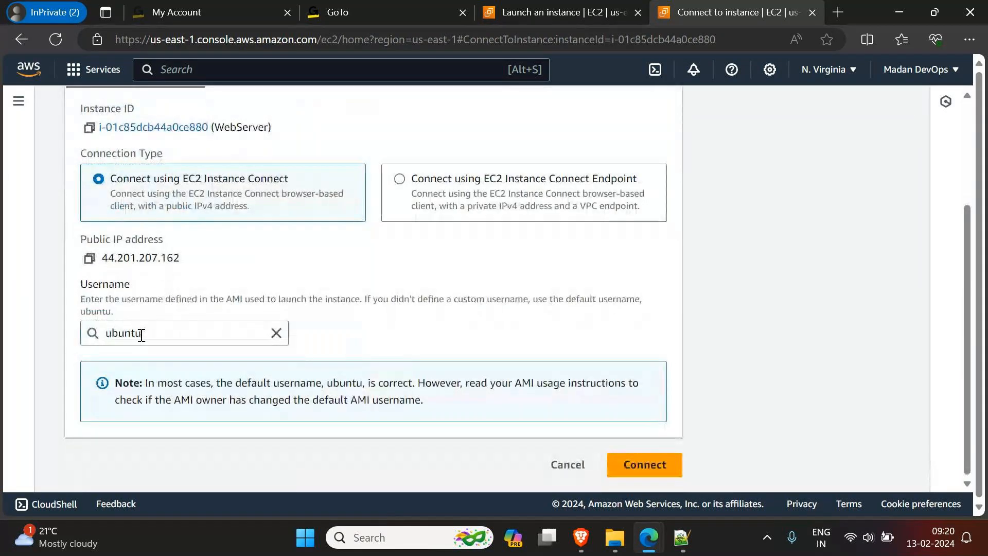
pyautogui.scroll(3, 152, 353)
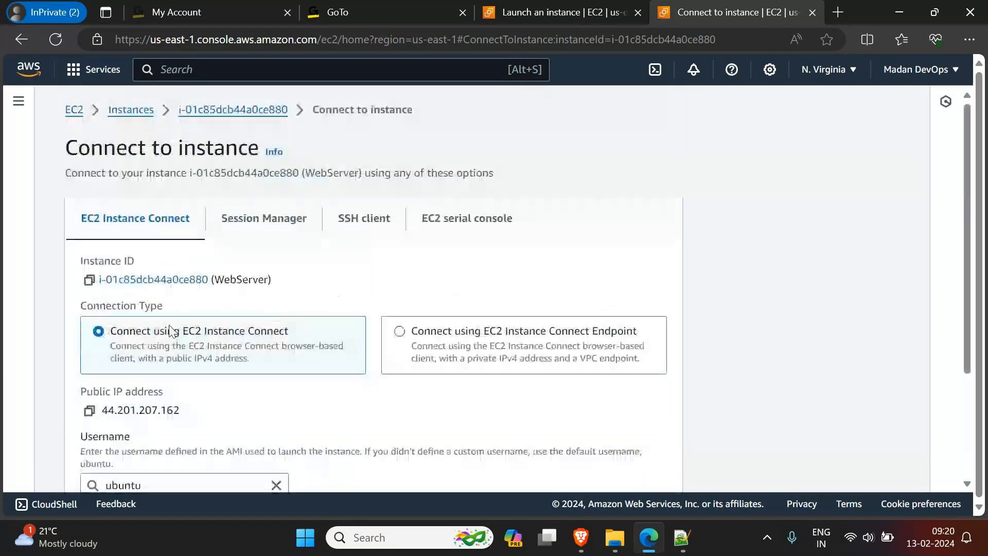
pyautogui.click(139, 117)
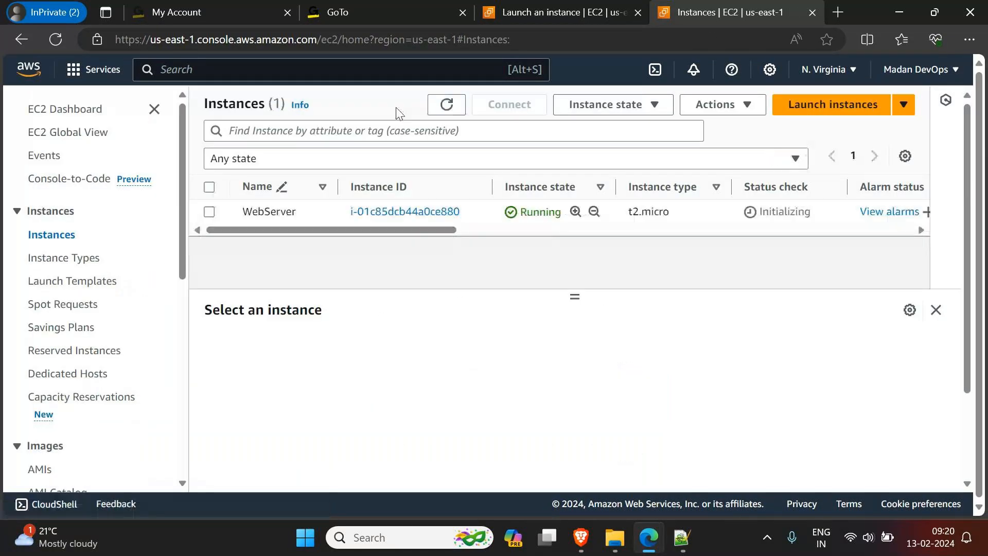
pyautogui.click(215, 211)
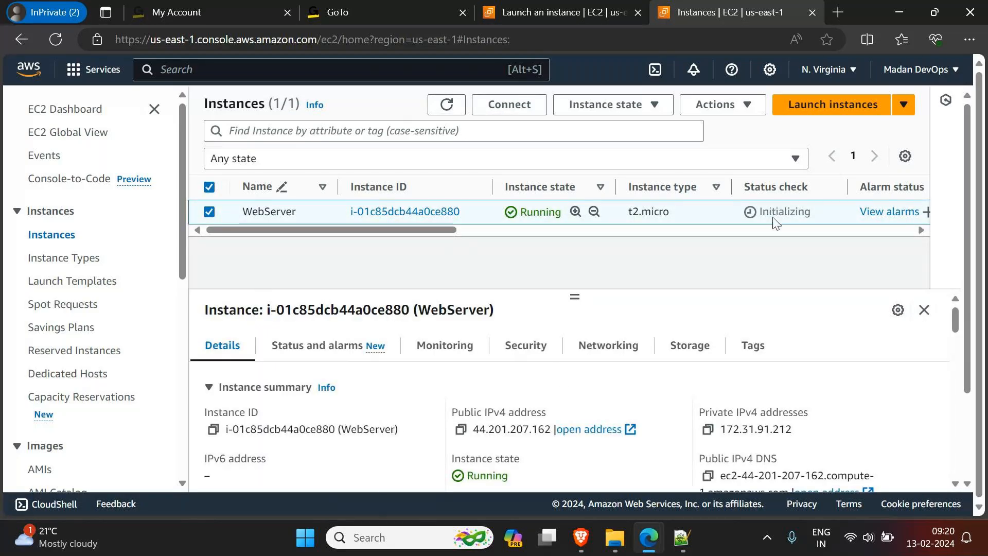
# Step: Switch to Notepad++, highlight "Mobaxtrem" in the note on connecting to a Linux virtual machine, and minimize the editor
pyautogui.click(683, 538)
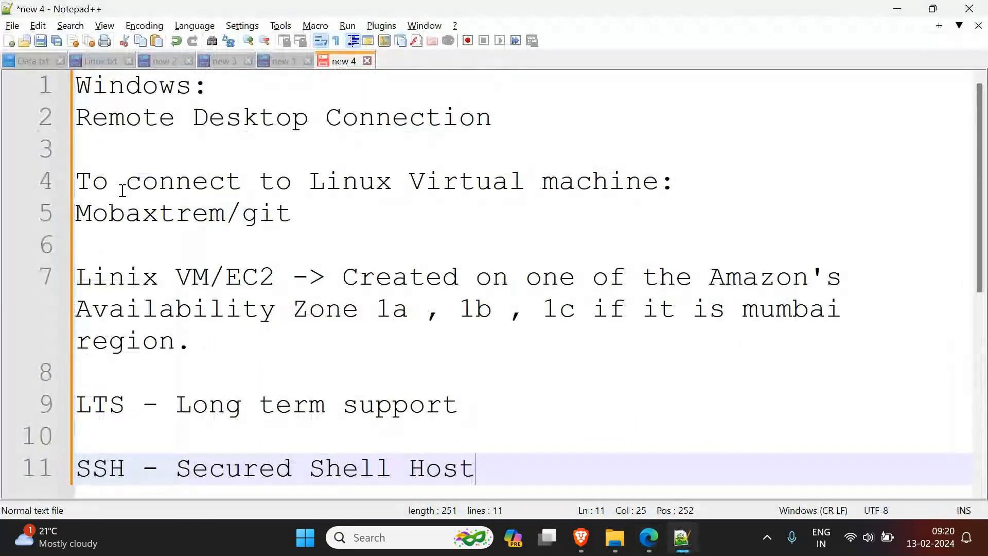
pyautogui.doubleClick(94, 214)
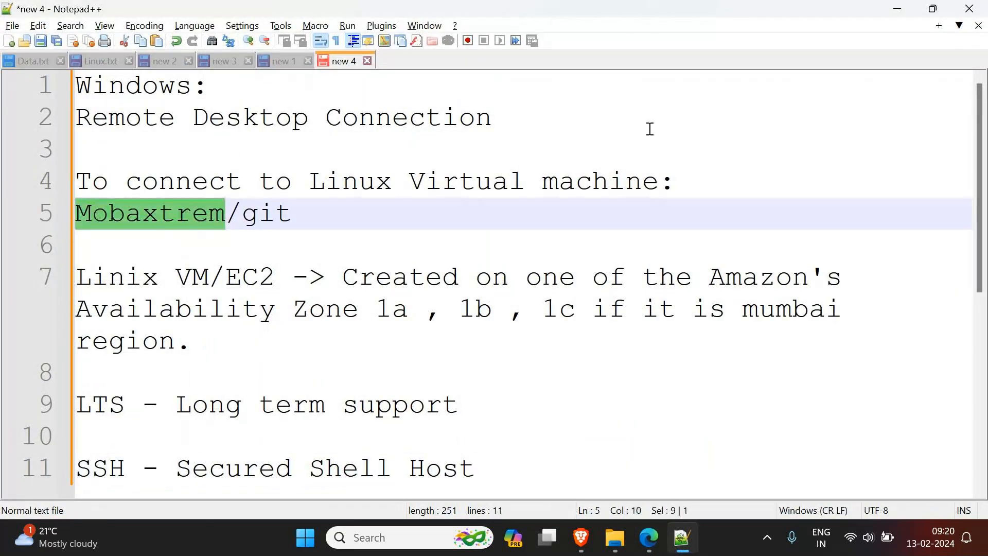
pyautogui.click(897, 8)
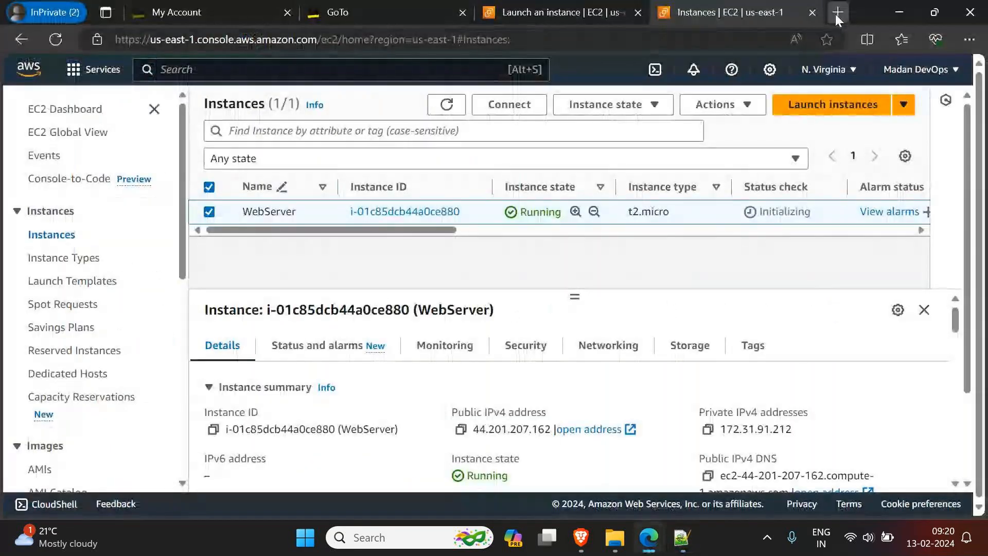
# Step: Search the web for "mobaxterm" in a new browser tab
pyautogui.click(836, 14)
pyautogui.write('mob')
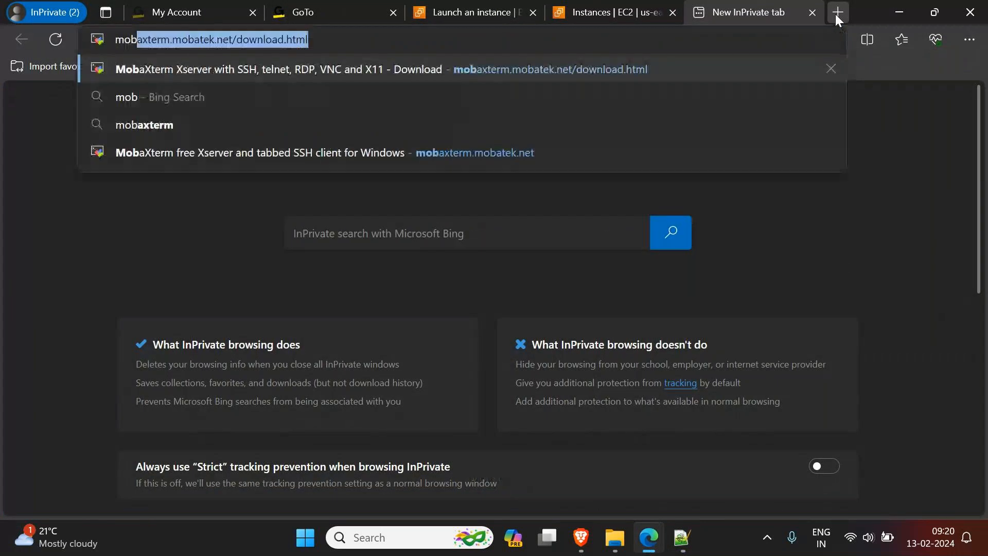
pyautogui.write('axt')
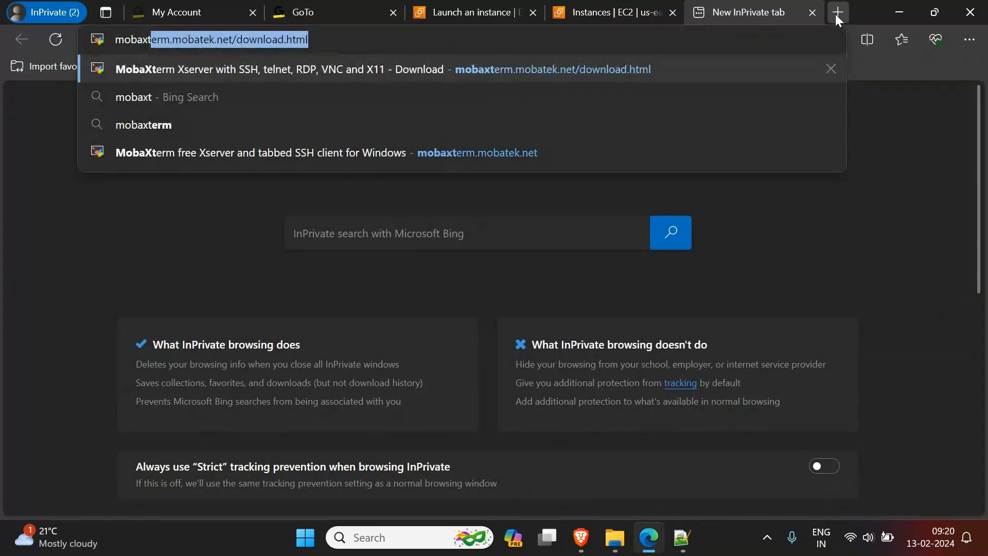
pyautogui.write('erm')
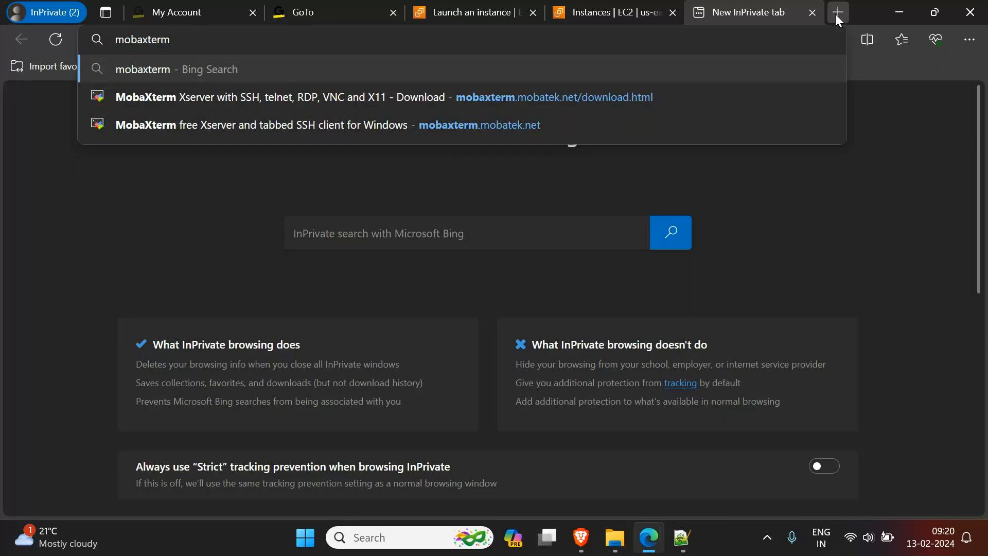
pyautogui.press('Return')
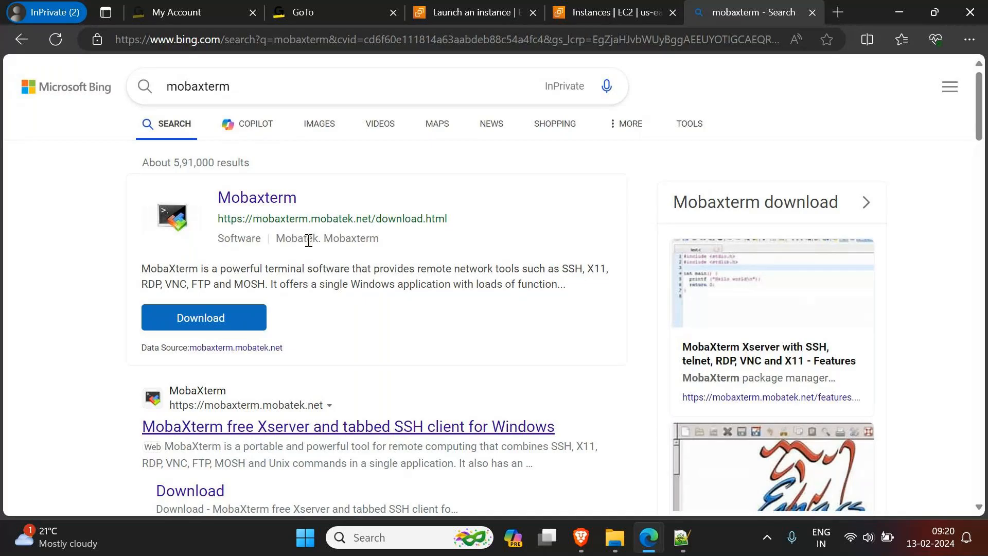
# Step: Open the MobaXterm download page from the search results and look over the site's home page
pyautogui.click(266, 204)
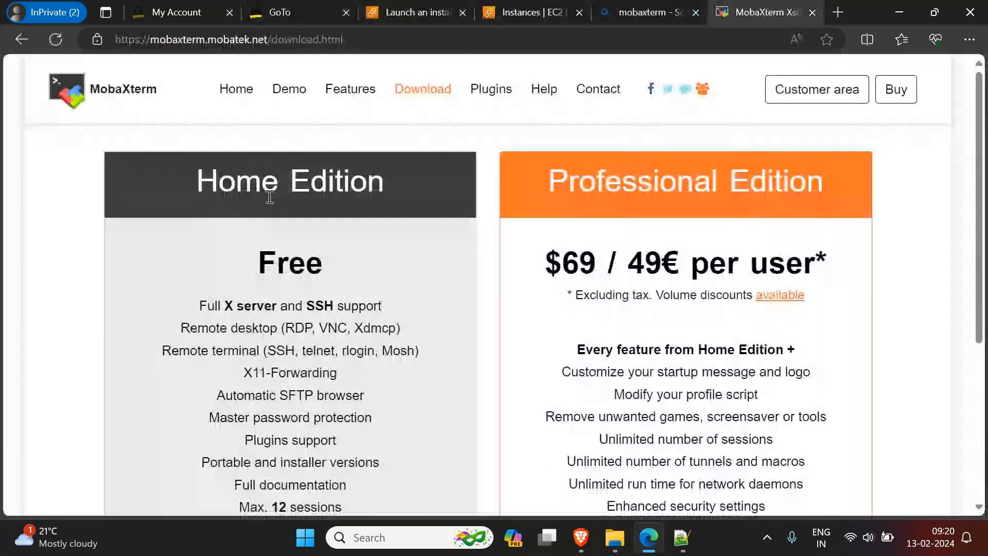
pyautogui.click(237, 89)
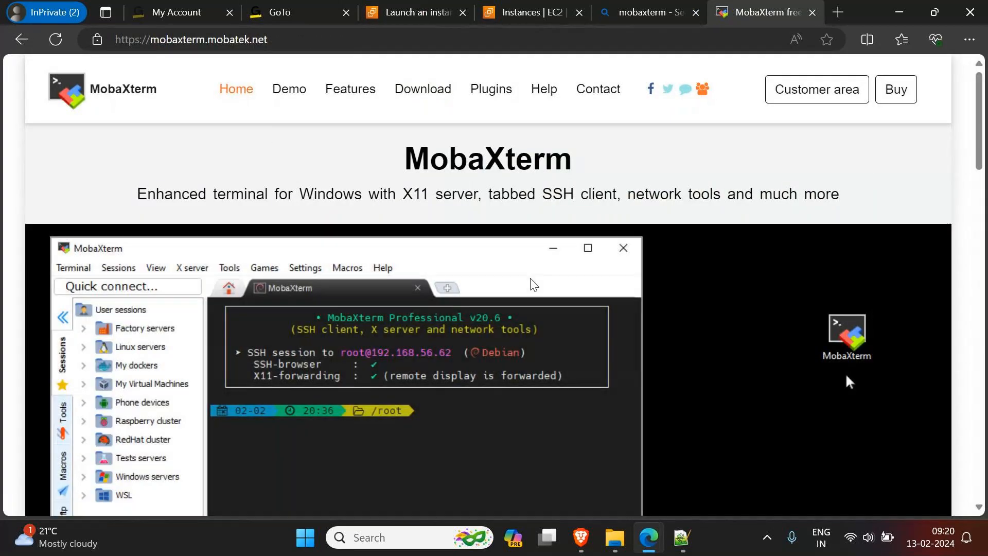
pyautogui.scroll(-3, 400, 410)
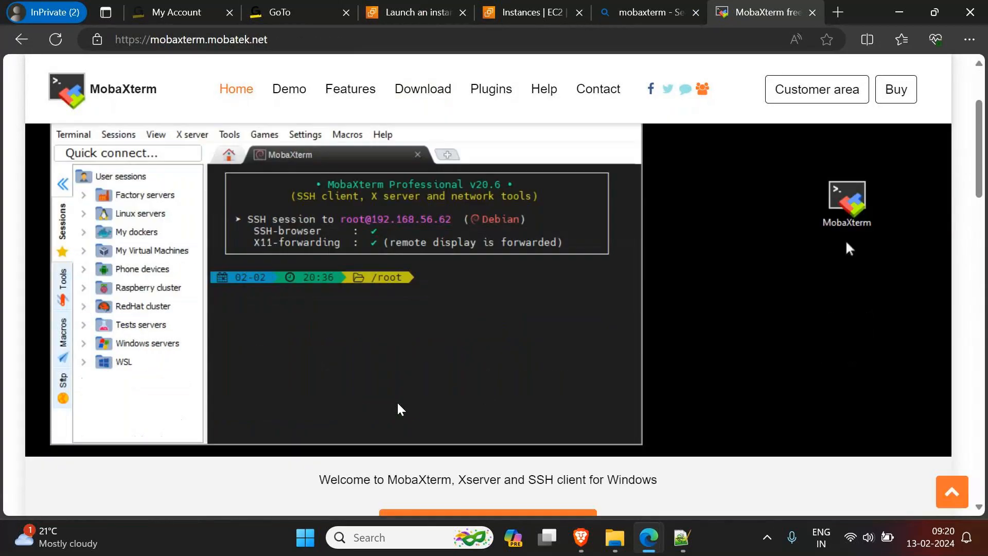
pyautogui.scroll(3, 401, 409)
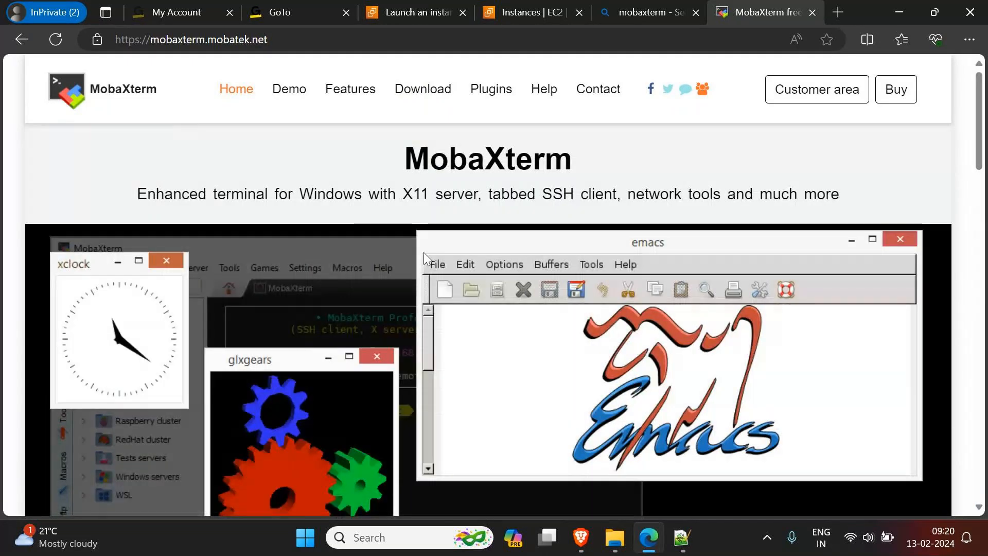
# Step: Open the MobaXterm download page, look over the editions, and download the Home Edition v23.6 Installer edition
pyautogui.click(425, 103)
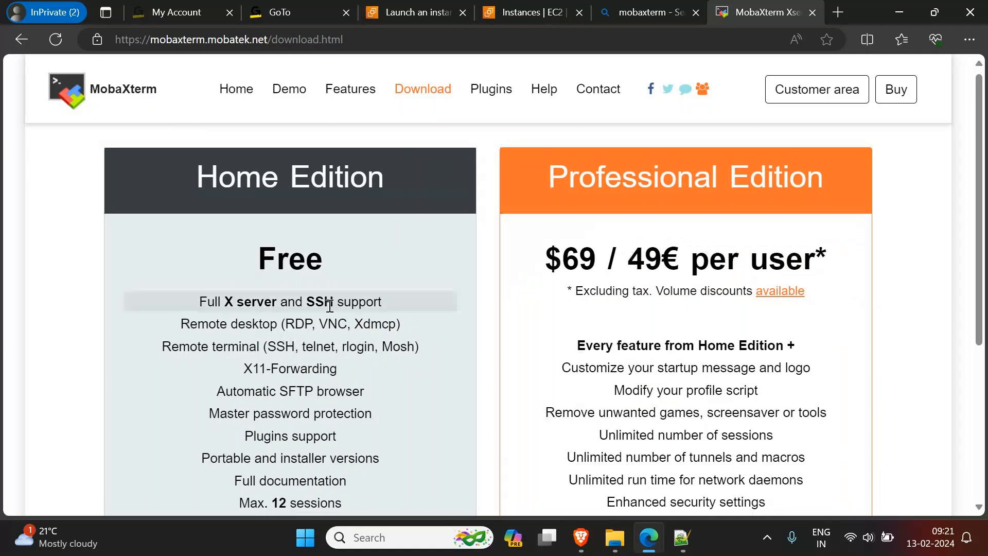
pyautogui.scroll(-1, 330, 306)
pyautogui.scroll(-4, 329, 306)
pyautogui.scroll(4, 319, 283)
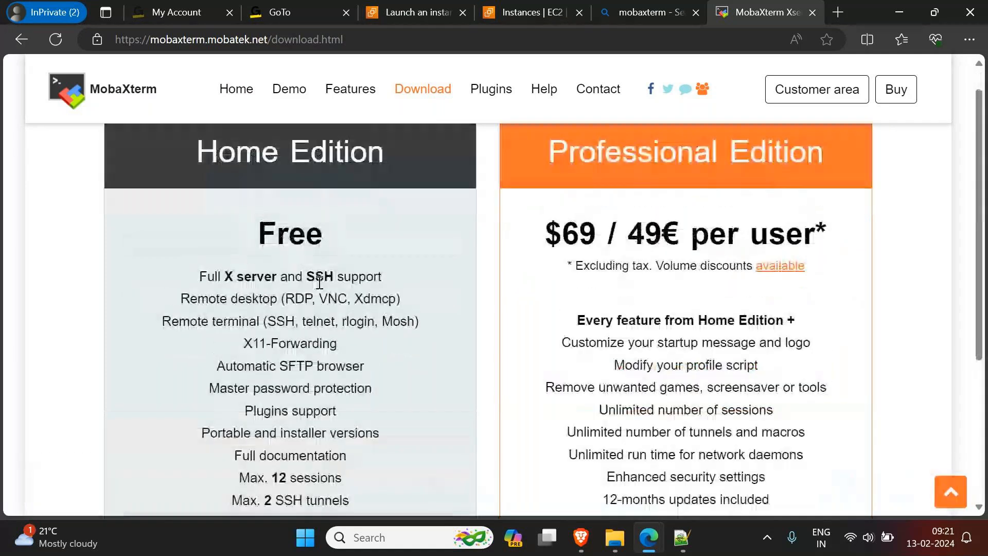
pyautogui.scroll(1, 319, 283)
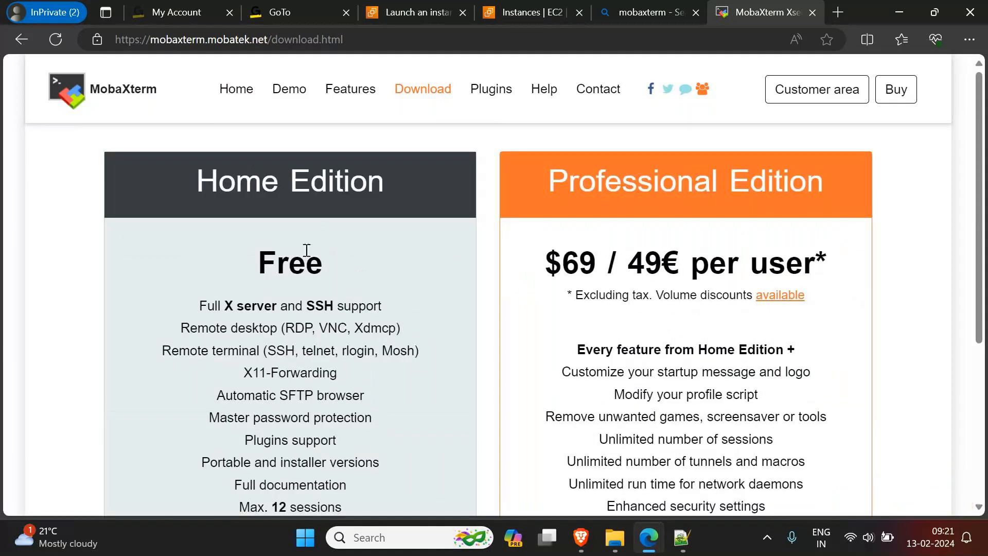
pyautogui.scroll(-5, 307, 251)
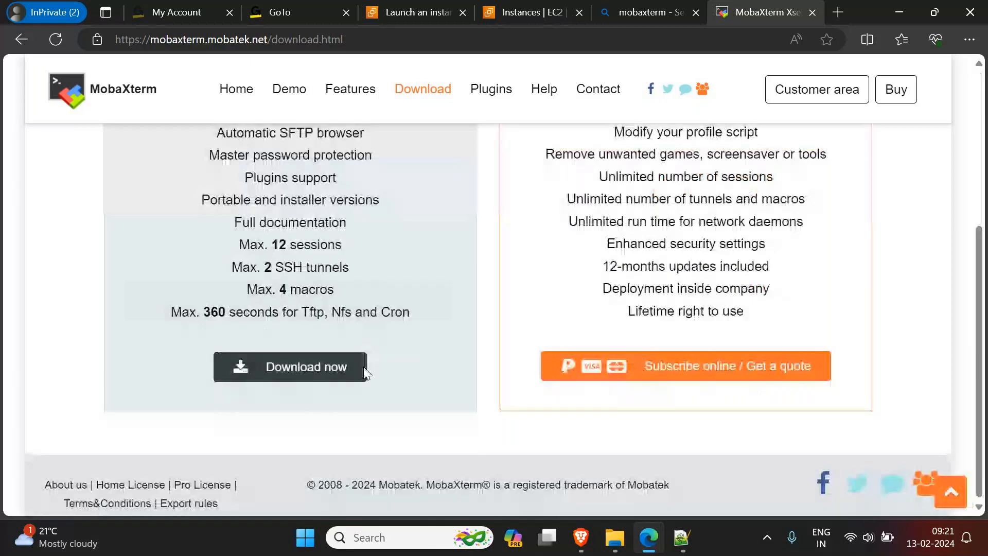
pyautogui.click(311, 375)
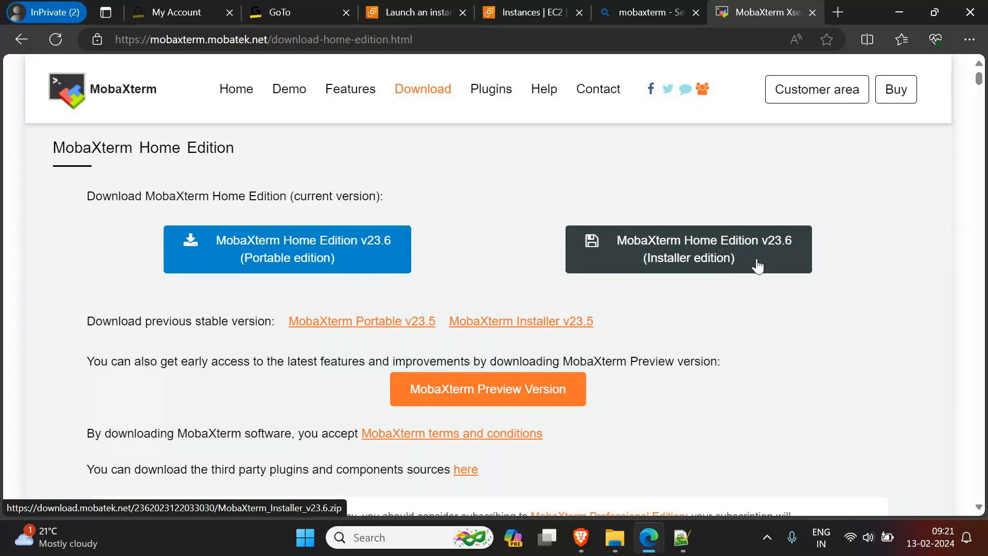
pyautogui.click(671, 239)
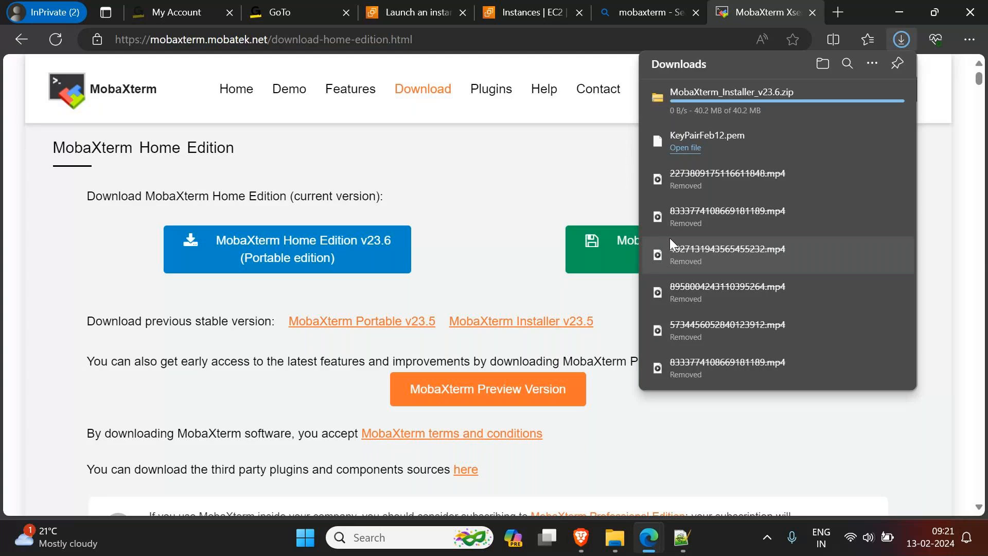
# Step: Uninstall the existing MobaXterm app from the Windows installed apps and minimize Settings
pyautogui.click(379, 538)
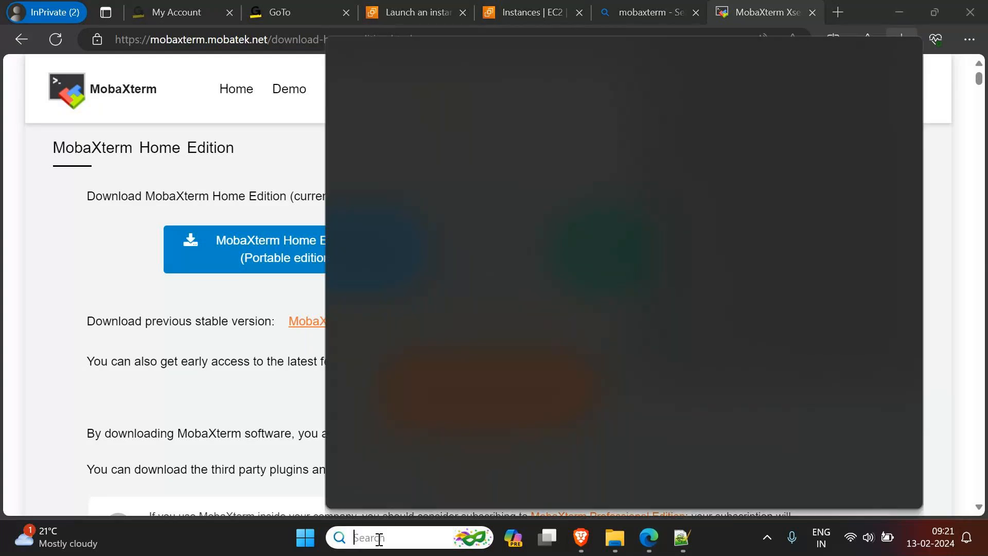
pyautogui.write('mo')
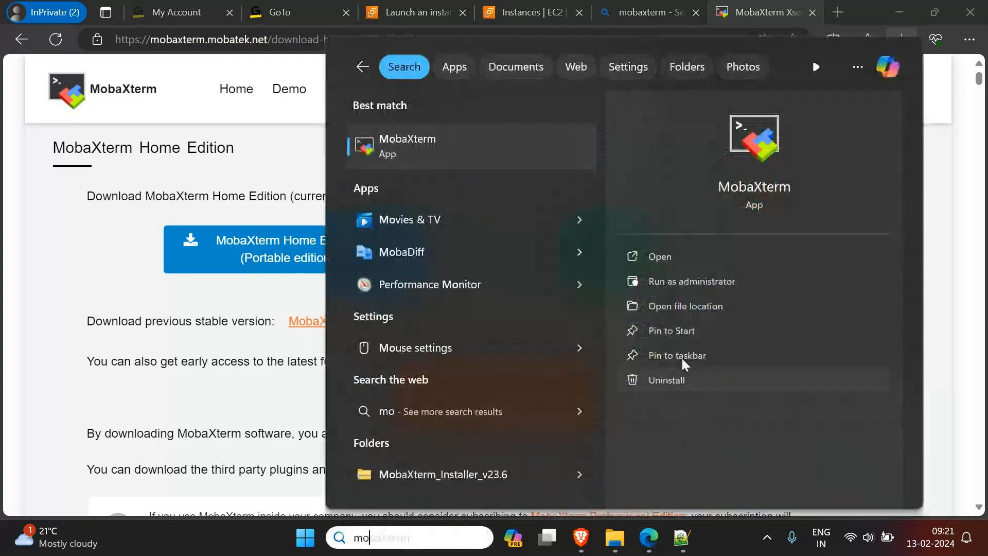
pyautogui.click(668, 382)
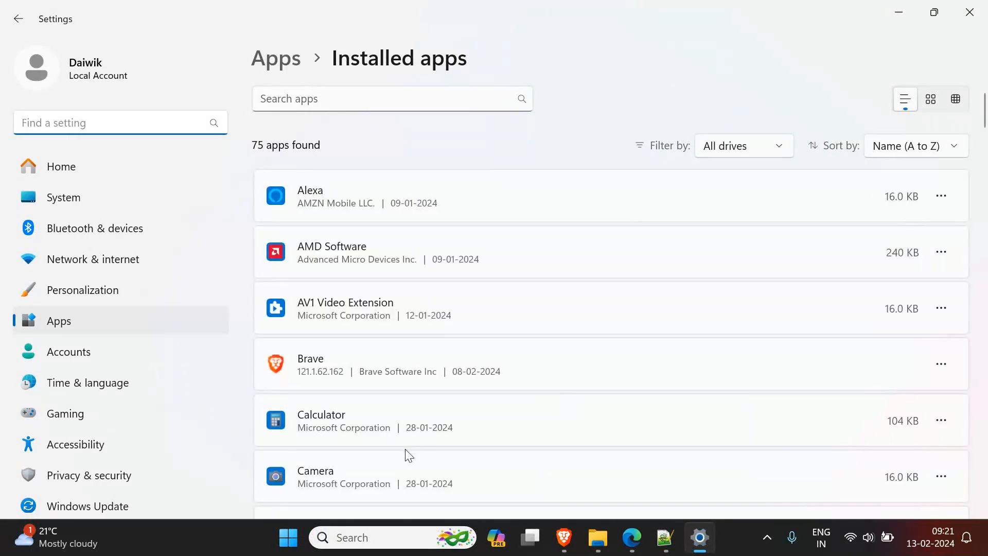
pyautogui.scroll(-3, 426, 440)
pyautogui.scroll(-20, 426, 439)
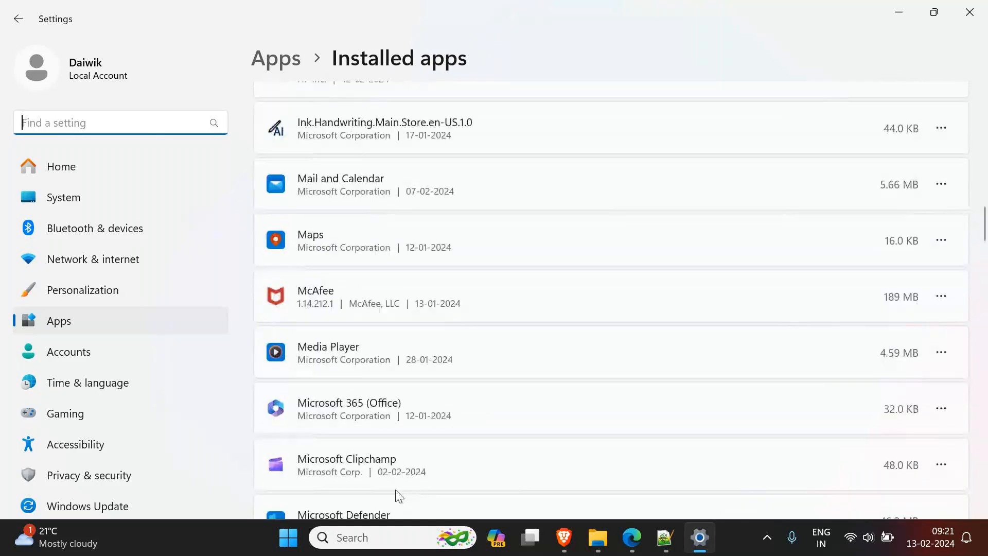
pyautogui.scroll(-3, 399, 507)
pyautogui.scroll(-3, 399, 507)
pyautogui.scroll(-9, 399, 507)
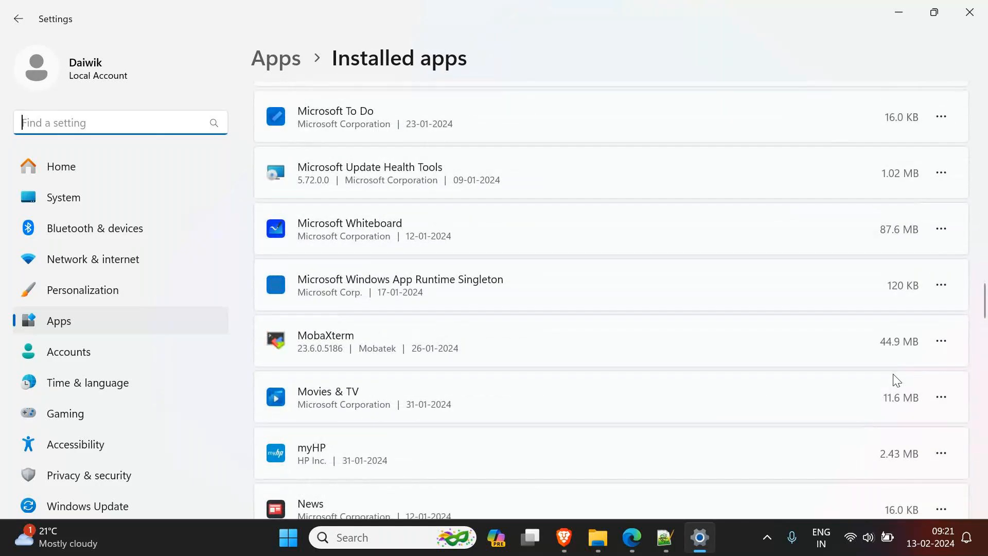
pyautogui.click(942, 341)
pyautogui.click(781, 394)
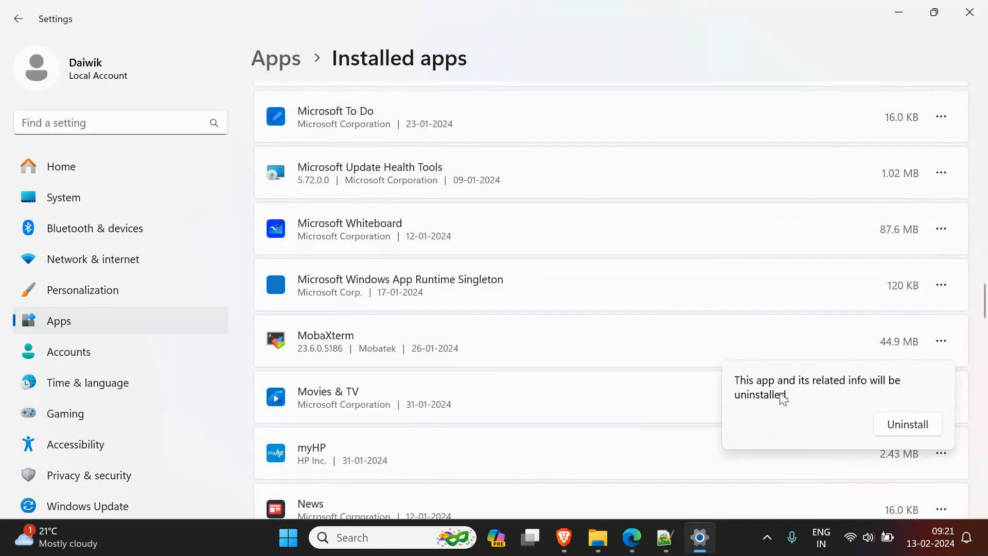
pyautogui.click(899, 422)
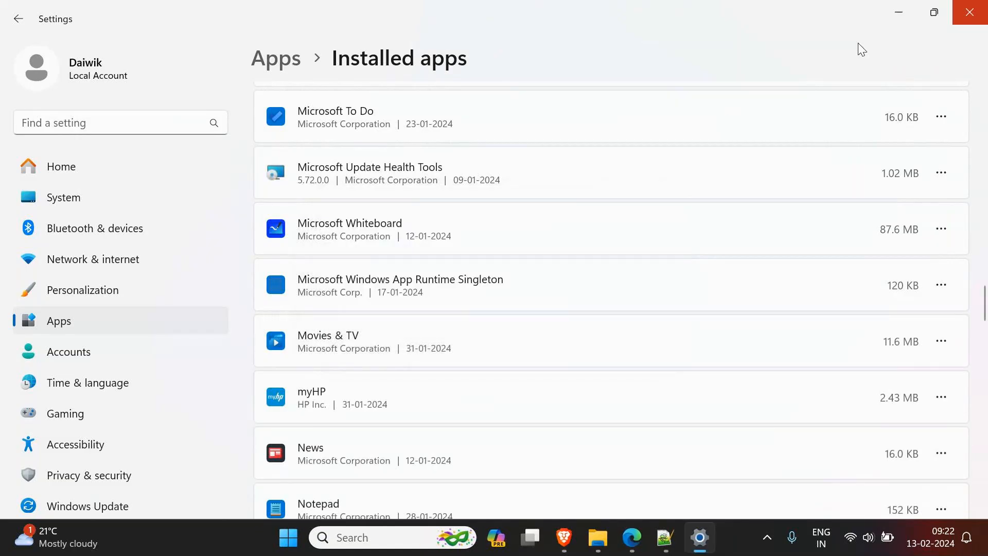
pyautogui.click(895, 12)
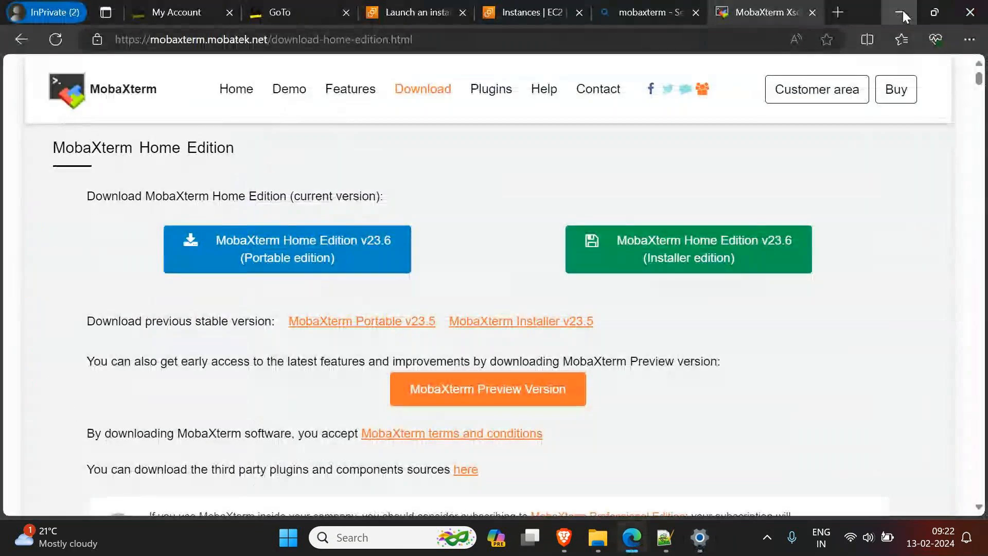
# Step: Switch to File Explorer and extract the MobaXterm_Installer_v23.6 archive in Downloads to its default destination folder
pyautogui.click(901, 12)
pyautogui.click(599, 538)
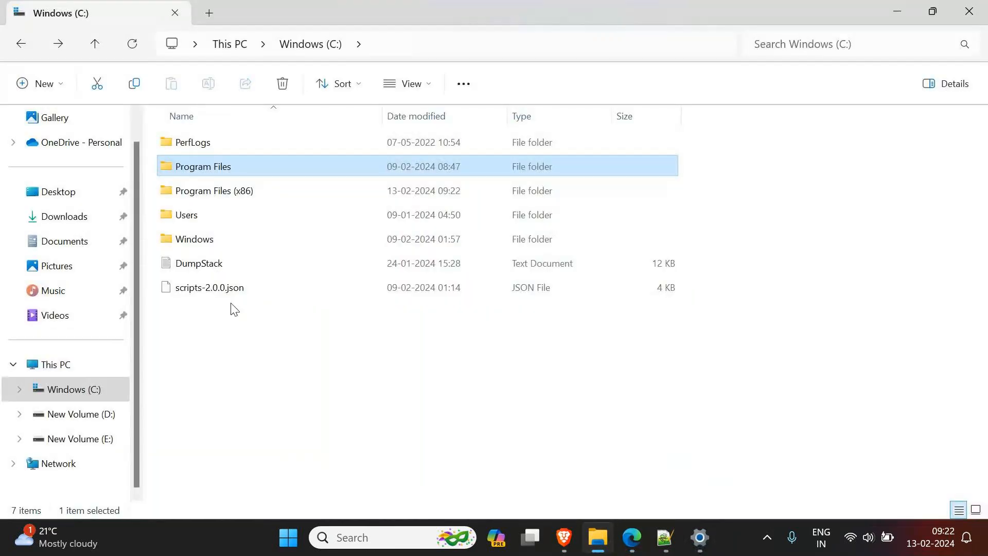
pyautogui.click(69, 224)
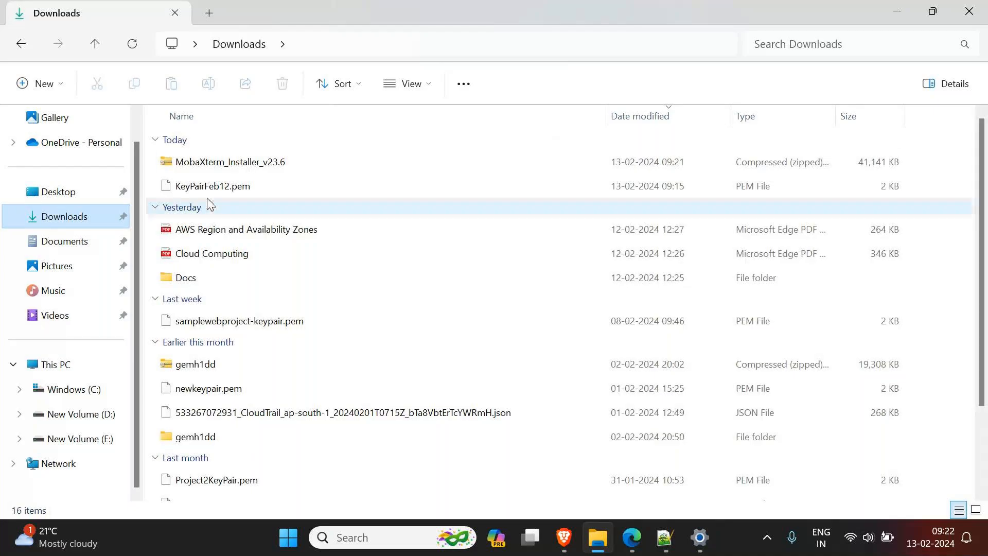
pyautogui.rightClick(215, 171)
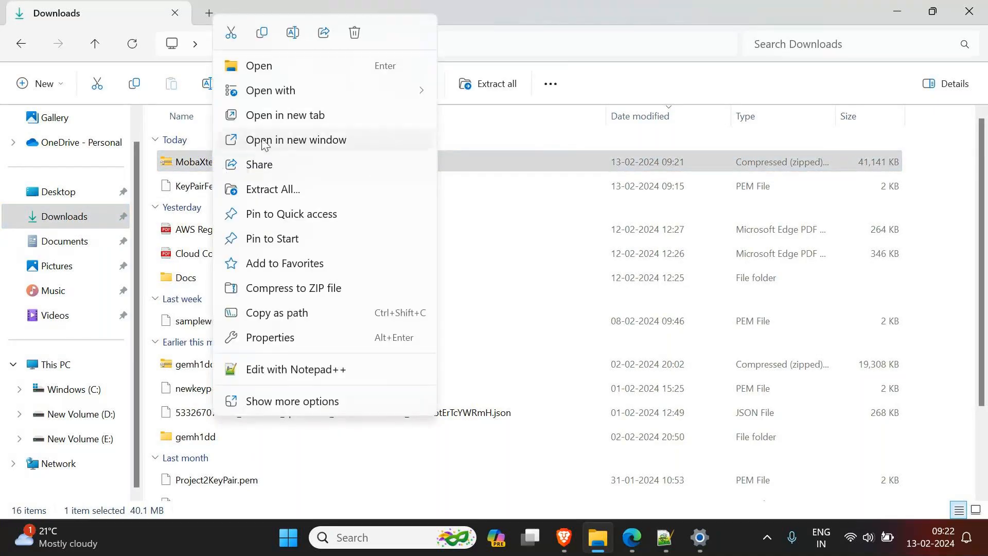
pyautogui.click(269, 190)
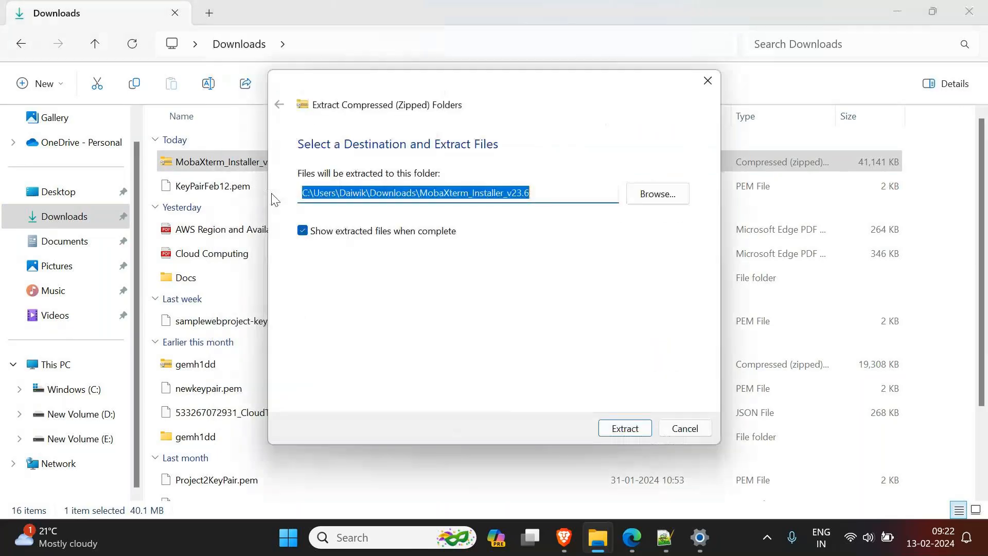
pyautogui.click(625, 427)
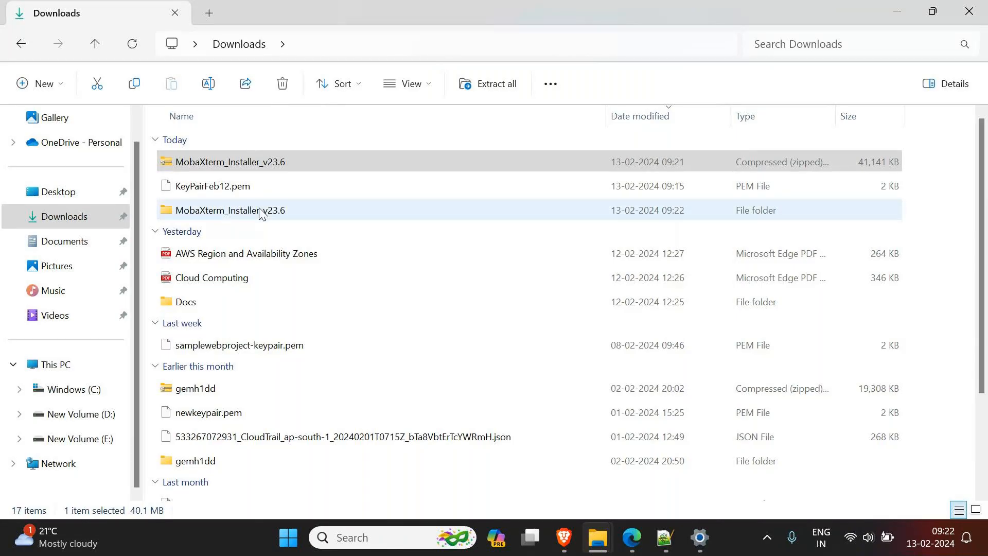
# Step: Open the extracted MobaXterm_Installer_v23.6 folder and run the MobaXterm_installer_23.6 package
pyautogui.doubleClick(230, 212)
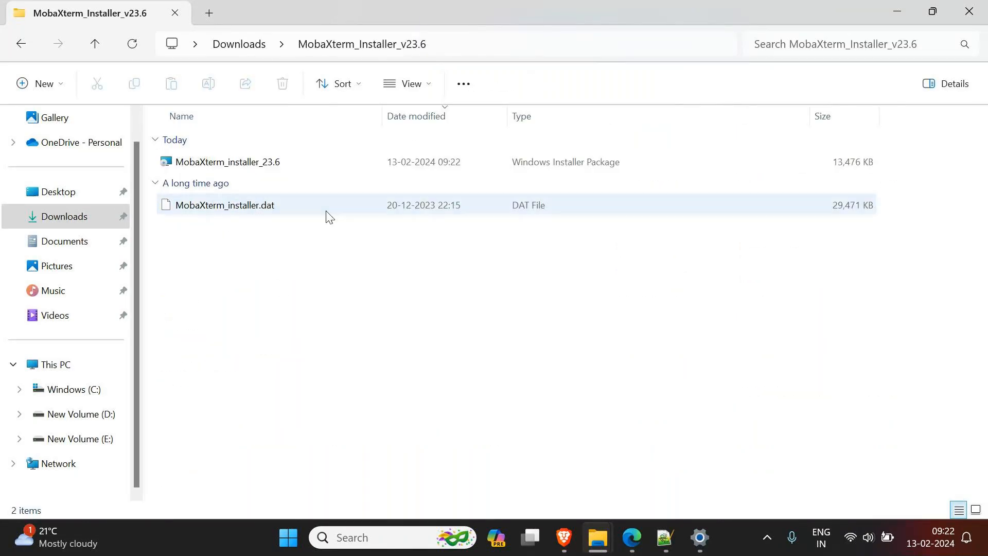
pyautogui.click(245, 162)
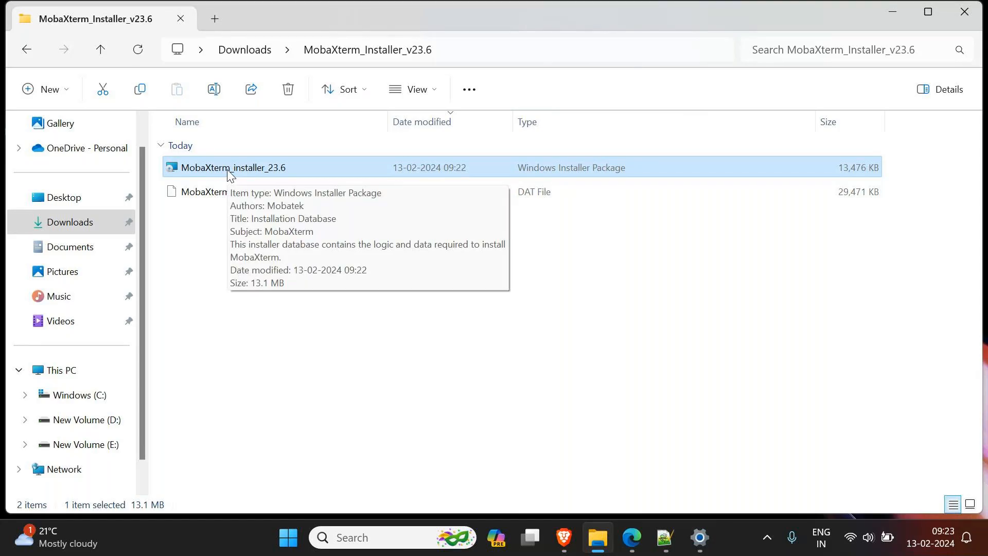
pyautogui.click(355, 395)
pyautogui.doubleClick(249, 175)
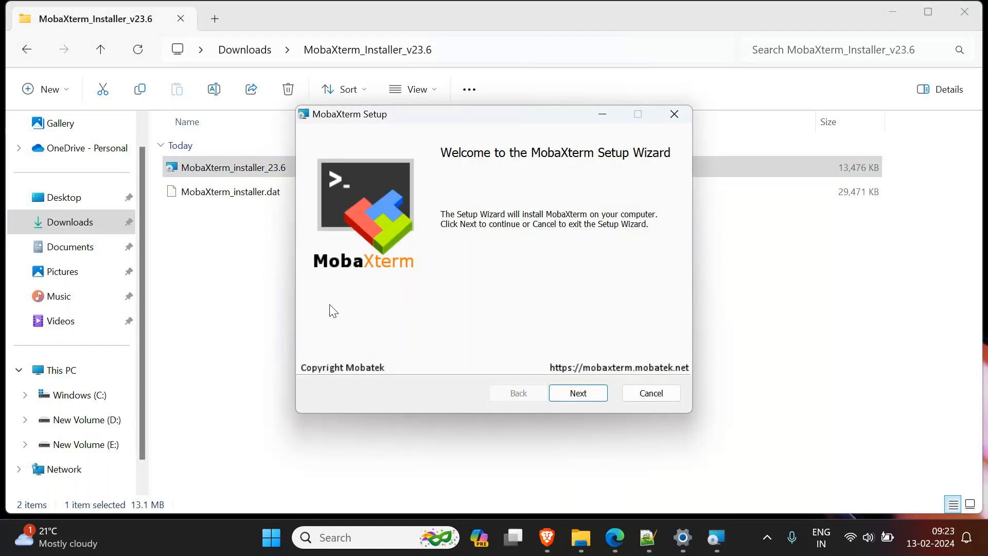
# Step: Install MobaXterm with the license terms accepted and the default destination folder, and launch it from the desktop
pyautogui.click(569, 396)
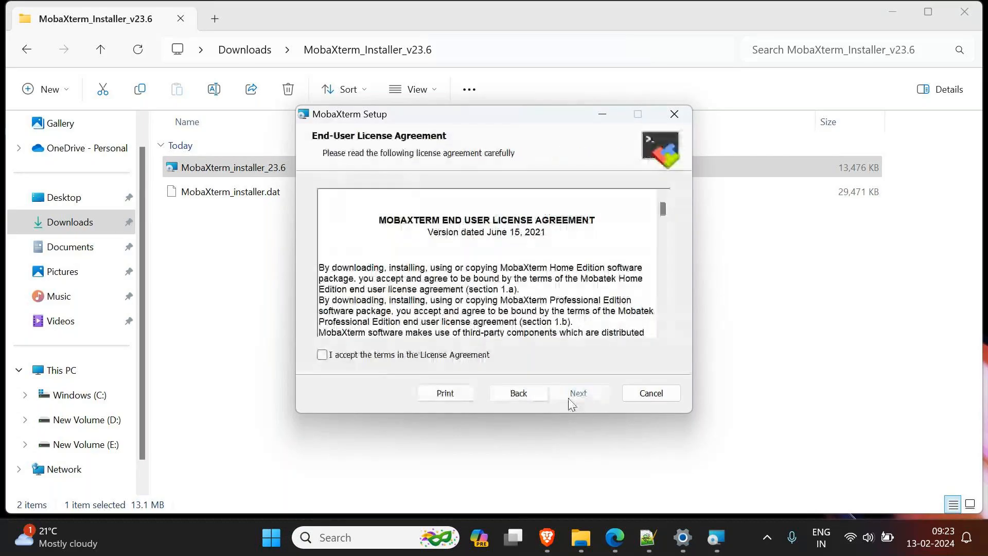
pyautogui.click(323, 355)
pyautogui.click(575, 394)
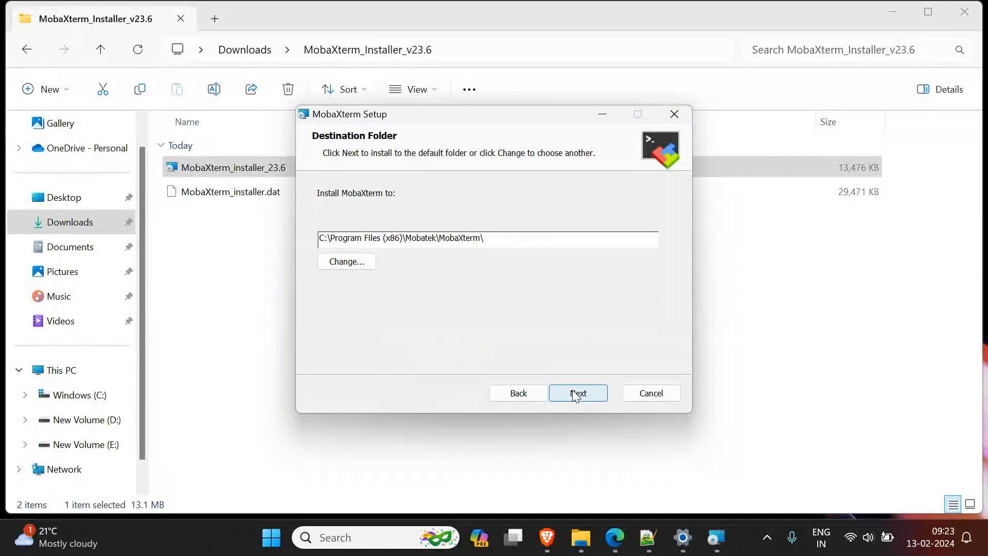
pyautogui.click(575, 394)
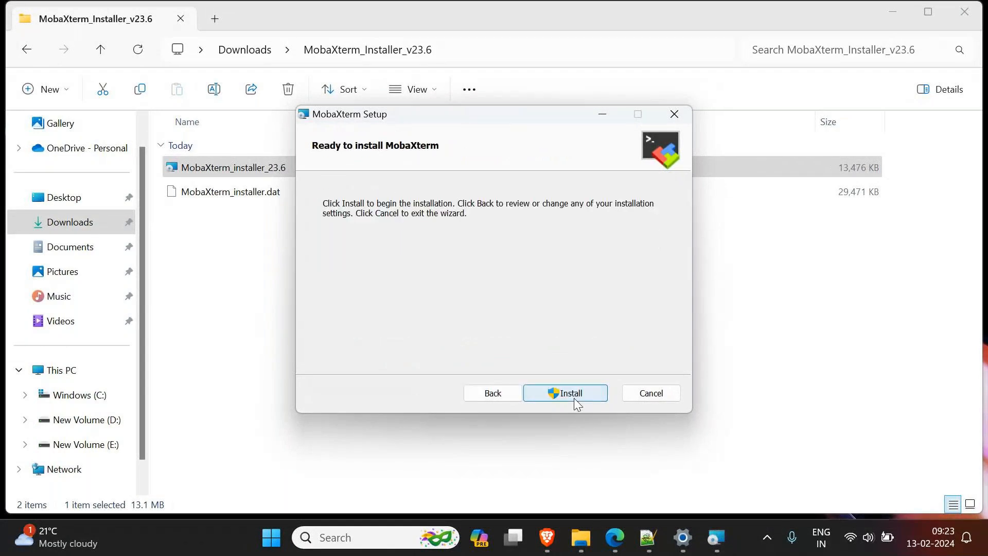
pyautogui.click(575, 395)
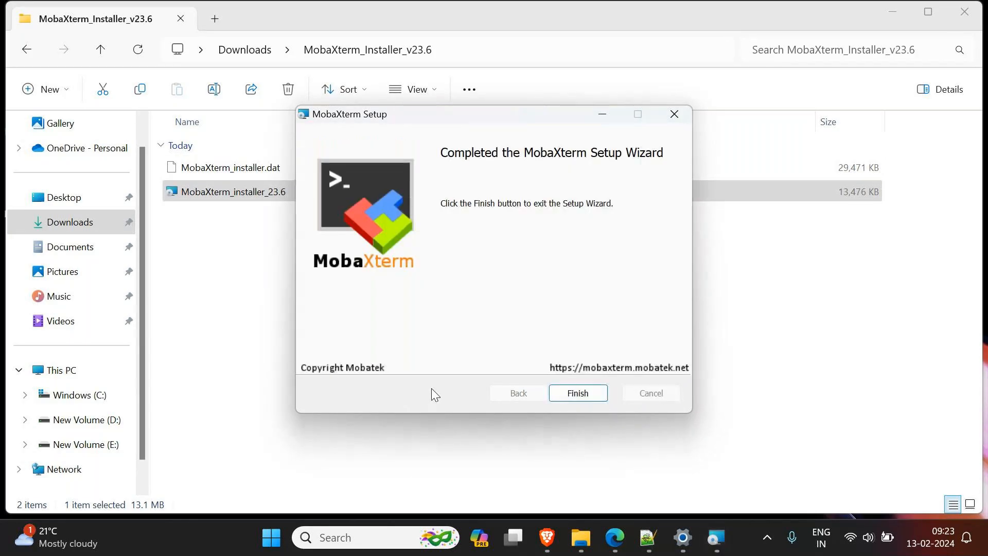
pyautogui.click(576, 394)
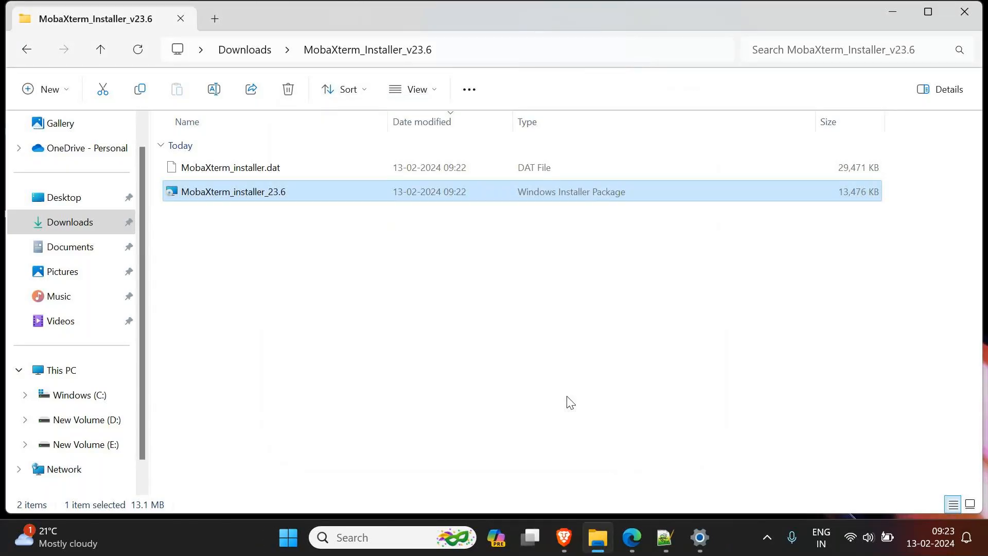
pyautogui.click(906, 11)
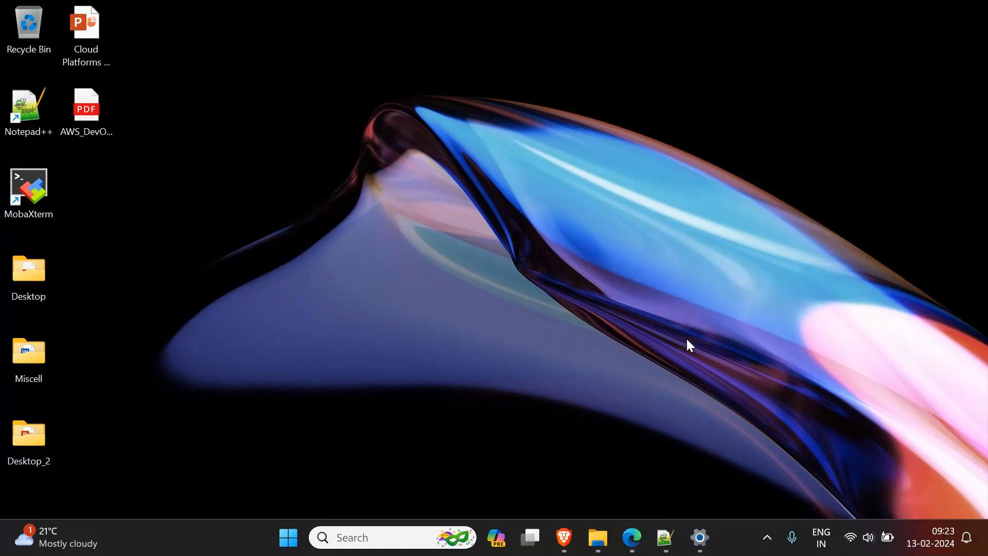
pyautogui.doubleClick(35, 193)
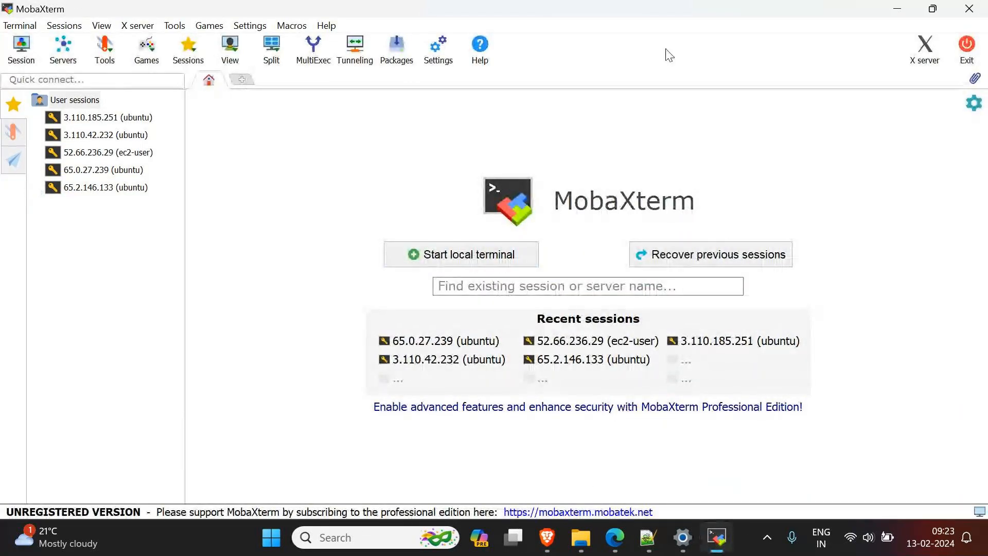
# Step: Switch to the GoTo meeting window to check the participants and chat, and minimize it
pyautogui.click(615, 537)
pyautogui.click(618, 494)
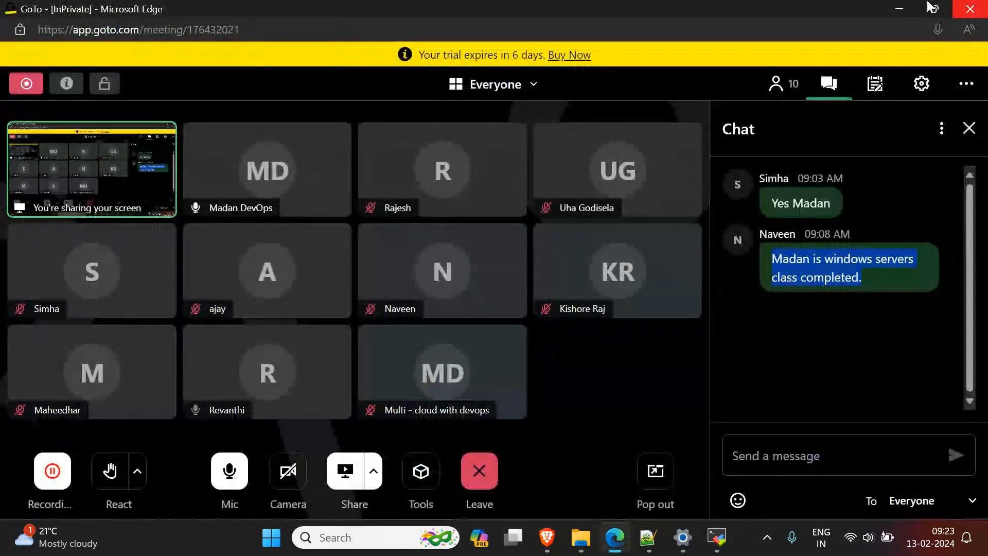
pyautogui.click(899, 14)
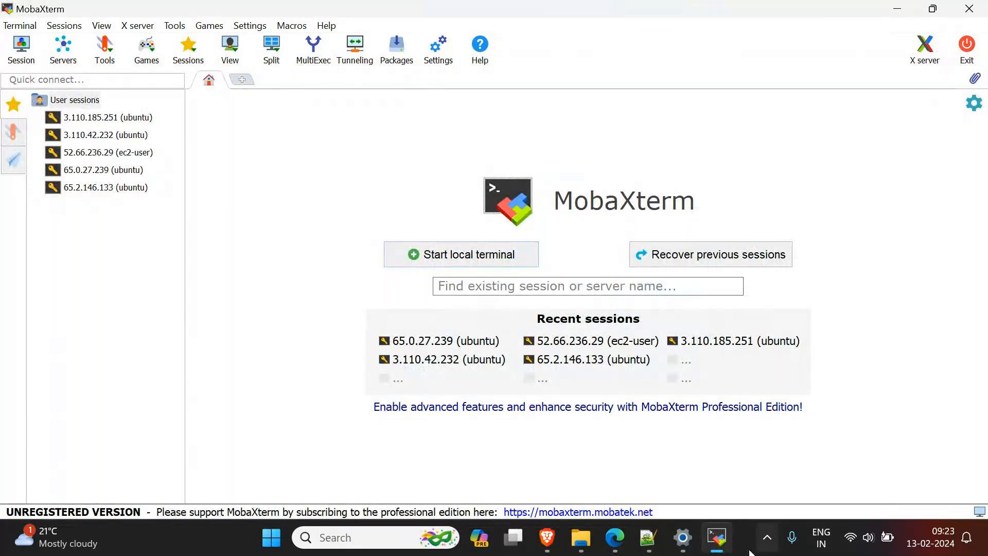
# Step: Return to the EC2 instances list, and highlight the Availability Zone explanation of the Linux VM/EC2 note in Notepad++
pyautogui.moveTo(615, 538)
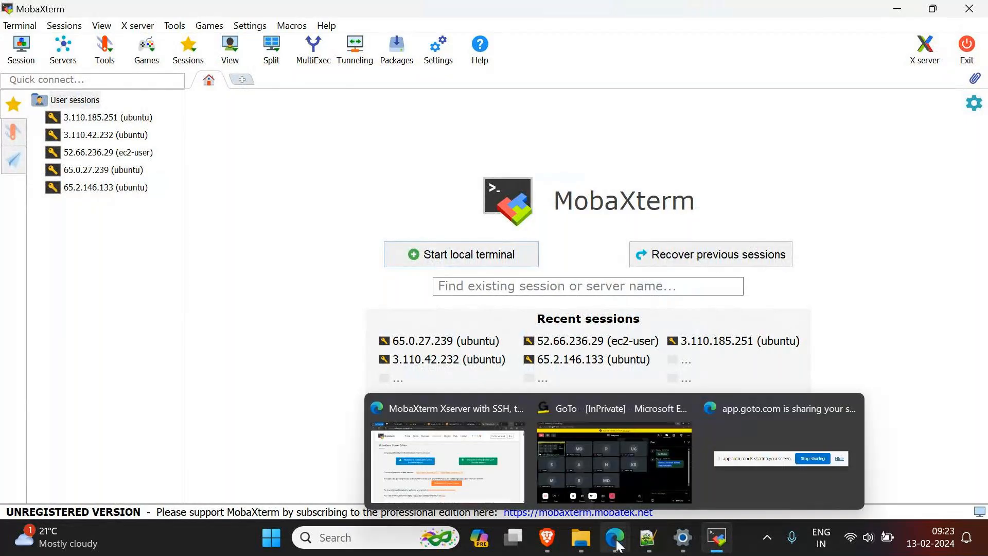
pyautogui.click(448, 461)
pyautogui.click(532, 14)
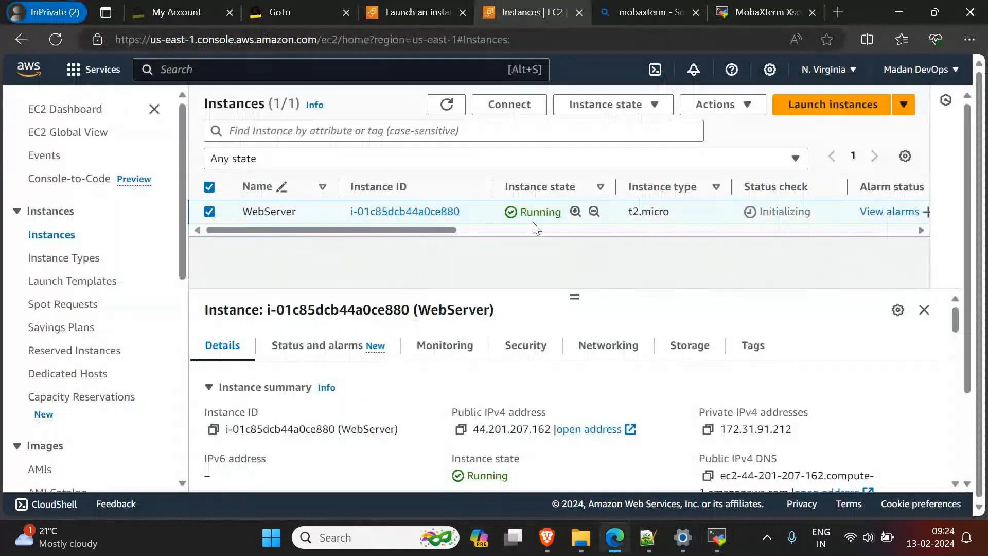
pyautogui.click(645, 548)
pyautogui.moveTo(343, 280); pyautogui.dragTo(633, 342)
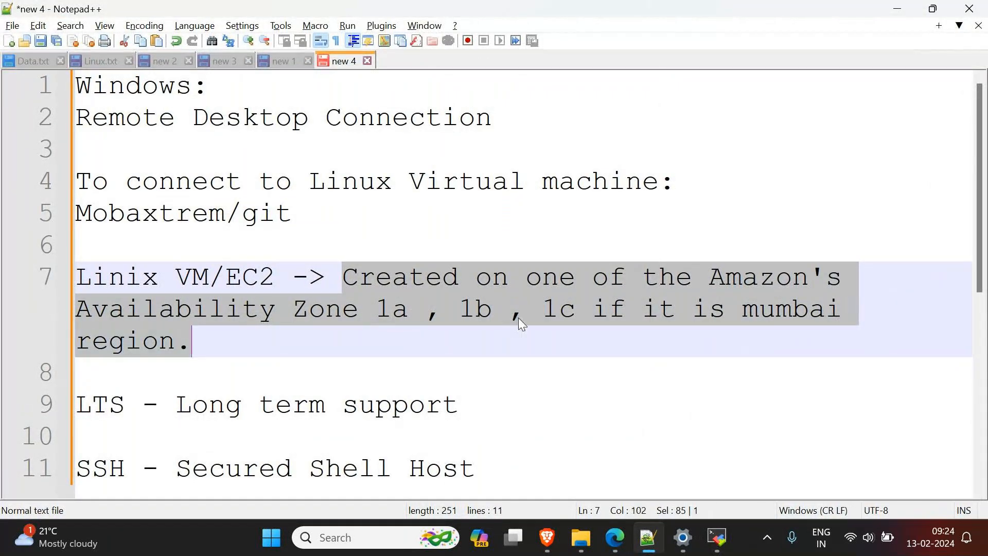
pyautogui.click(897, 9)
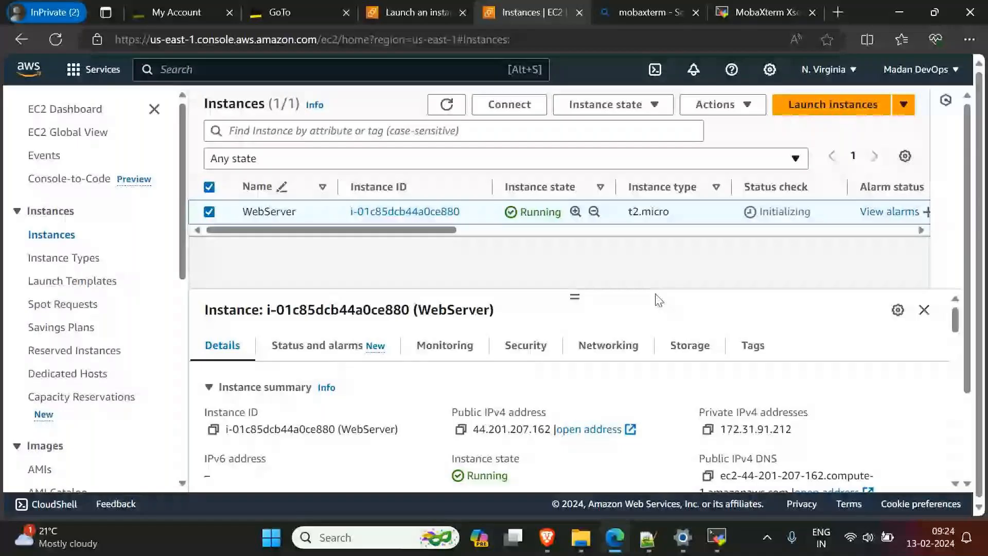
# Step: Review WebServer's Availability Zone and public IPv4 columns in the EC2 console, and refresh the instances list
pyautogui.moveTo(441, 231); pyautogui.dragTo(560, 224)
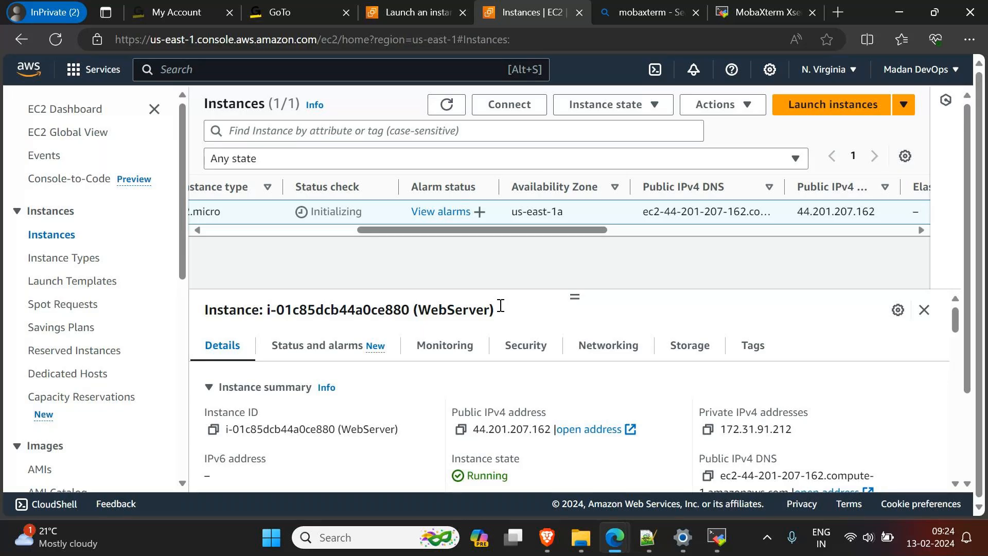
pyautogui.moveTo(535, 229); pyautogui.dragTo(408, 167)
pyautogui.click(448, 105)
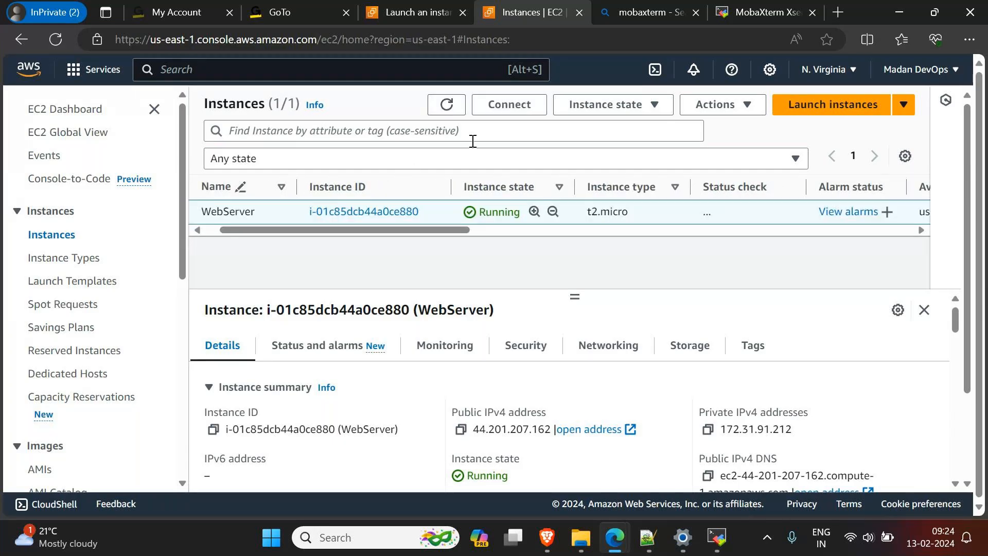
# Step: Switch to MobaXterm, open the settings for a new session, and choose SSH as the session type
pyautogui.click(718, 541)
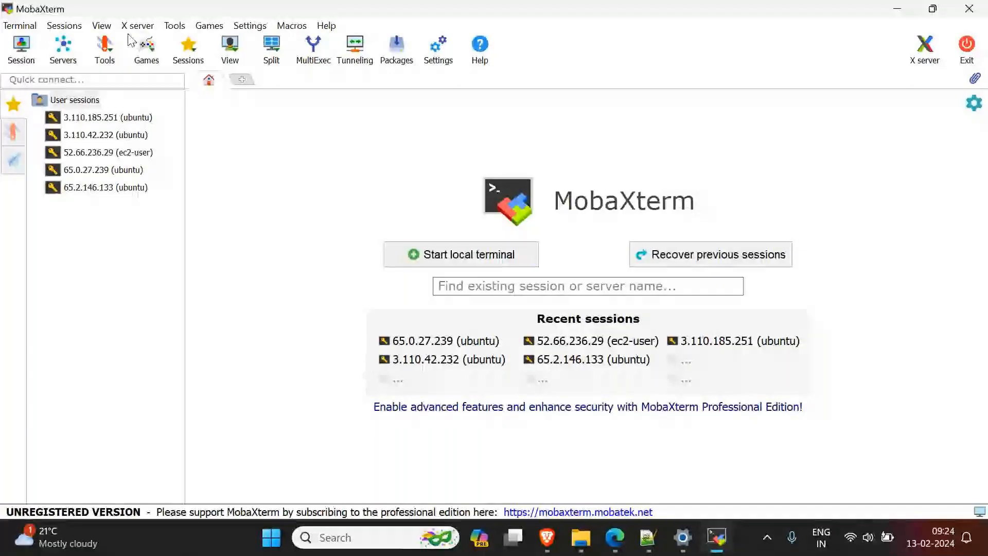
pyautogui.click(23, 60)
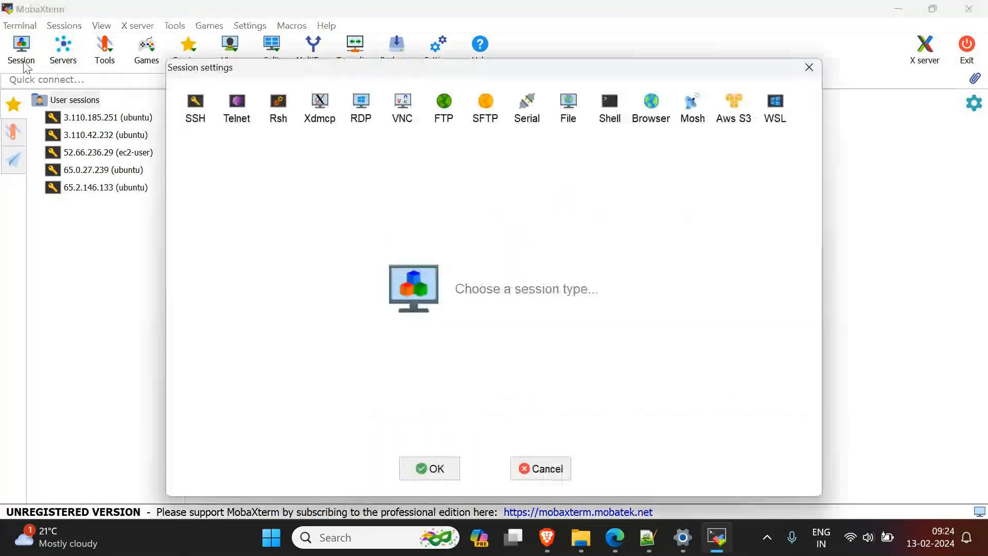
pyautogui.click(196, 108)
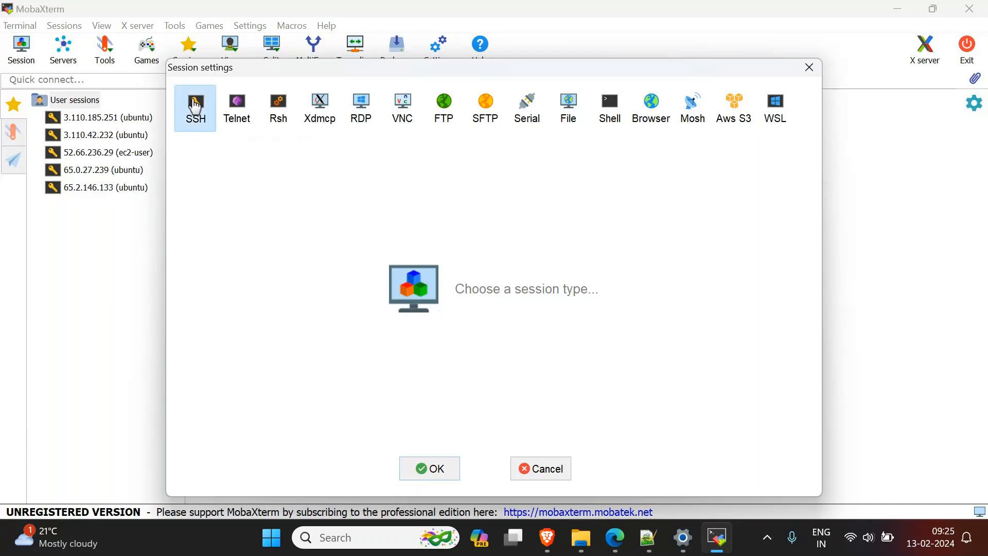
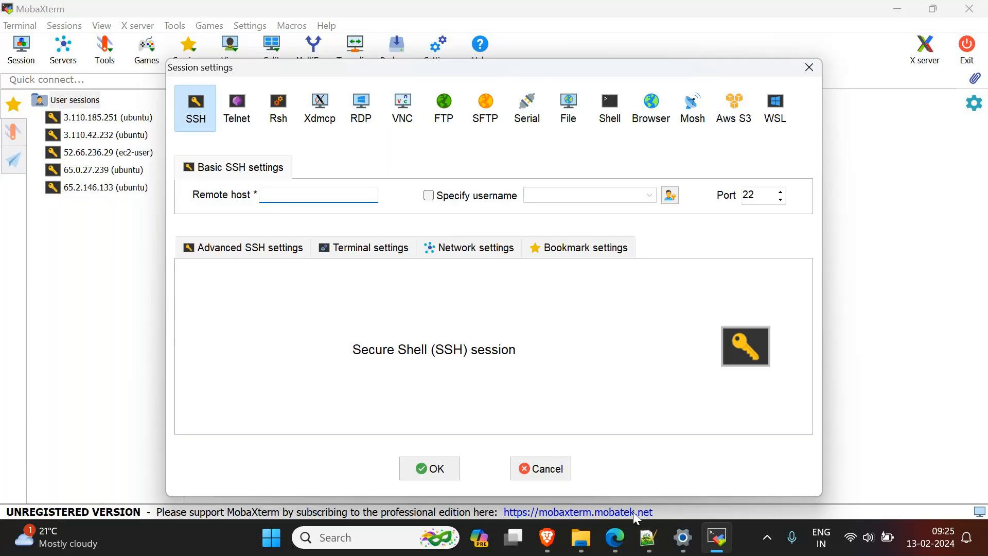
# Step: Copy WebServer's public IPv4 address from the EC2 console and enter 44.201.207.162 as the remote host of the MobaXterm SSH session
pyautogui.click(628, 536)
pyautogui.click(411, 466)
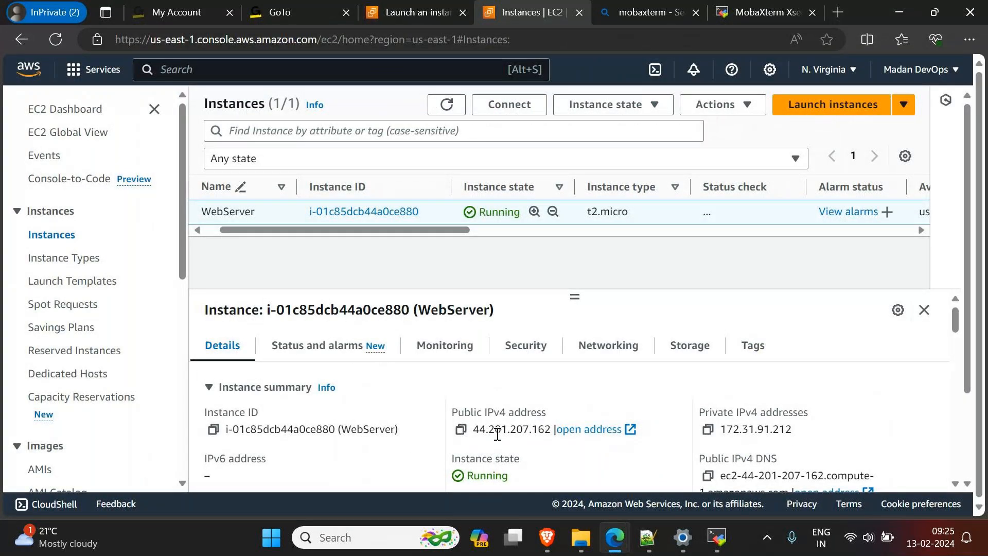
pyautogui.click(461, 434)
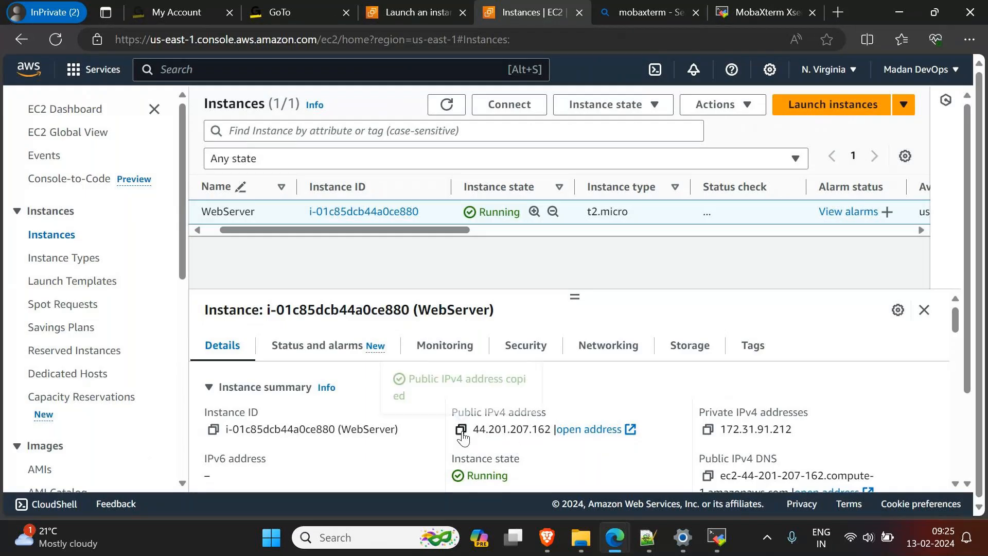
pyautogui.click(717, 537)
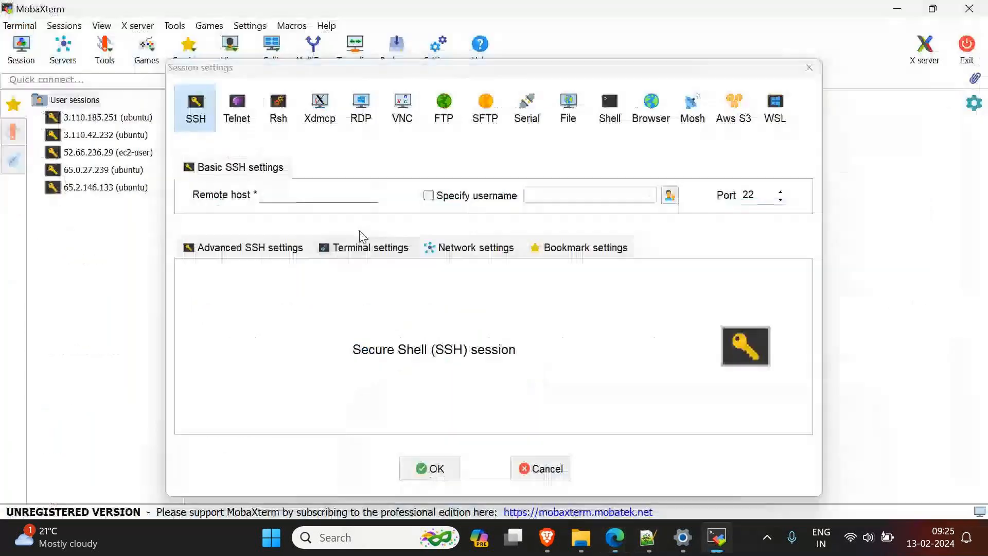
pyautogui.click(339, 198)
pyautogui.hotkey('ctrl', 'v')
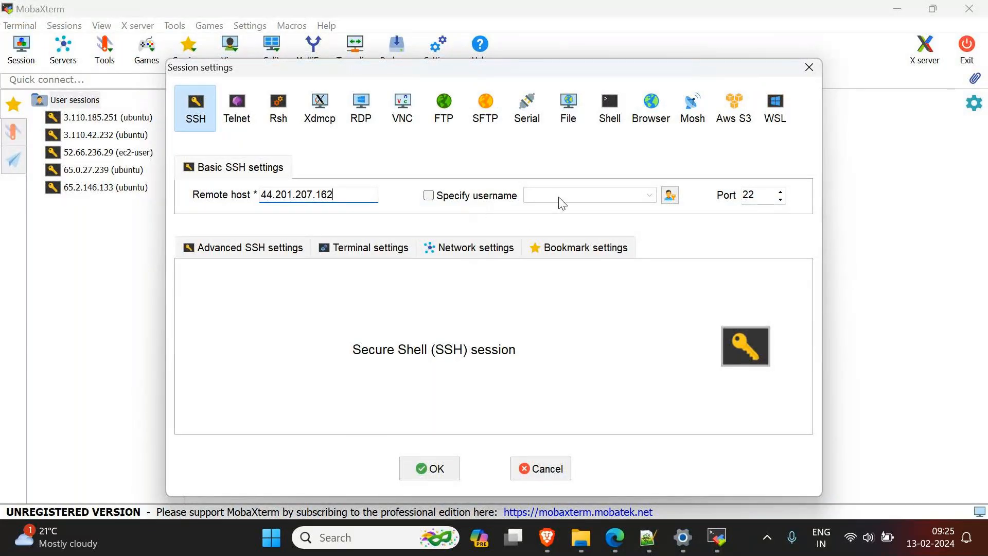
# Step: Enable a specified username with its default cleared, and look up the Username entry on WebServer's Connect to instance page in the EC2 console
pyautogui.click(430, 196)
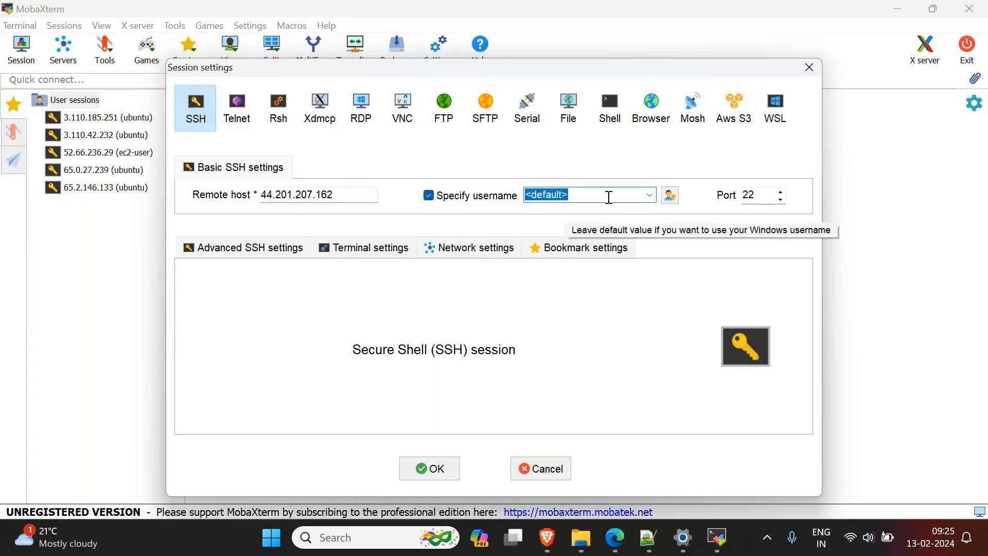
pyautogui.press('BackSpace')
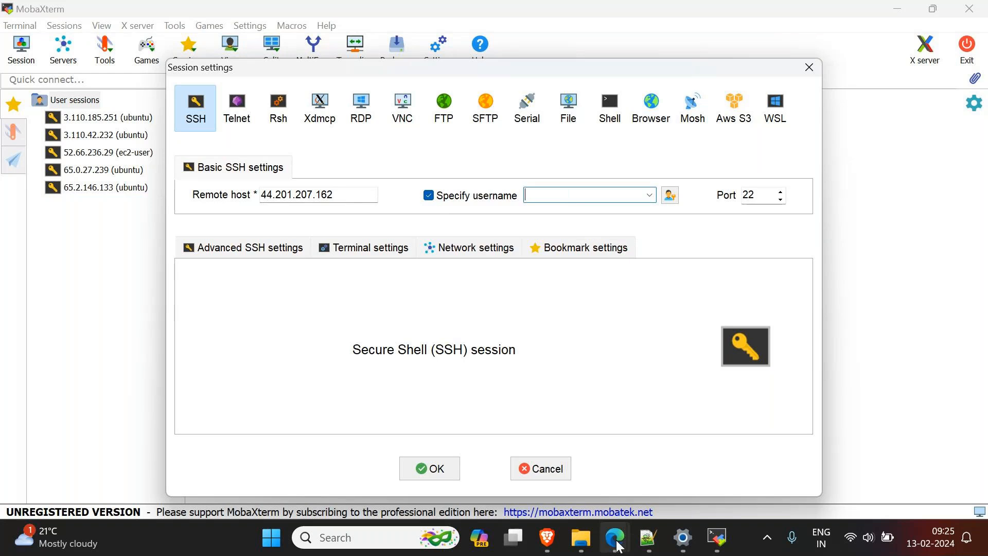
pyautogui.moveTo(618, 541)
pyautogui.click(370, 410)
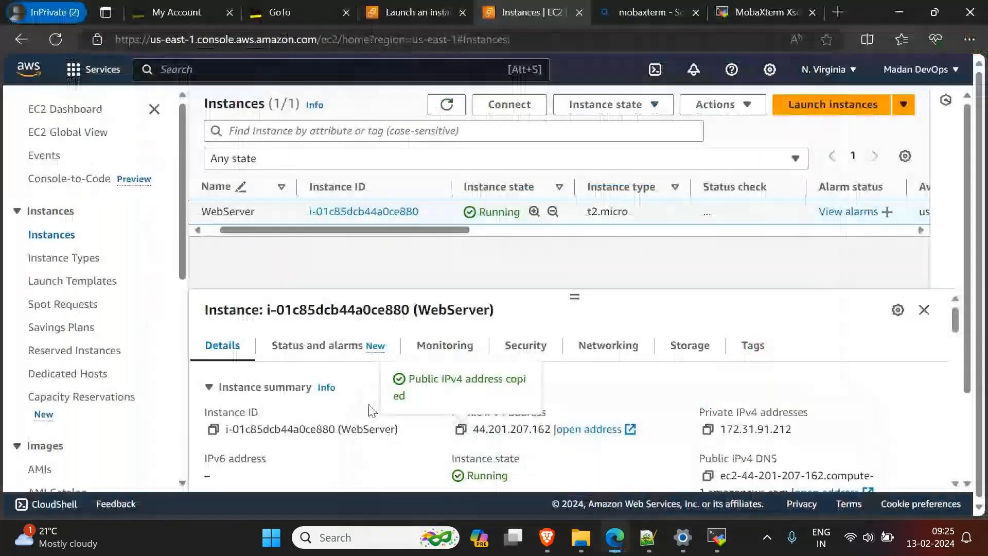
pyautogui.moveTo(402, 231); pyautogui.dragTo(323, 230)
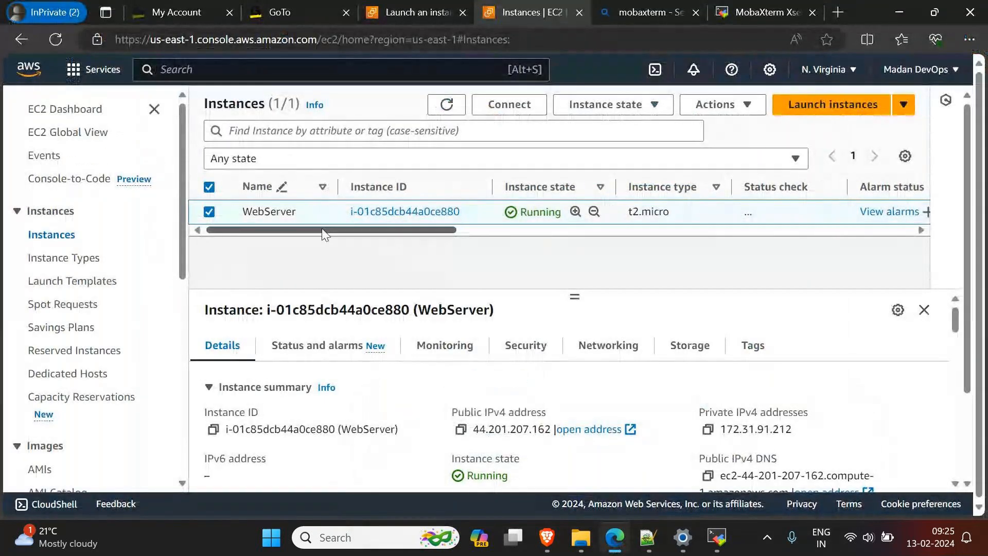
pyautogui.click(510, 104)
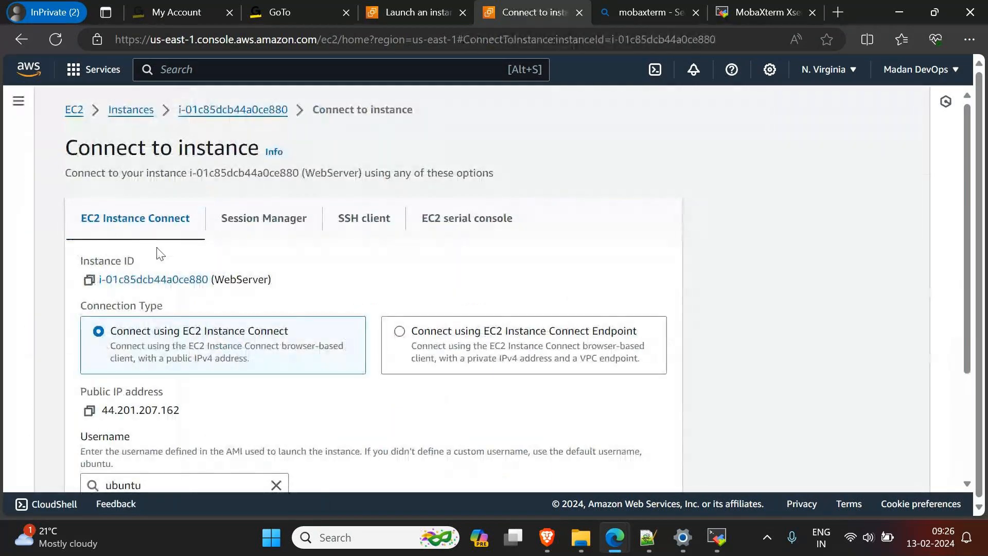
pyautogui.scroll(-2, 160, 253)
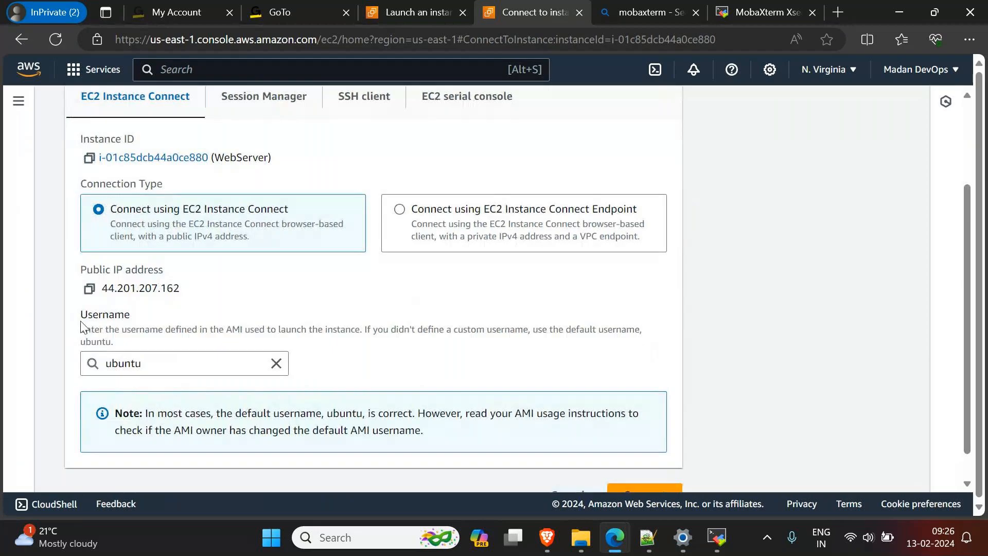
pyautogui.doubleClick(105, 314)
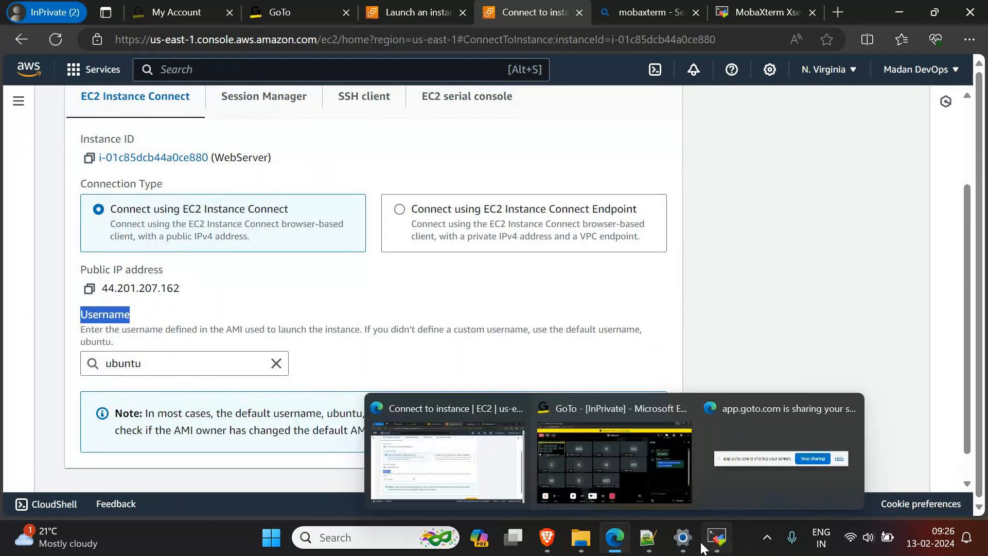
# Step: Switch to MobaXterm and set the SSH session's username to ubuntu
pyautogui.click(717, 537)
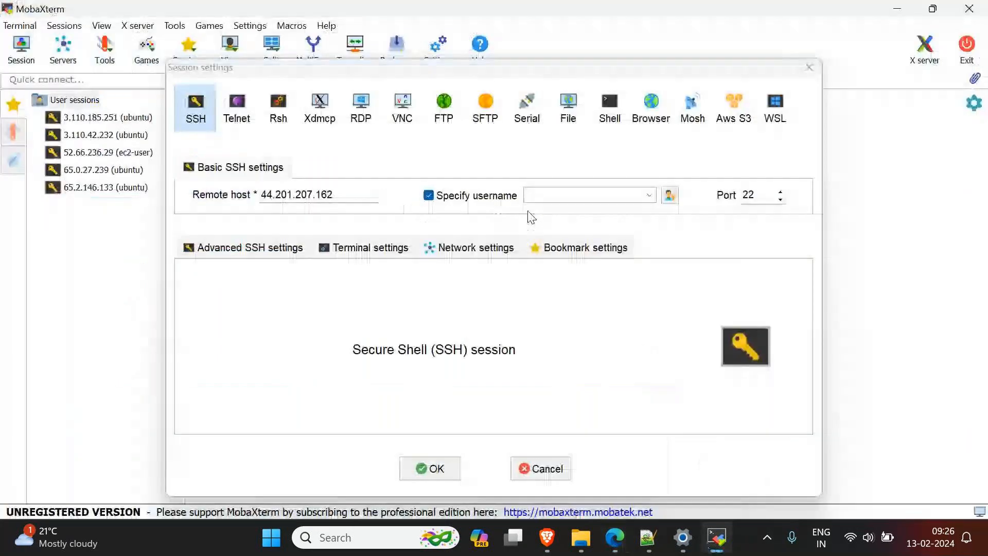
pyautogui.click(590, 197)
pyautogui.write('ubuntu')
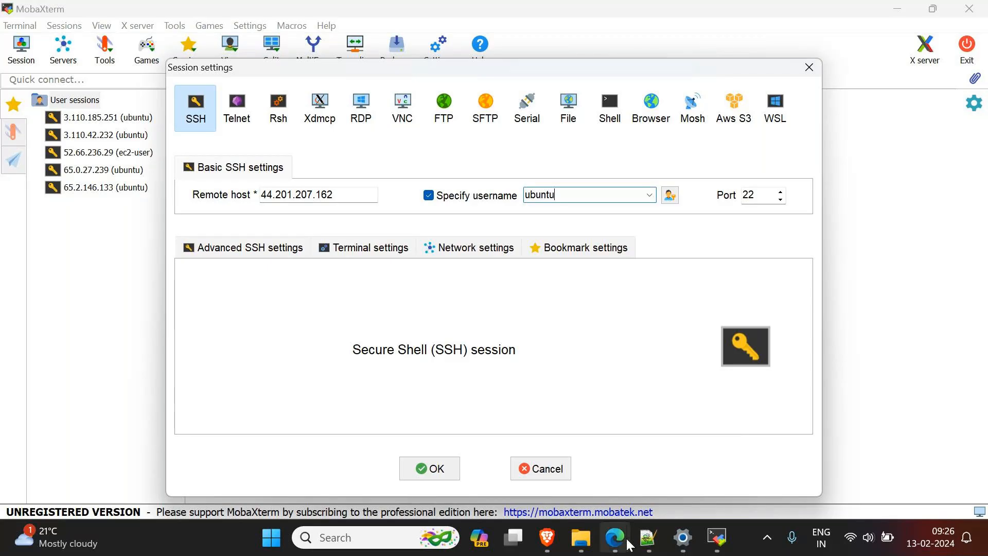
# Step: Switch to the browser, review the EC2 Instance Connect details for WebServer, and close the MobaXterm search and download pages
pyautogui.moveTo(630, 546)
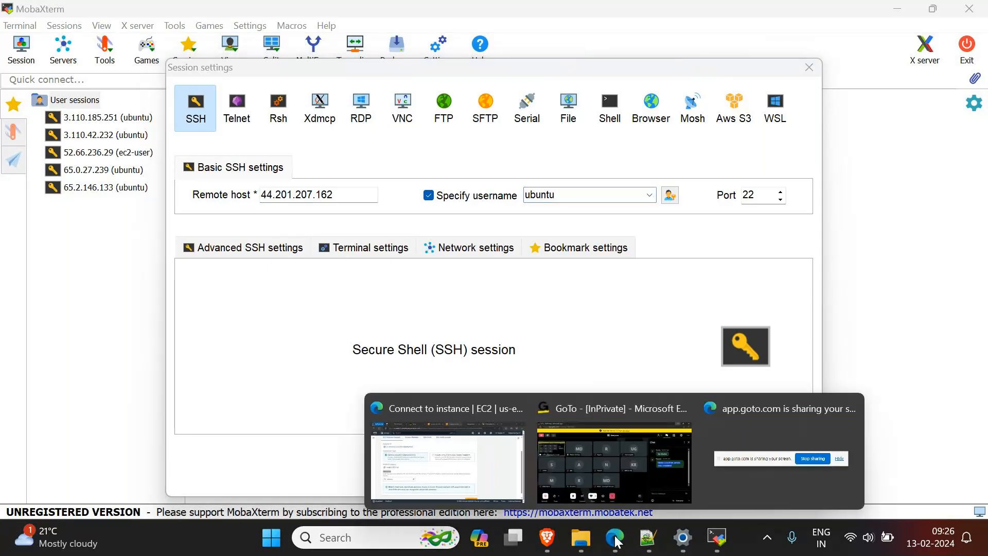
pyautogui.click(431, 412)
pyautogui.scroll(-3, 117, 362)
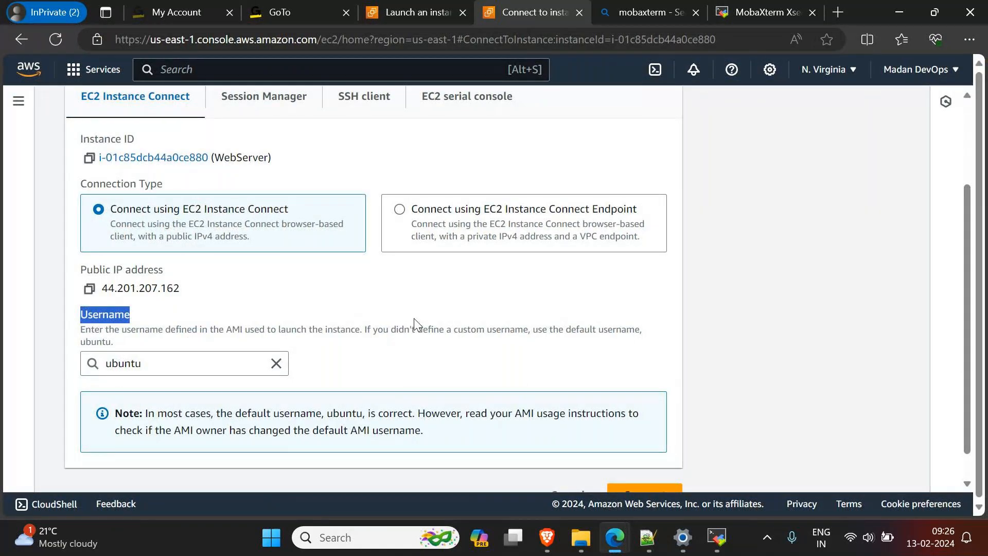
pyautogui.scroll(3, 319, 263)
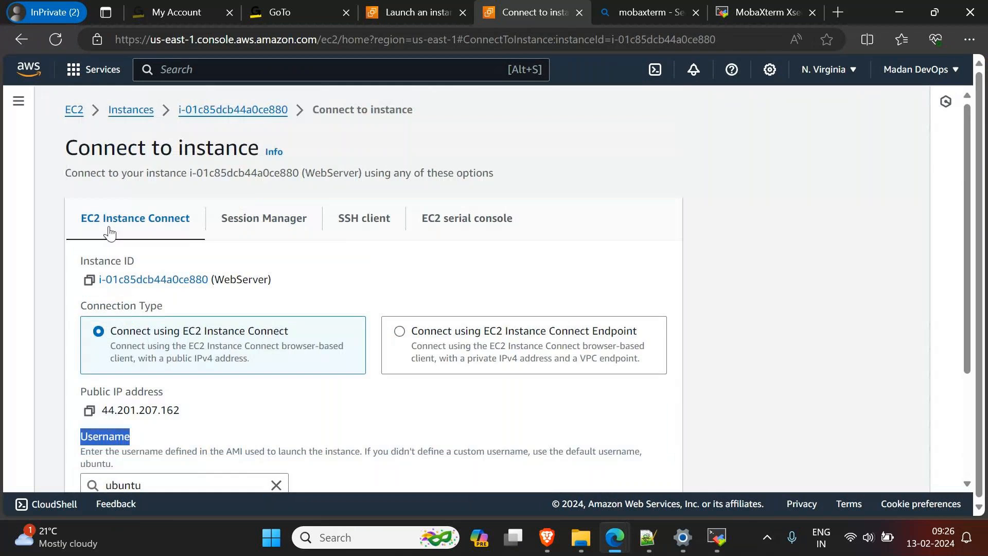
pyautogui.scroll(-2, 178, 439)
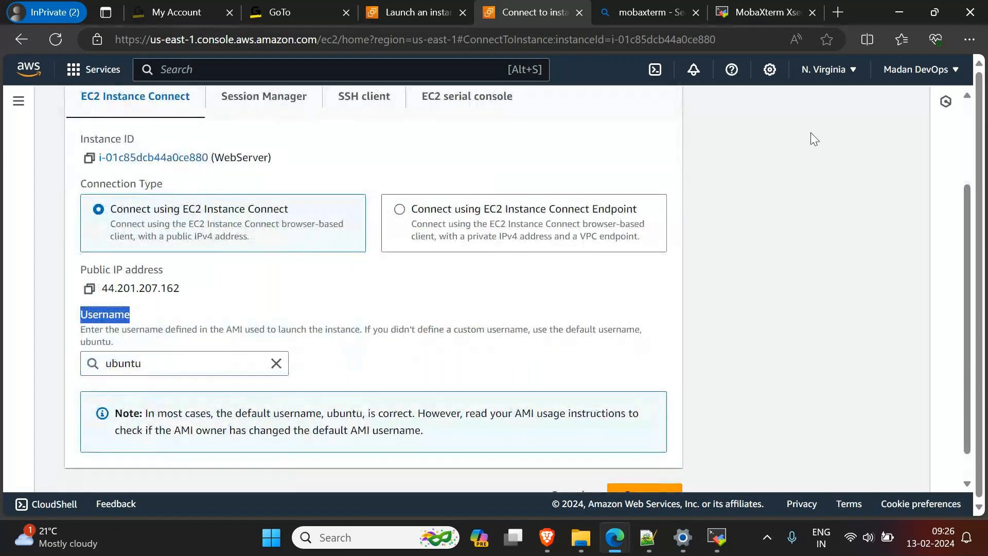
pyautogui.click(767, 10)
pyautogui.click(812, 12)
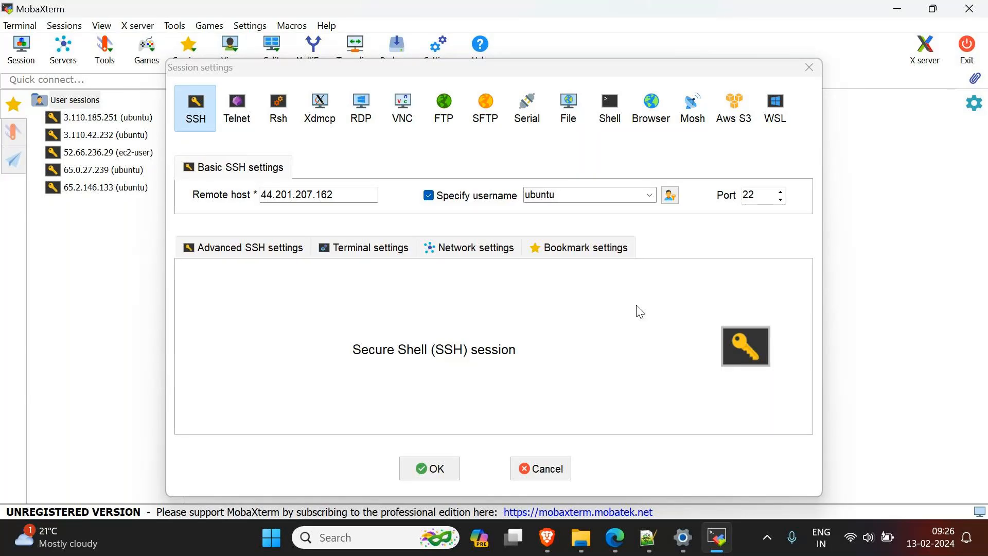
# Step: Enable private key use in the advanced SSH settings and select KeyPairFeb12.pem from the Downloads folder
pyautogui.click(240, 249)
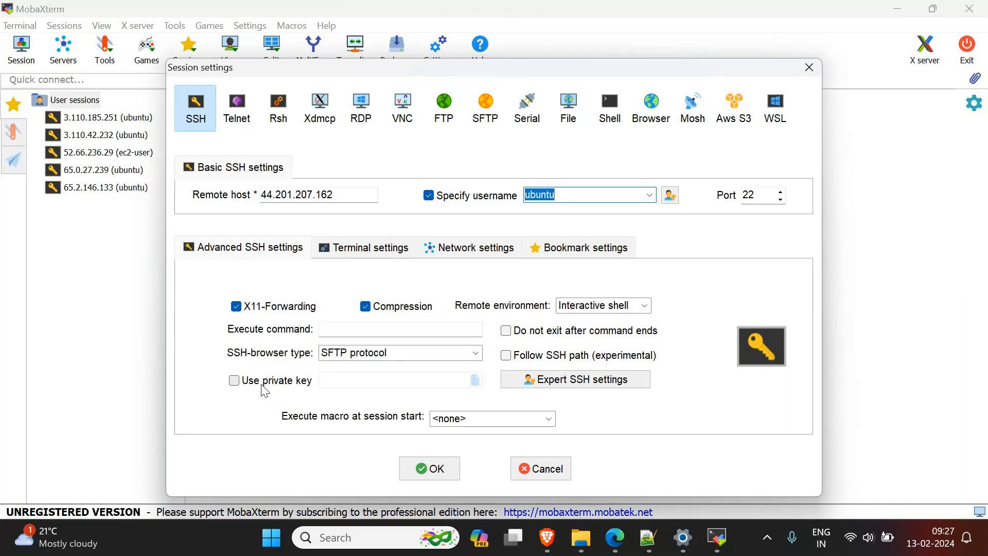
pyautogui.moveTo(299, 394)
pyautogui.click(234, 381)
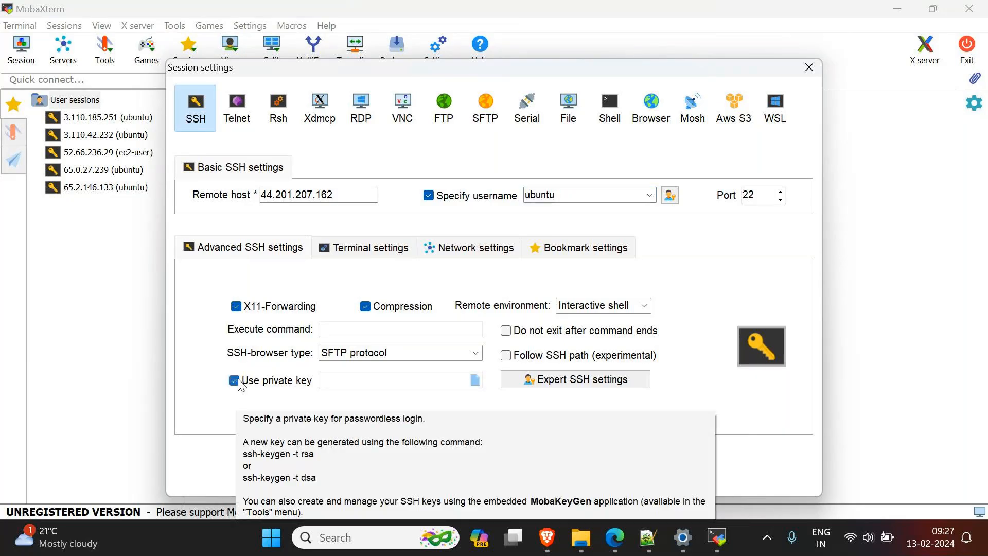
pyautogui.click(368, 379)
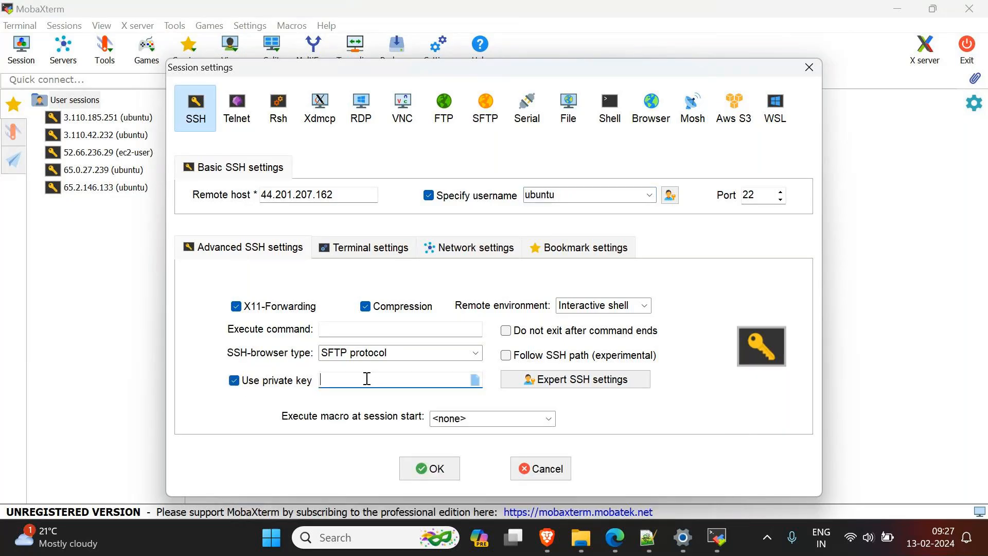
pyautogui.click(478, 381)
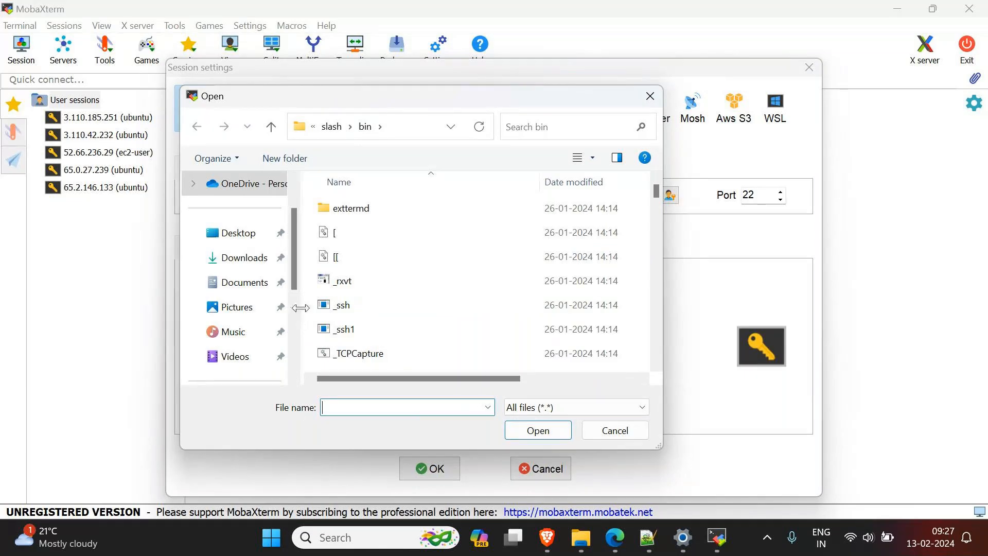
pyautogui.click(248, 266)
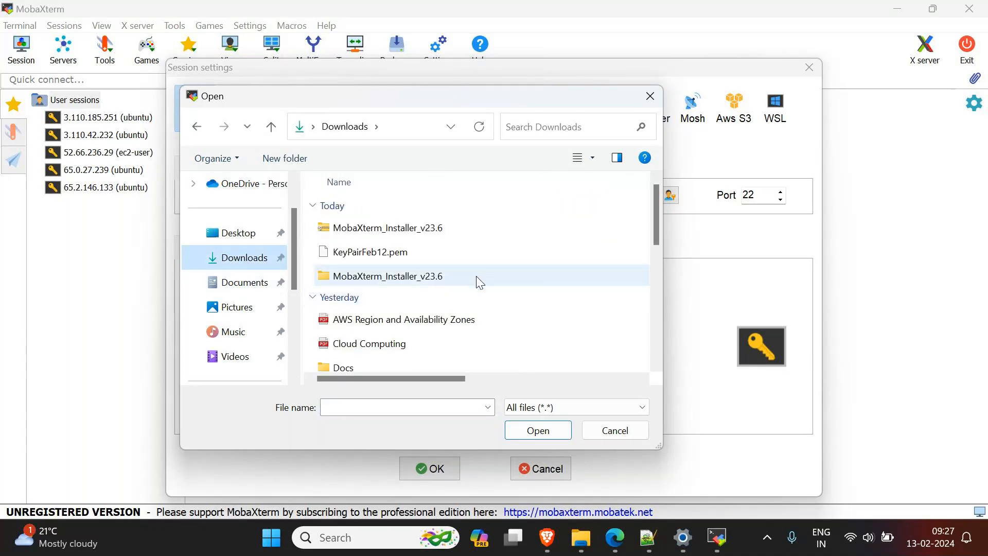
pyautogui.click(374, 262)
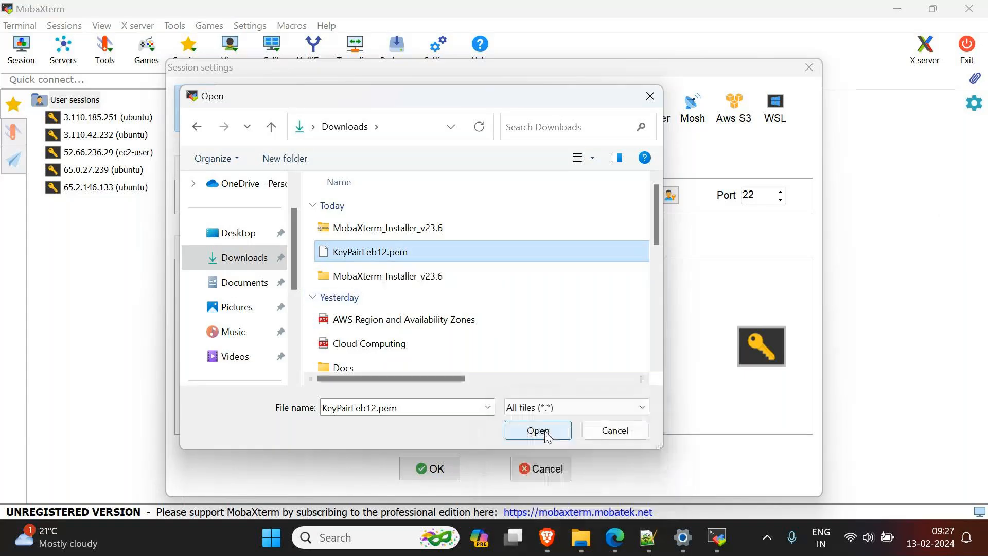
pyautogui.click(537, 430)
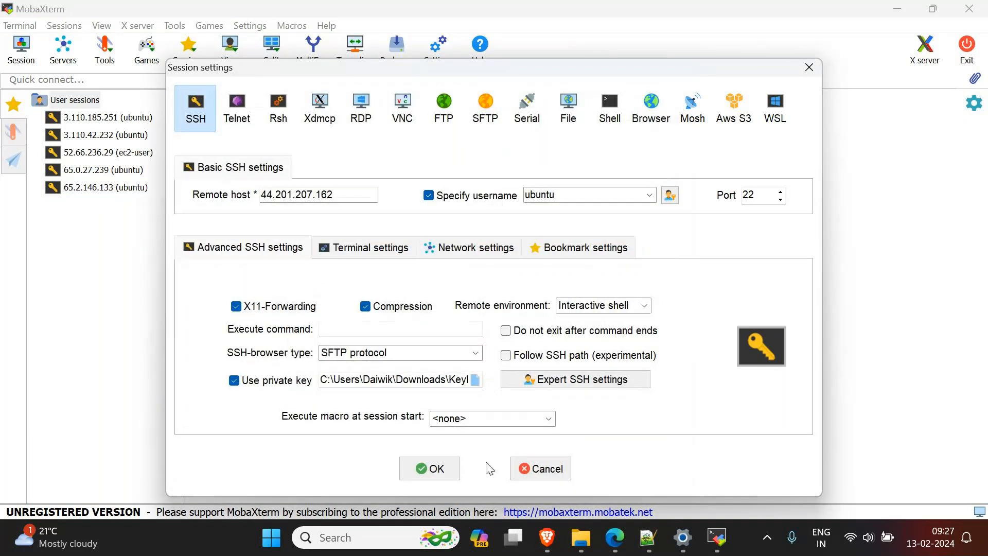
# Step: Start the SSH session to 44.201.207.162 and accept the remote server's identity
pyautogui.click(430, 468)
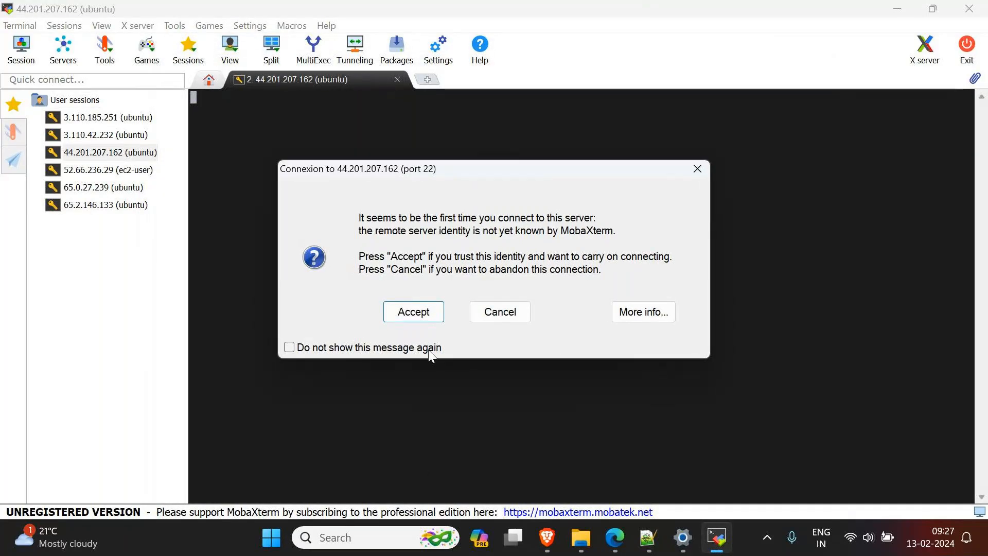
pyautogui.click(417, 315)
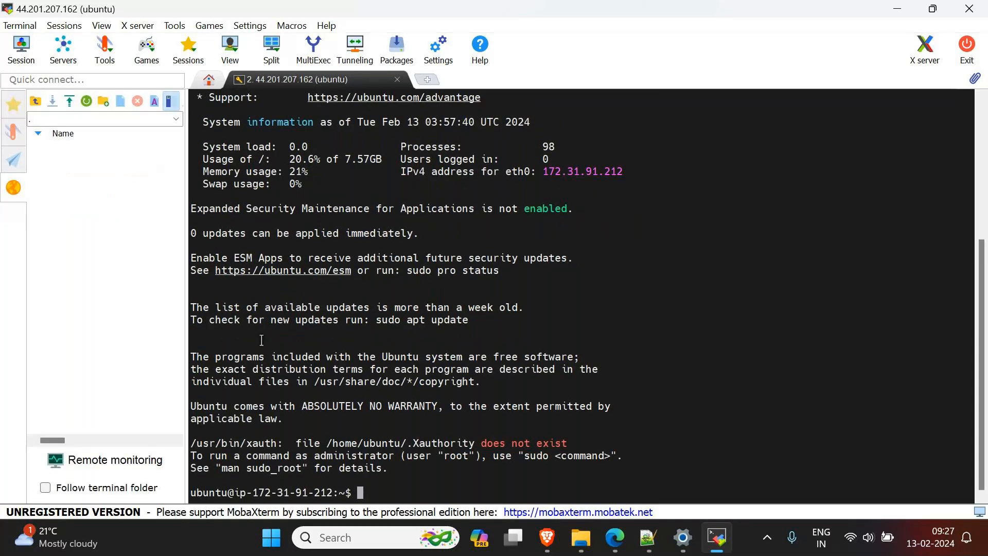
# Step: Review the terminal's login output, highlighting the Ubuntu welcome line and the username and host name in the prompt
pyautogui.scroll(4, 237, 303)
pyautogui.scroll(2, 236, 303)
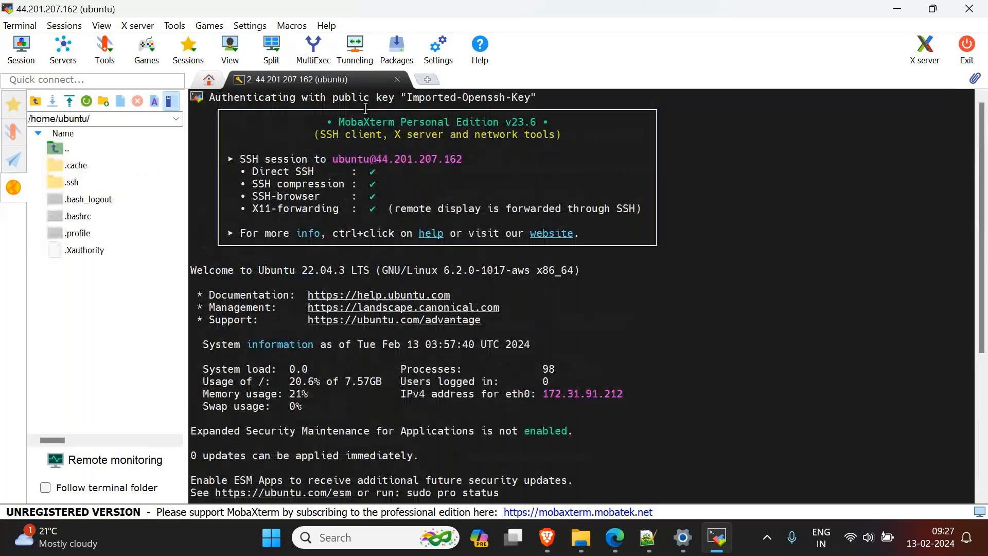
pyautogui.moveTo(191, 270); pyautogui.dragTo(373, 271)
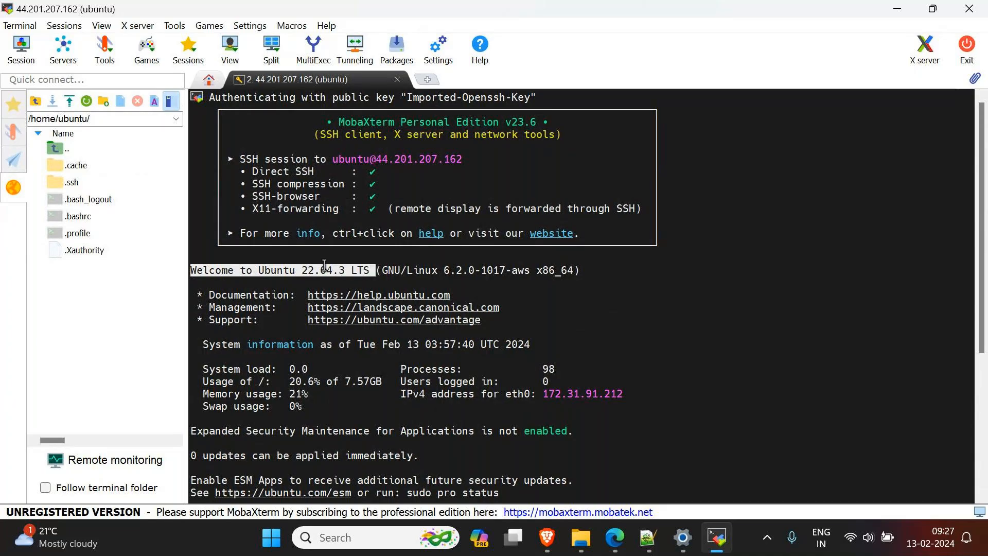
pyautogui.scroll(-6, 303, 361)
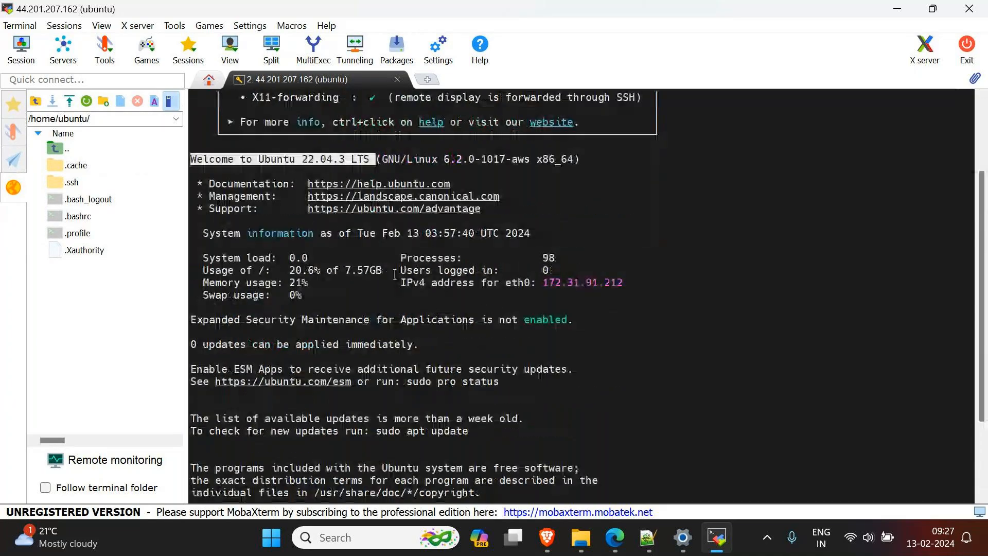
pyautogui.doubleClick(208, 492)
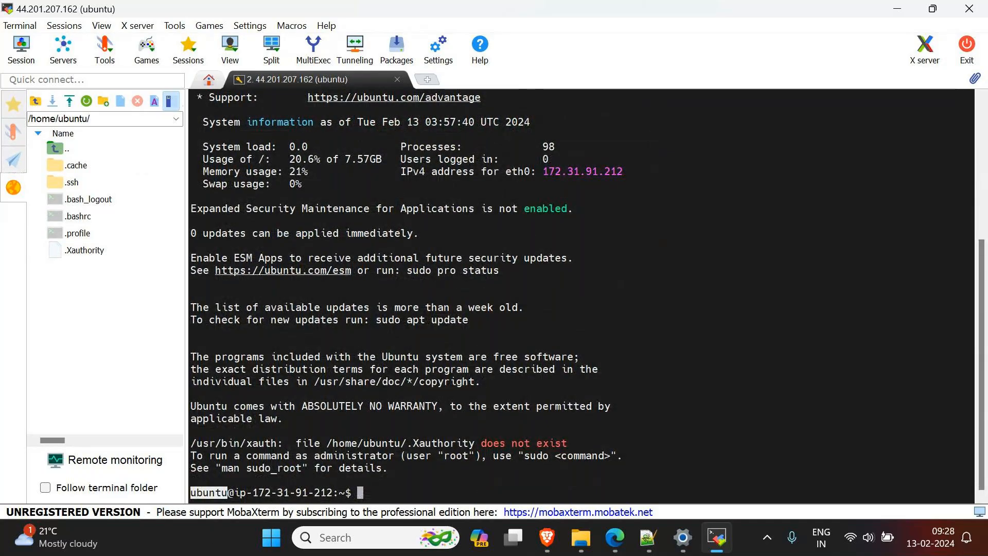
pyautogui.moveTo(234, 492); pyautogui.dragTo(337, 502)
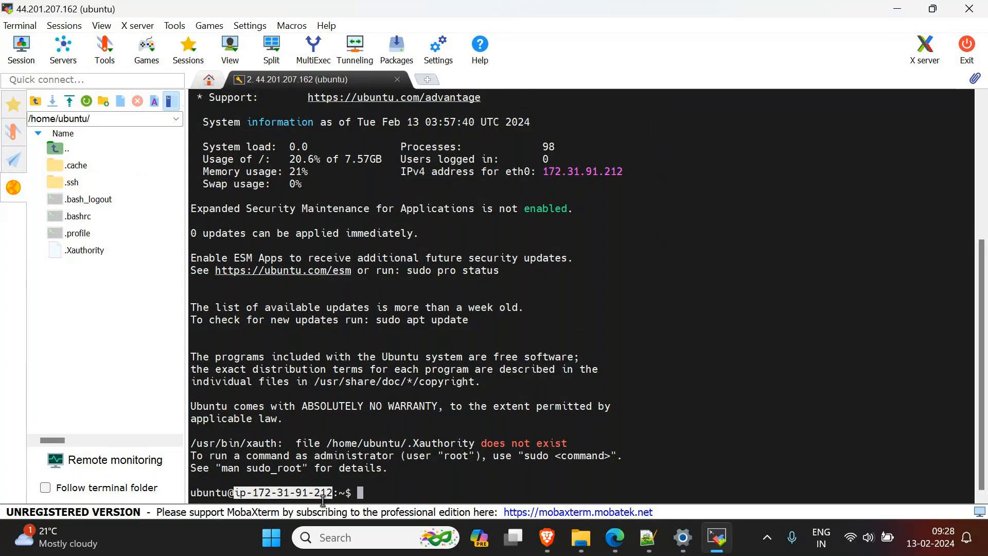
# Step: Switch to the EC2 console in the browser and return from the Connect to instance page to the instances list
pyautogui.moveTo(602, 526)
pyautogui.click(458, 461)
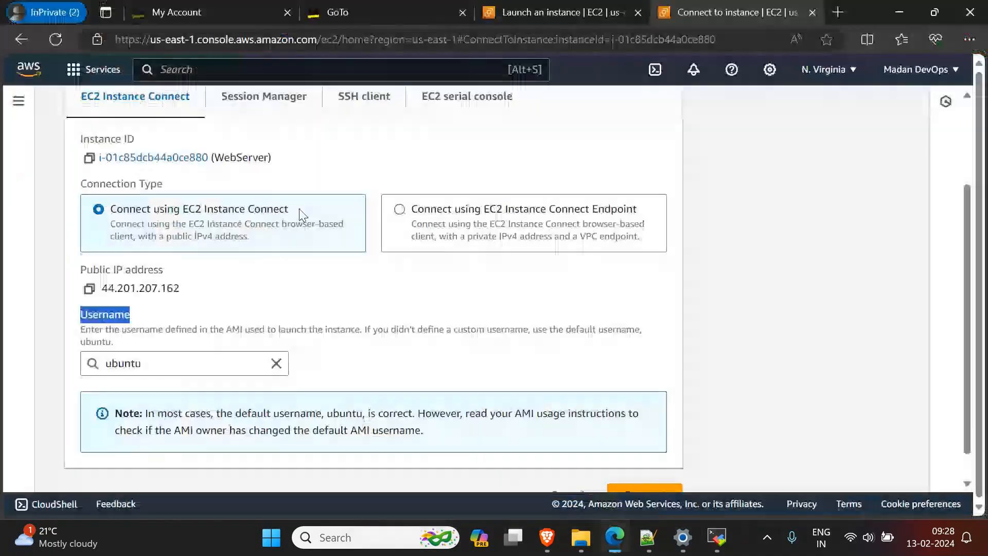
pyautogui.scroll(3, 296, 209)
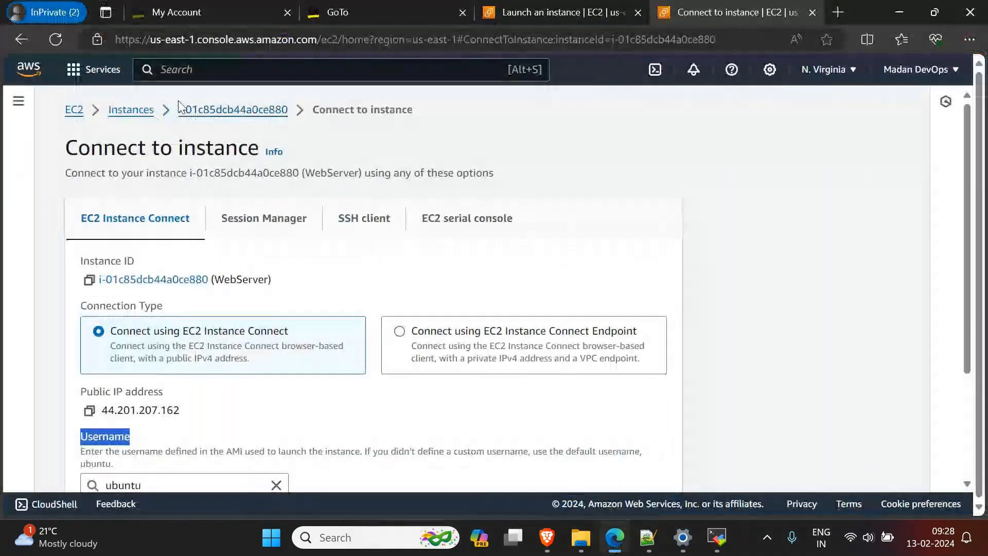
pyautogui.click(131, 111)
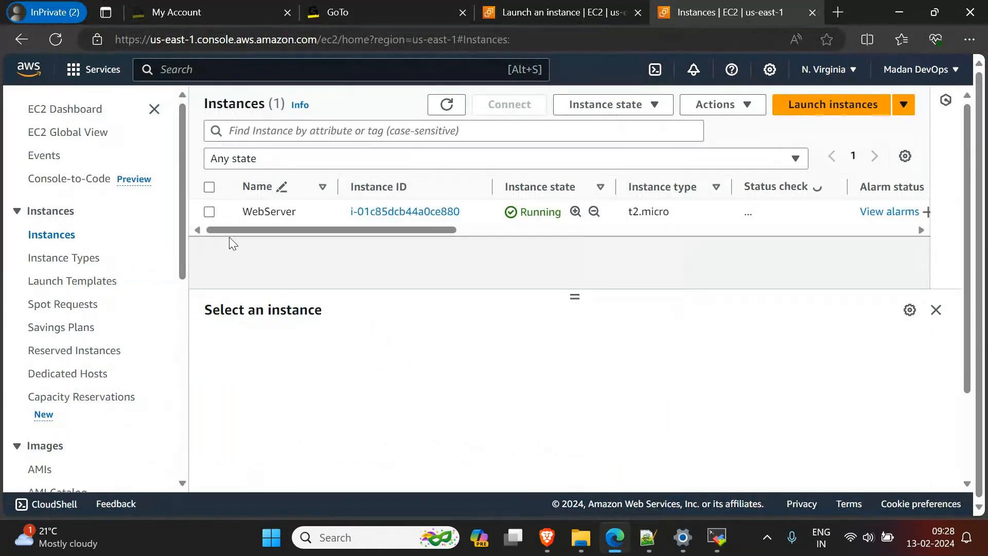
# Step: Highlight WebServer's private IPv4 address in the EC2 console and compare it with the host name in the MobaXterm terminal prompt
pyautogui.click(209, 212)
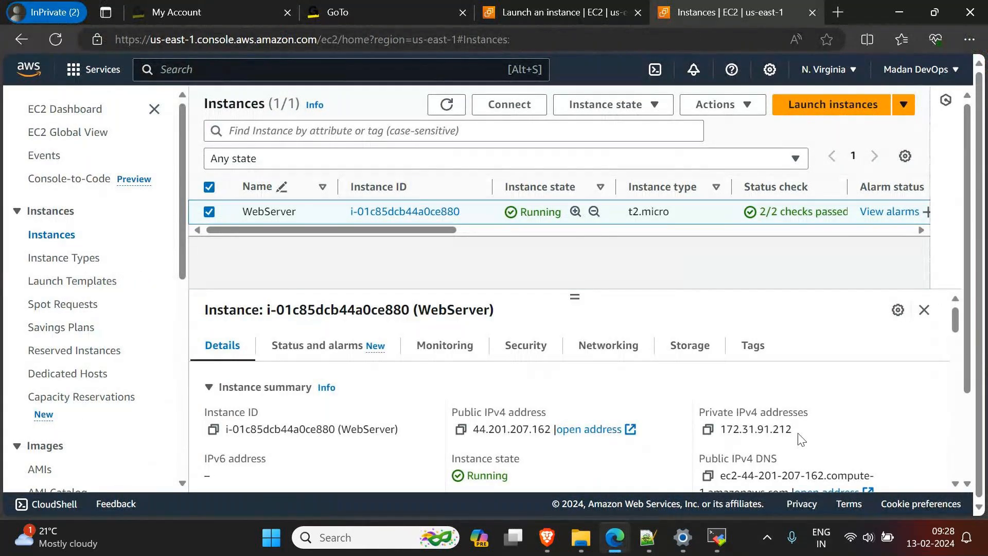
pyautogui.moveTo(801, 439); pyautogui.dragTo(720, 429)
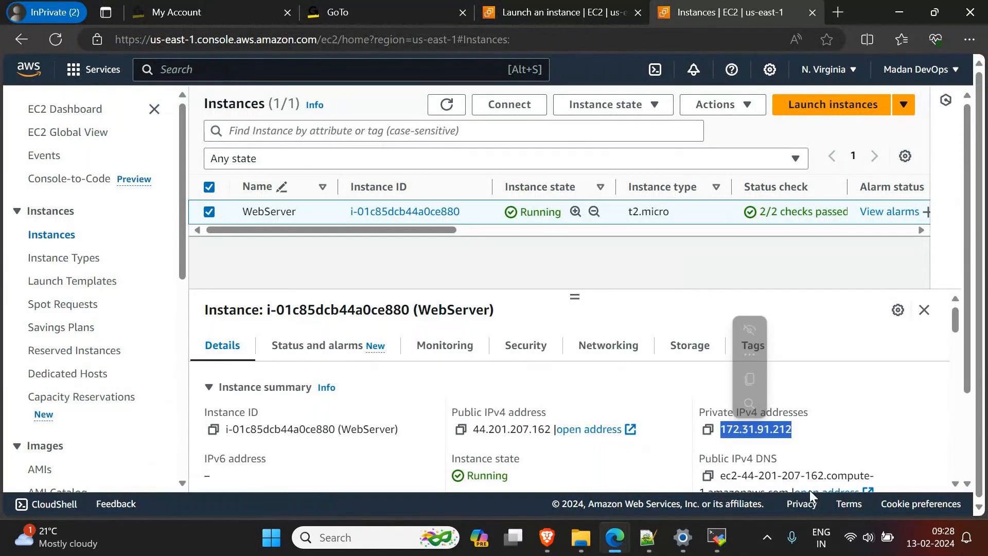
pyautogui.click(717, 537)
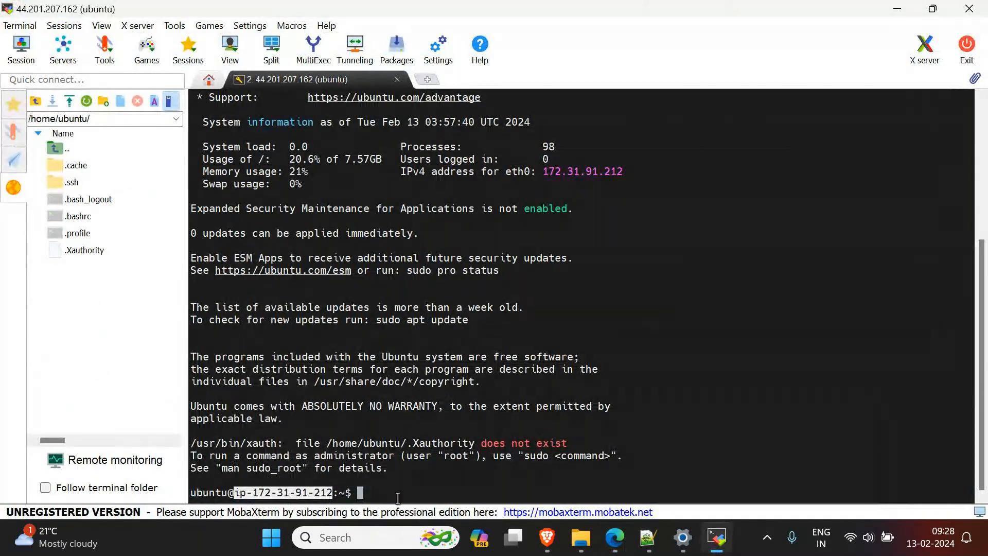
pyautogui.click(398, 498)
pyautogui.moveTo(228, 492); pyautogui.dragTo(339, 493)
pyautogui.click(270, 501)
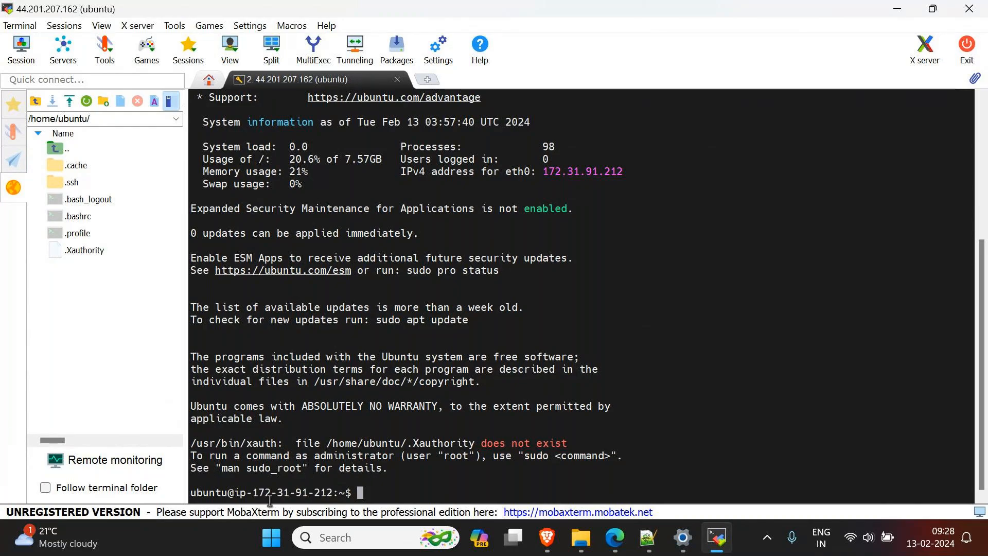
pyautogui.moveTo(252, 493); pyautogui.dragTo(333, 492)
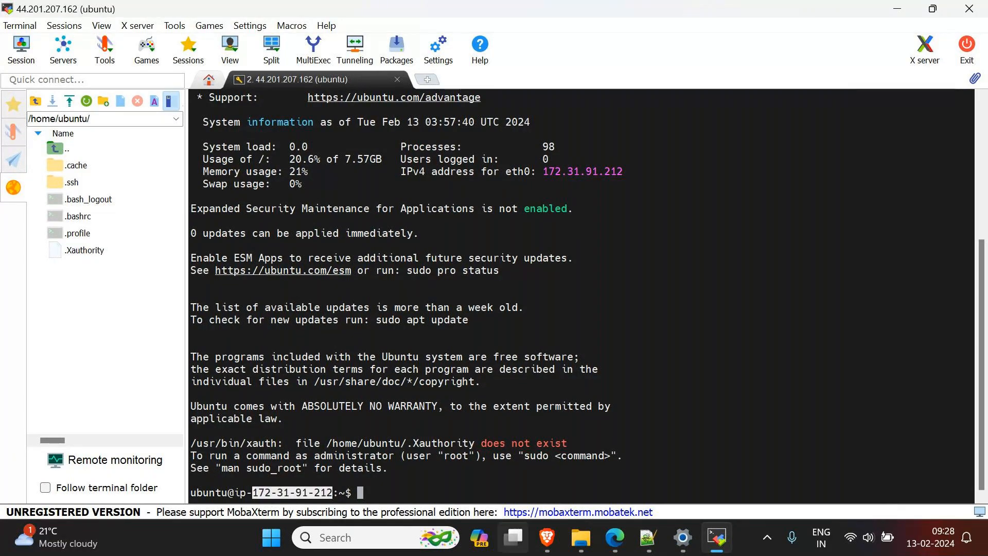
# Step: Switch to the GoTo meeting window and check the participants and chat
pyautogui.moveTo(514, 538)
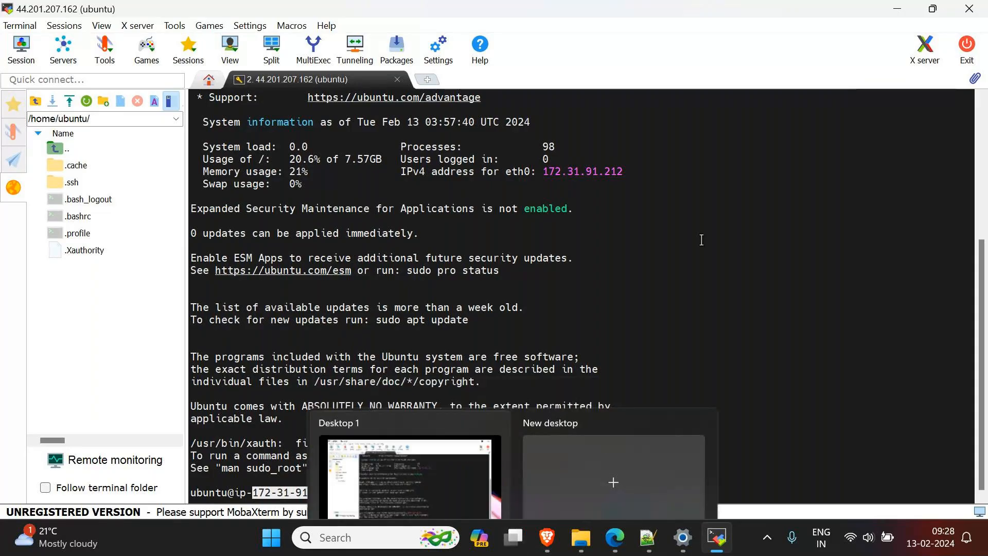
pyautogui.moveTo(625, 525)
pyautogui.click(586, 440)
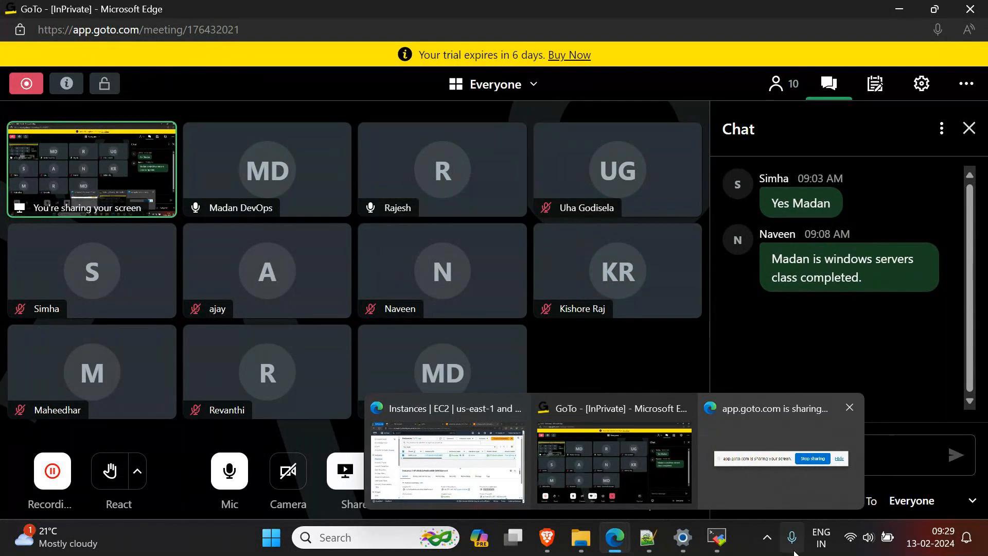
pyautogui.moveTo(726, 540)
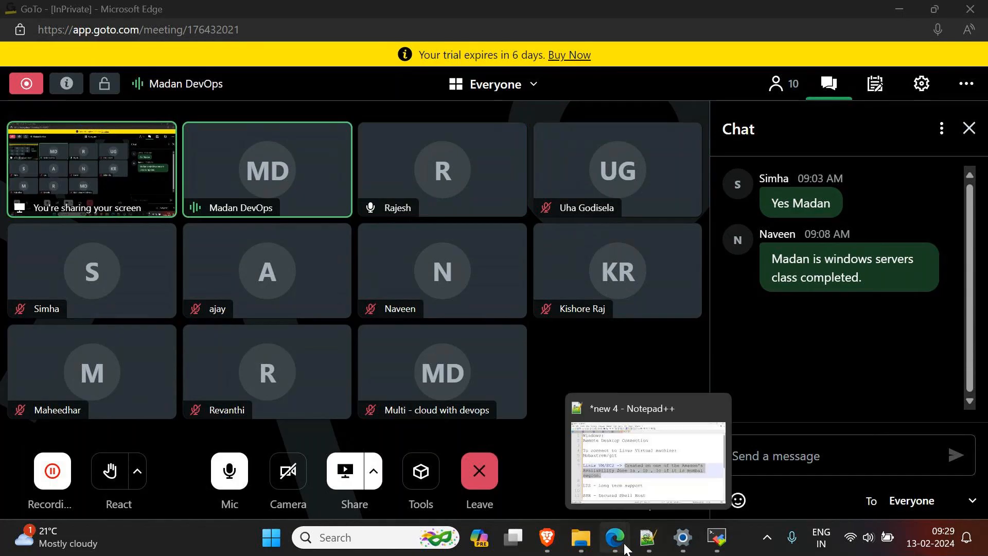
# Step: Return to the EC2 instances list in the browser, start launching a new instance and choose the Ubuntu image
pyautogui.moveTo(607, 535)
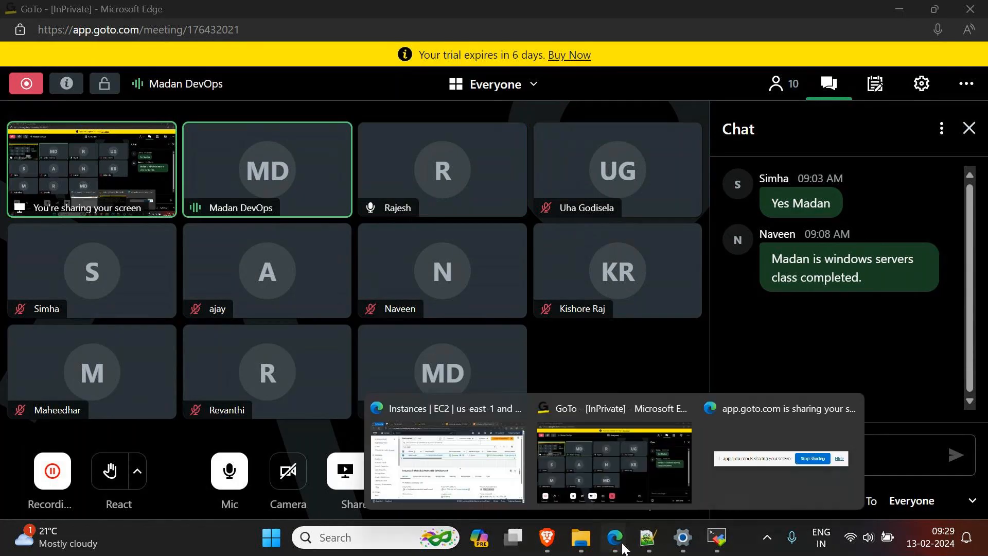
pyautogui.click(502, 476)
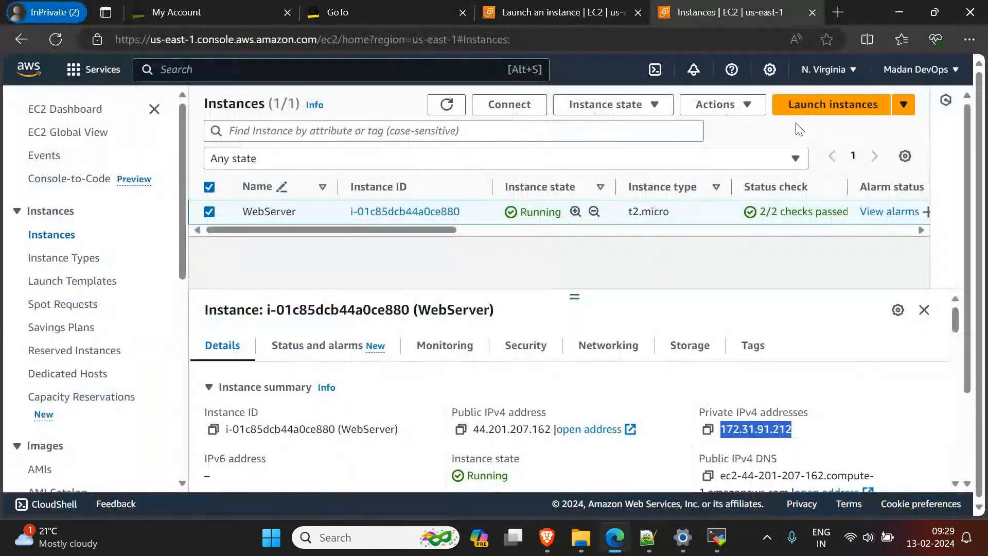
pyautogui.click(823, 108)
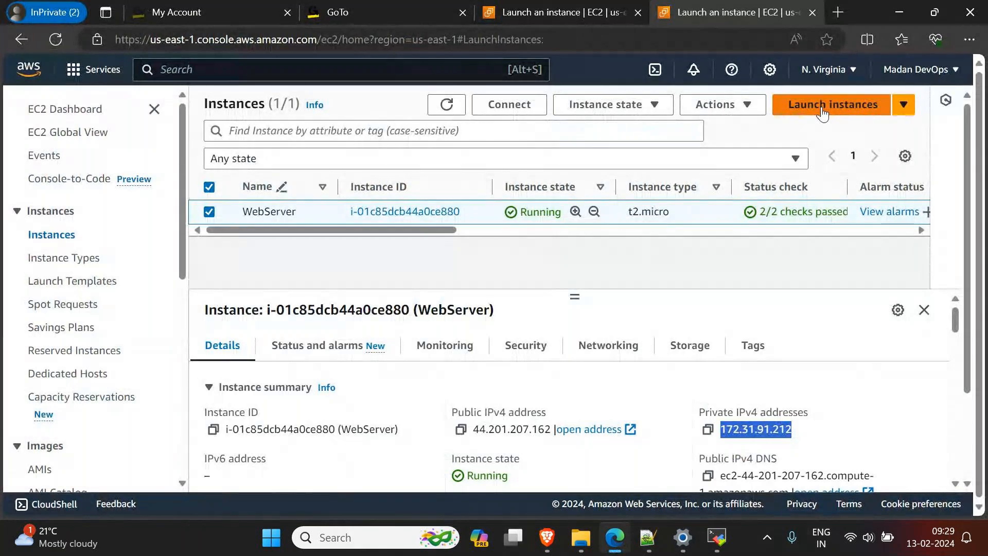
pyautogui.scroll(-3, 116, 370)
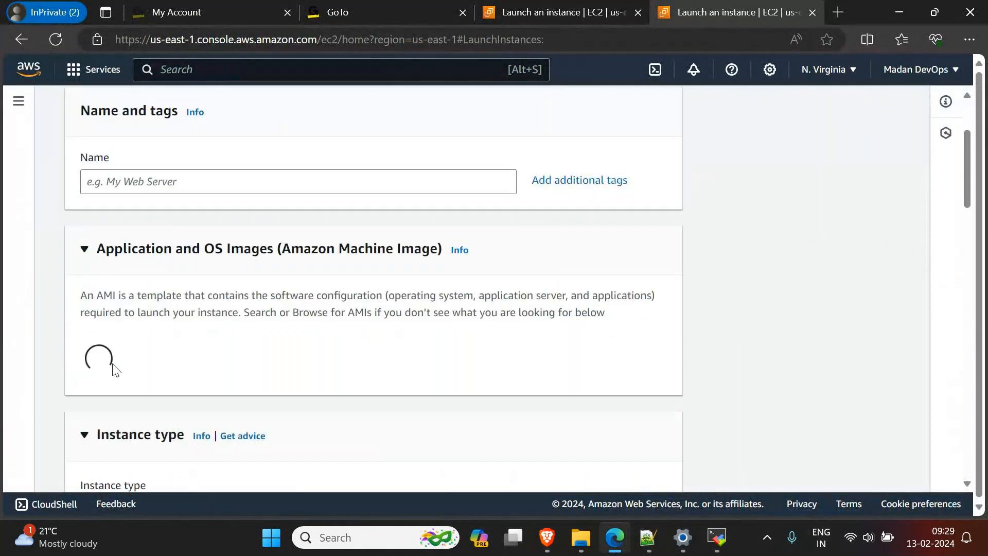
pyautogui.scroll(-2, 116, 370)
pyautogui.click(291, 381)
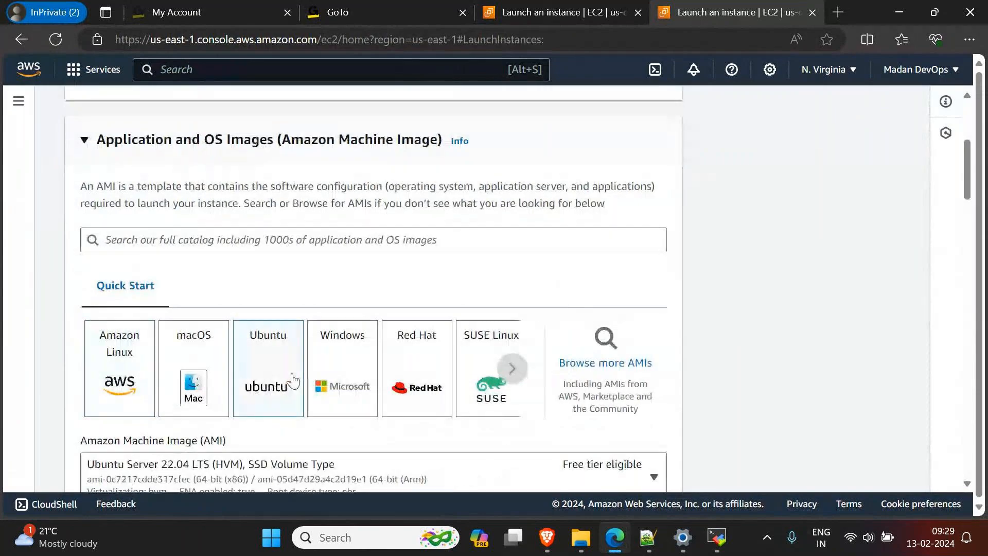
# Step: Review the instance type, key pair and firewall sections, and open the new instance's network settings for editing
pyautogui.scroll(-3, 294, 379)
pyautogui.scroll(-4, 296, 374)
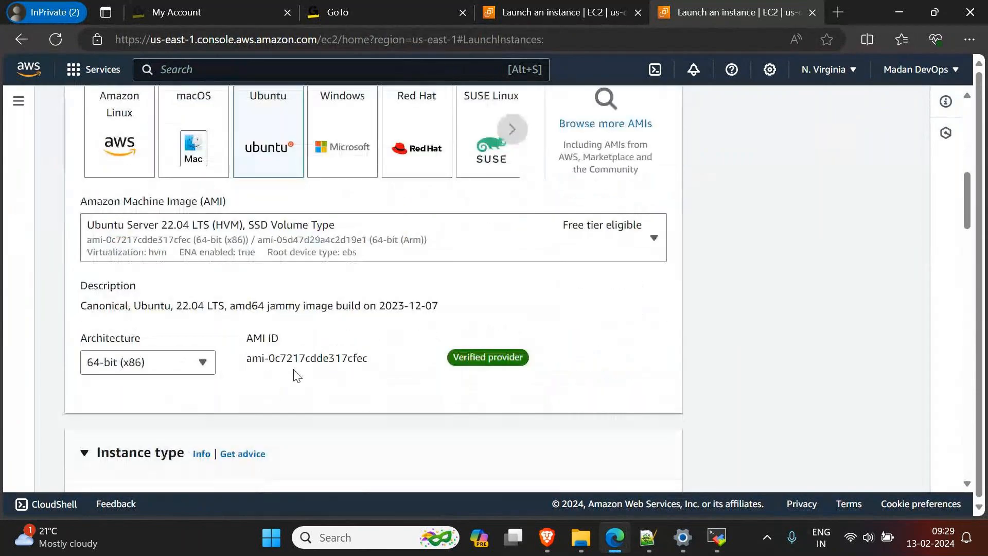
pyautogui.scroll(-9, 295, 375)
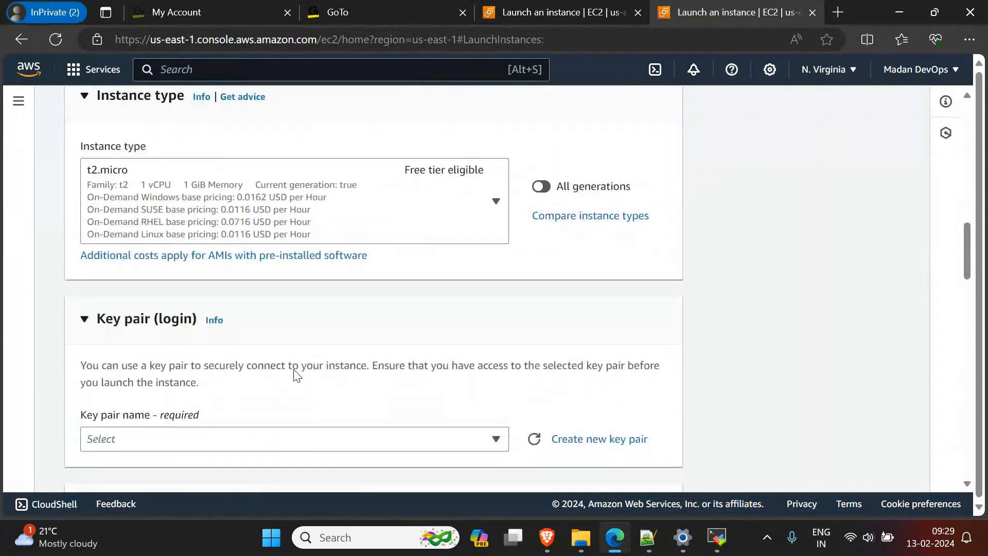
pyautogui.scroll(-4, 296, 375)
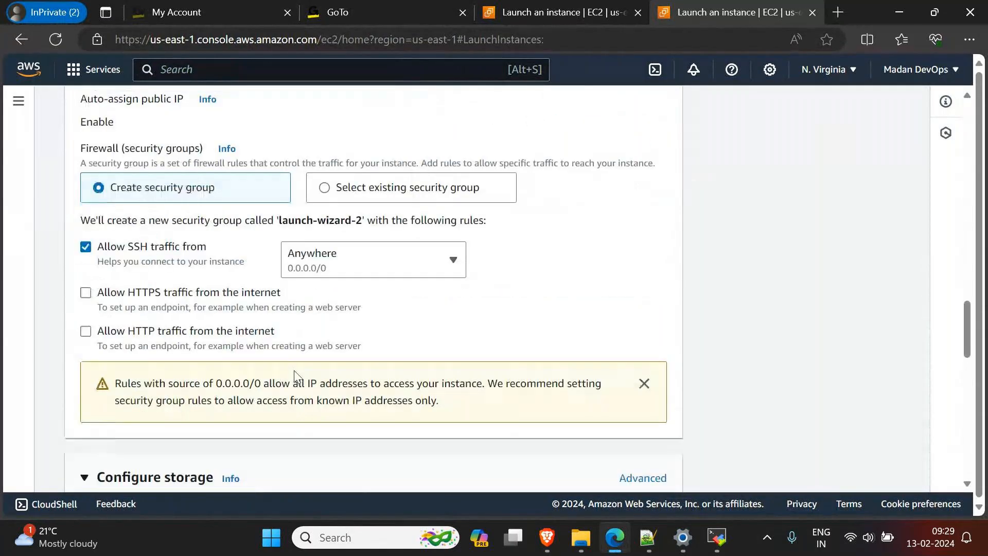
pyautogui.scroll(1, 294, 378)
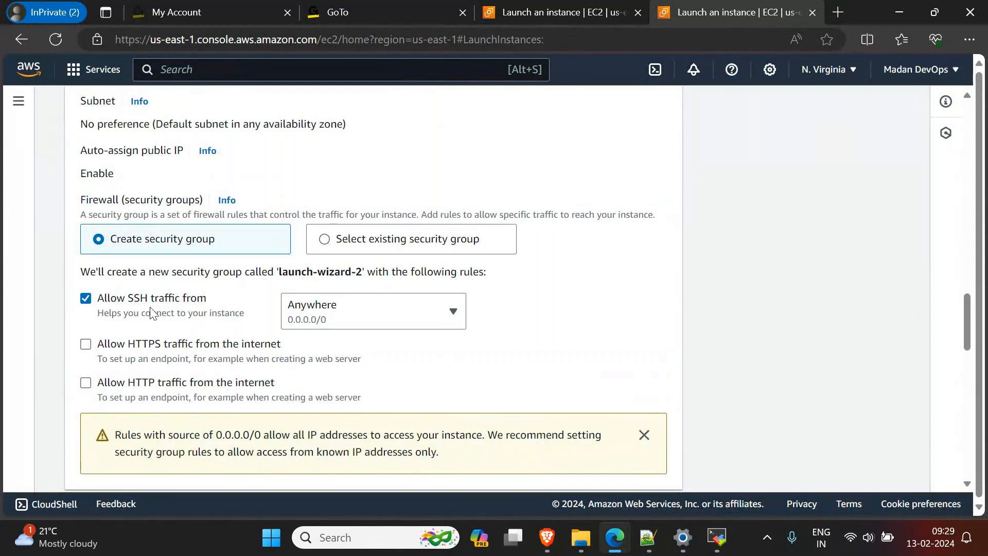
pyautogui.scroll(2, 152, 312)
pyautogui.scroll(1, 152, 313)
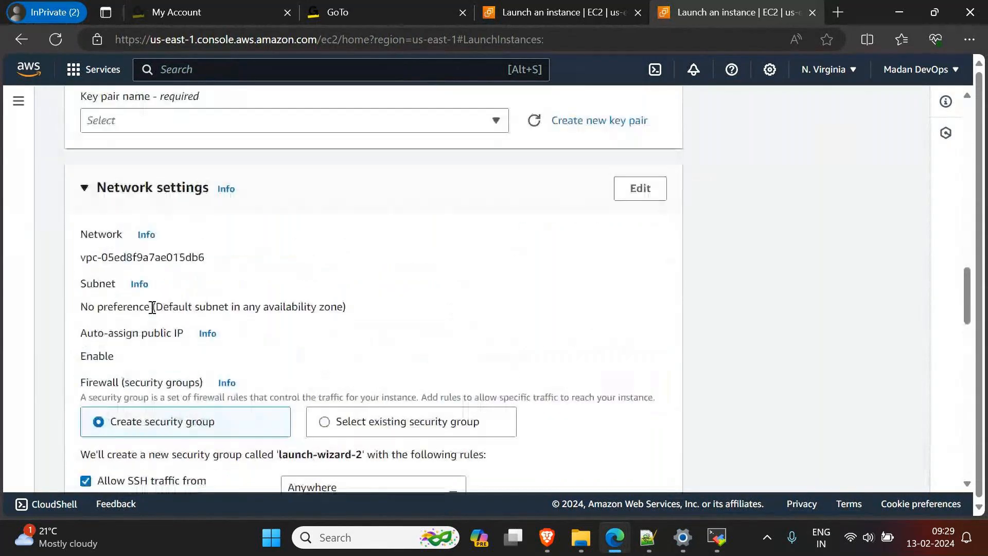
pyautogui.click(647, 193)
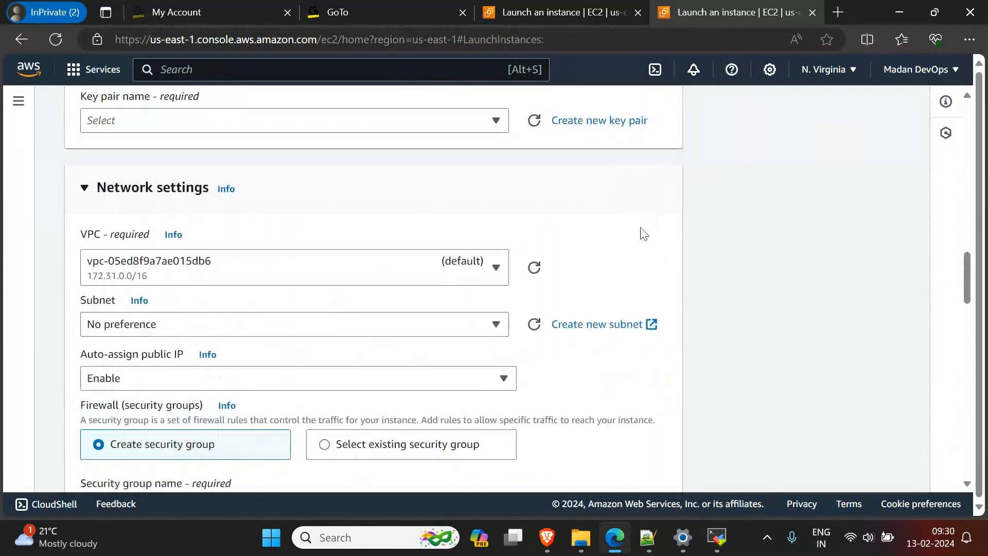
# Step: Add a second inbound security group rule and set its type to HTTP
pyautogui.scroll(-3, 643, 234)
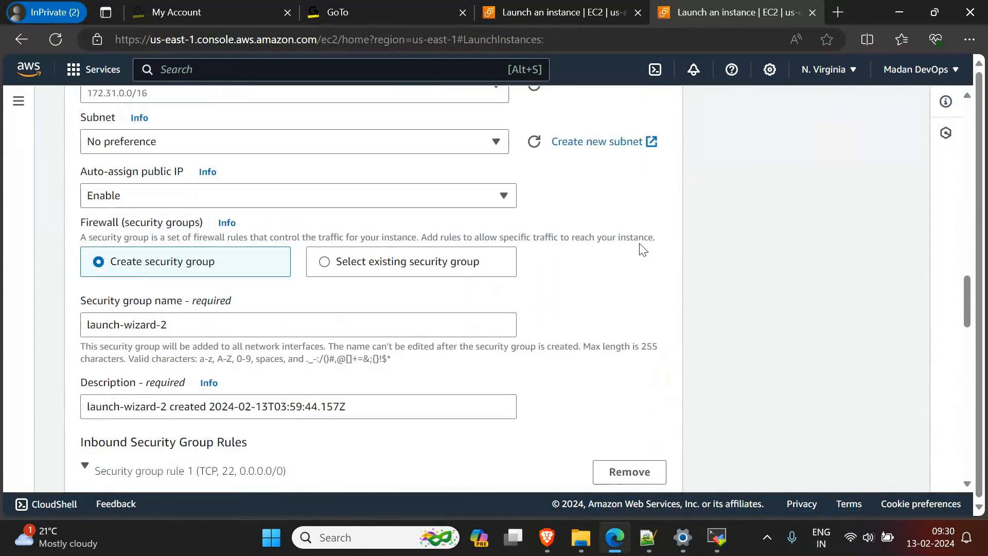
pyautogui.scroll(-4, 643, 250)
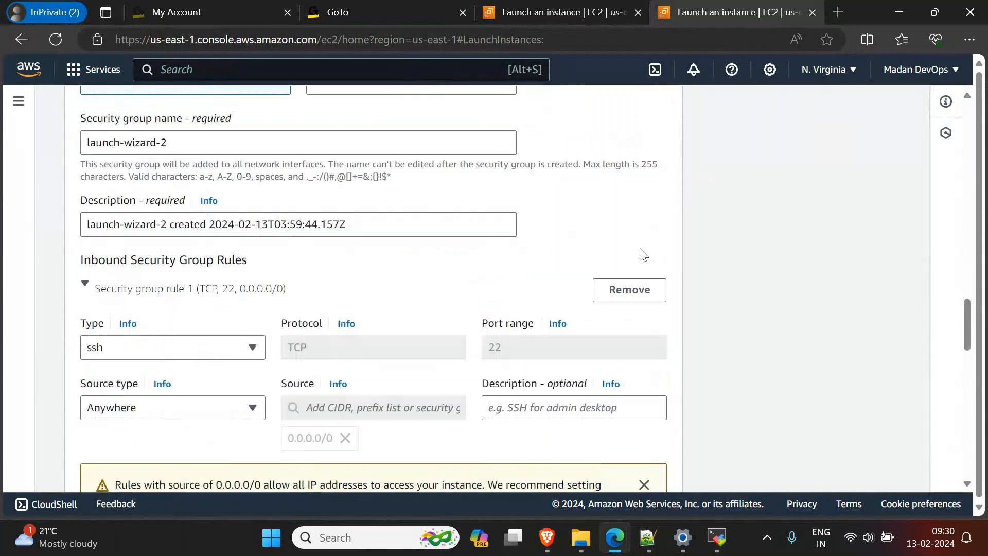
pyautogui.scroll(-2, 642, 256)
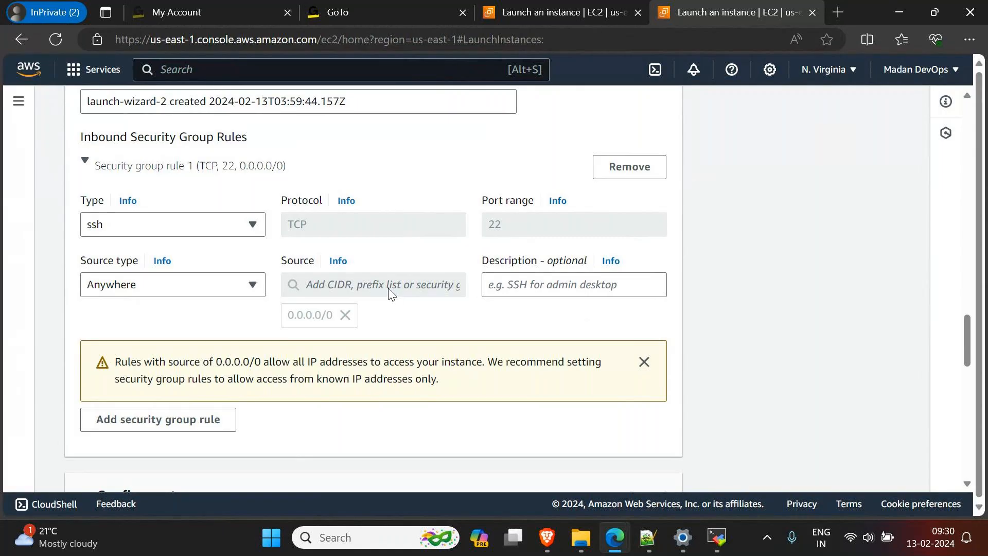
pyautogui.click(183, 417)
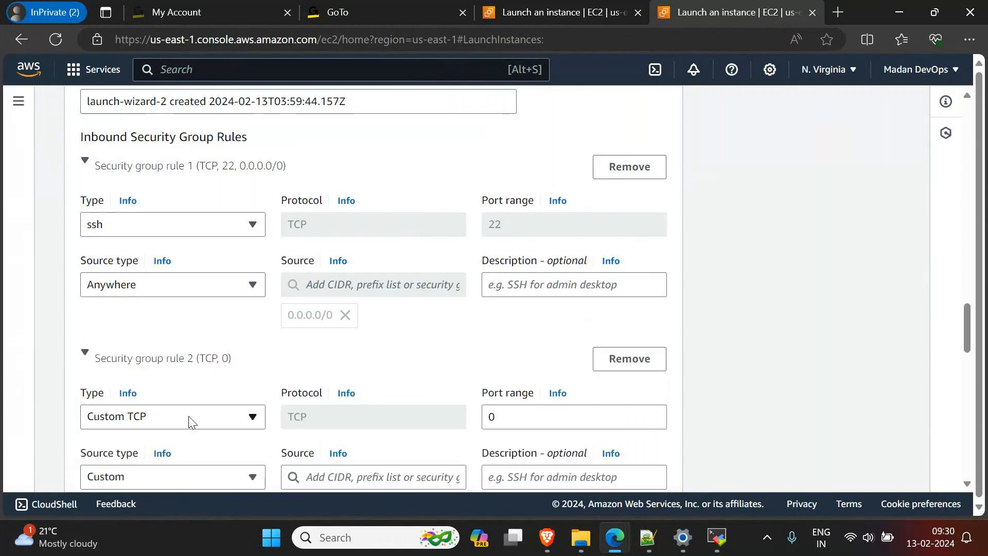
pyautogui.scroll(-2, 185, 419)
pyautogui.click(149, 295)
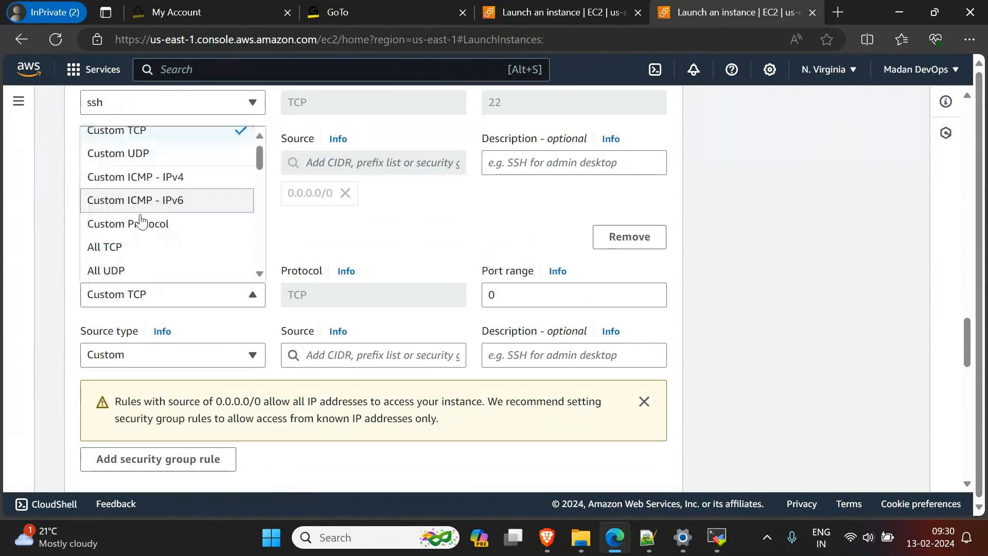
pyautogui.scroll(-3, 137, 226)
pyautogui.scroll(-1, 136, 261)
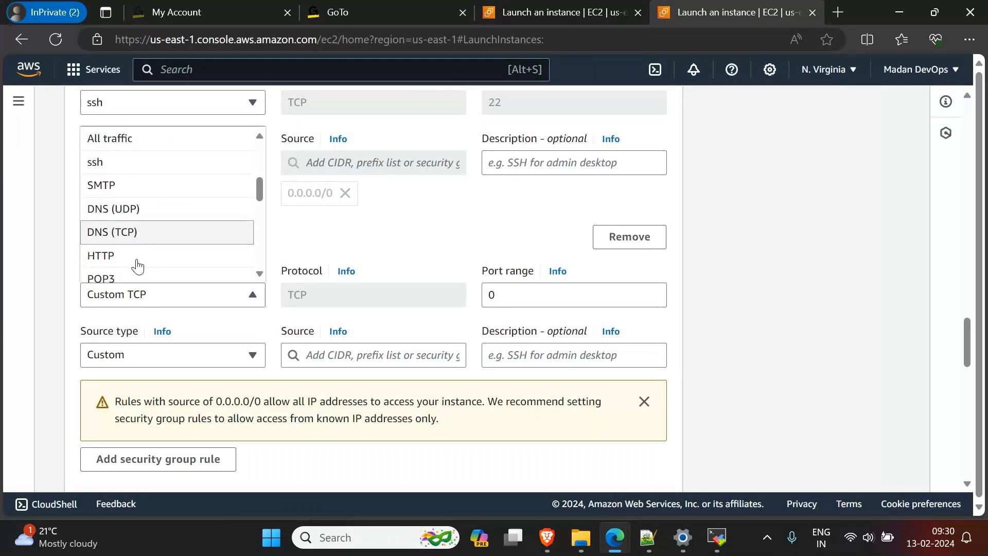
pyautogui.click(130, 257)
# Step: Look at the Ubuntu SSH session in MobaXterm alongside the inbound rules and return to the EC2 launch page
pyautogui.moveTo(717, 538)
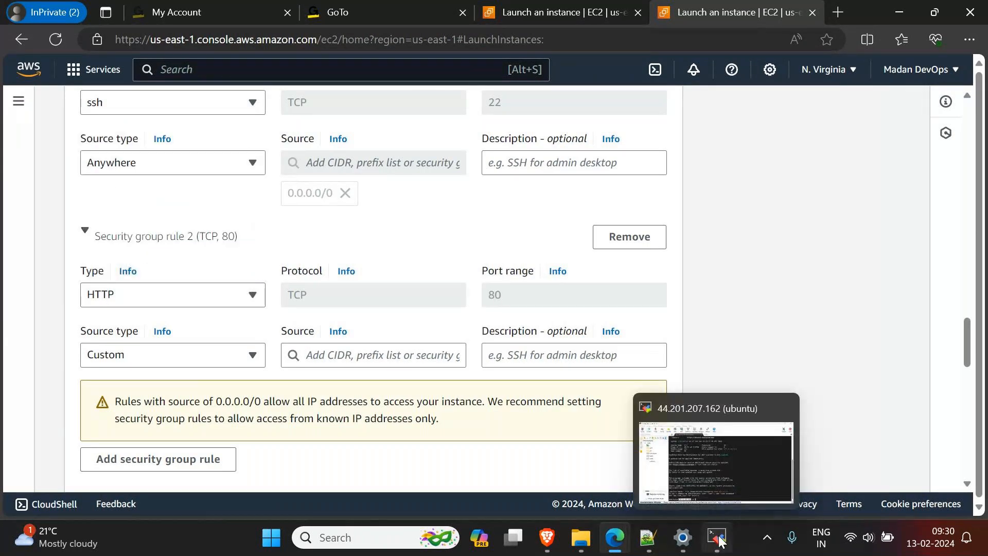
pyautogui.click(717, 538)
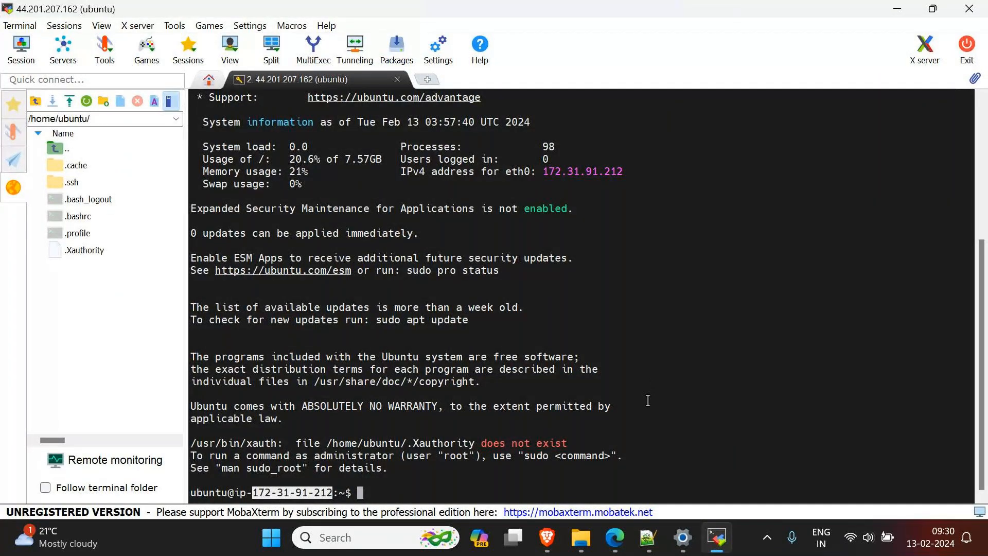
pyautogui.click(896, 9)
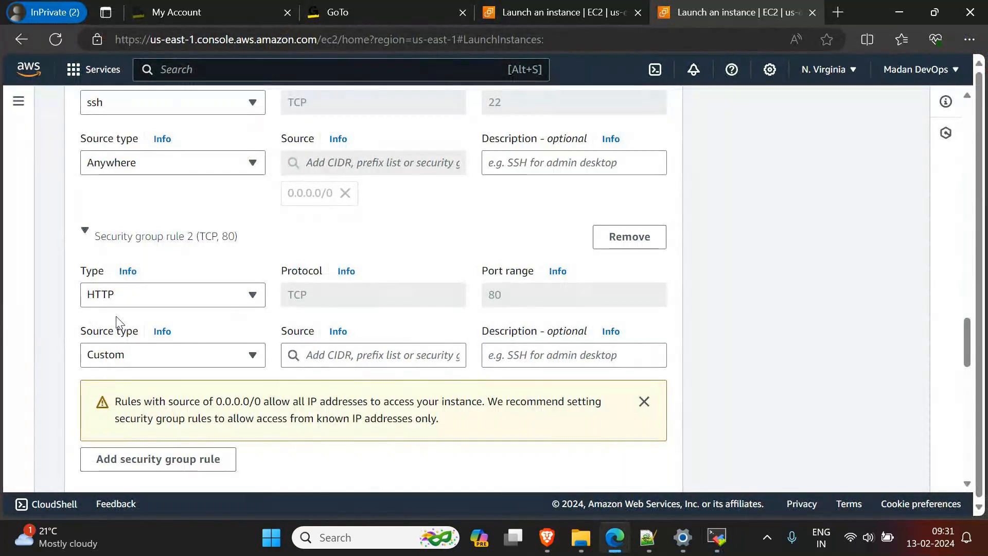
pyautogui.hotkey('alt', 'Tab')
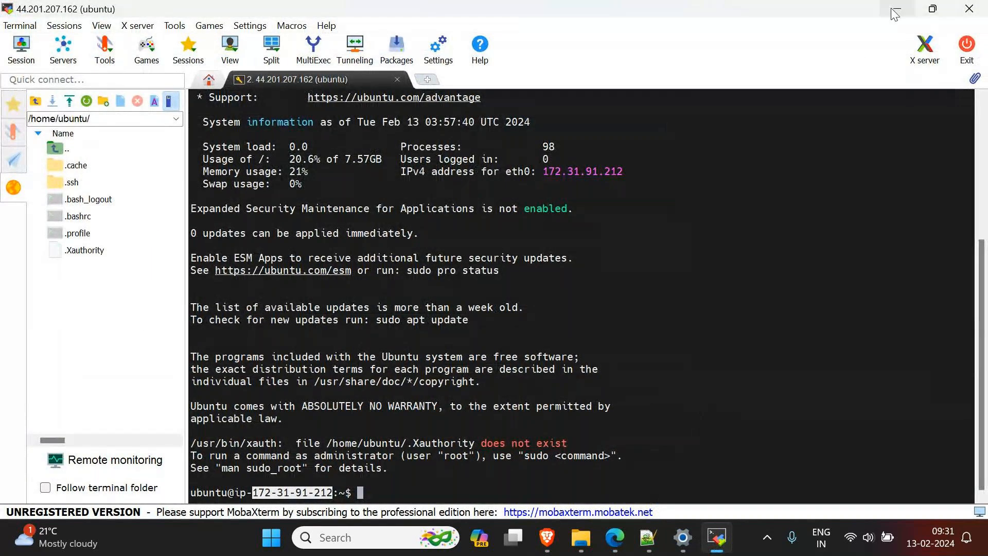
pyautogui.hotkey('alt', 'Tab')
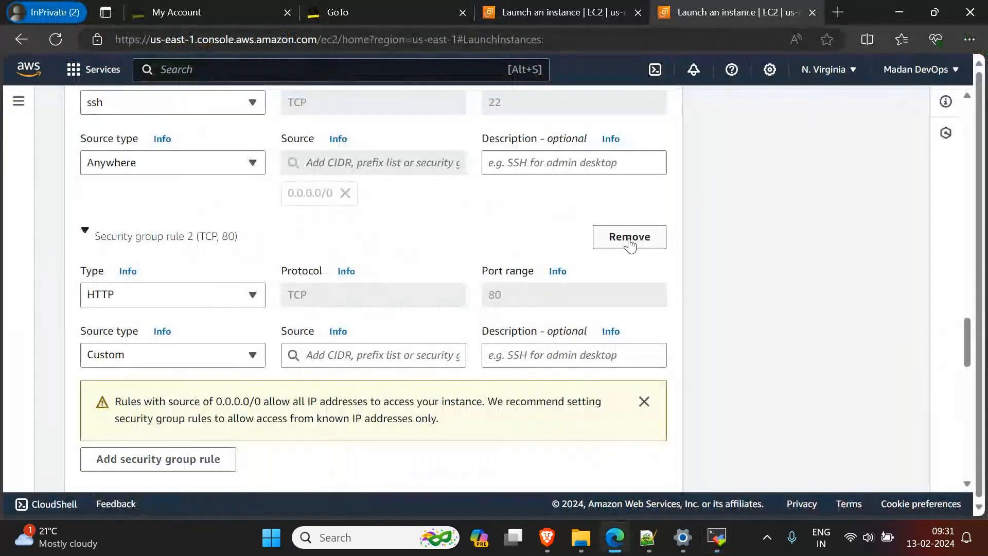
# Step: Replace the HTTP security group rule with a new blank rule and look through the rule types it offers
pyautogui.click(663, 246)
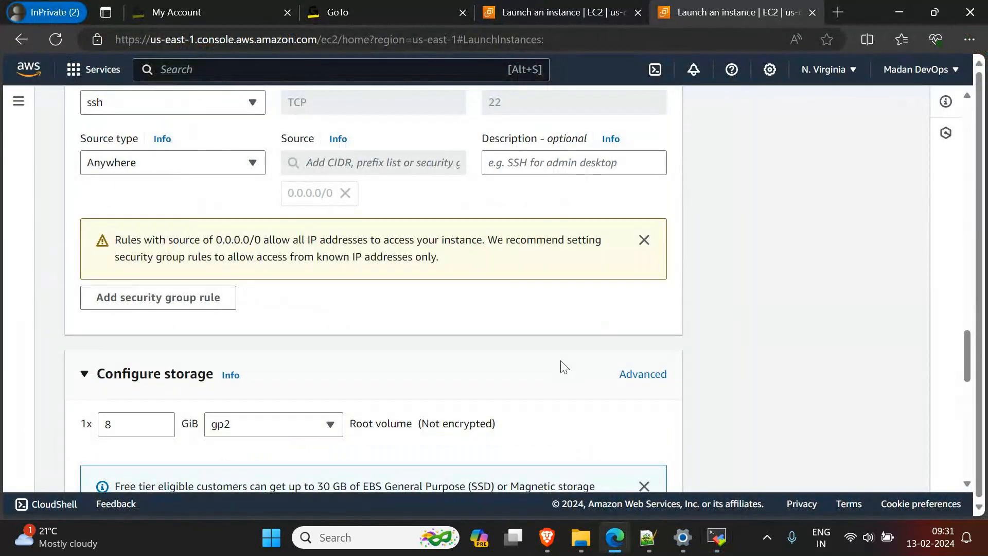
pyautogui.click(222, 304)
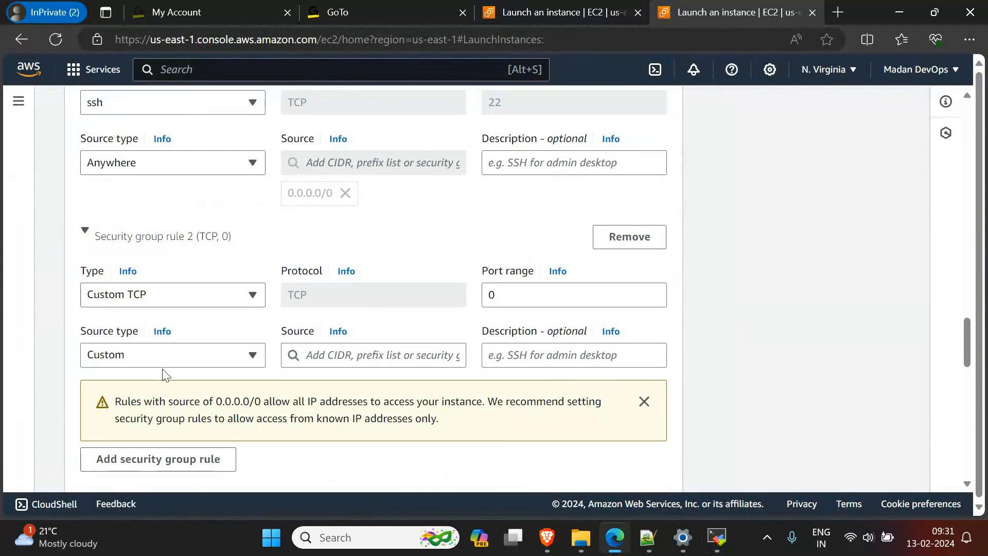
pyautogui.click(152, 298)
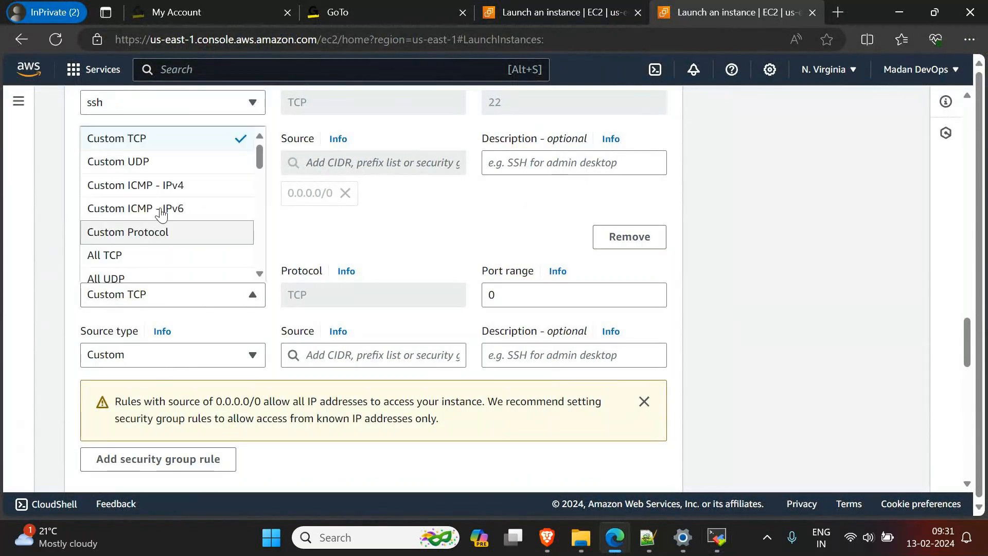
pyautogui.scroll(-3, 159, 211)
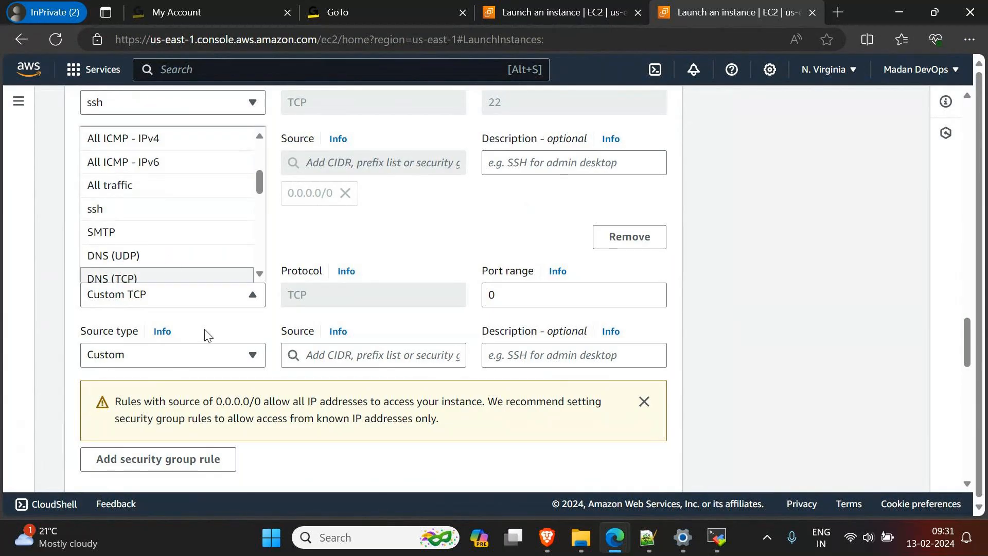
pyautogui.scroll(3, 168, 255)
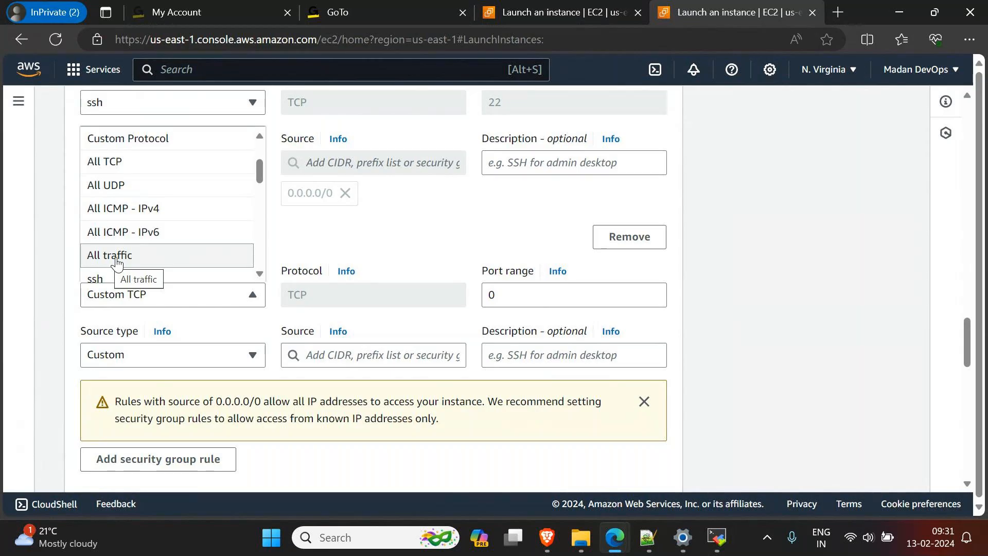
pyautogui.scroll(-2, 117, 263)
pyautogui.scroll(-3, 122, 256)
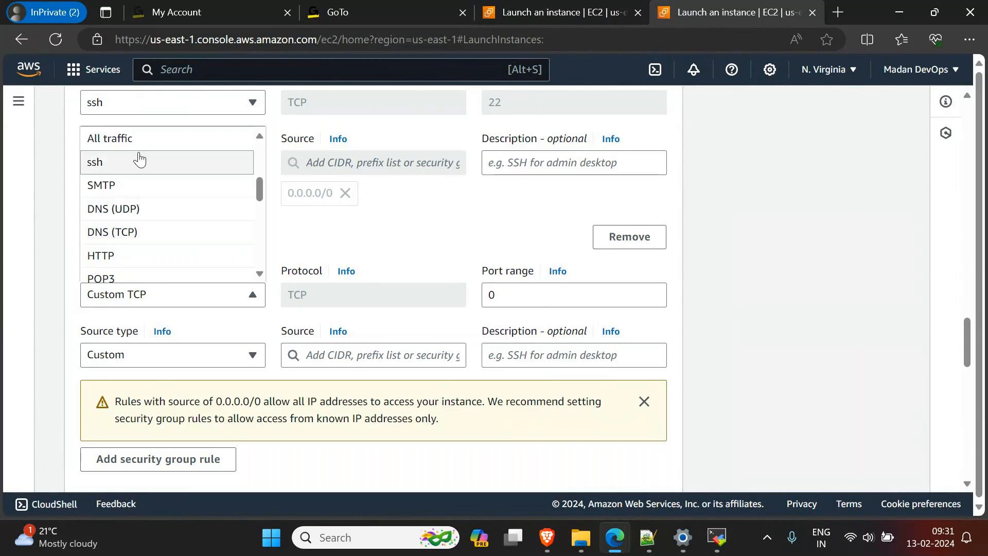
pyautogui.click(746, 395)
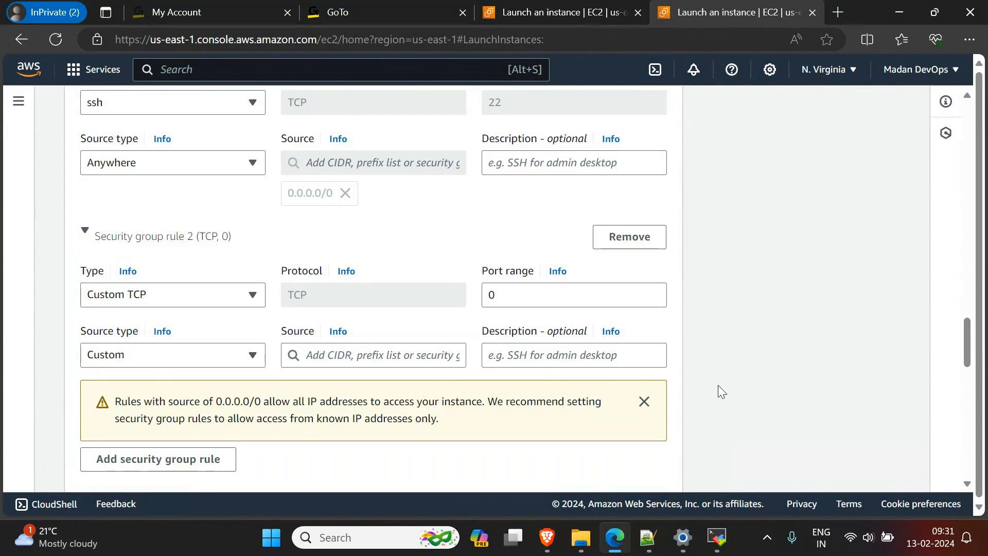
# Step: Look through the second rule's types once more and remove that rule from the inbound security group rules
pyautogui.click(228, 295)
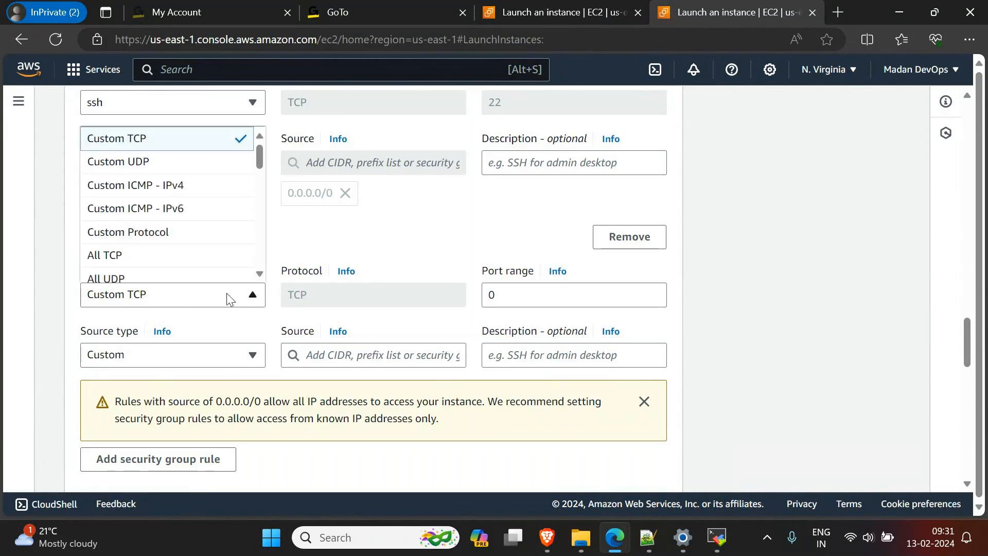
pyautogui.scroll(3, 172, 199)
pyautogui.scroll(-1, 129, 411)
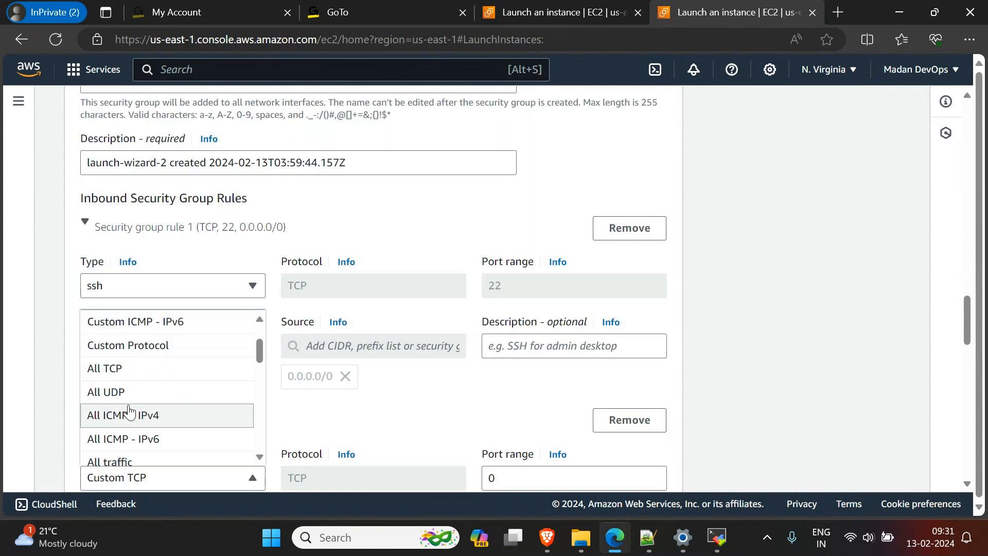
pyautogui.scroll(-1, 155, 428)
pyautogui.click(731, 318)
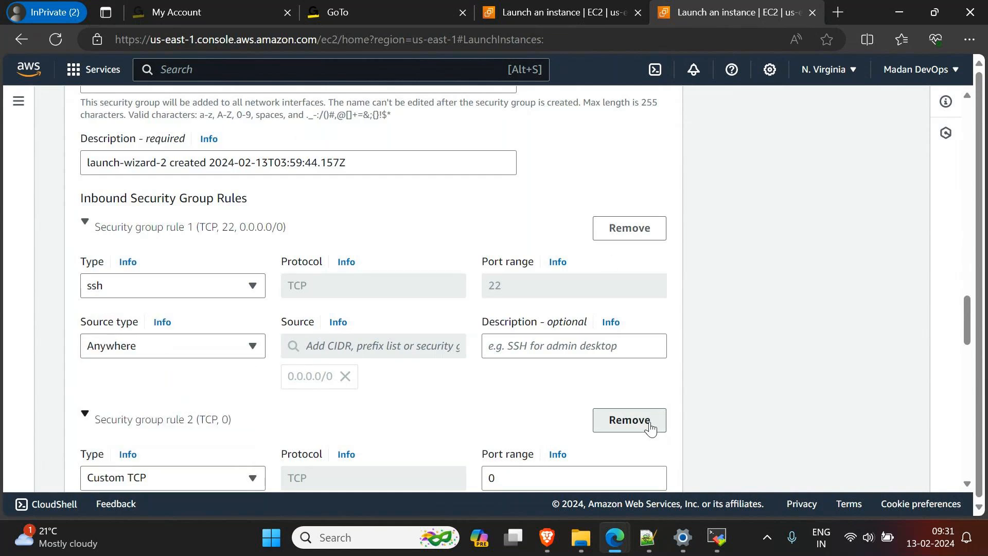
pyautogui.click(629, 420)
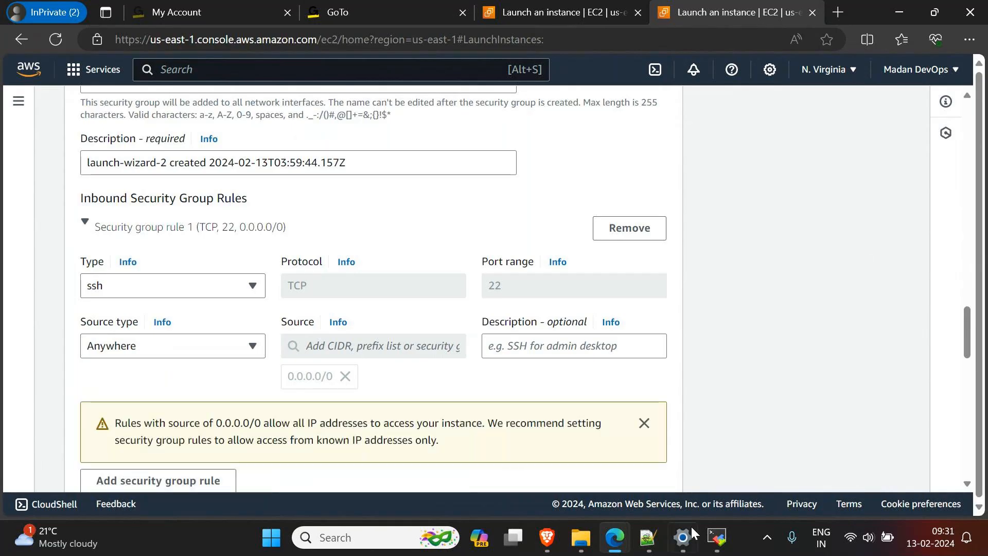
# Step: Check the GoTo meeting window for chat messages and return to the EC2 launch page
pyautogui.moveTo(620, 547)
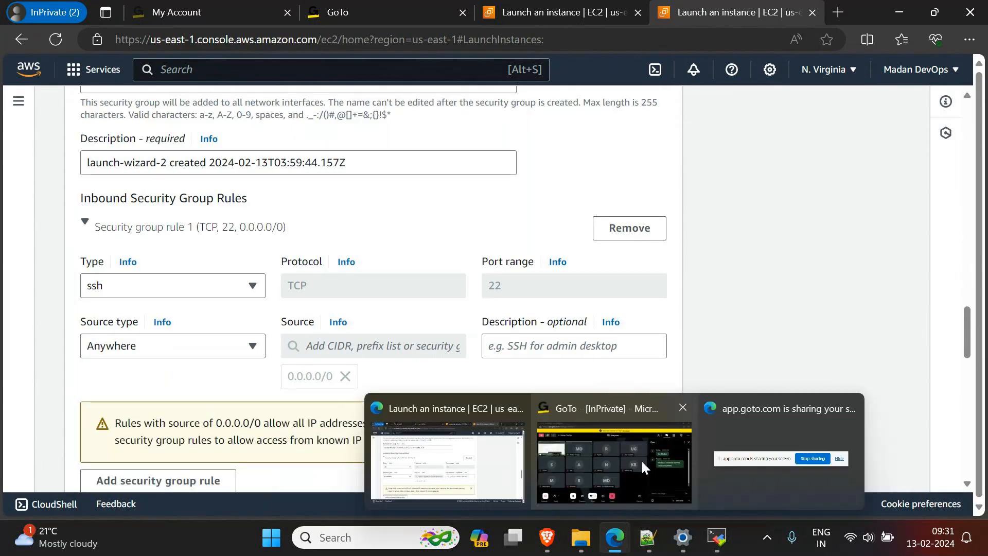
pyautogui.click(641, 459)
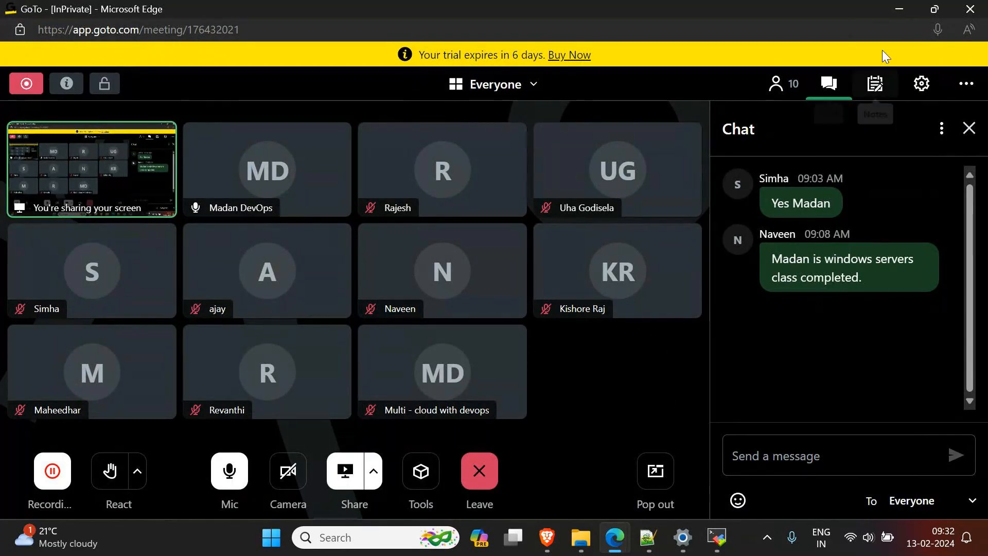
pyautogui.click(899, 7)
pyautogui.click(733, 12)
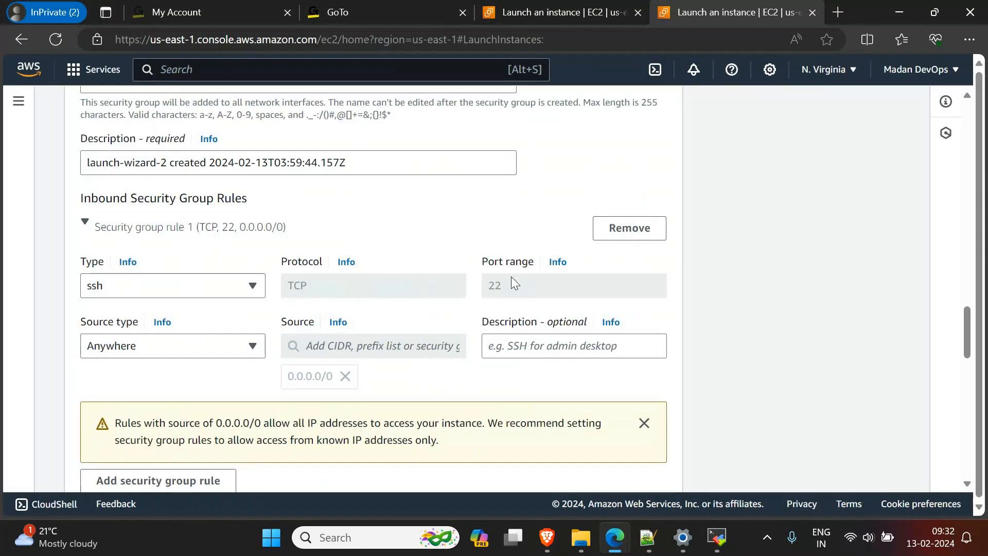
# Step: Go back to the machine image section and choose Amazon Linux for the new instance
pyautogui.scroll(3, 554, 298)
pyautogui.scroll(1, 554, 297)
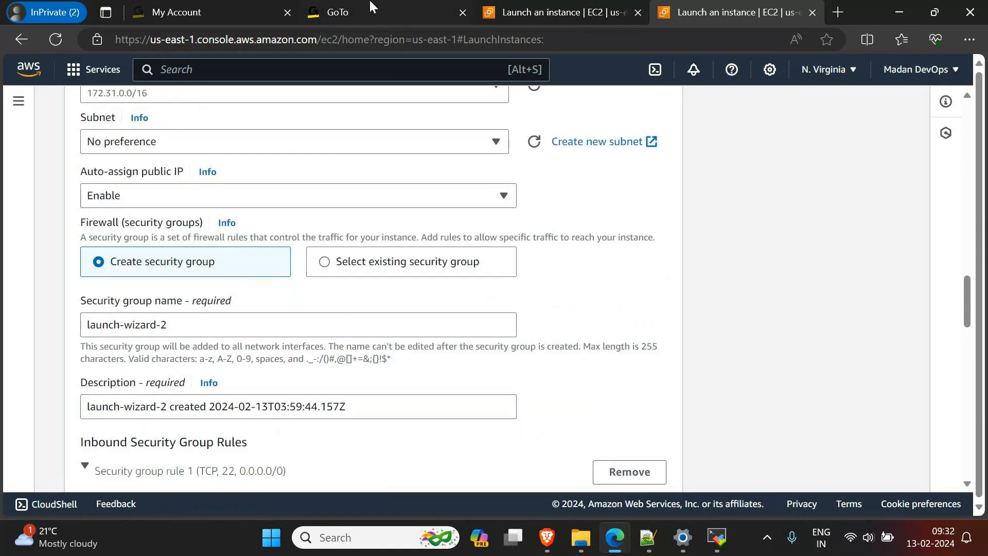
pyautogui.scroll(15, 305, 323)
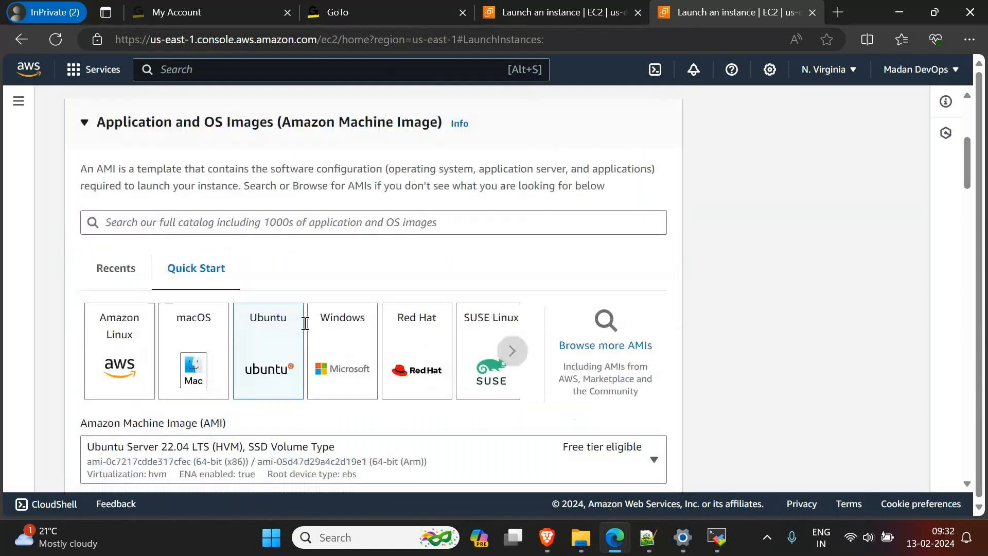
pyautogui.click(120, 440)
pyautogui.scroll(-3, 234, 375)
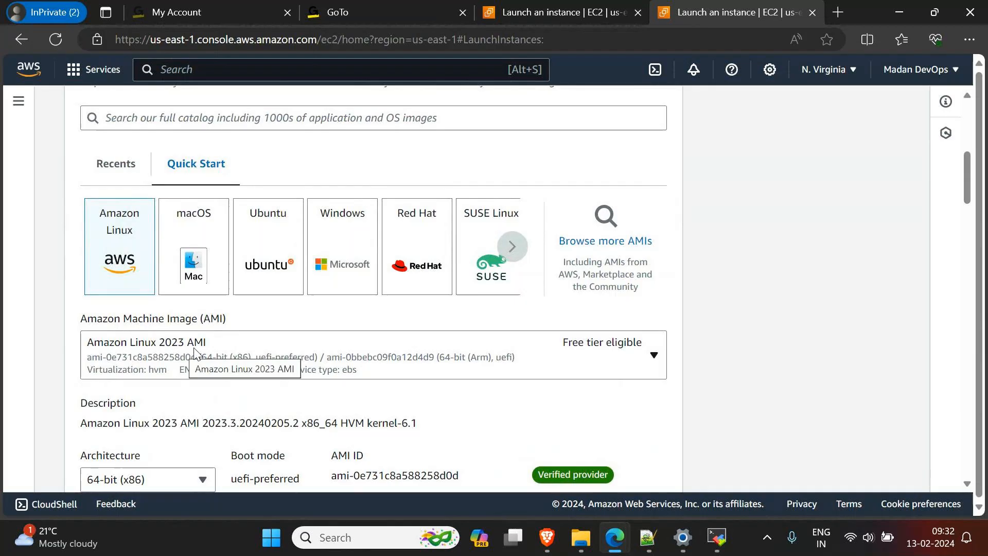
# Step: Select KeyPairFeb12 as the key pair for the new instance
pyautogui.scroll(-1, 324, 407)
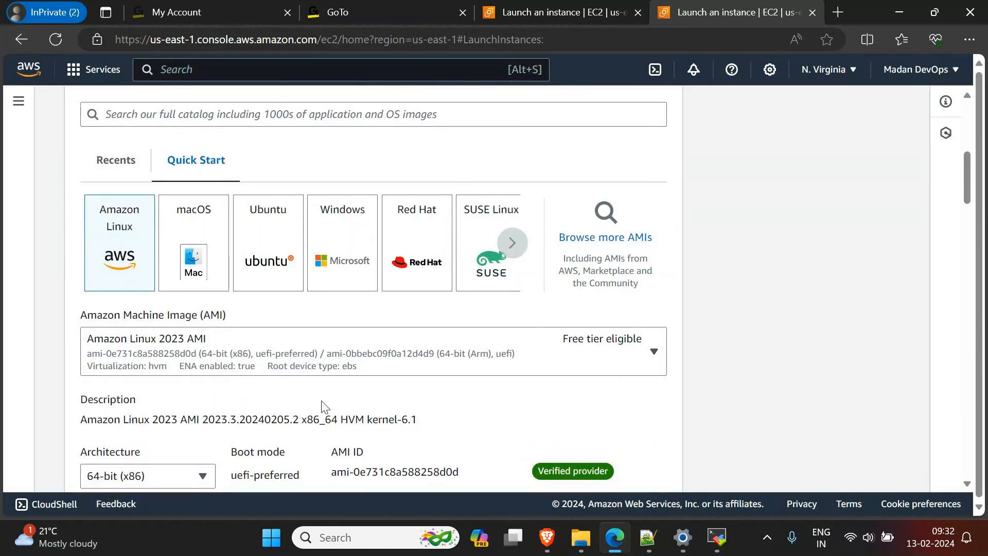
pyautogui.scroll(-10, 324, 407)
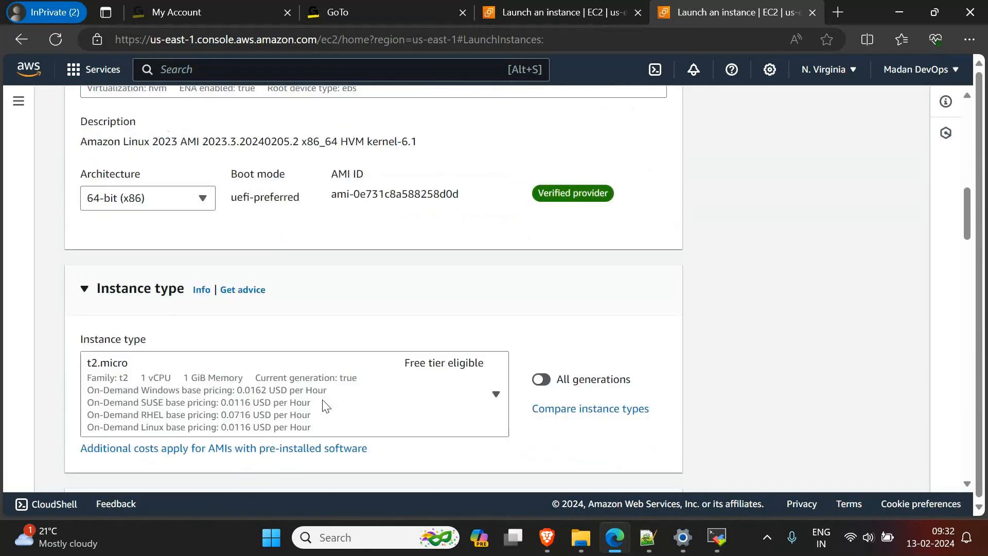
pyautogui.click(315, 250)
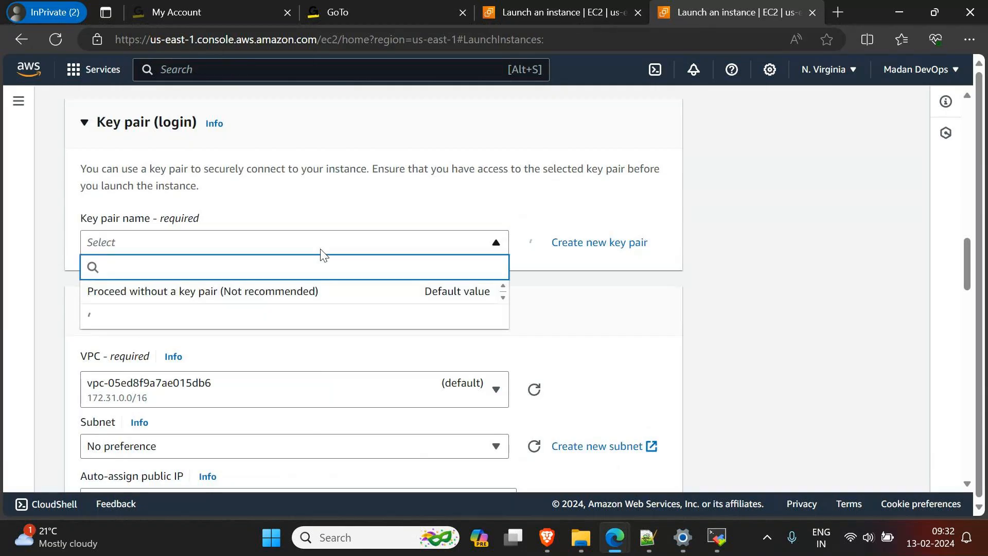
pyautogui.click(155, 328)
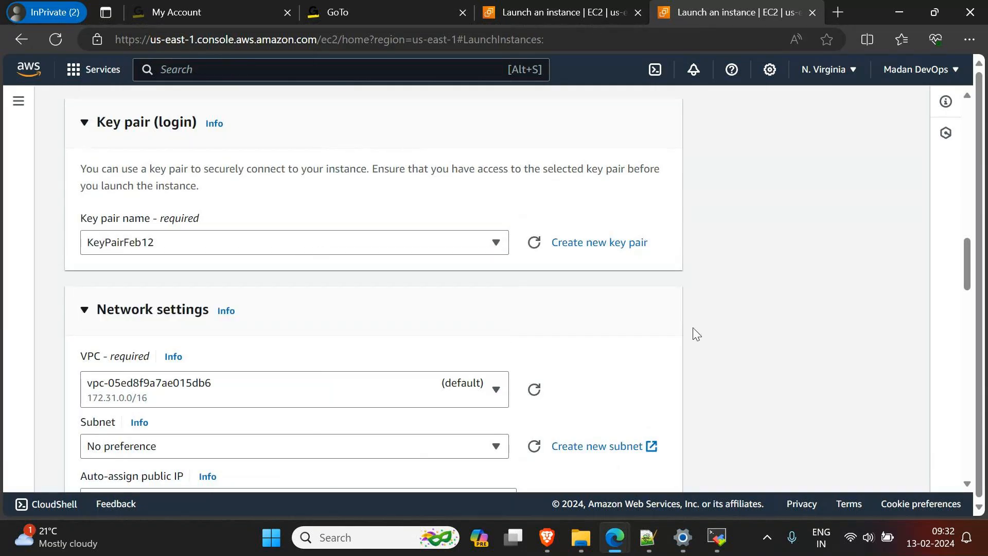
# Step: Review the network settings, including the VPC, subnet, security group name and the inbound SSH rule, collapsing and re-expanding the section
pyautogui.scroll(-5, 695, 334)
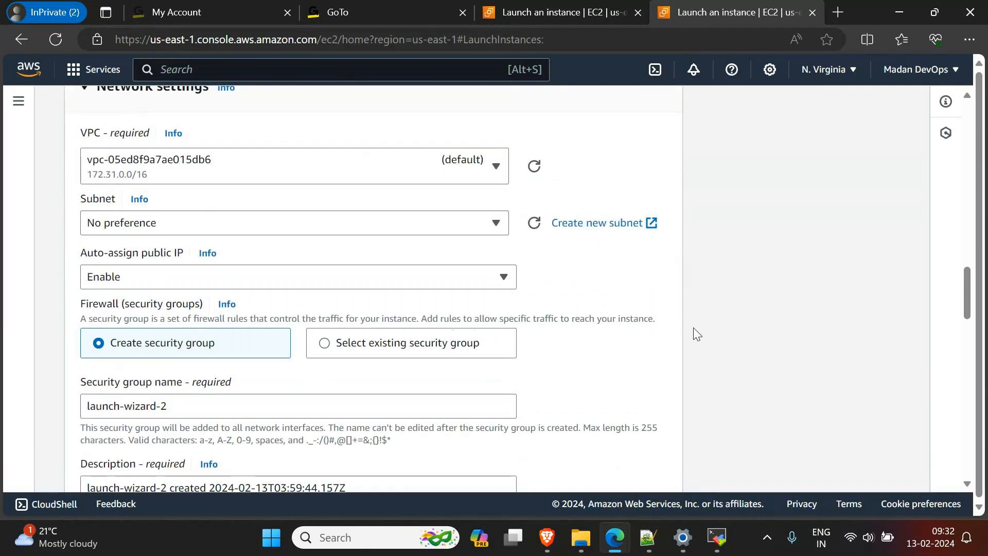
pyautogui.scroll(-4, 694, 334)
pyautogui.scroll(3, 694, 335)
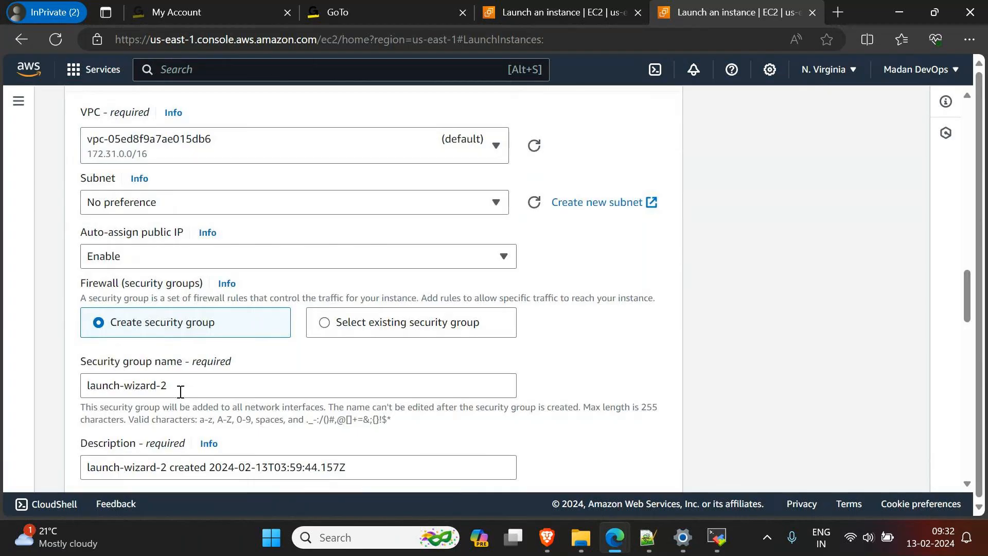
pyautogui.scroll(-5, 180, 393)
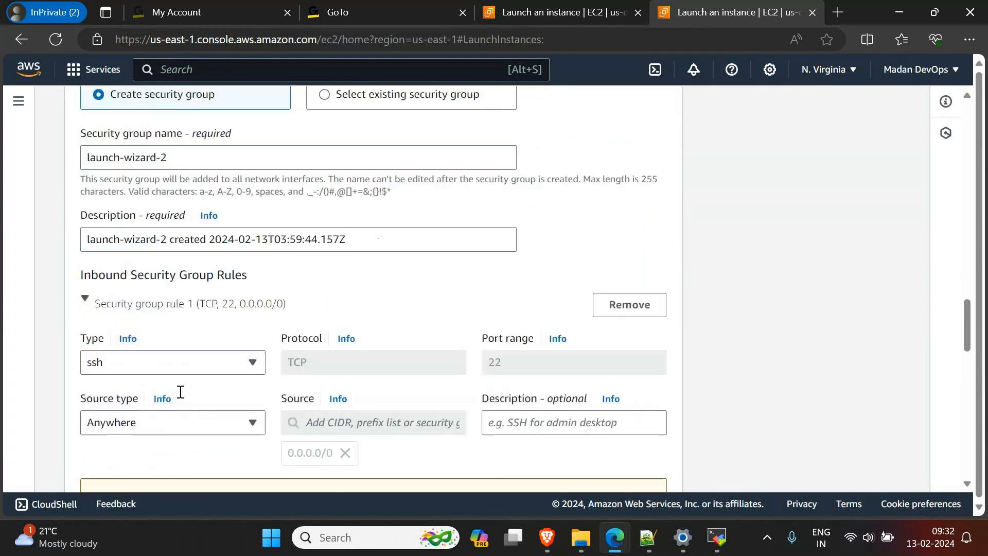
pyautogui.scroll(-2, 180, 393)
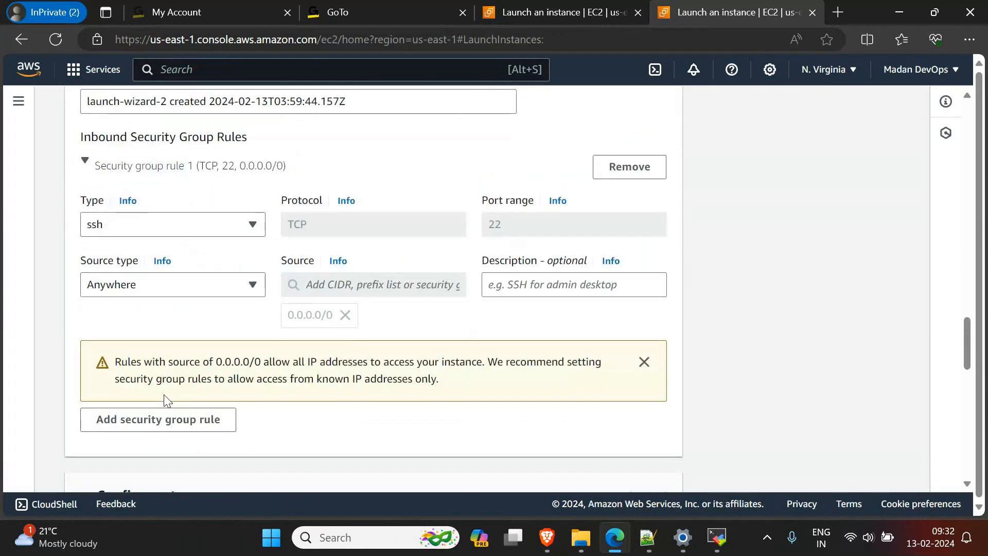
pyautogui.scroll(9, 166, 401)
pyautogui.click(85, 189)
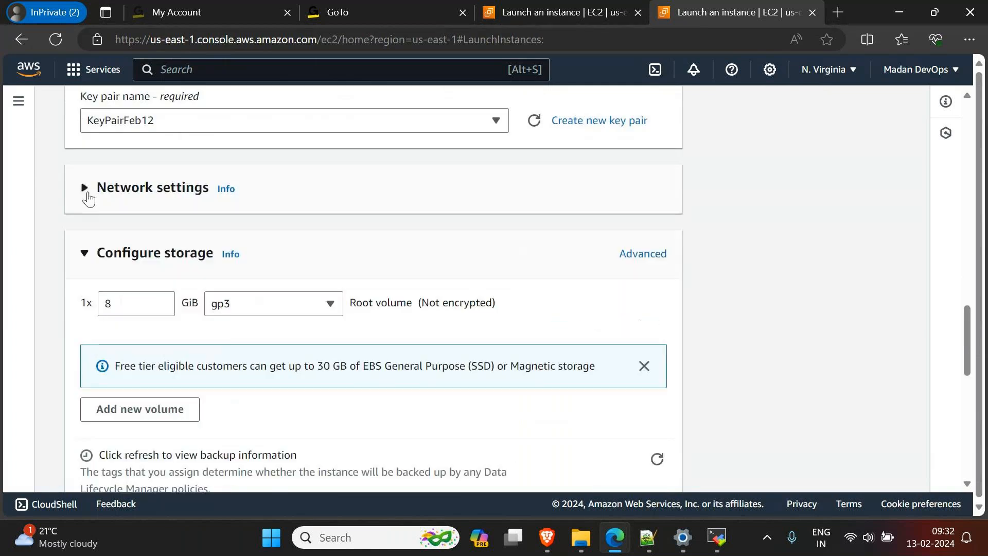
pyautogui.click(87, 194)
pyautogui.scroll(-5, 504, 277)
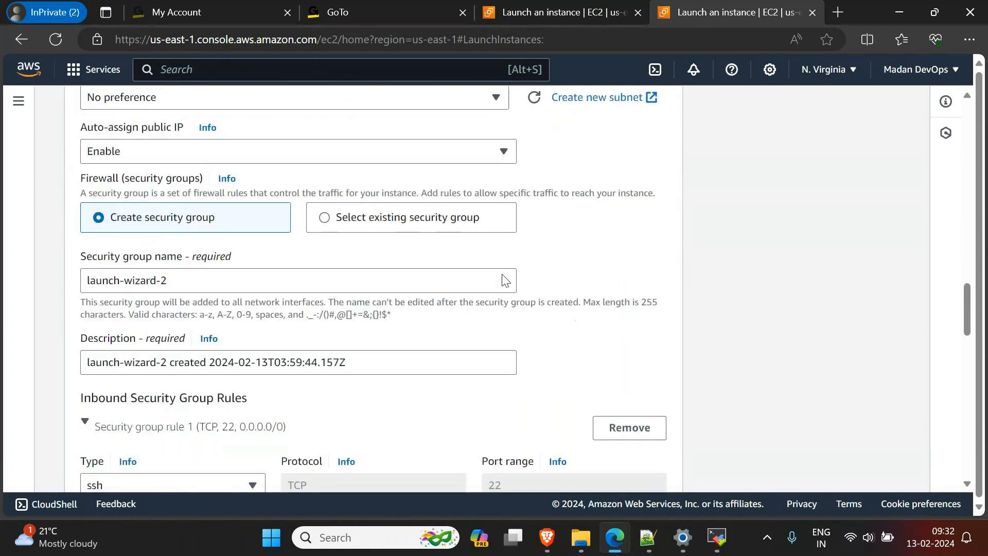
pyautogui.scroll(-5, 504, 277)
pyautogui.scroll(3, 504, 277)
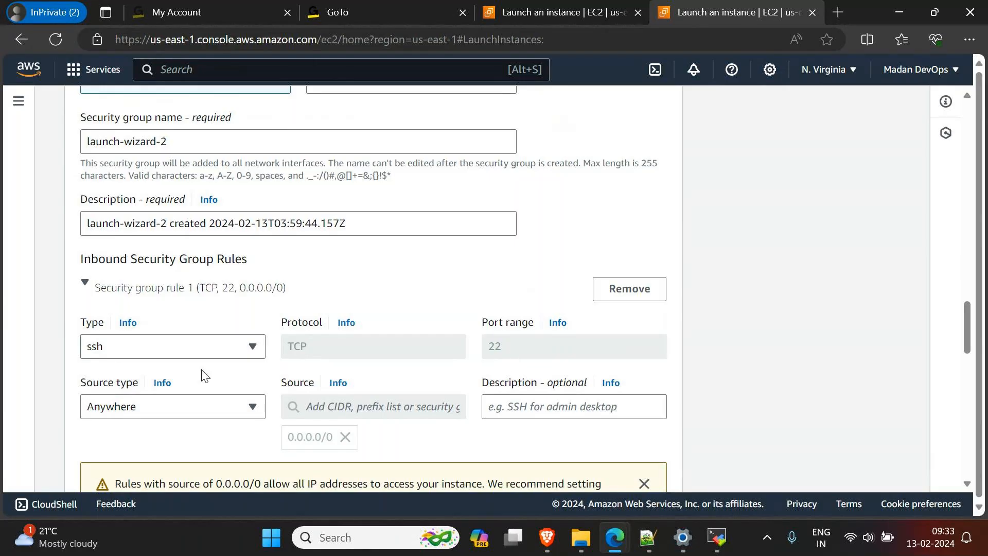
pyautogui.scroll(-2, 612, 368)
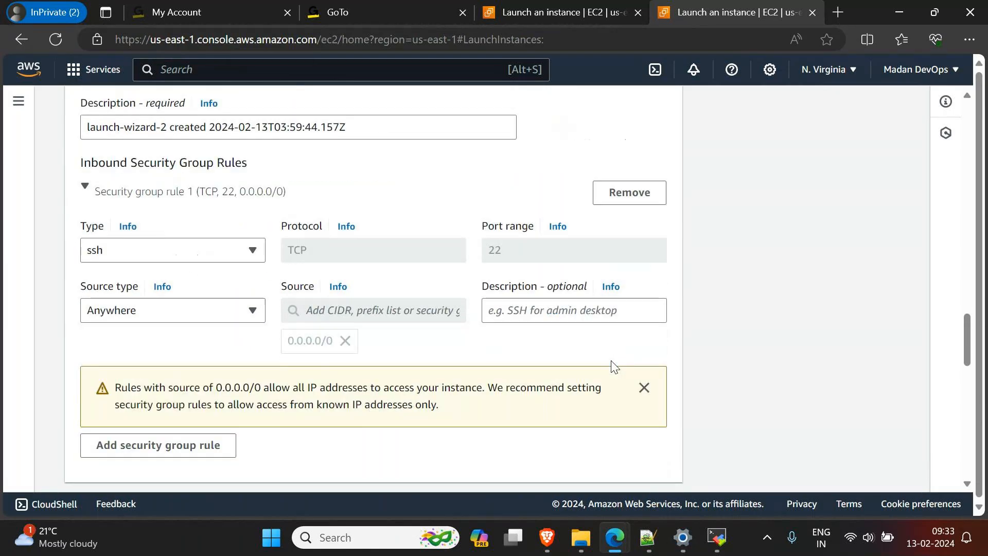
# Step: Examine the storage configuration and the launch summary's software image, instance type, firewall and volume entries
pyautogui.scroll(-5, 613, 368)
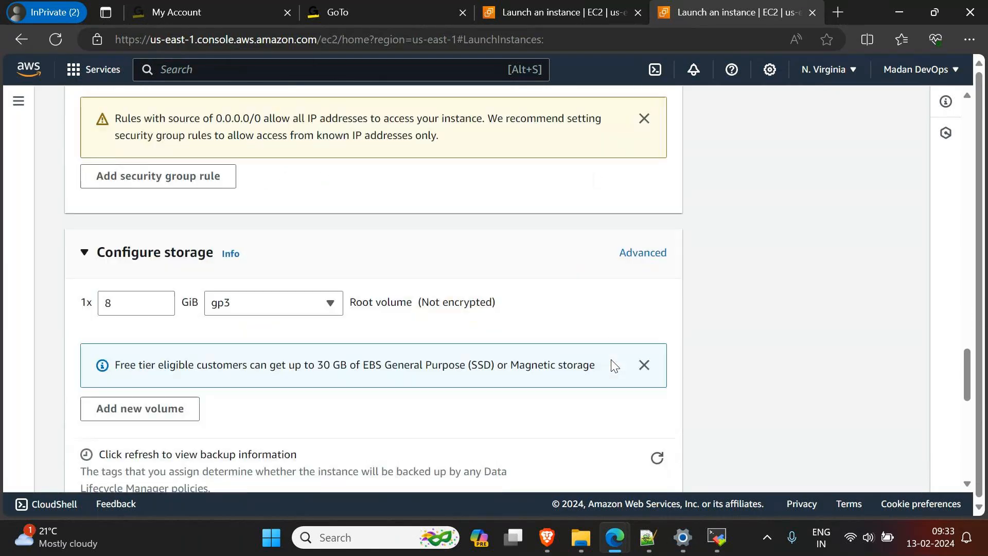
pyautogui.scroll(-5, 613, 367)
pyautogui.scroll(5, 612, 364)
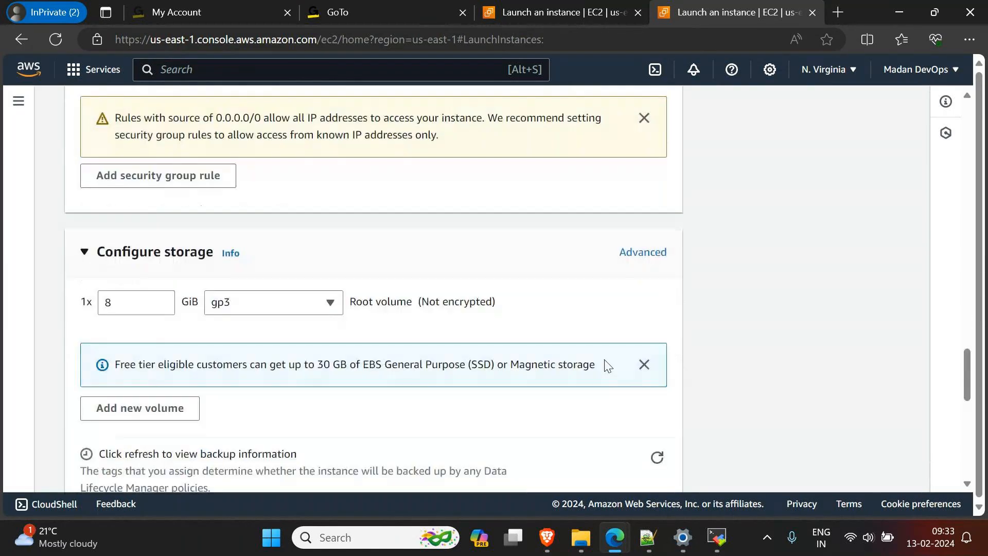
pyautogui.scroll(-9, 154, 331)
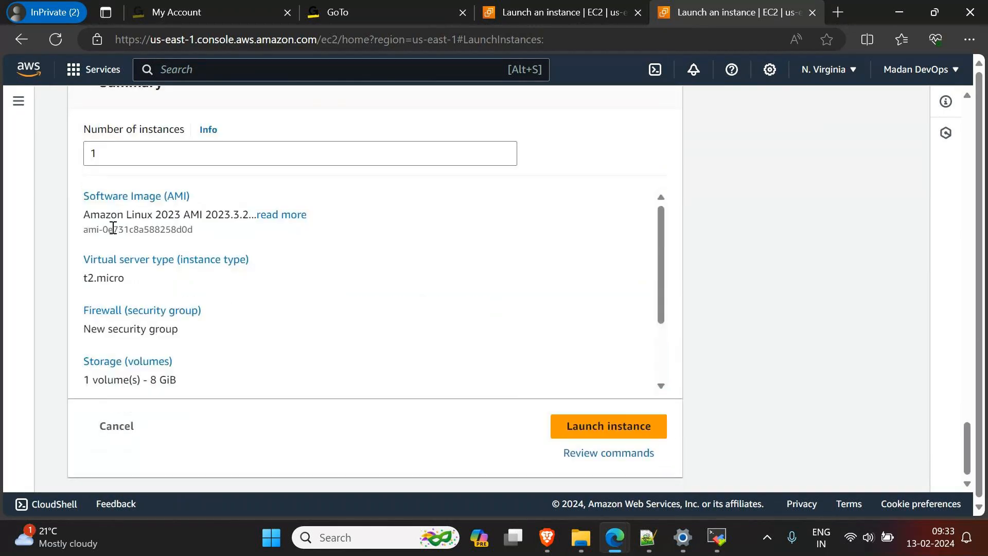
pyautogui.scroll(2, 106, 216)
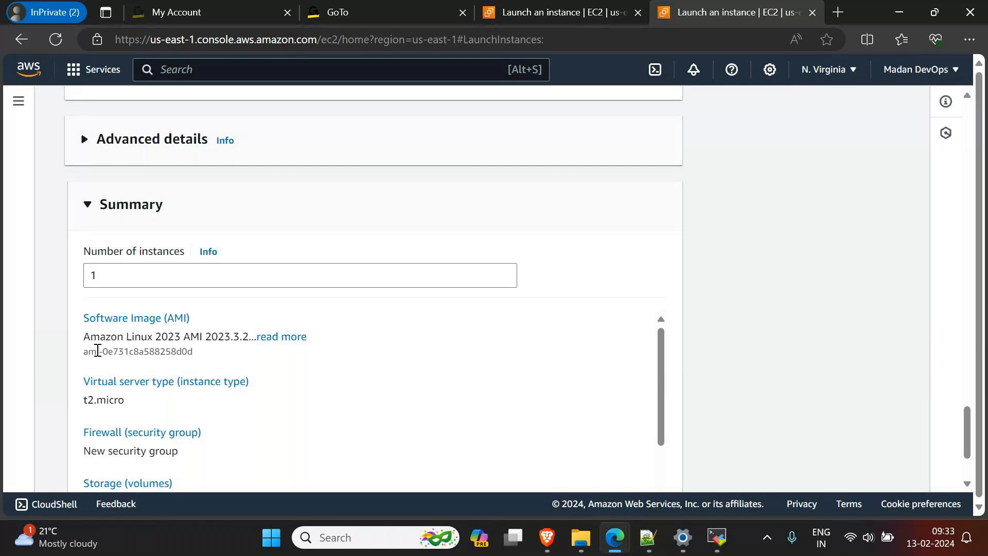
pyautogui.moveTo(85, 338); pyautogui.dragTo(162, 341)
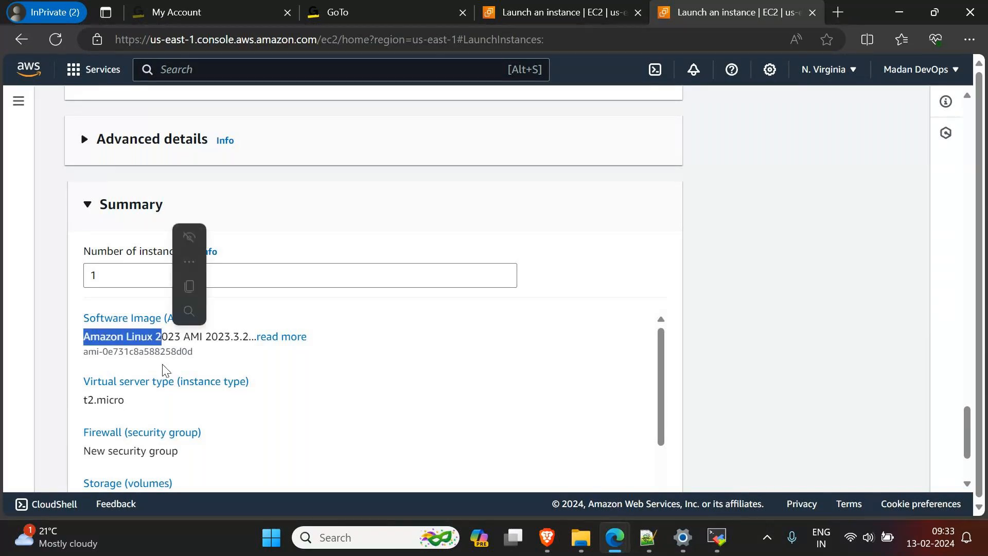
pyautogui.scroll(-1, 112, 375)
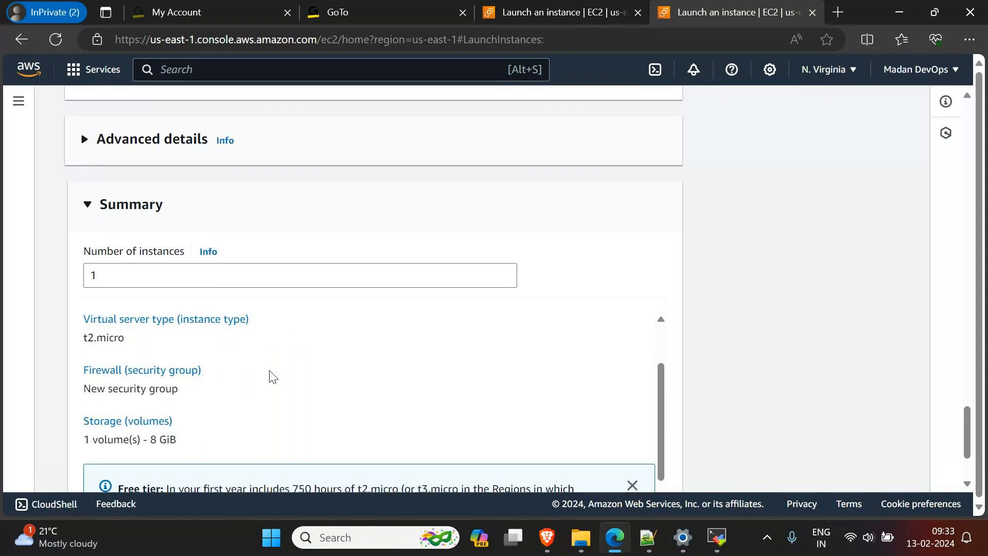
# Step: Launch the configured Amazon Linux instance from the launch summary
pyautogui.scroll(-1, 373, 389)
pyautogui.scroll(-3, 373, 389)
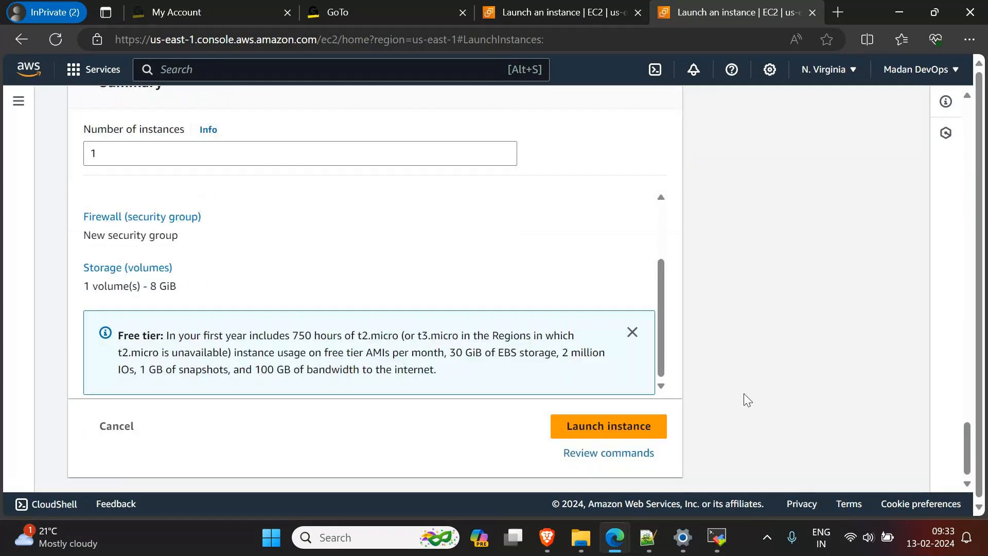
pyautogui.click(591, 437)
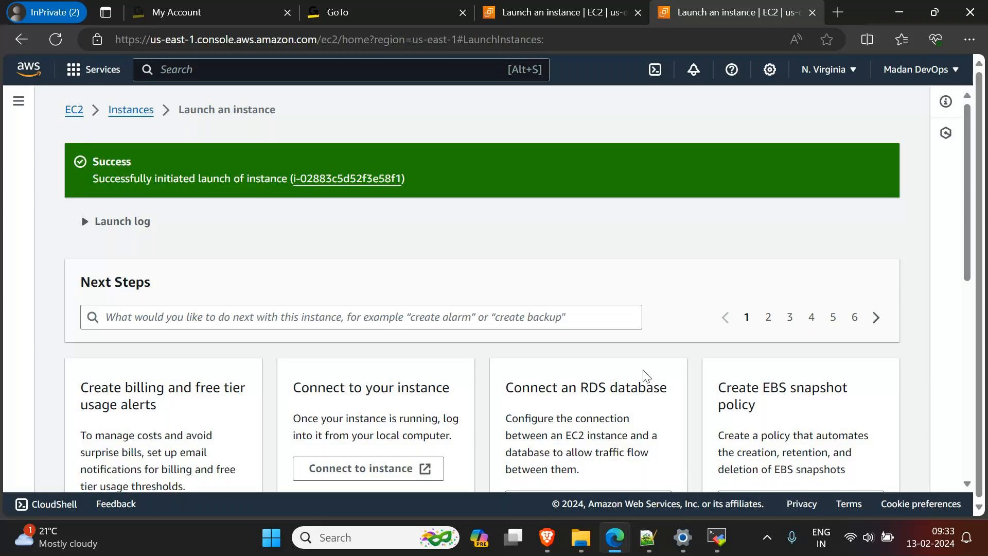
# Step: Open the EC2 instances list, slightly enlarge the details pane and refresh the list
pyautogui.click(122, 114)
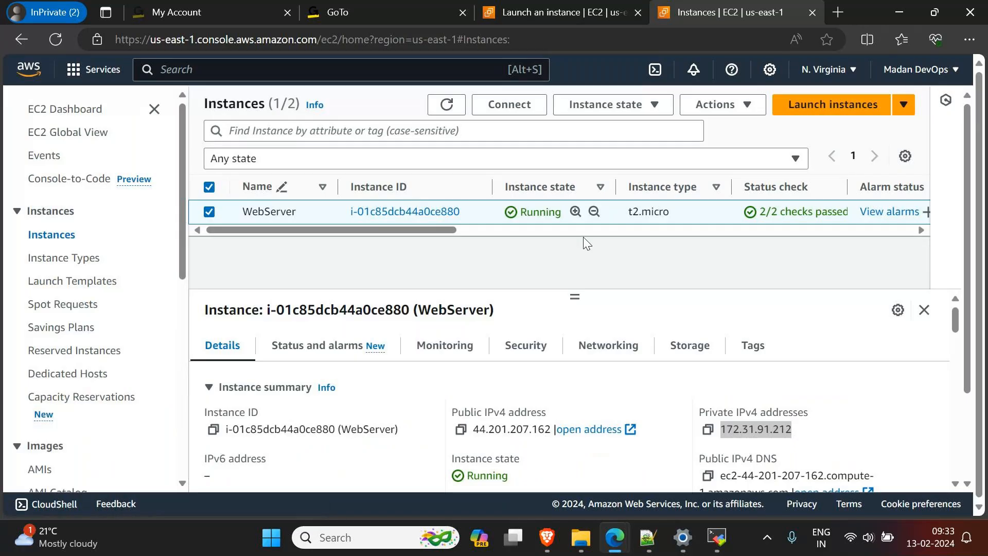
pyautogui.moveTo(574, 300); pyautogui.dragTo(574, 274)
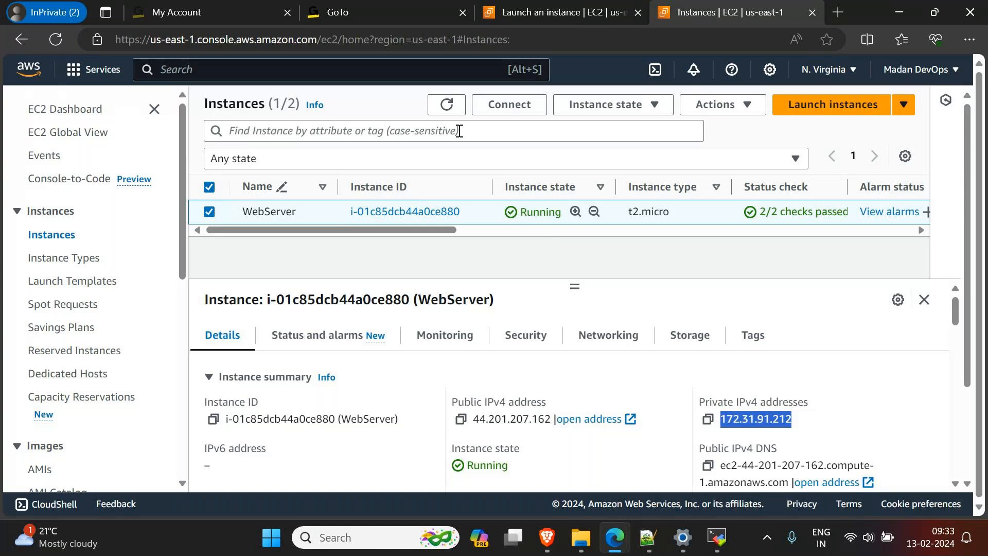
pyautogui.click(449, 109)
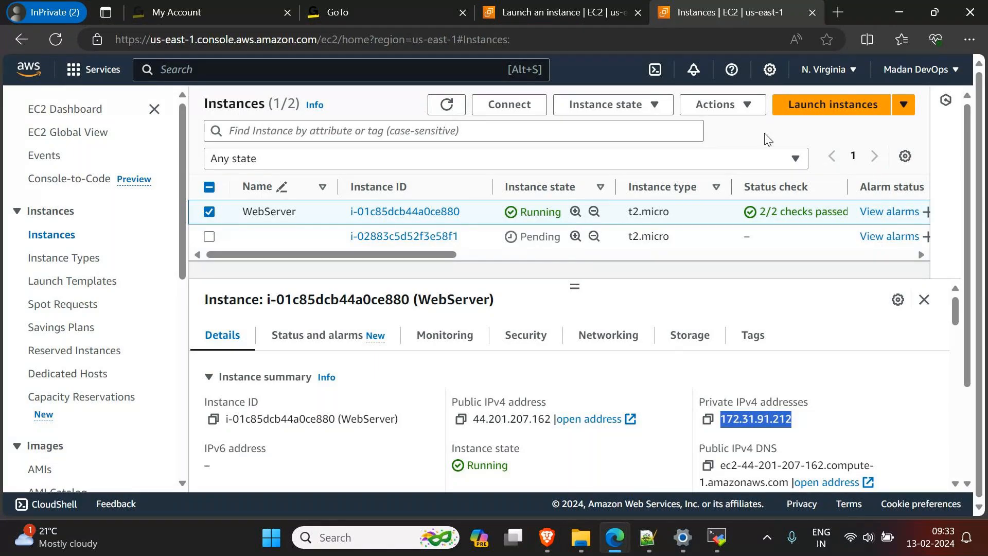
# Step: Open a new instance launch form and examine its free tier note on t2.micro and t3.micro usage, then the storage and SSH settings
pyautogui.click(827, 109)
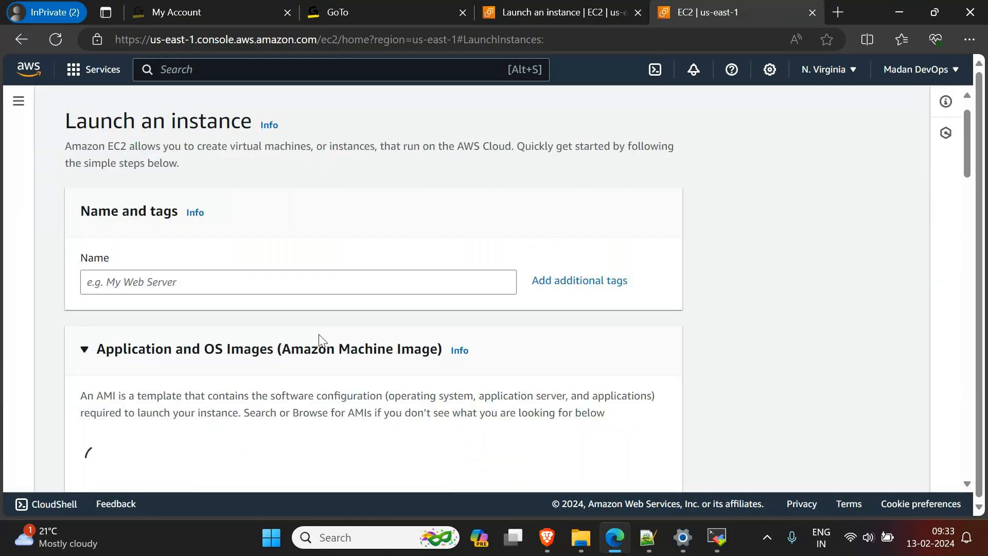
pyautogui.scroll(-20, 342, 326)
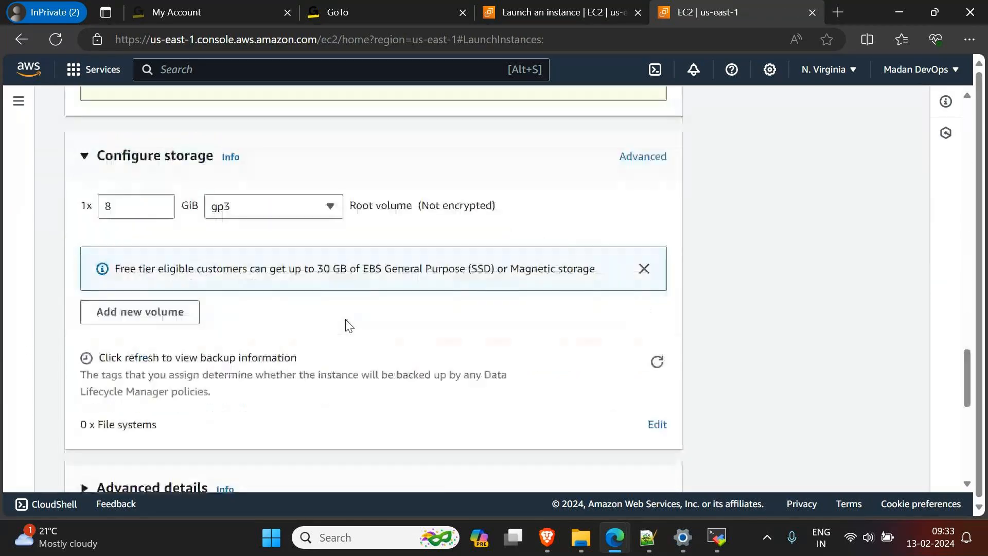
pyautogui.scroll(-10, 347, 325)
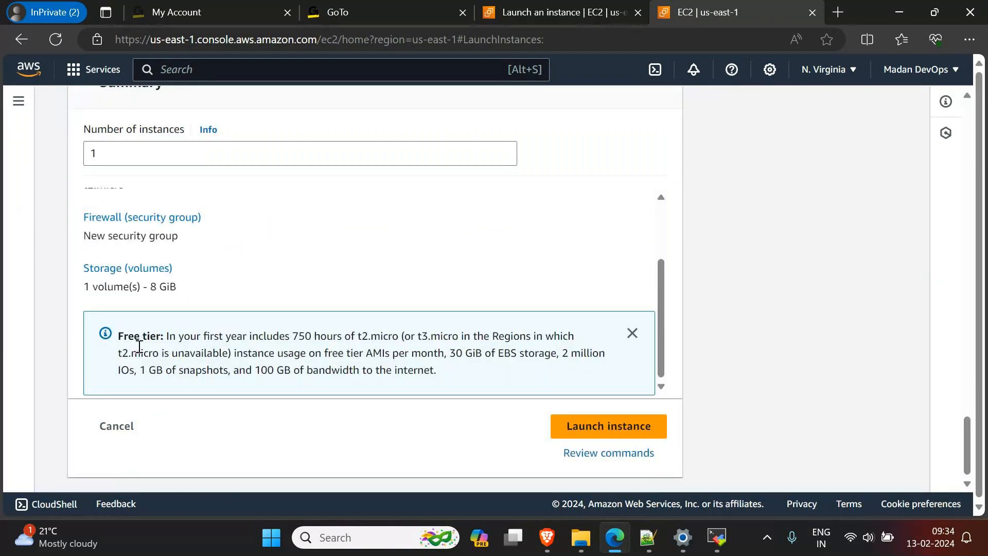
pyautogui.moveTo(120, 337); pyautogui.dragTo(144, 339)
pyautogui.click(198, 349)
pyautogui.moveTo(292, 338); pyautogui.dragTo(459, 339)
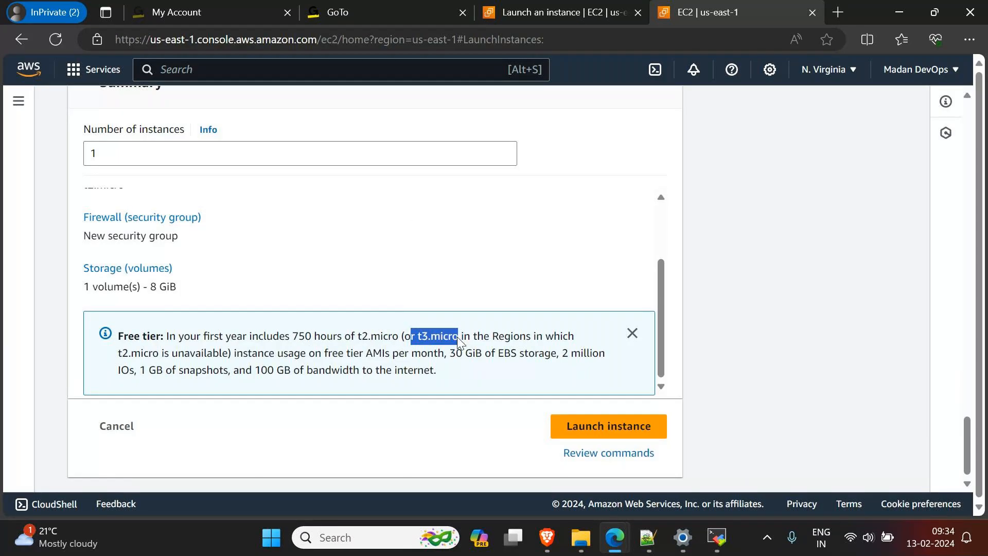
pyautogui.click(378, 351)
pyautogui.moveTo(355, 337); pyautogui.dragTo(458, 339)
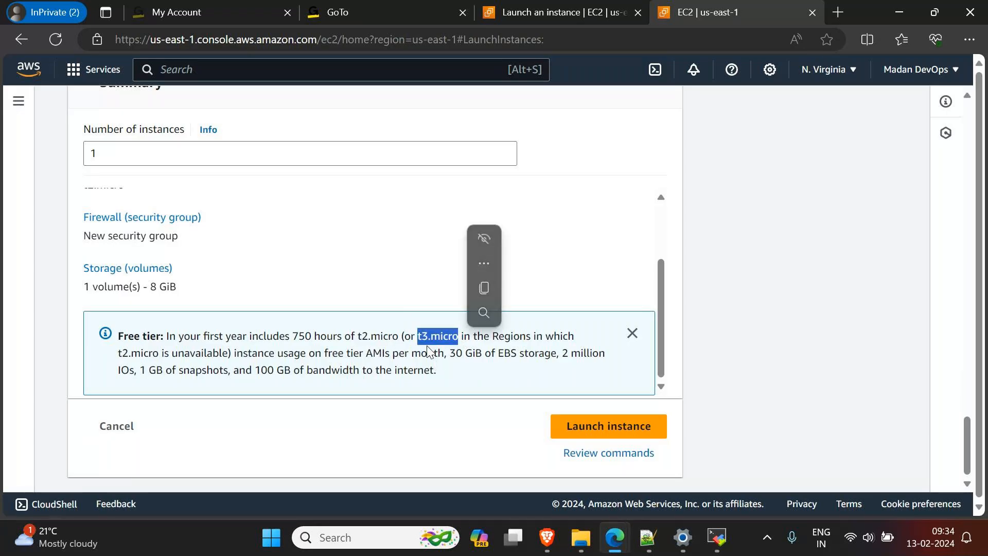
pyautogui.click(380, 348)
pyautogui.moveTo(358, 338); pyautogui.dragTo(399, 338)
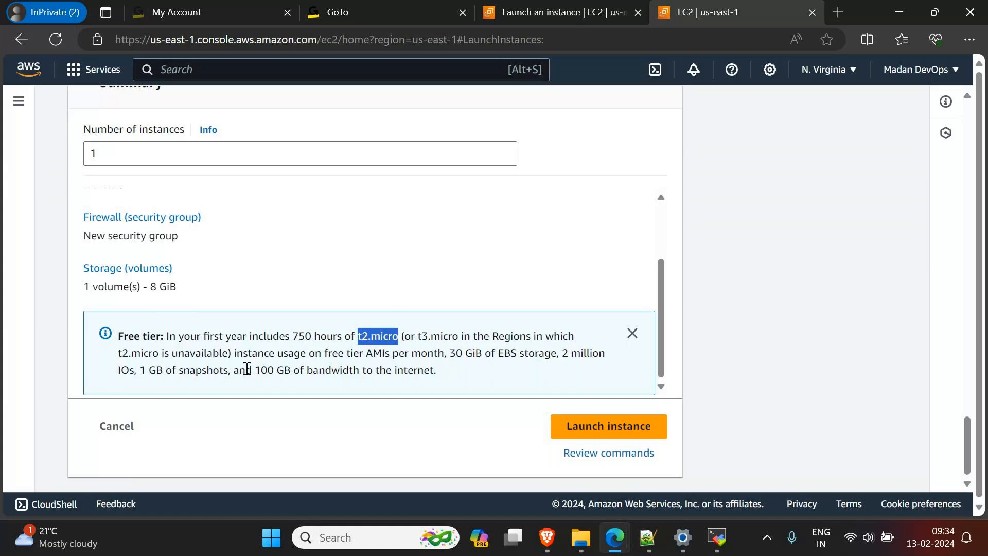
pyautogui.scroll(2, 607, 181)
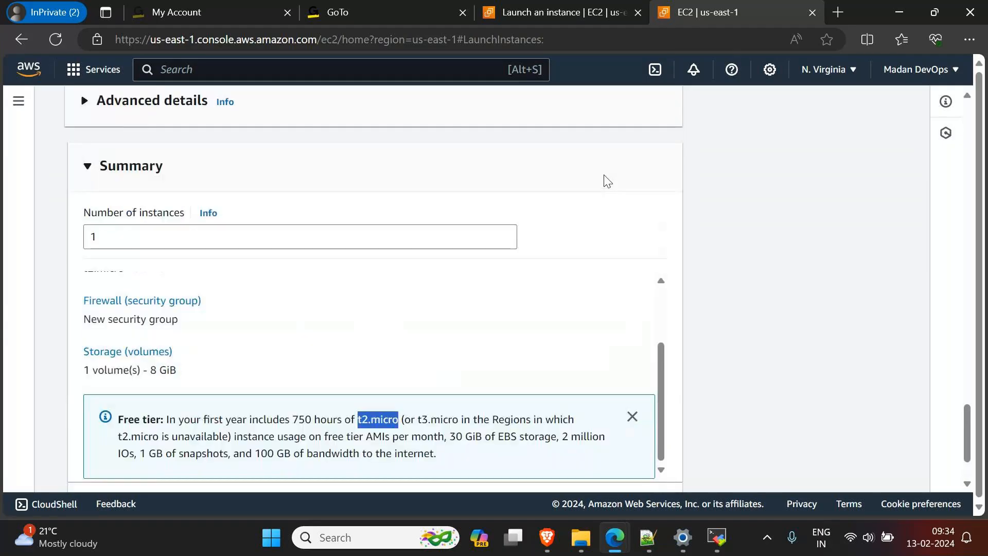
pyautogui.scroll(5, 608, 180)
pyautogui.scroll(4, 607, 182)
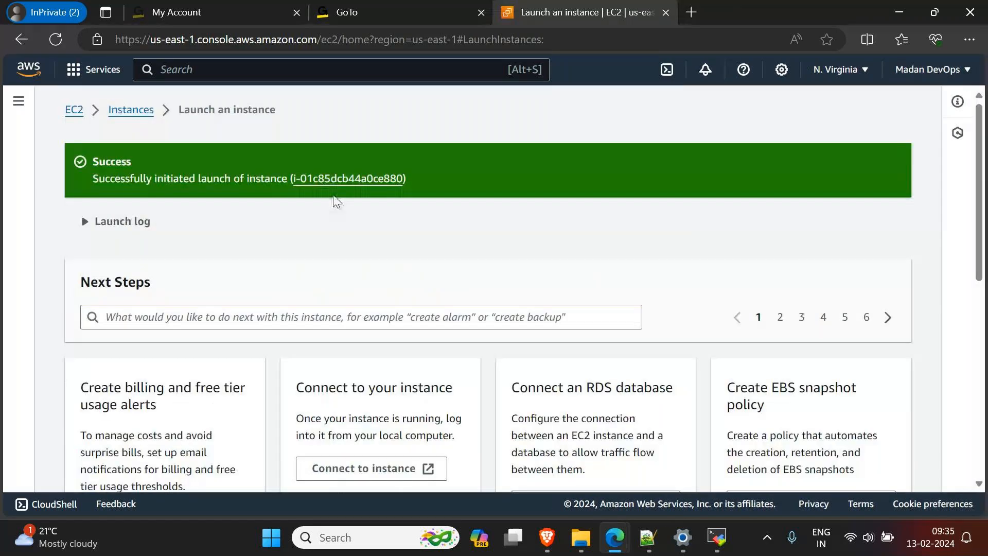
# Step: Return to the instances list, remove the Instance ID filter and name the newly launched instance AmznServer
pyautogui.click(308, 176)
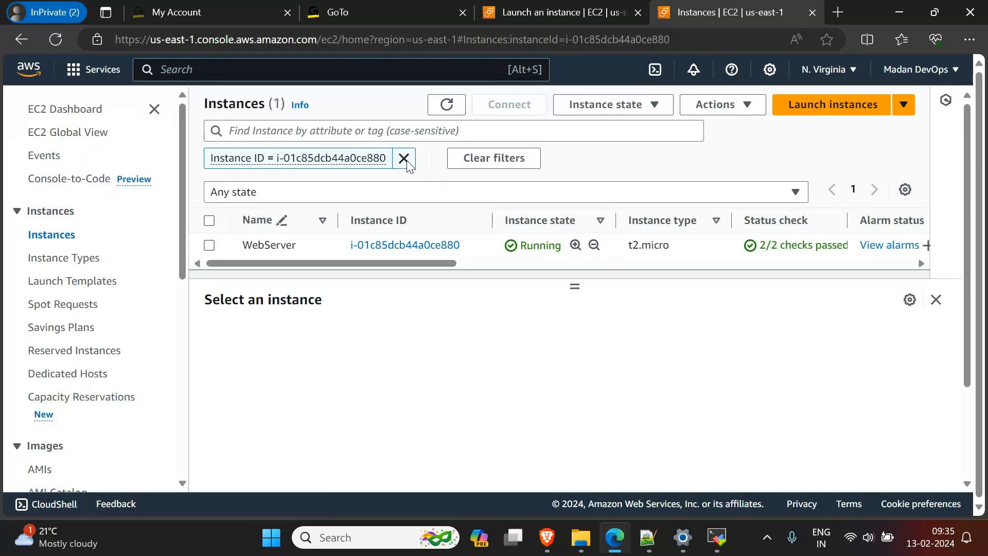
pyautogui.click(404, 159)
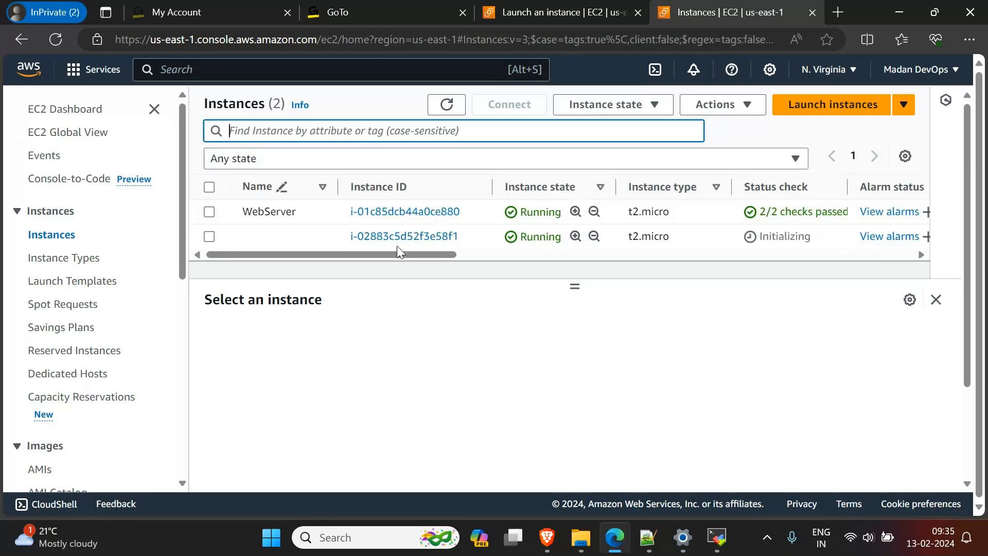
pyautogui.click(322, 238)
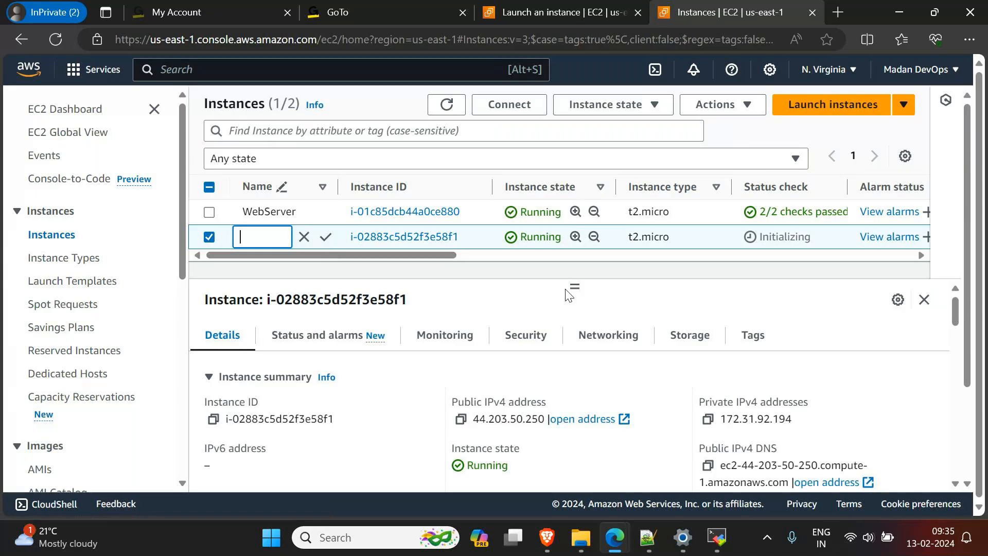
pyautogui.click(815, 299)
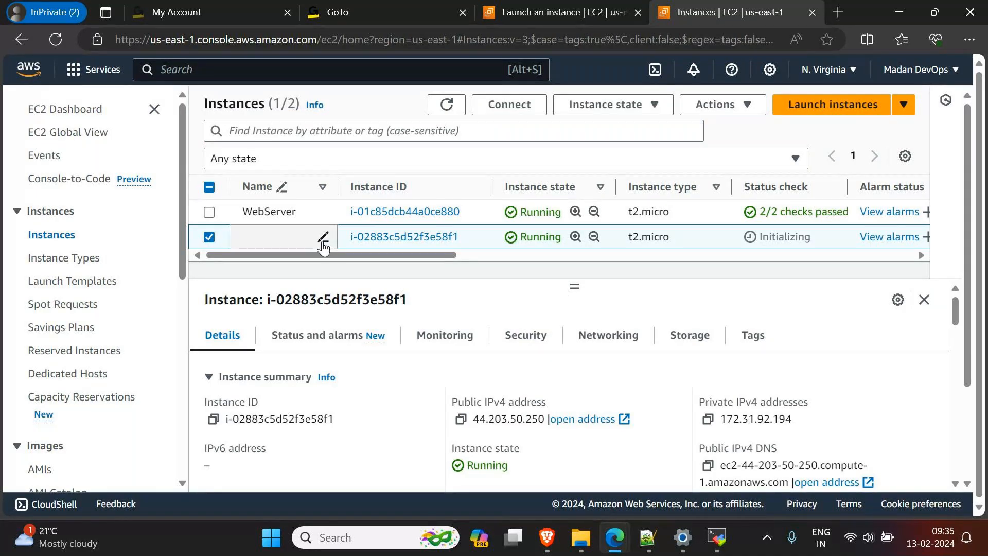
pyautogui.click(323, 238)
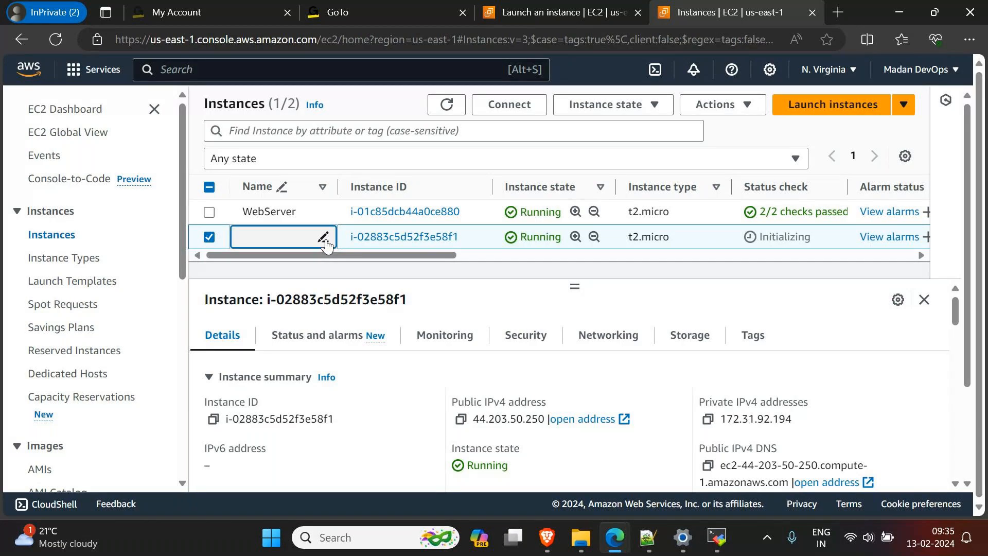
pyautogui.write('Am')
pyautogui.write('azonServer')
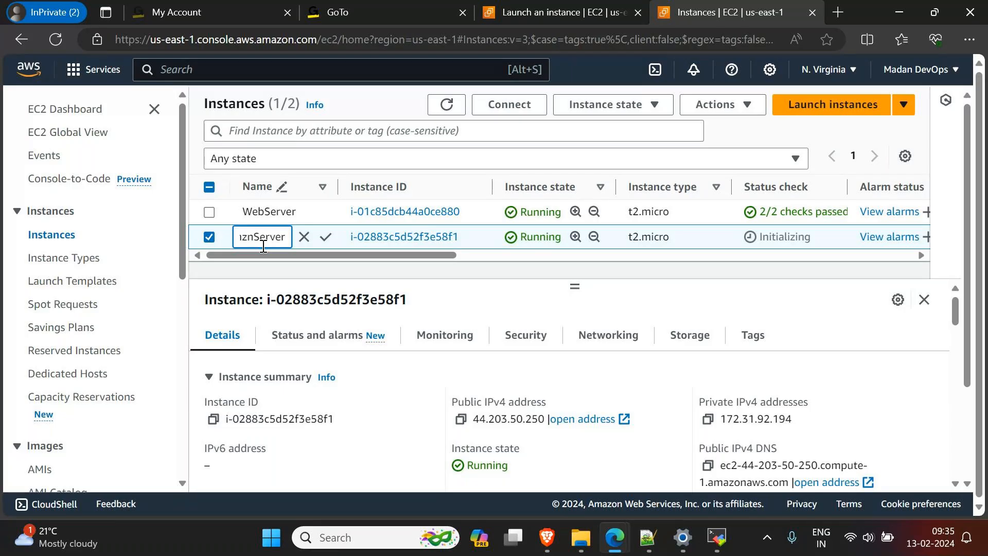
pyautogui.click(328, 239)
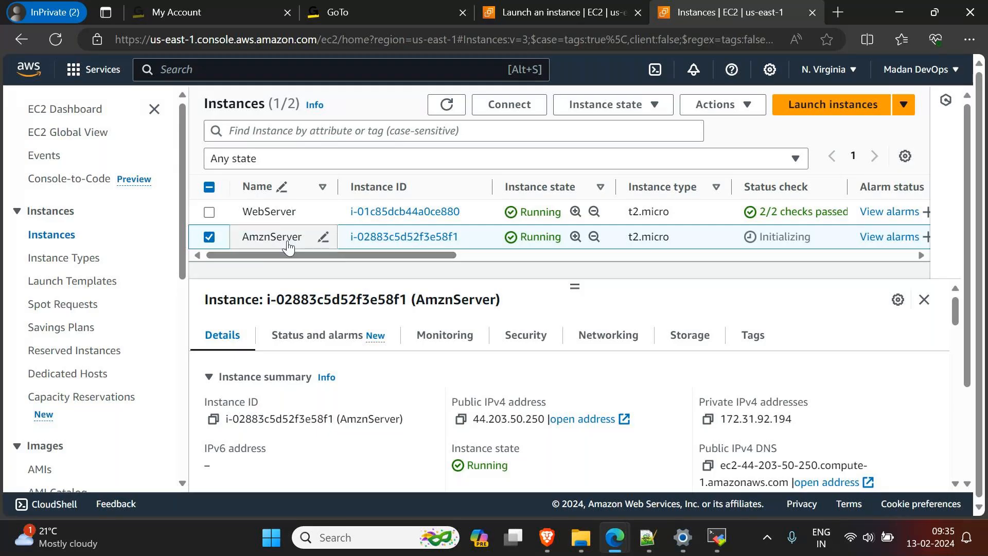
# Step: Switch to MobaXterm and clear the Ubuntu session's terminal
pyautogui.click(718, 538)
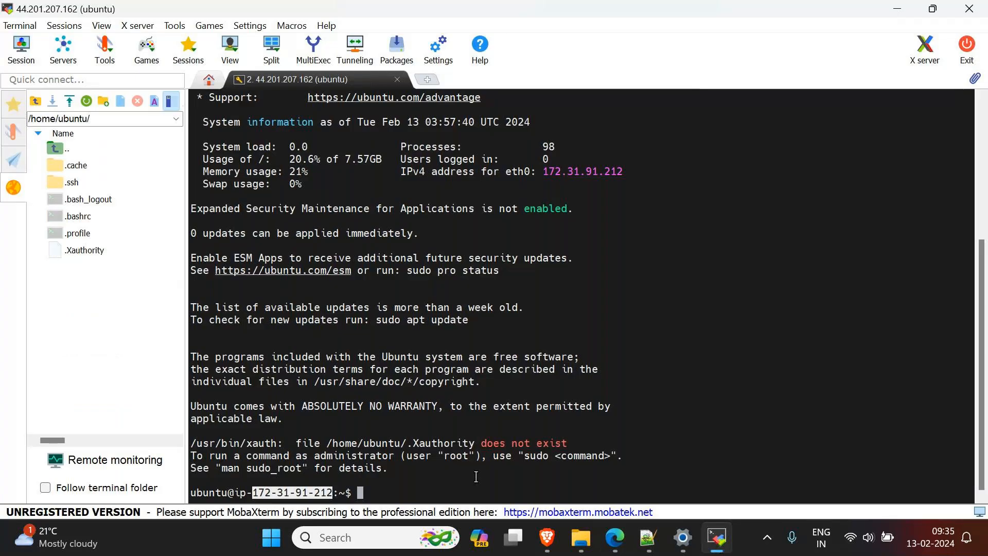
pyautogui.click(464, 484)
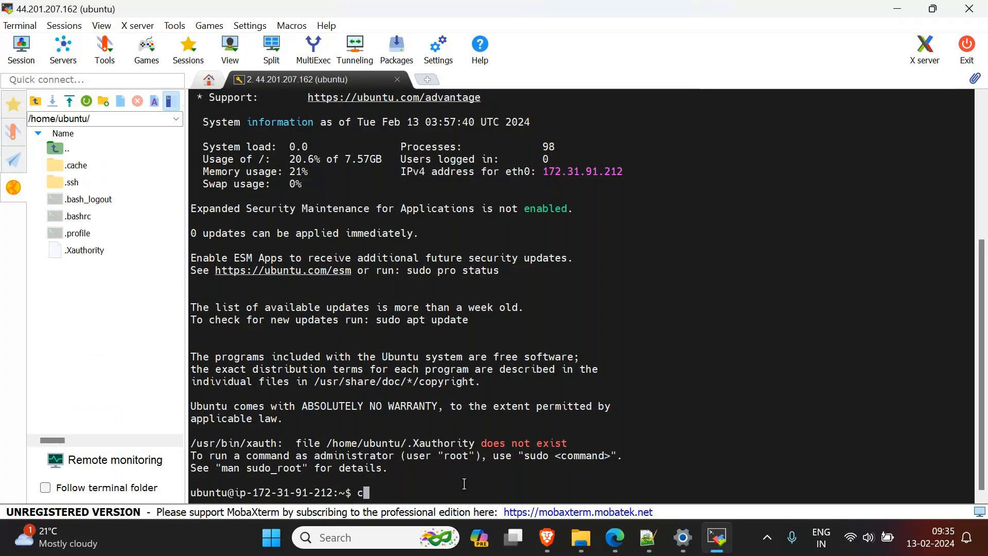
pyautogui.hotkey('ctrl', 'l')
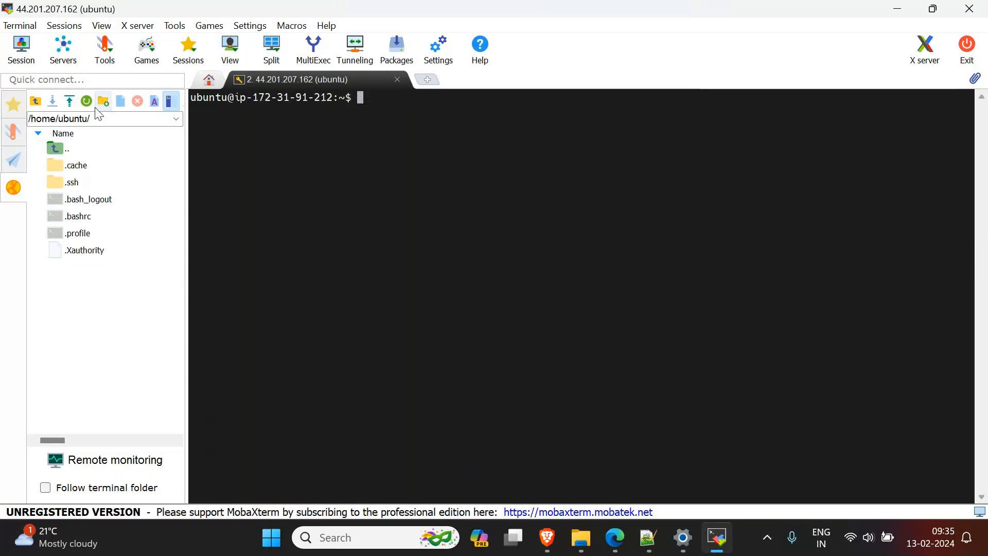
# Step: Start a new SSH session and set its remote host to AmznServer's public IPv4 address, 44.203.50.250, copied from the EC2 console
pyautogui.click(27, 58)
pyautogui.click(196, 110)
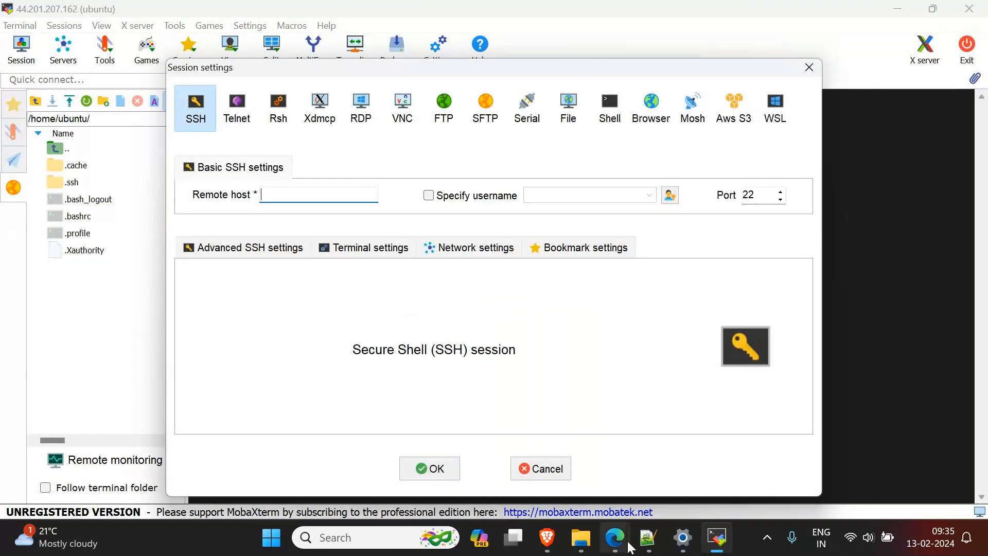
pyautogui.moveTo(630, 547)
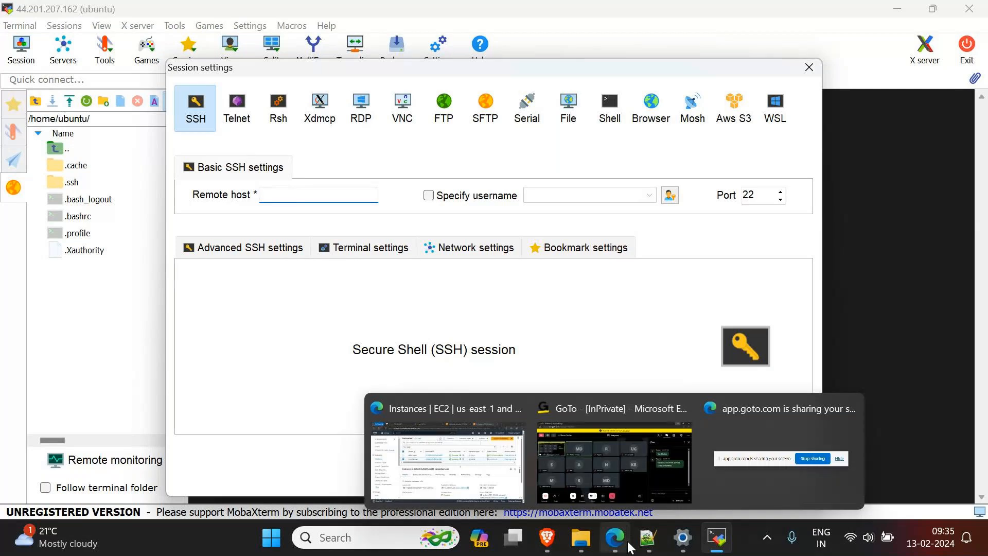
pyautogui.click(520, 484)
pyautogui.click(461, 419)
pyautogui.moveTo(717, 538)
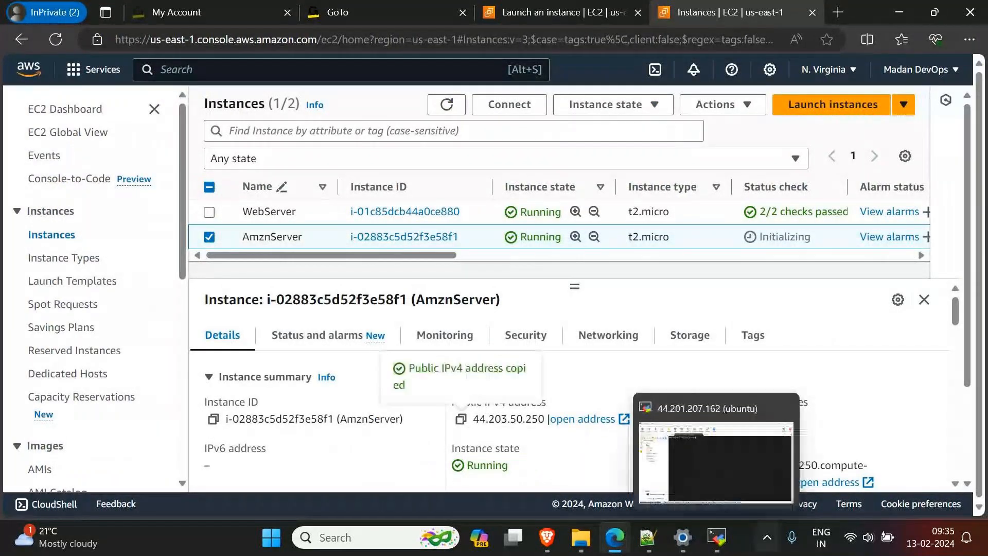
pyautogui.click(716, 464)
pyautogui.hotkey('ctrl', 'v')
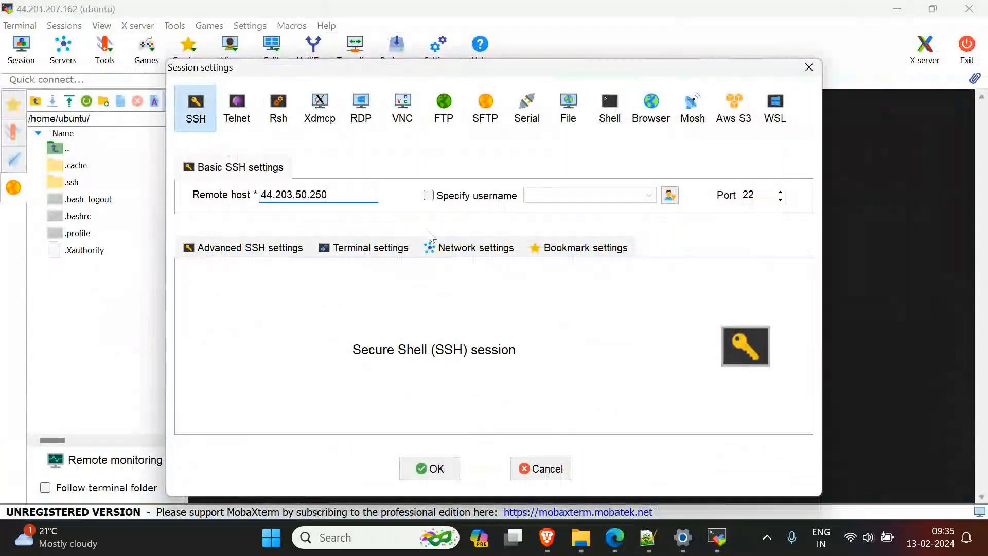
# Step: Enable a specified username with an empty field, and look up the default username on AmznServer's Connect to instance page in Edge
pyautogui.click(428, 195)
pyautogui.moveTo(569, 194); pyautogui.dragTo(457, 198)
pyautogui.press('BackSpace')
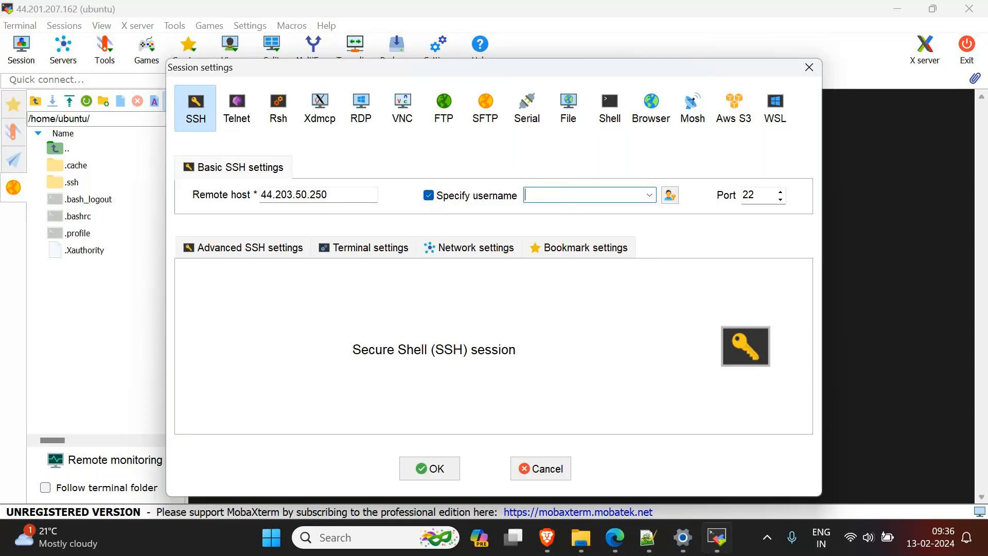
pyautogui.moveTo(615, 547)
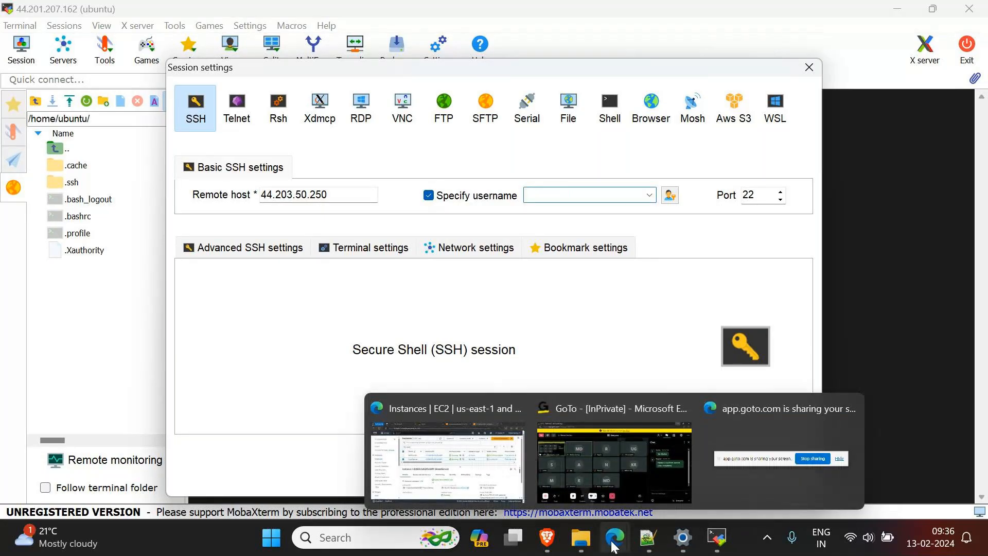
pyautogui.click(442, 414)
pyautogui.click(509, 105)
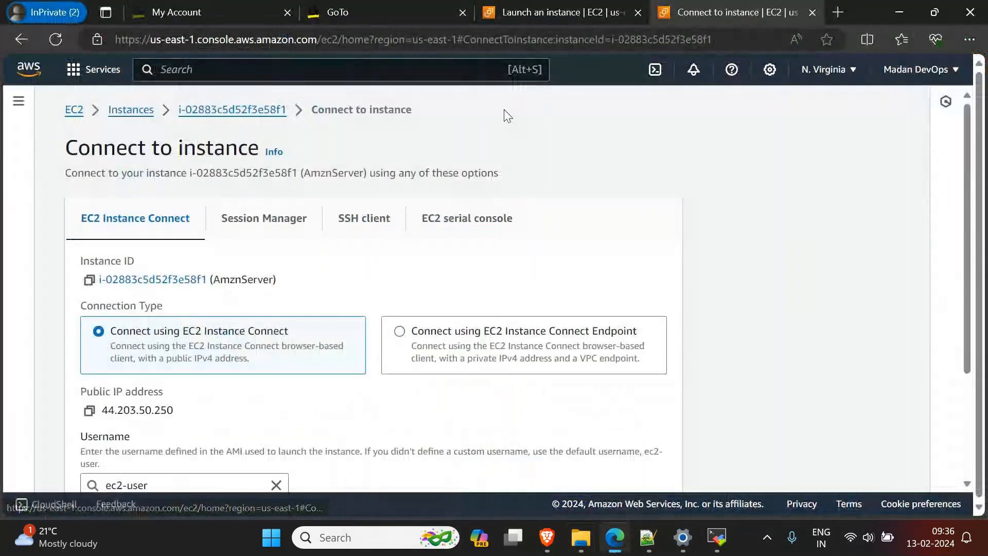
pyautogui.scroll(-2, 262, 389)
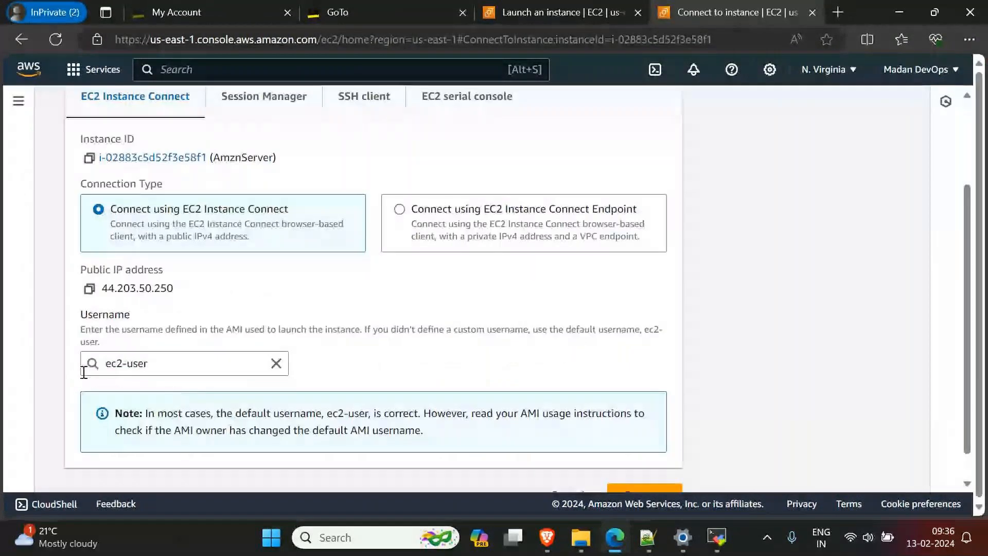
pyautogui.doubleClick(122, 316)
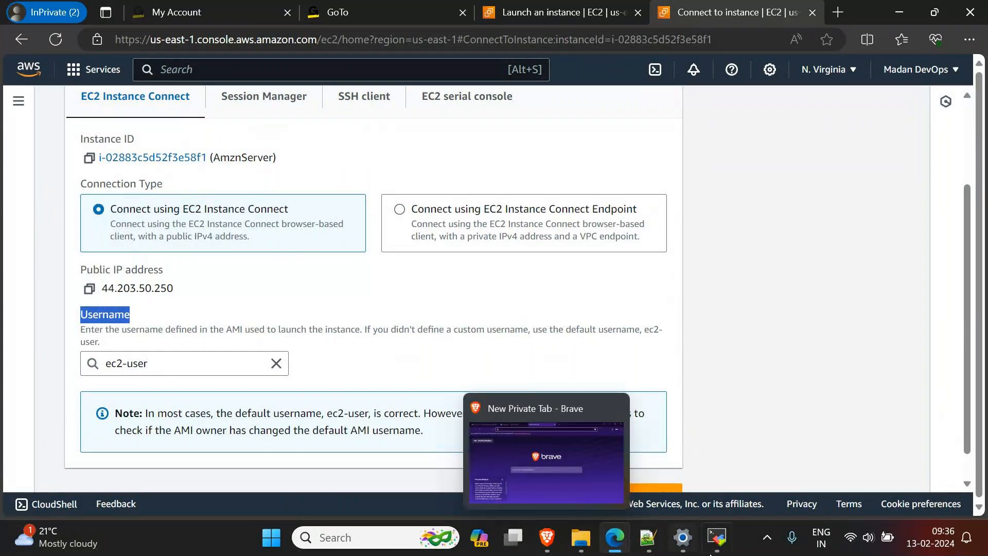
# Step: Switch back to MobaXterm, set the SSH session's username to ec2-user and open the advanced SSH settings
pyautogui.moveTo(713, 546)
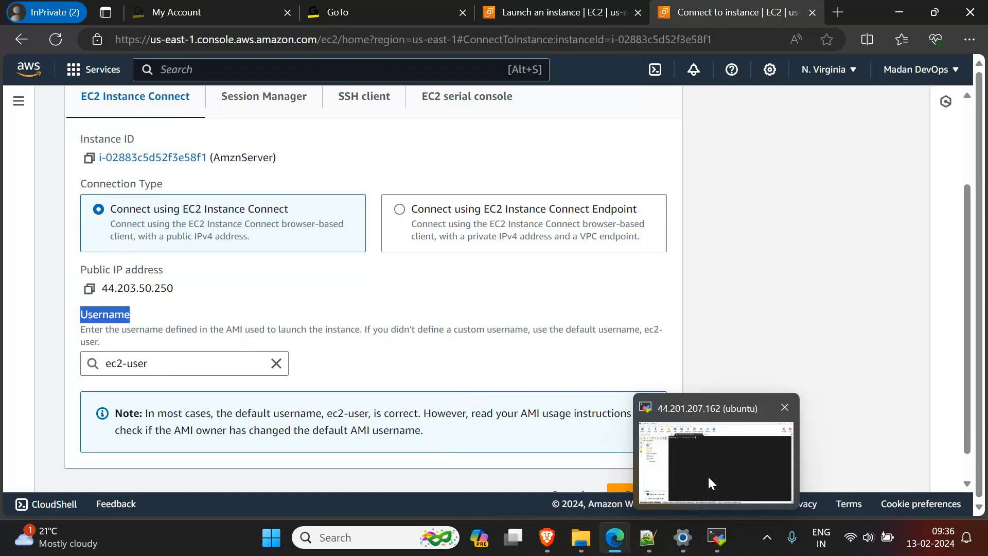
pyautogui.click(708, 475)
pyautogui.click(554, 196)
pyautogui.write('ec2-user')
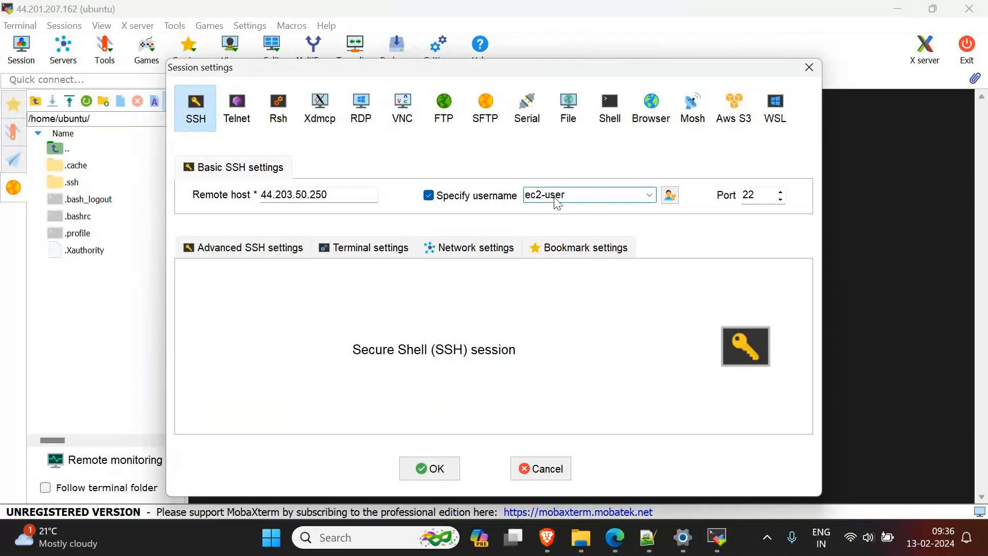
pyautogui.click(228, 251)
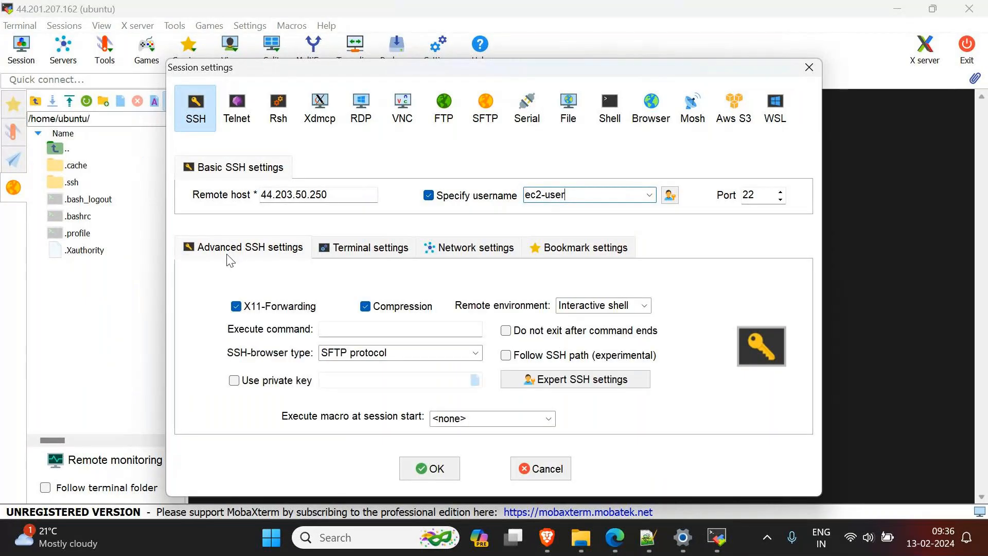
# Step: Set KeyPairFeb12.pem from Downloads as the SSH session's private key, and connect to the server, accepting its identity
pyautogui.click(235, 382)
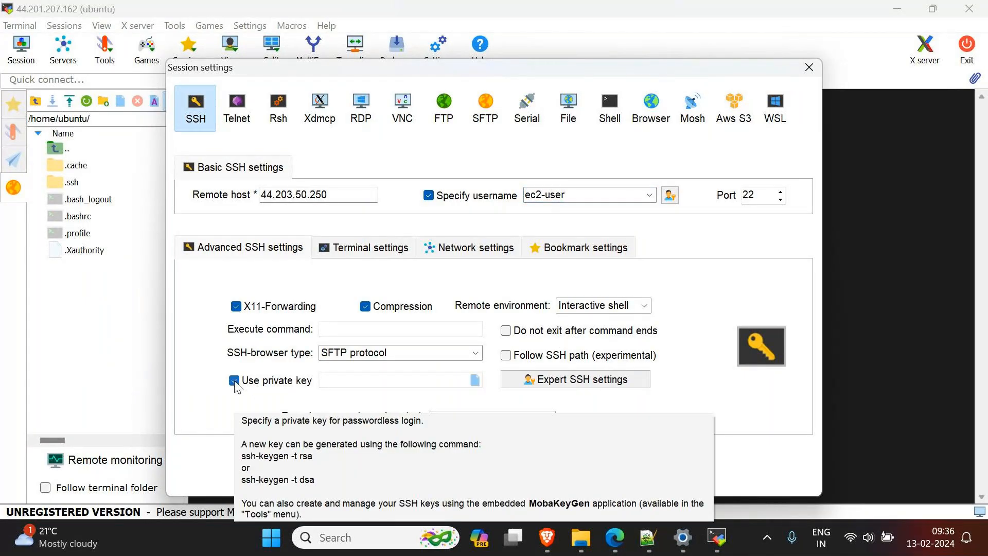
pyautogui.click(475, 380)
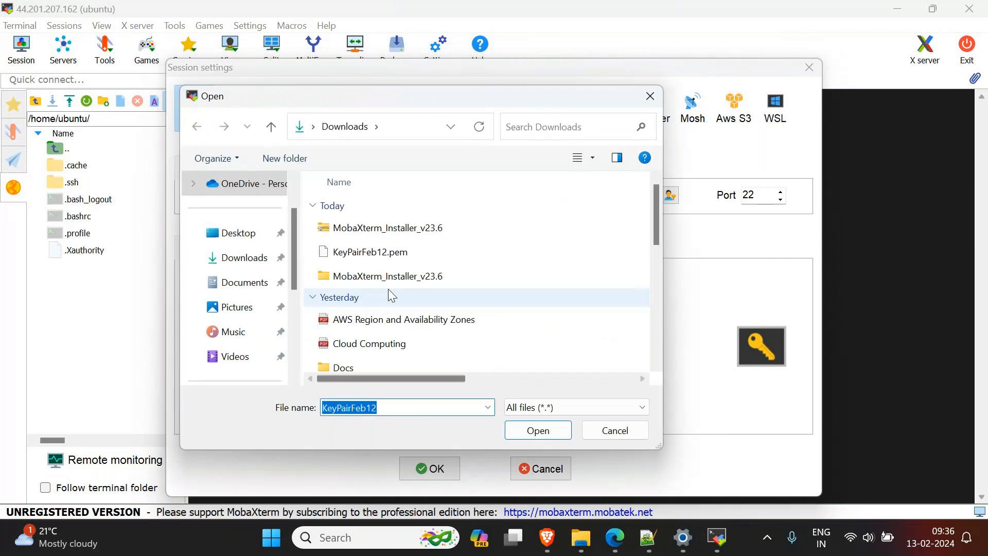
pyautogui.click(382, 259)
pyautogui.click(537, 431)
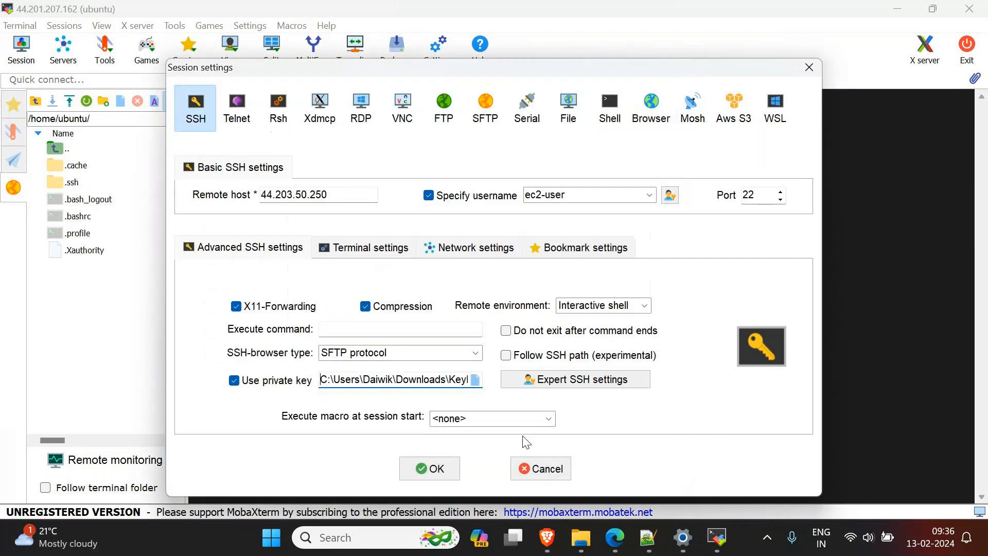
pyautogui.click(435, 468)
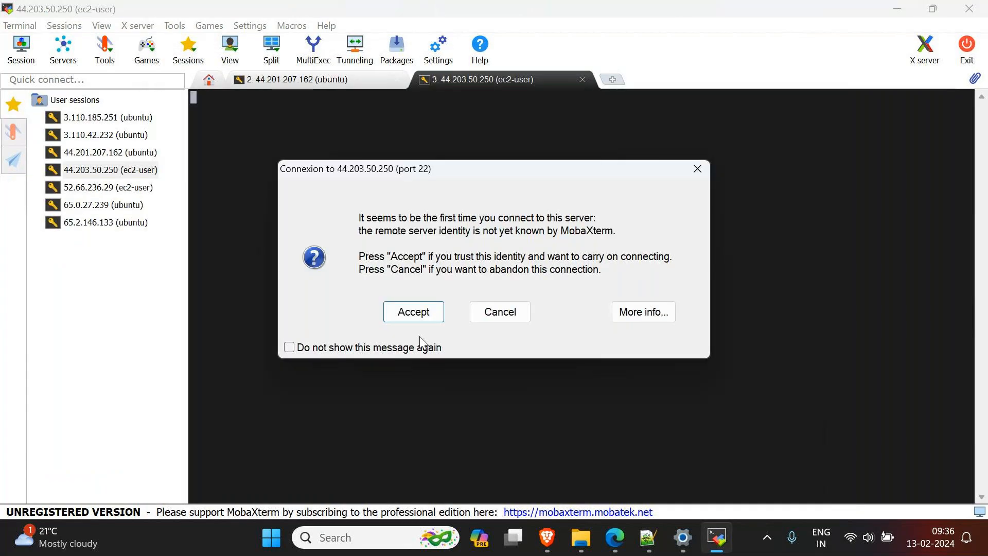
pyautogui.click(413, 311)
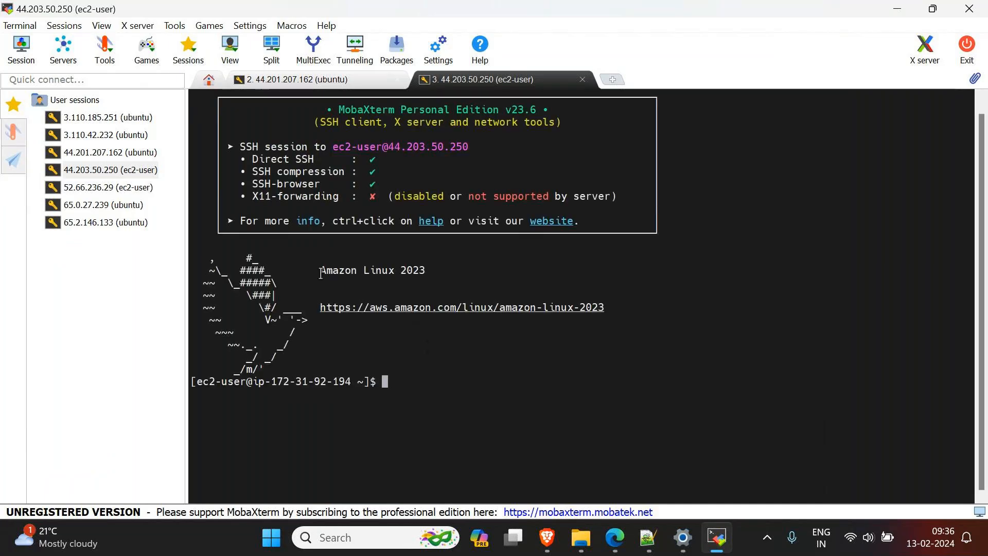
# Step: Examine the Amazon Linux banner and the username and private IP address in the new session's prompt
pyautogui.moveTo(321, 273); pyautogui.dragTo(431, 271)
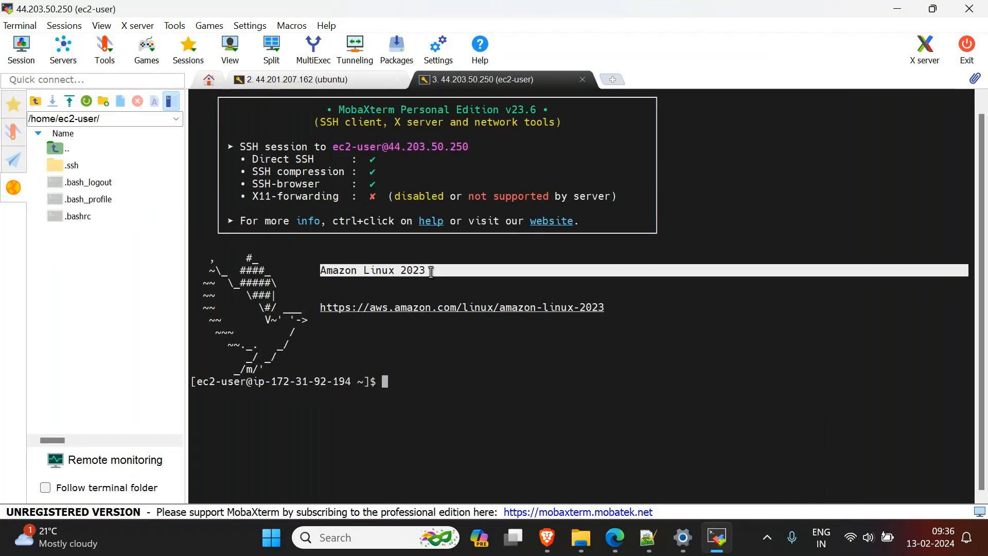
pyautogui.click(432, 271)
pyautogui.moveTo(198, 382); pyautogui.dragTo(343, 382)
pyautogui.click(344, 381)
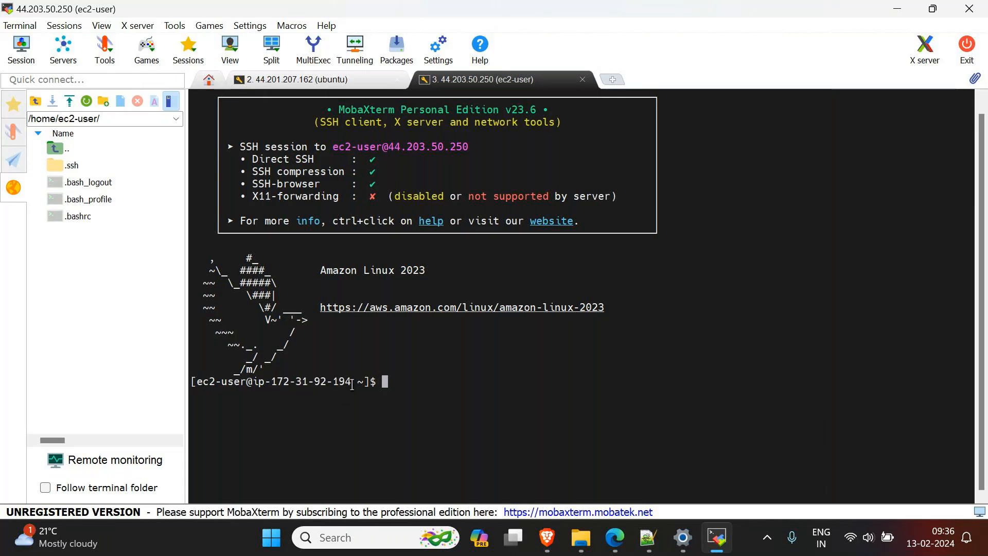
pyautogui.moveTo(353, 384); pyautogui.dragTo(335, 383)
# Step: Check AmznServer's private IPv4 address on the EC2 Instances page in Edge against the prompt in MobaXterm
pyautogui.moveTo(615, 537)
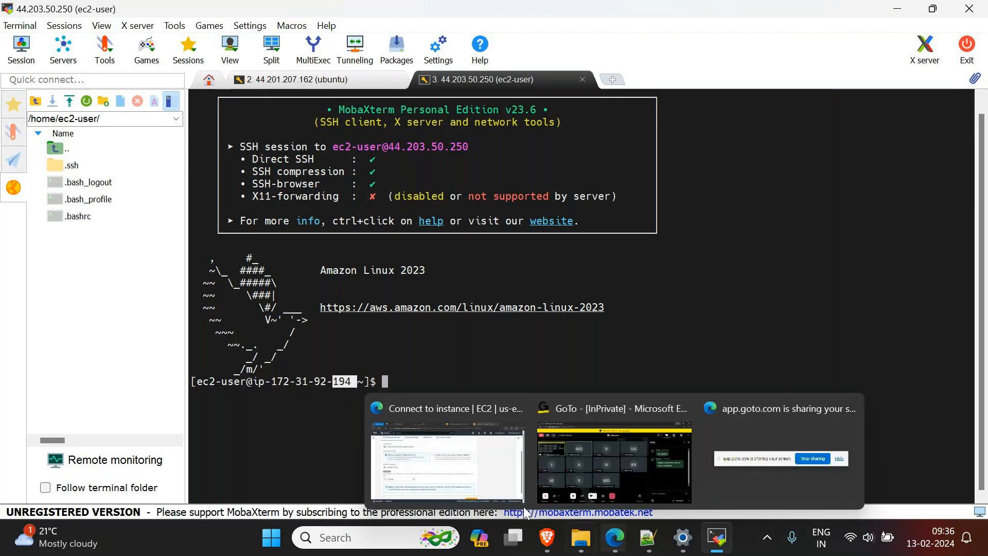
pyautogui.click(452, 455)
pyautogui.scroll(3, 318, 219)
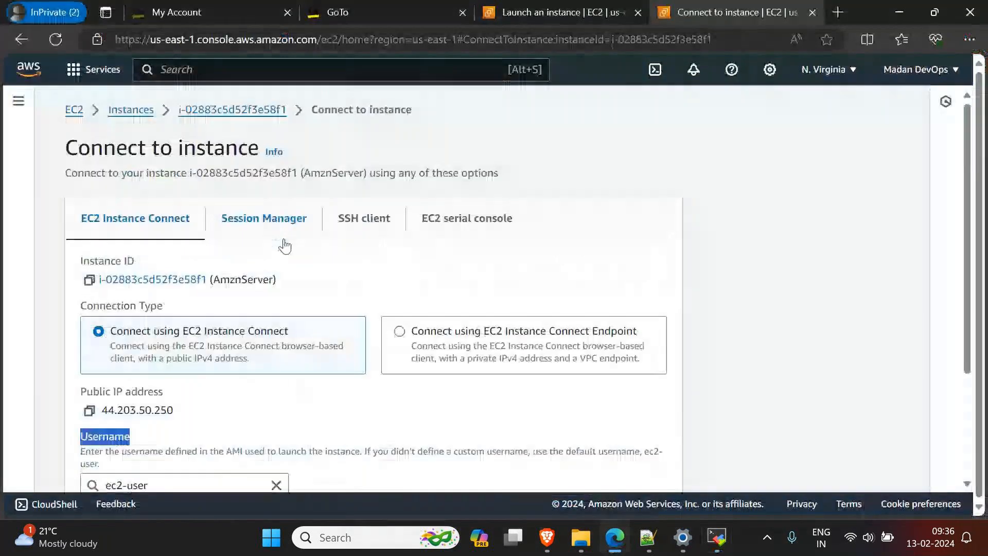
pyautogui.click(132, 110)
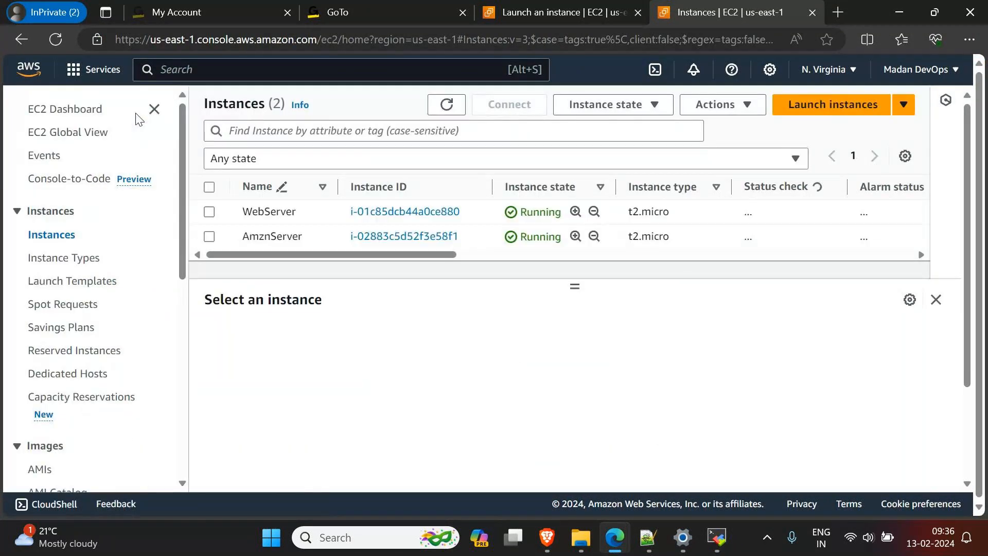
pyautogui.click(332, 248)
pyautogui.moveTo(807, 425); pyautogui.dragTo(760, 432)
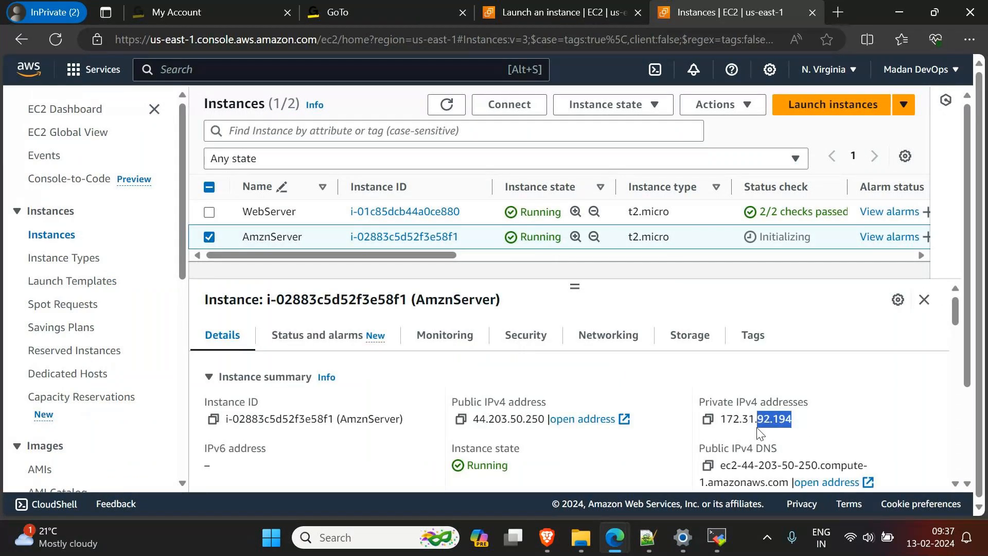
pyautogui.click(719, 539)
pyautogui.click(317, 389)
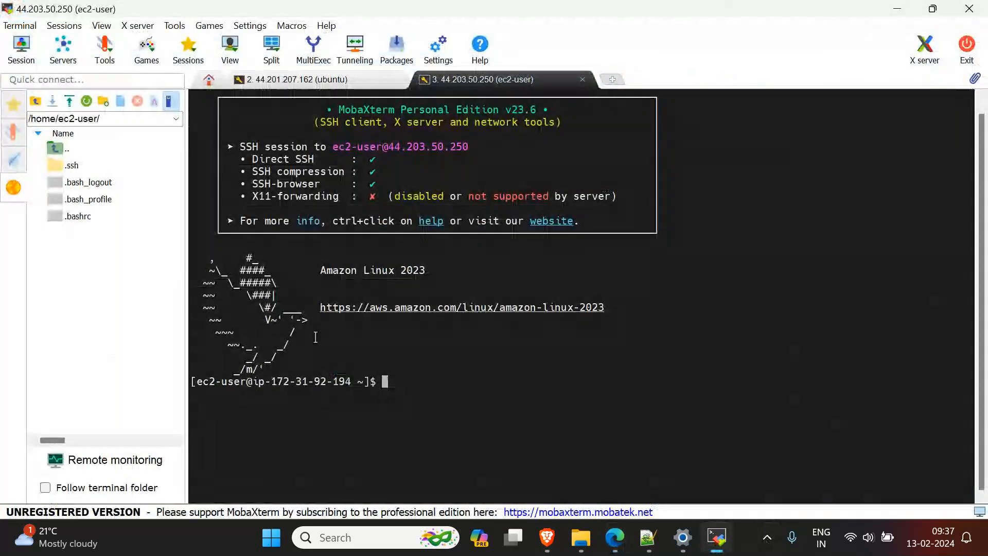
# Step: Compare the ubuntu session's terminal with the ec2-user session's terminal
pyautogui.click(314, 80)
pyautogui.click(510, 88)
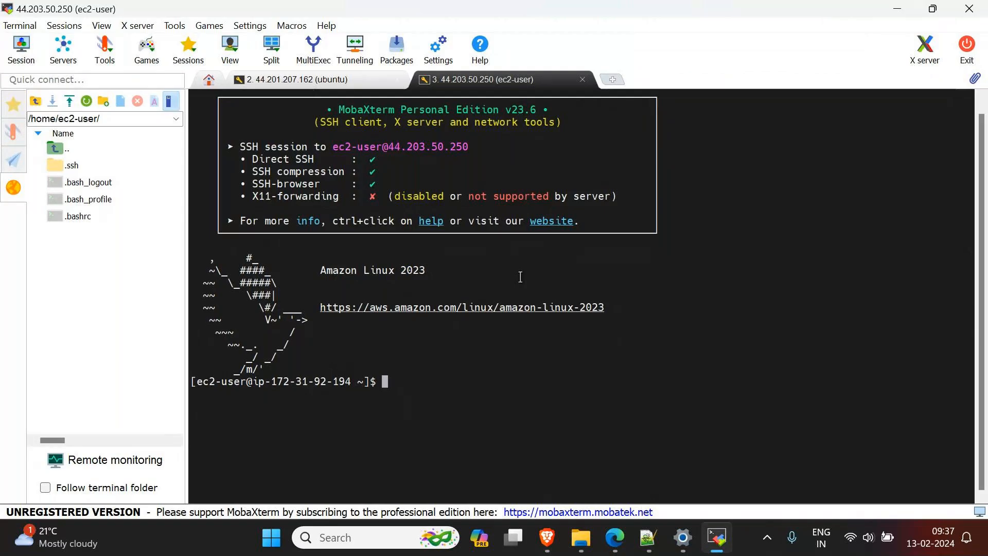
pyautogui.click(369, 77)
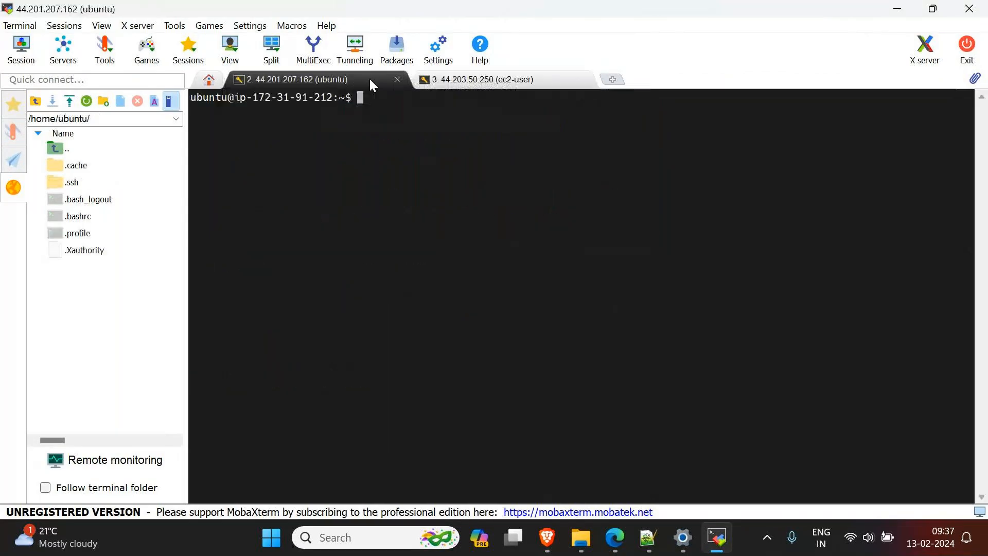
pyautogui.click(471, 79)
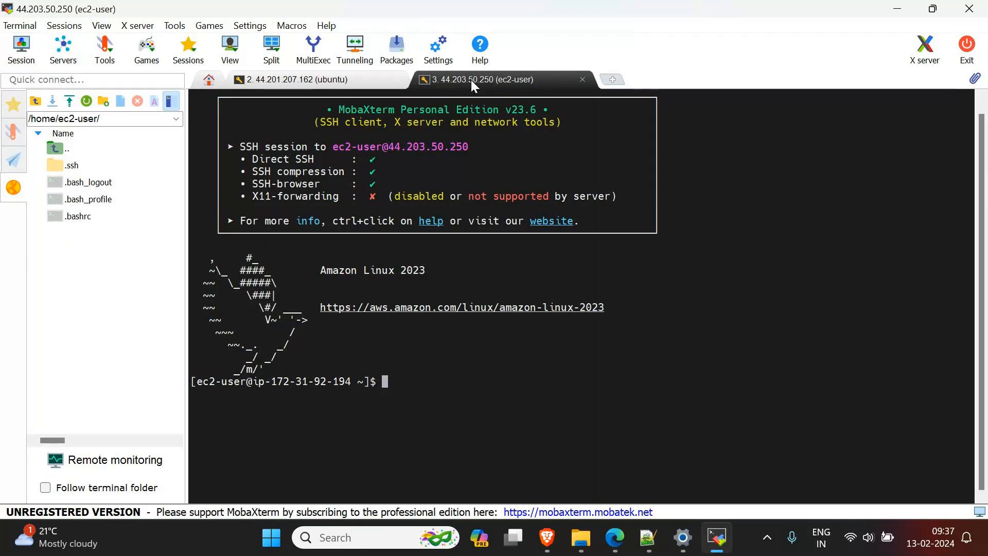
pyautogui.click(341, 81)
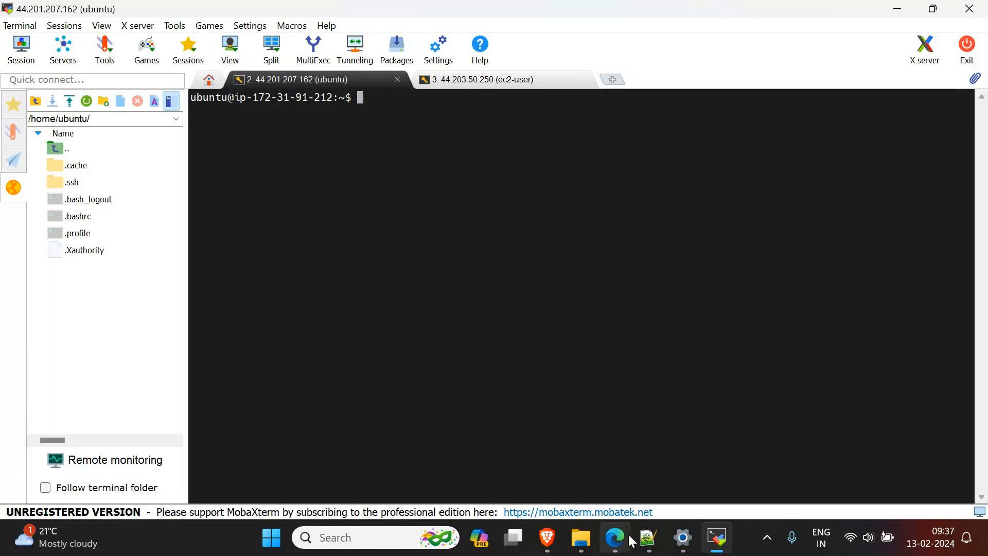
# Step: Switch to Notepad++ and move "git" onto its own line below "Mobaxtrem/" in the new 4 notes
pyautogui.moveTo(632, 541)
pyautogui.click(618, 418)
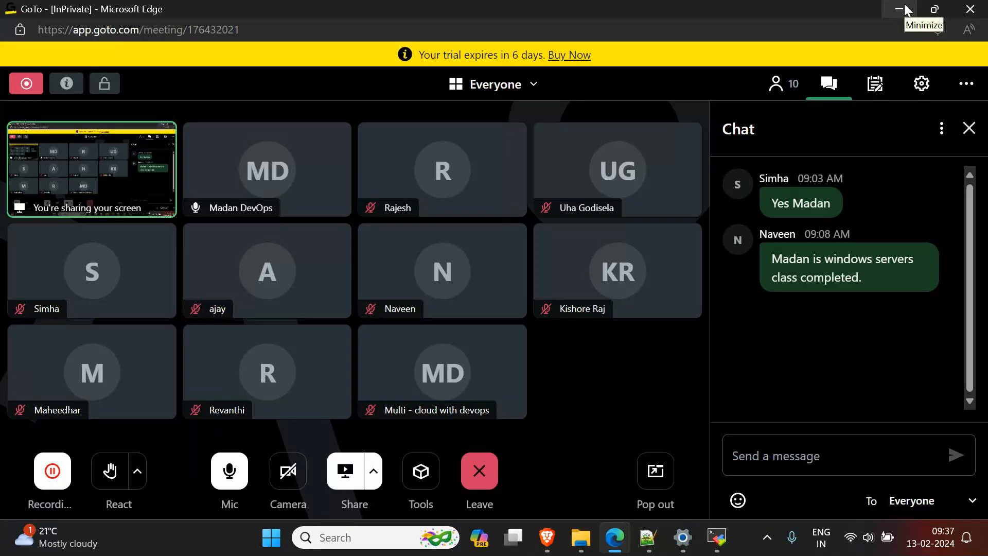
pyautogui.click(656, 539)
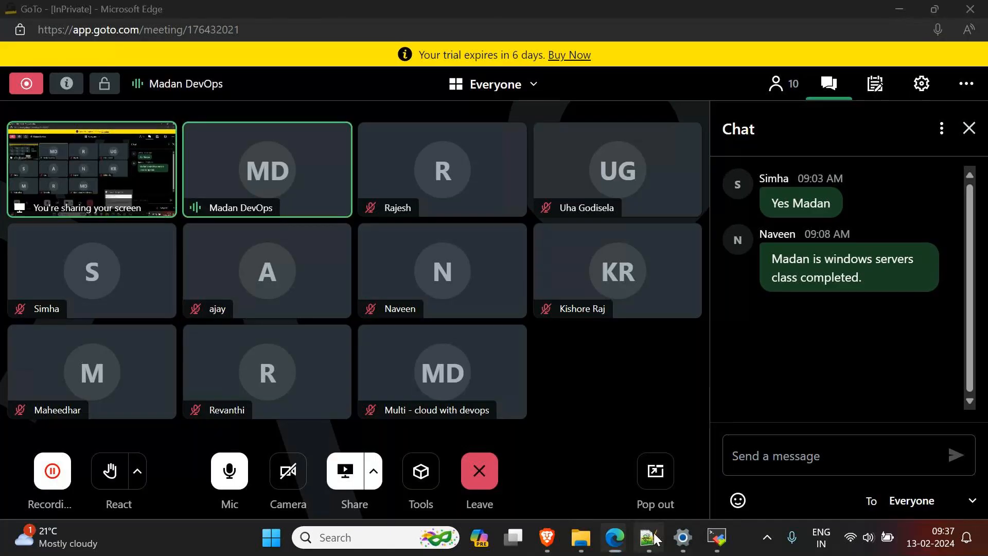
pyautogui.click(360, 227)
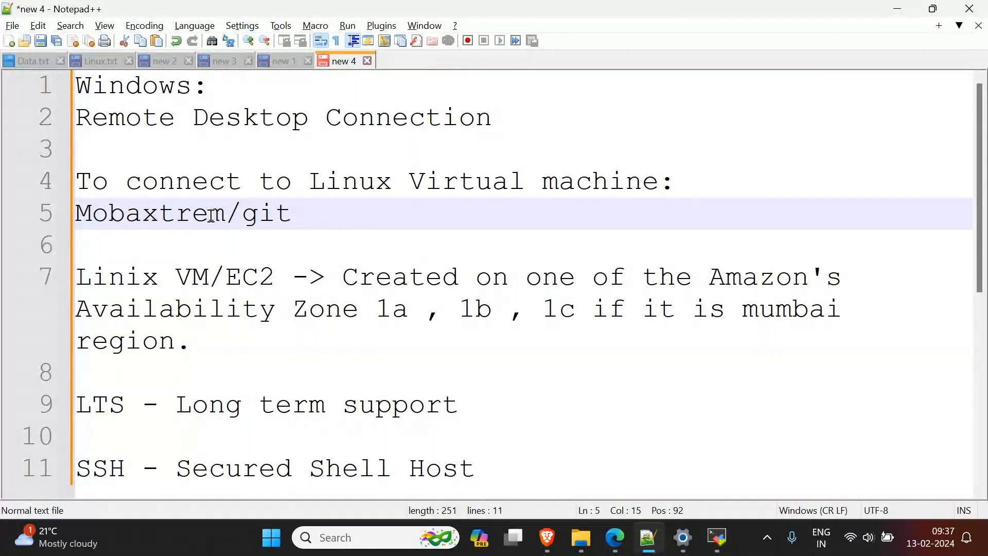
pyautogui.moveTo(225, 216); pyautogui.dragTo(63, 213)
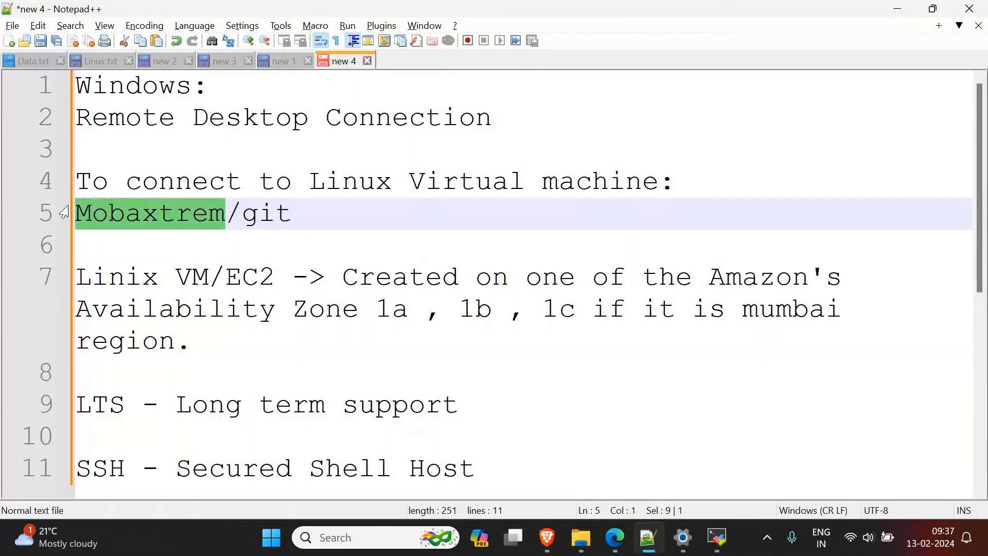
pyautogui.click(241, 225)
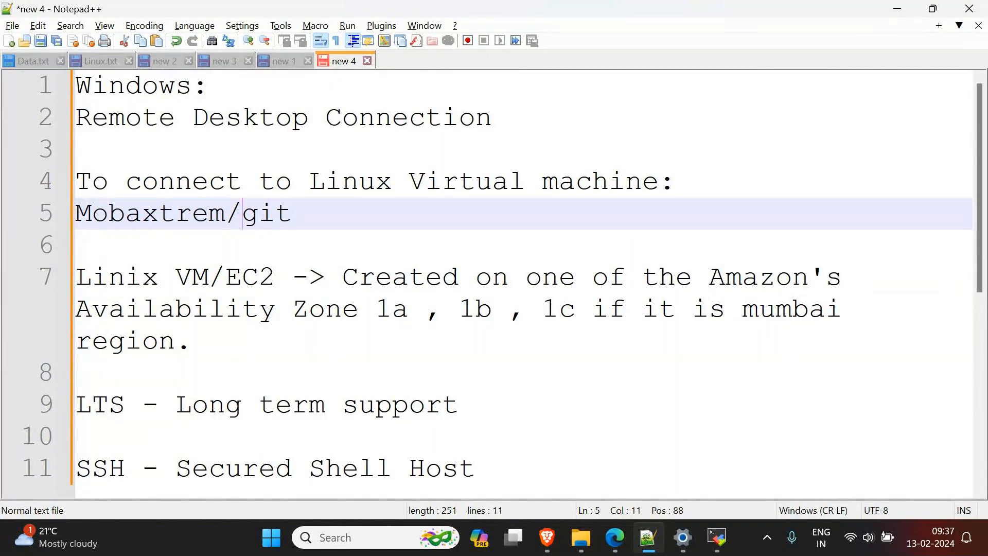
pyautogui.press('Return')
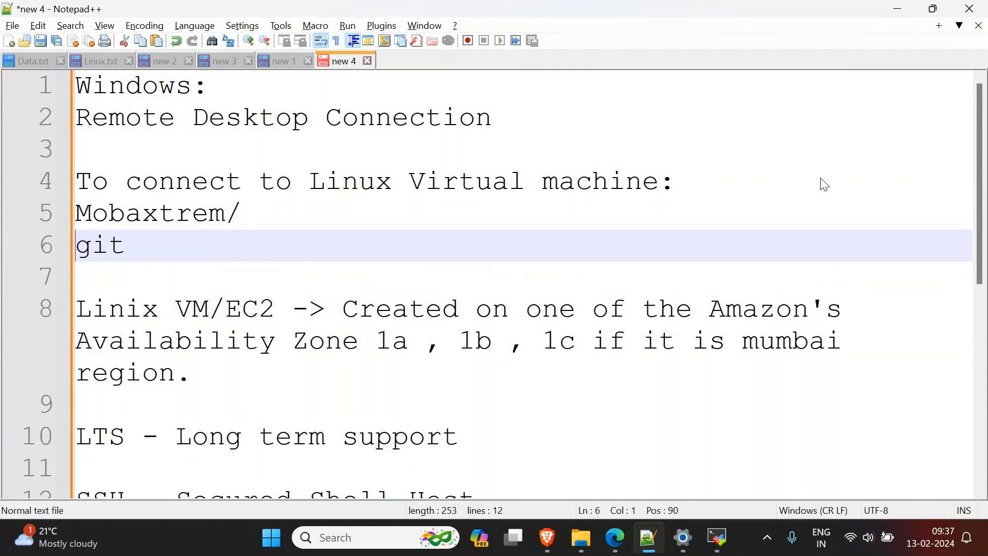
# Step: Return to Edge, search the web for "git download" in a new tab and open the git-scm.com downloads page
pyautogui.click(897, 9)
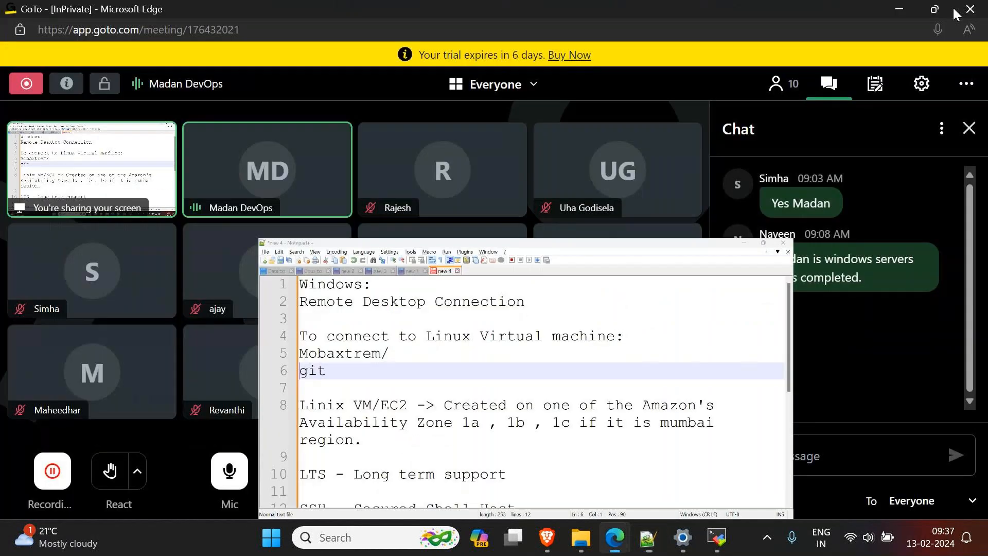
pyautogui.click(894, 10)
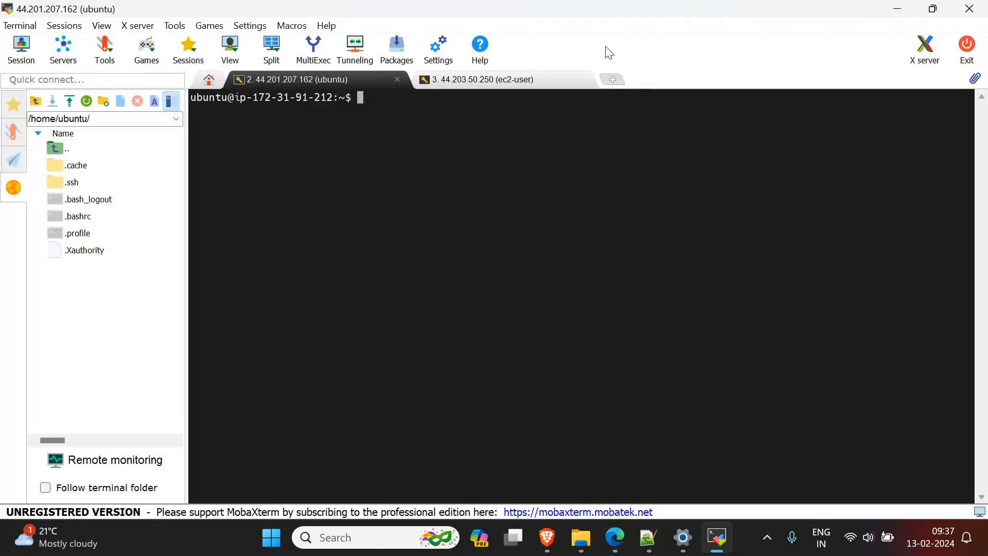
pyautogui.click(897, 10)
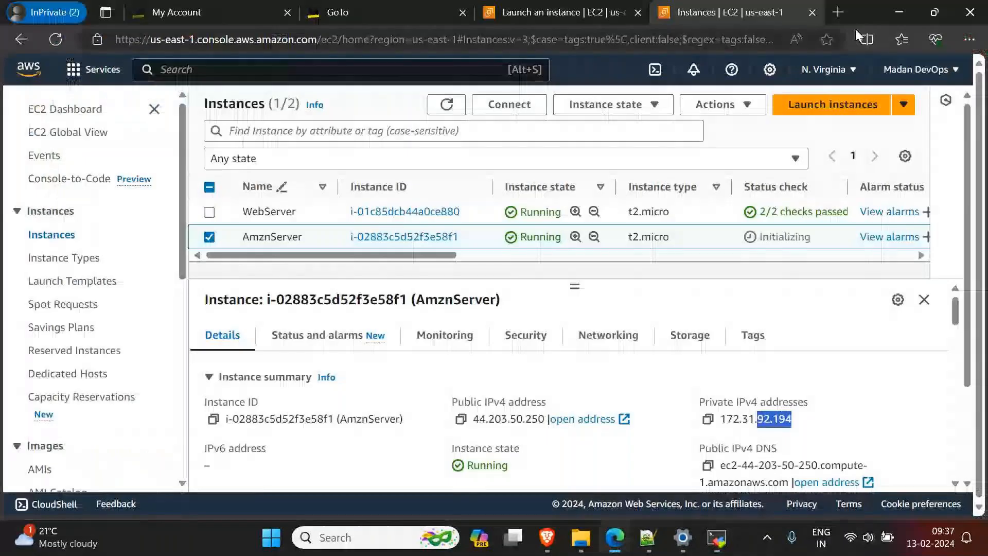
pyautogui.click(838, 12)
pyautogui.write('git dow')
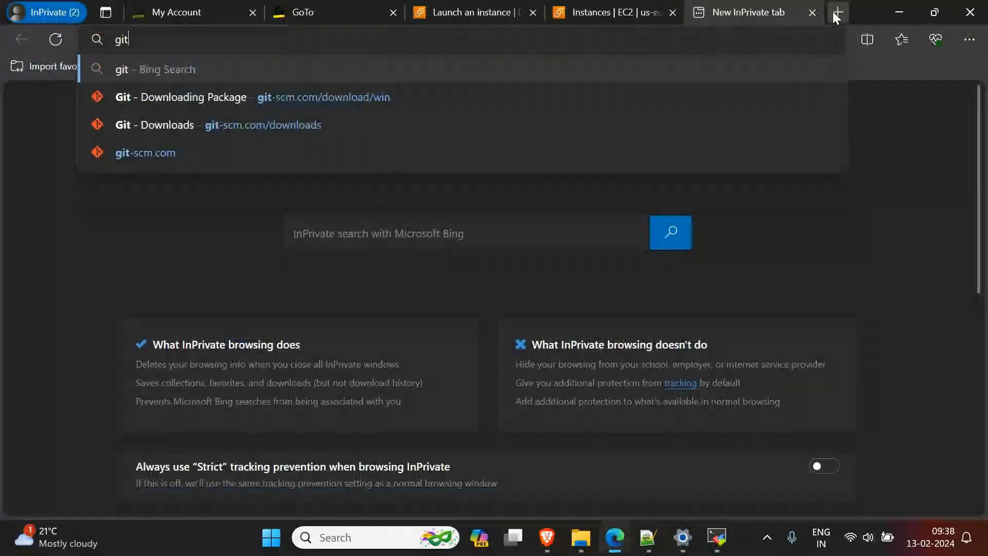
pyautogui.write('nload')
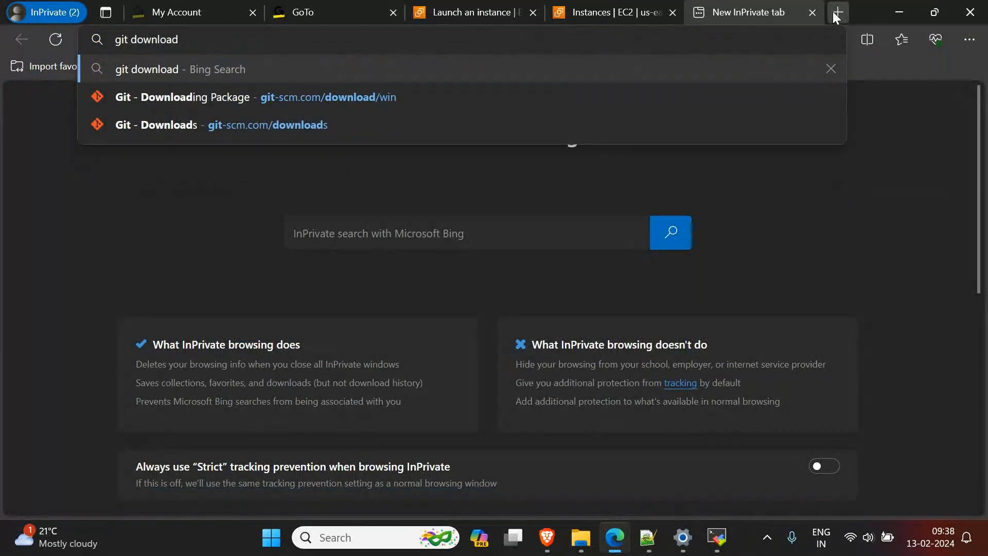
pyautogui.press('Return')
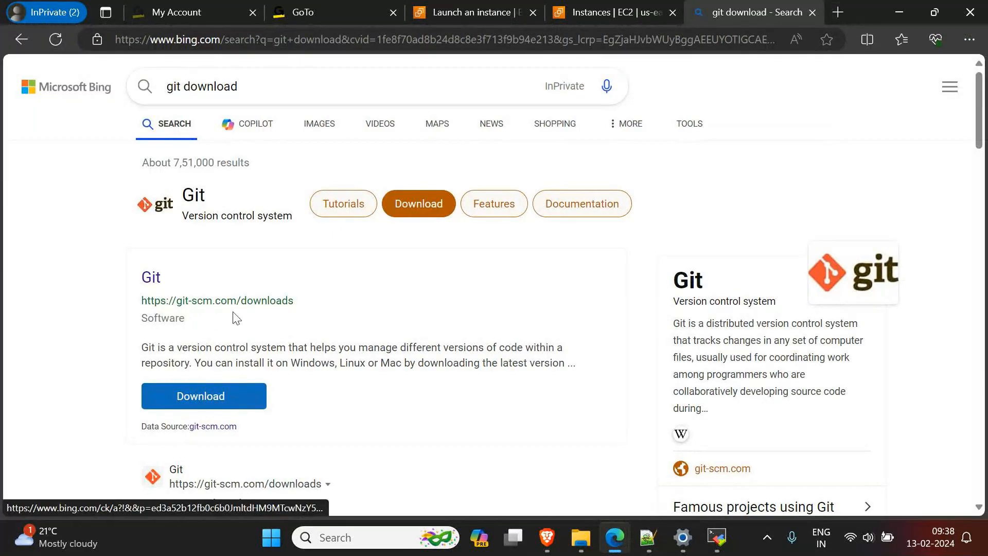
pyautogui.click(280, 300)
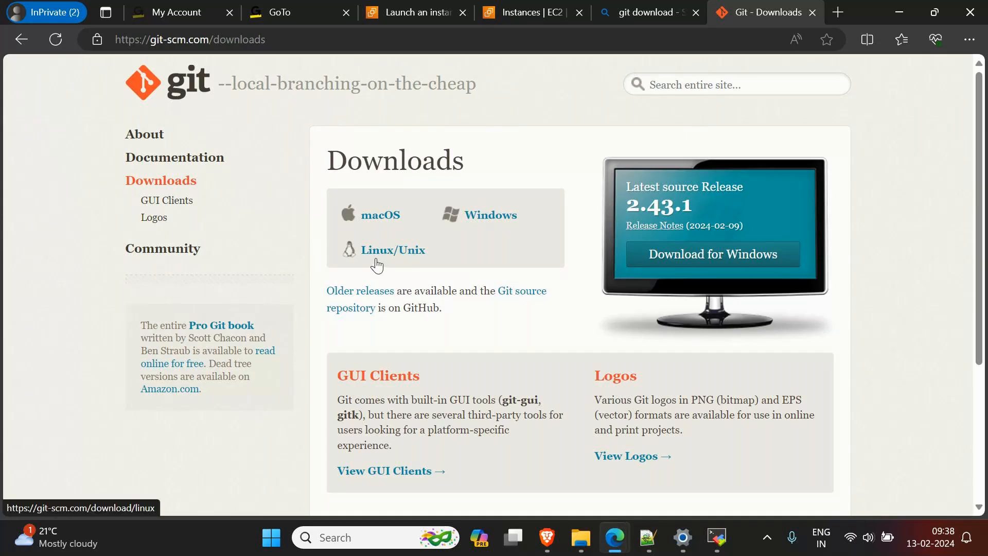
# Step: Review the ec2-user and ubuntu sessions in MobaXterm again, and return to the Git downloads page in Edge
pyautogui.click(717, 537)
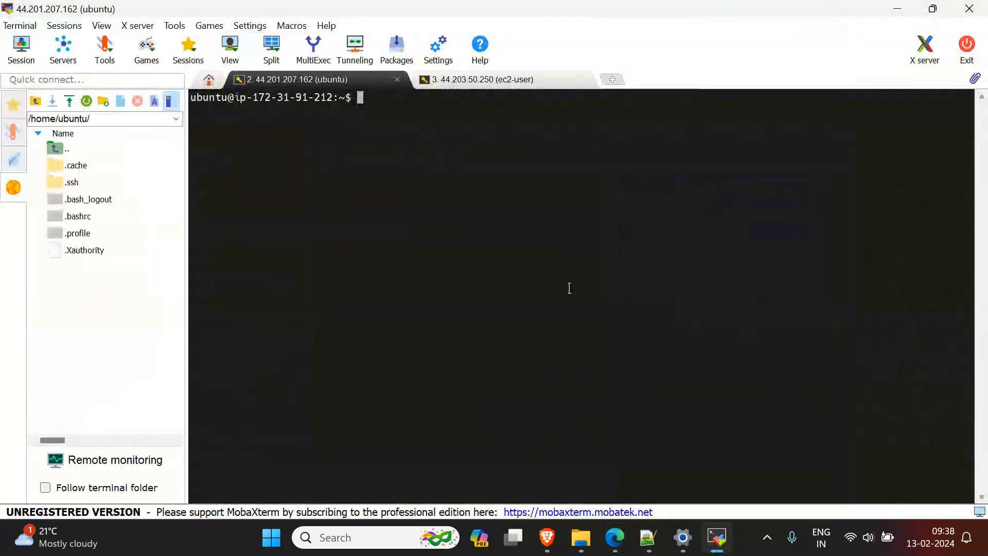
pyautogui.click(495, 80)
pyautogui.click(495, 80)
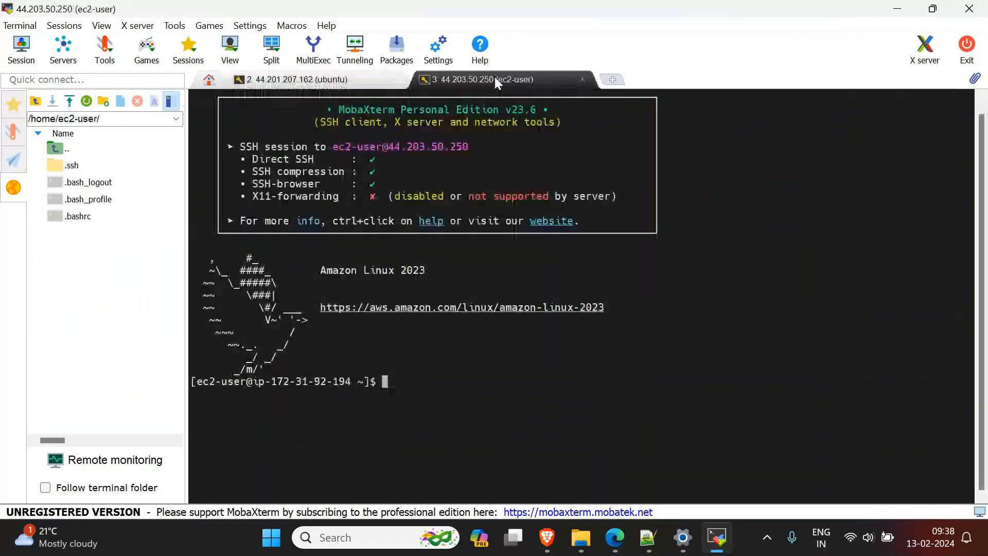
pyautogui.click(307, 81)
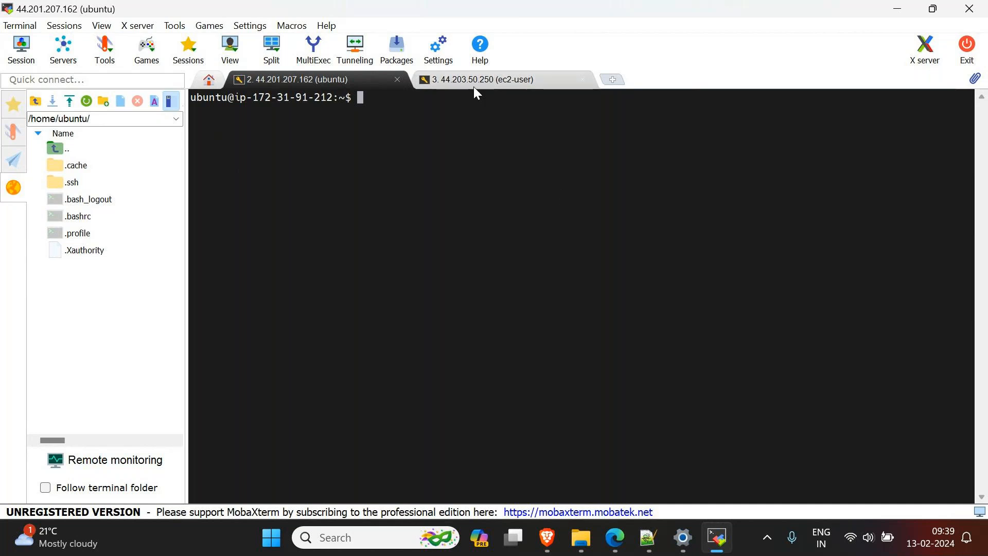
pyautogui.click(901, 6)
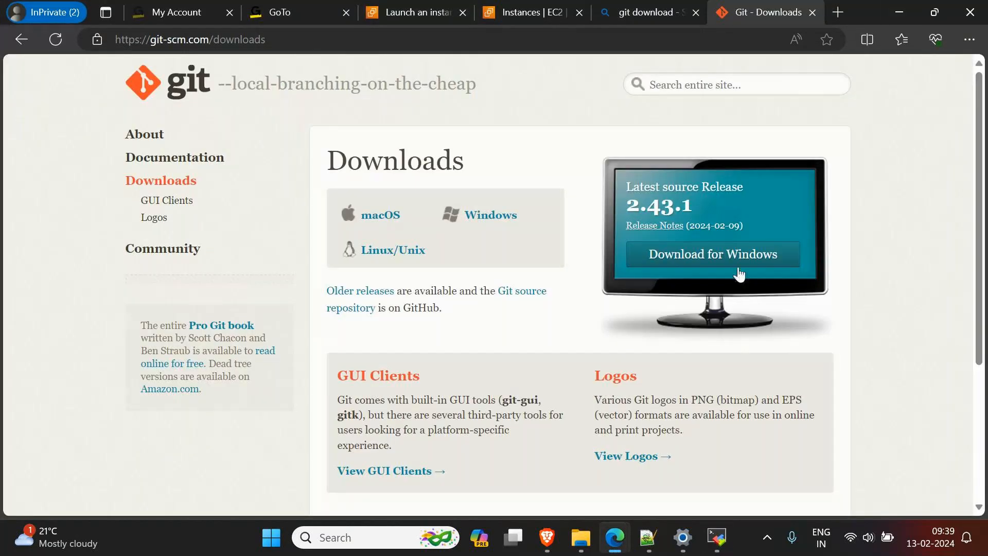
# Step: Uninstall Git from the Windows installed apps, starting from a Windows search for "git", and return to the Git downloads page in Edge
pyautogui.click(362, 537)
pyautogui.write('git')
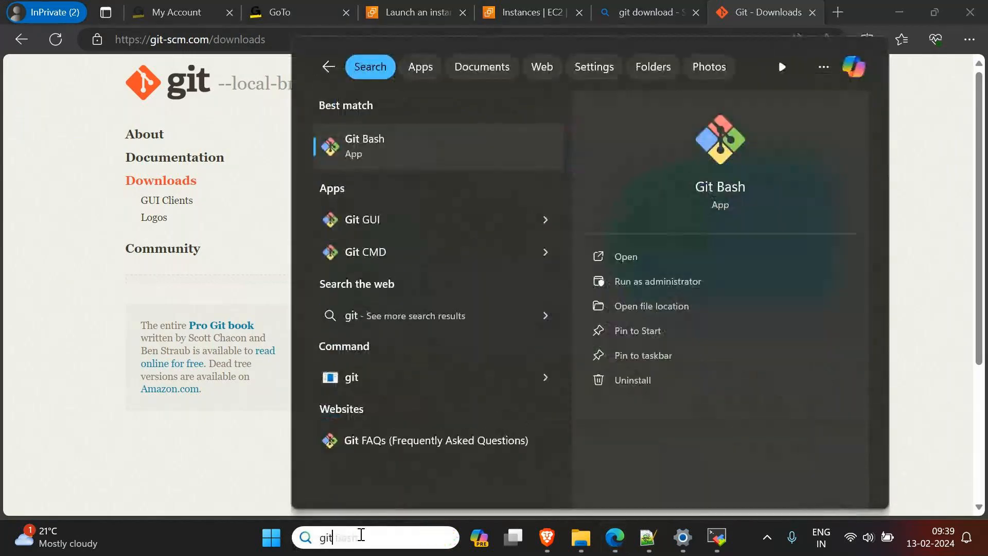
pyautogui.click(632, 379)
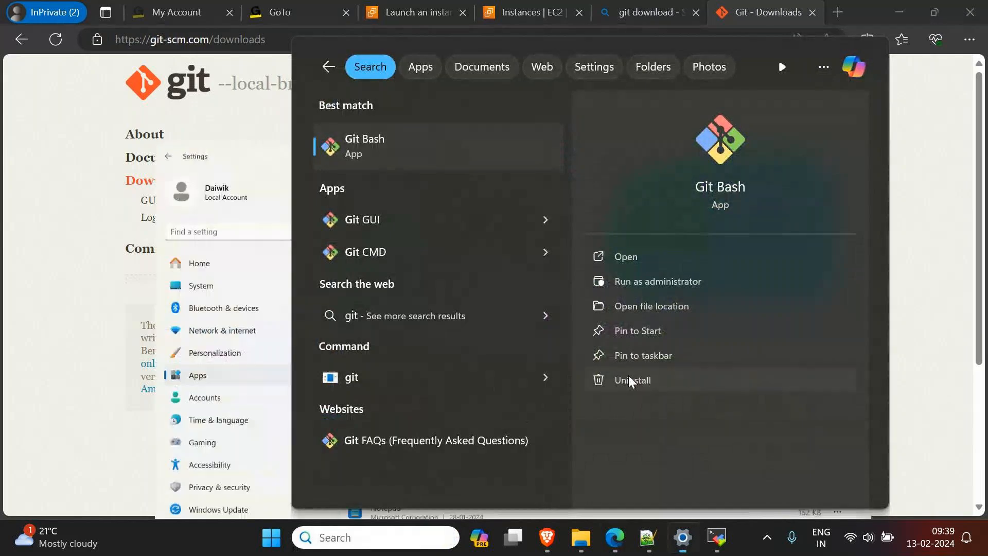
pyautogui.scroll(-2, 687, 361)
pyautogui.scroll(-12, 689, 364)
pyautogui.scroll(4, 922, 268)
pyautogui.click(944, 215)
pyautogui.click(783, 274)
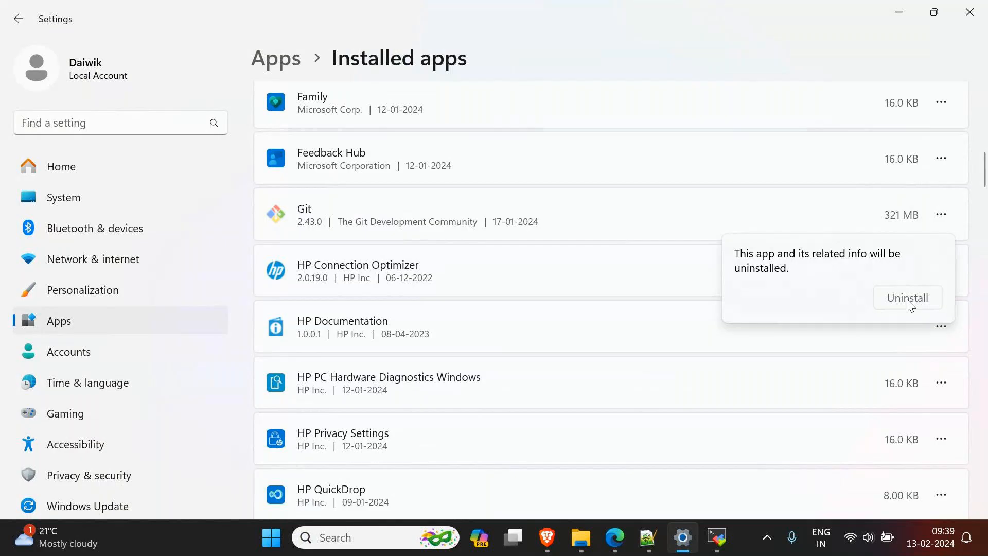
pyautogui.click(910, 299)
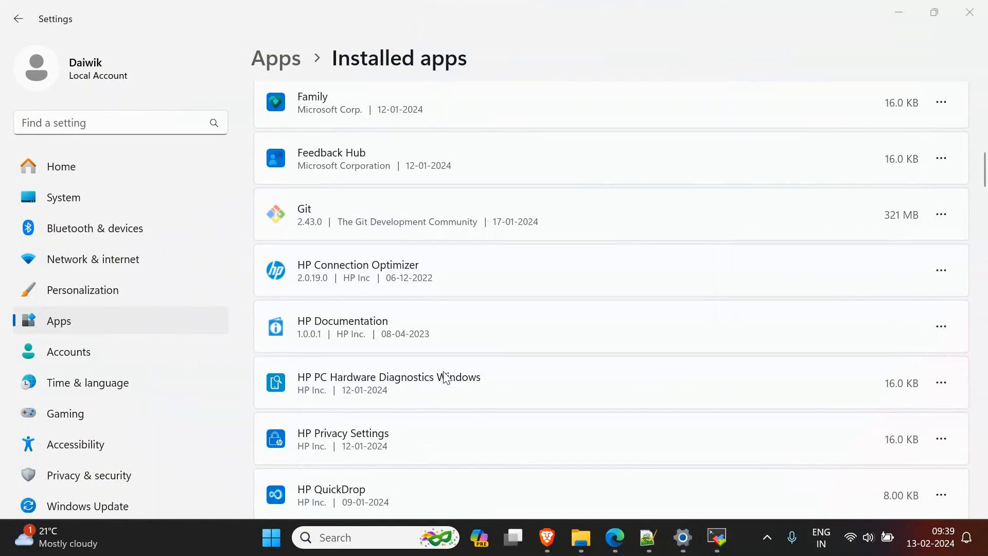
pyautogui.click(551, 324)
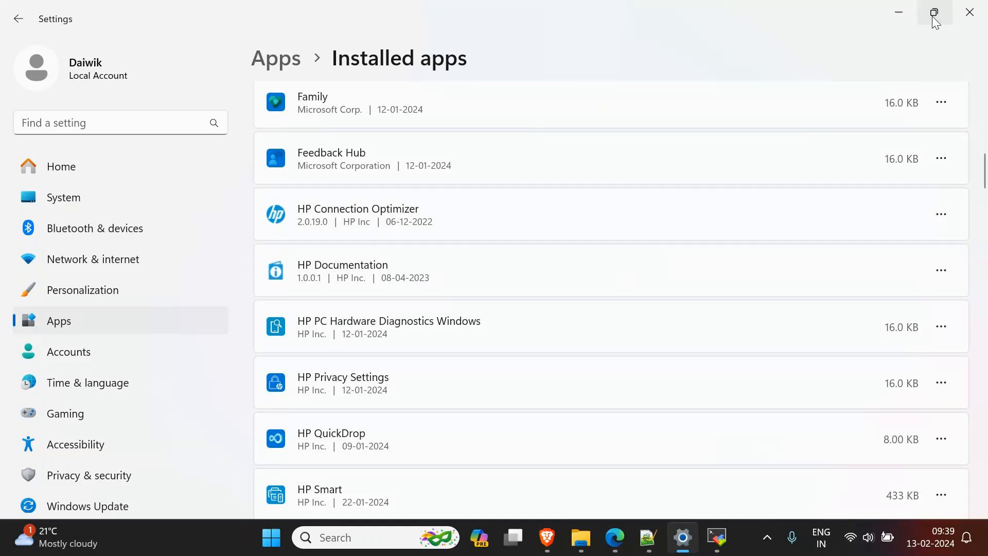
pyautogui.click(902, 12)
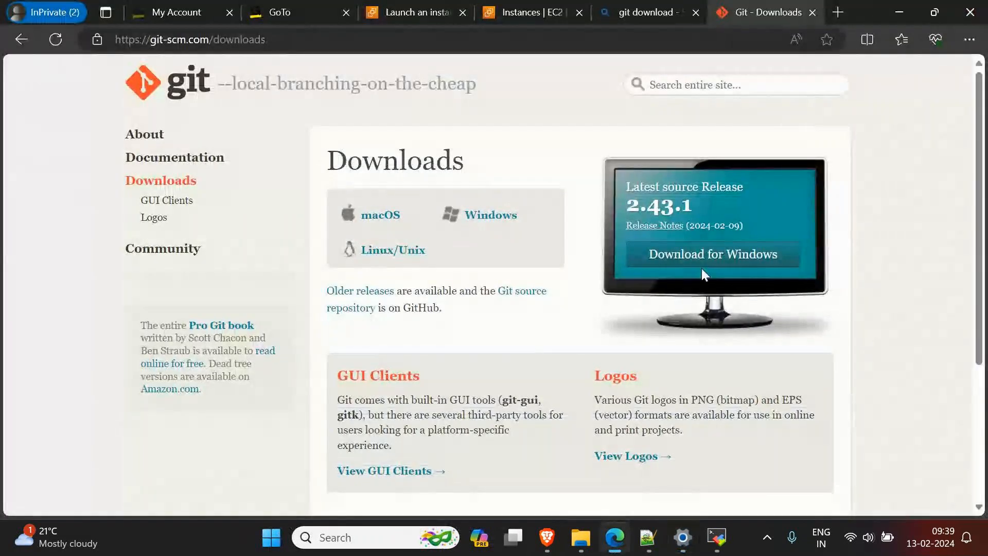
# Step: Download the 64-bit Git for Windows Setup and select Git-2.43.0-64-bit in File Explorer's Downloads folder
pyautogui.click(716, 265)
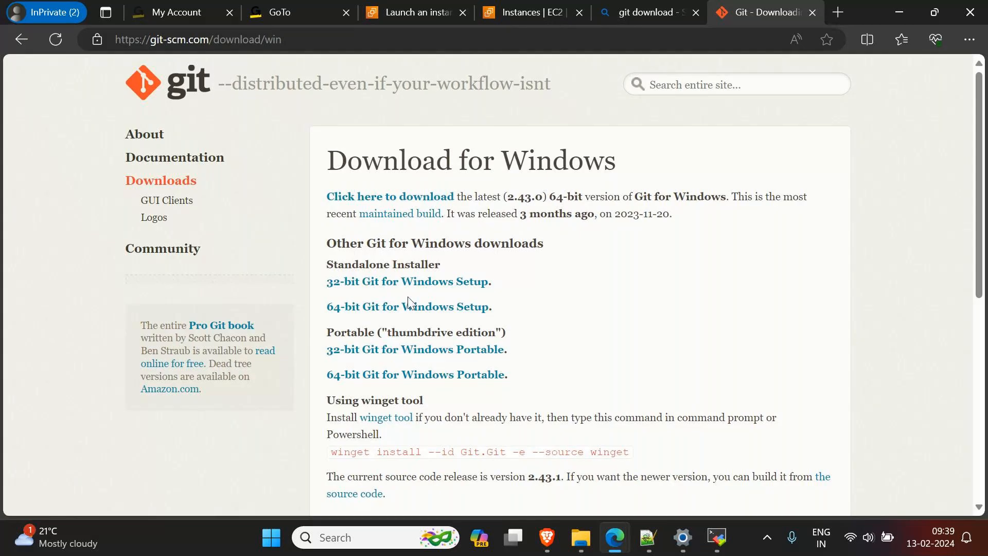
pyautogui.click(339, 312)
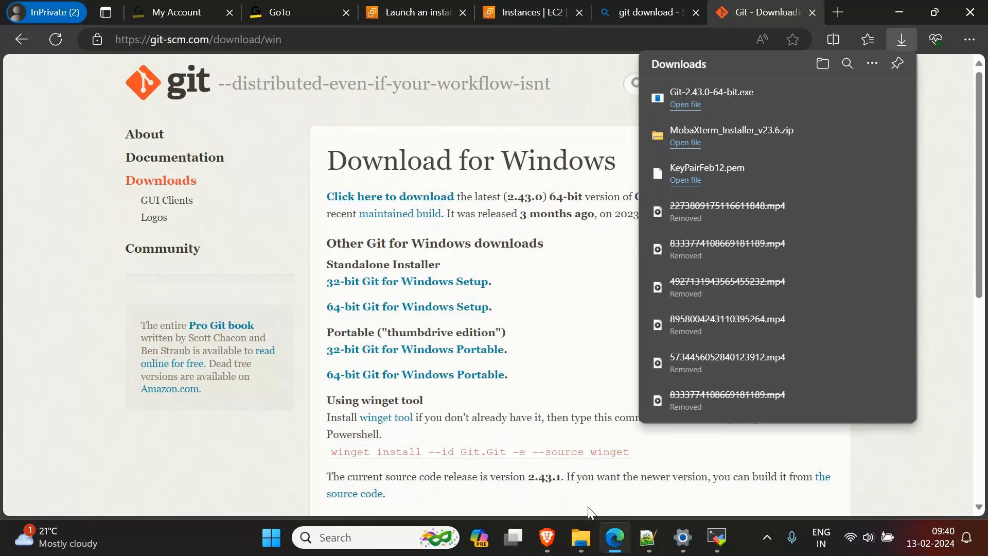
pyautogui.click(581, 537)
pyautogui.click(82, 223)
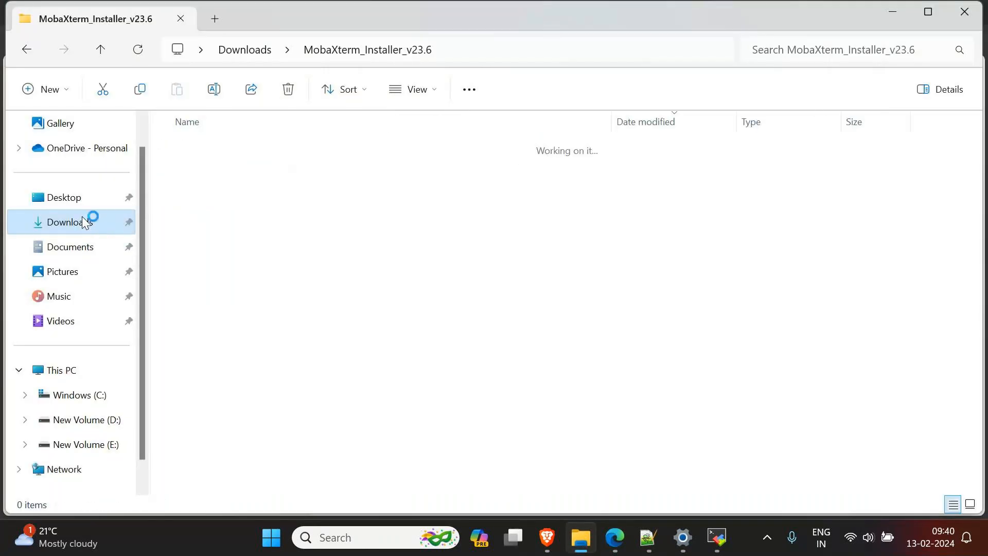
pyautogui.click(221, 169)
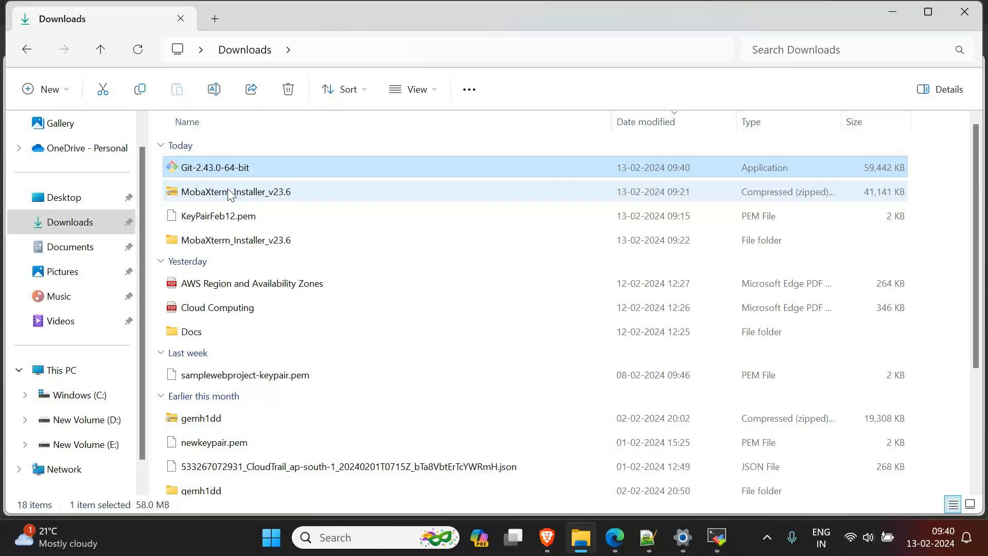
# Step: Launch the Git-2.43.0-64-bit installer, accept the licence page and confirm installing into the existing C:\Program Files\Git folder
pyautogui.rightClick(224, 170)
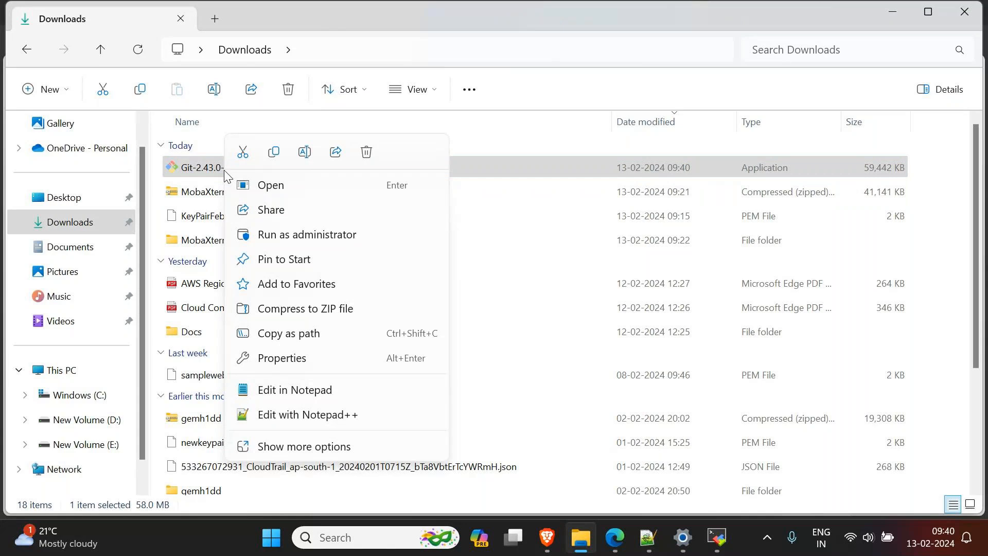
pyautogui.click(208, 169)
pyautogui.doubleClick(208, 169)
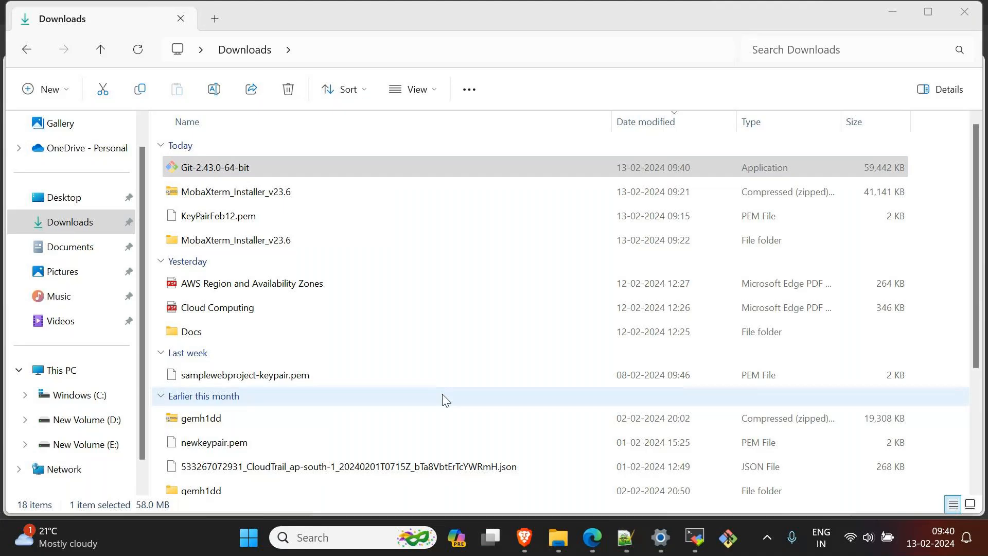
pyautogui.click(565, 390)
pyautogui.click(583, 393)
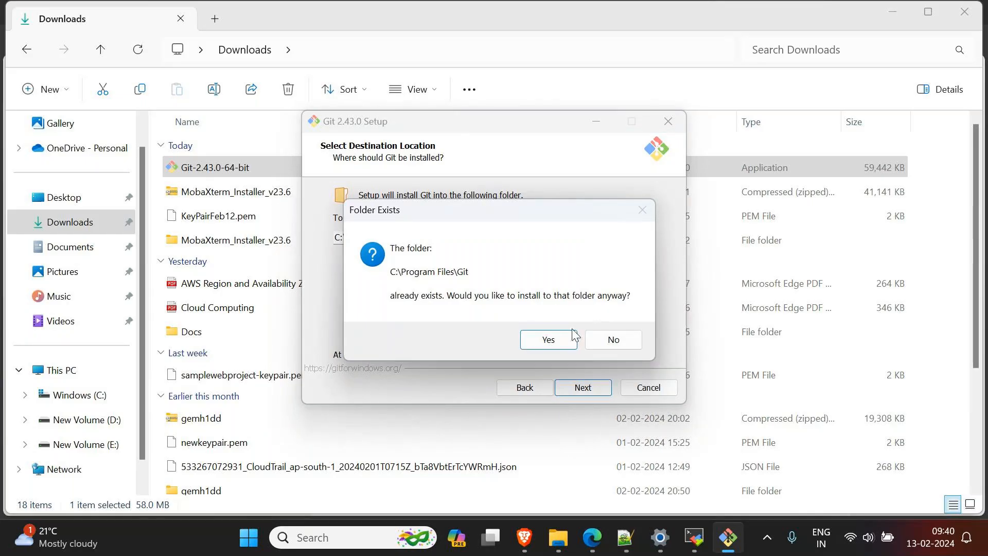
pyautogui.click(554, 335)
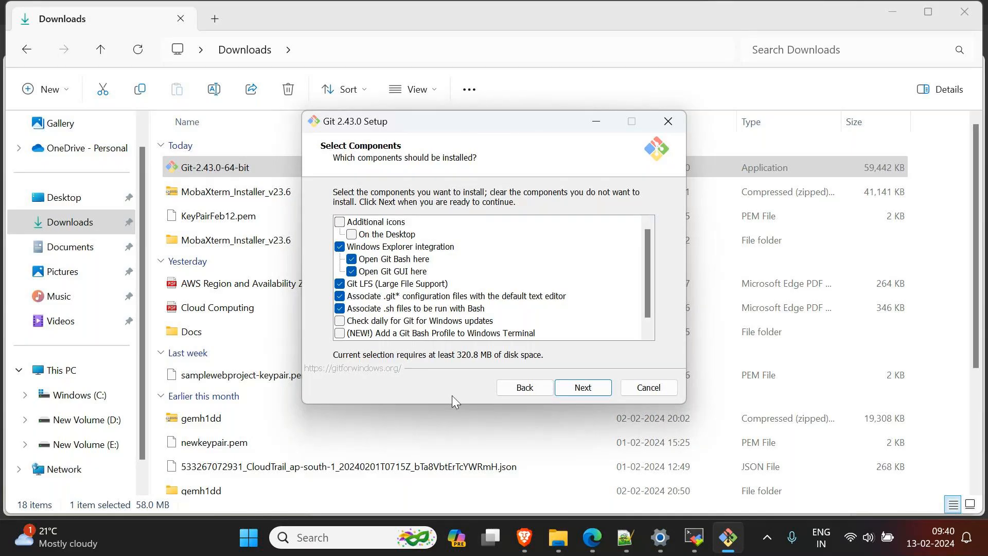
# Step: Accept the default Git setup options, including Vim as editor, Let Git decide, the OpenSSL library and Git Credential Manager
pyautogui.click(586, 392)
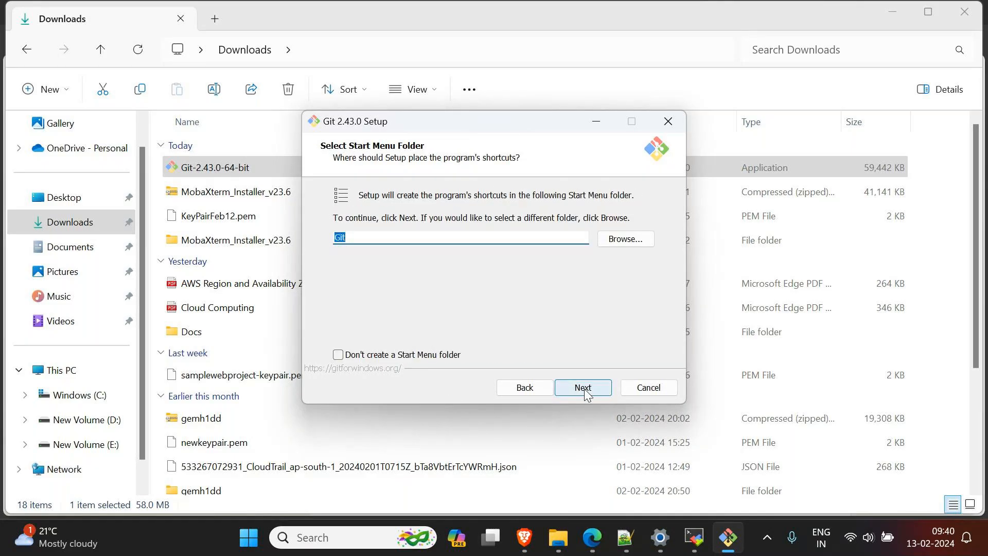
pyautogui.click(587, 392)
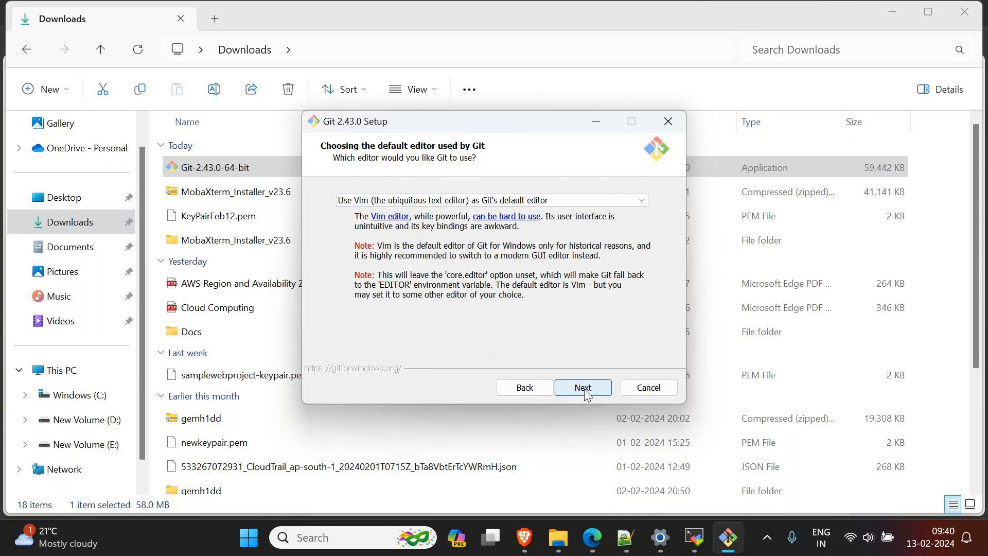
pyautogui.click(586, 393)
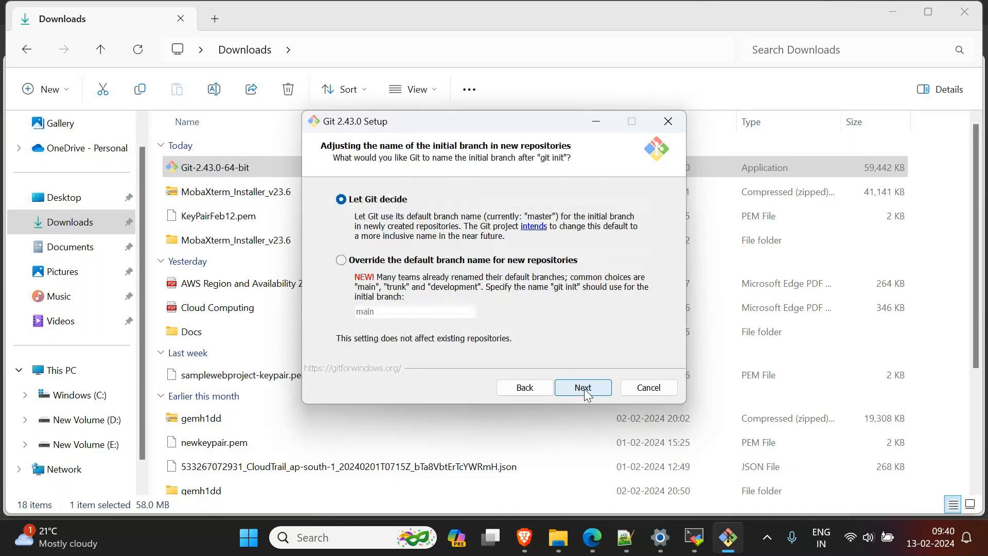
pyautogui.click(587, 392)
pyautogui.click(586, 393)
pyautogui.click(587, 392)
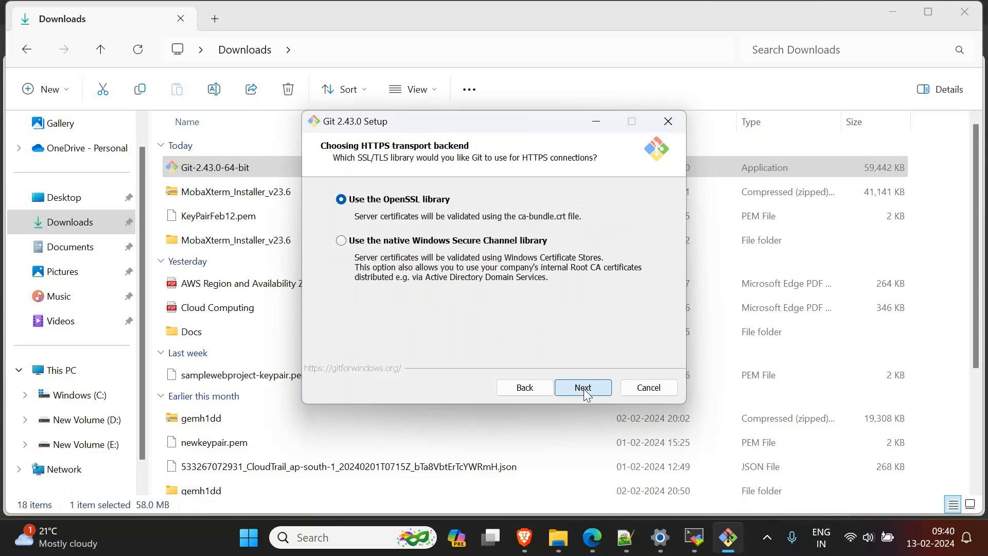
pyautogui.click(586, 392)
pyautogui.click(587, 392)
pyautogui.click(587, 392)
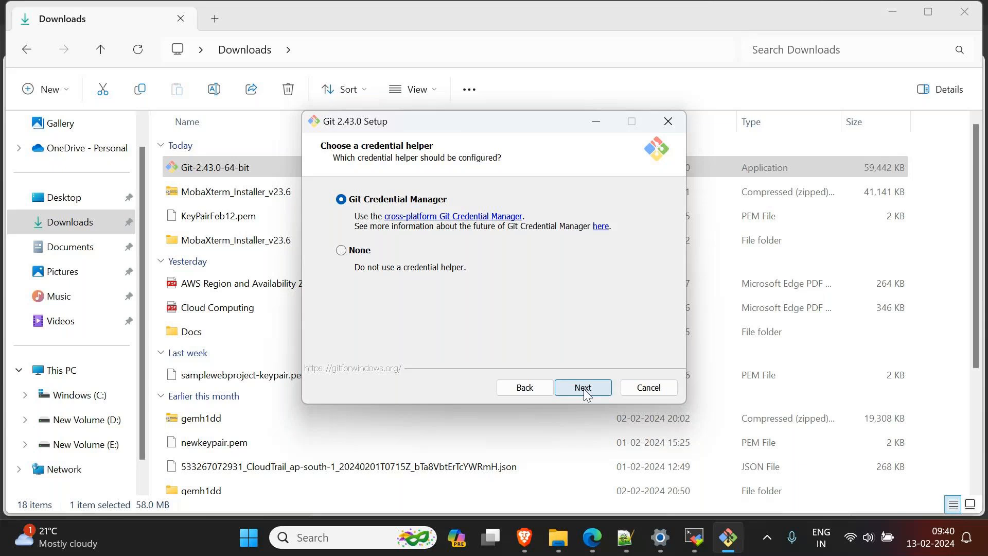
pyautogui.click(586, 393)
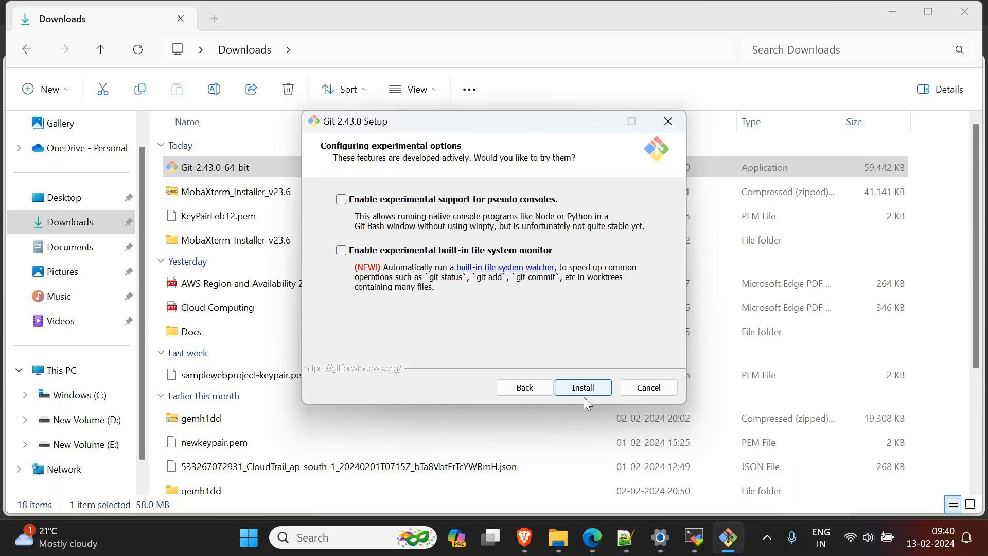
# Step: Install Git without experimental options and finish the setup with View Release Notes disabled
pyautogui.click(585, 394)
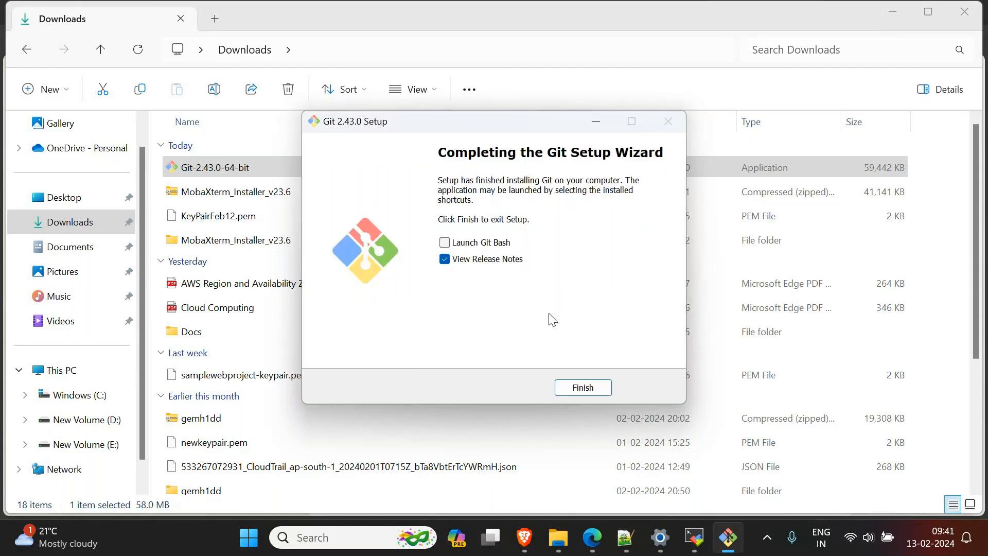
pyautogui.click(444, 260)
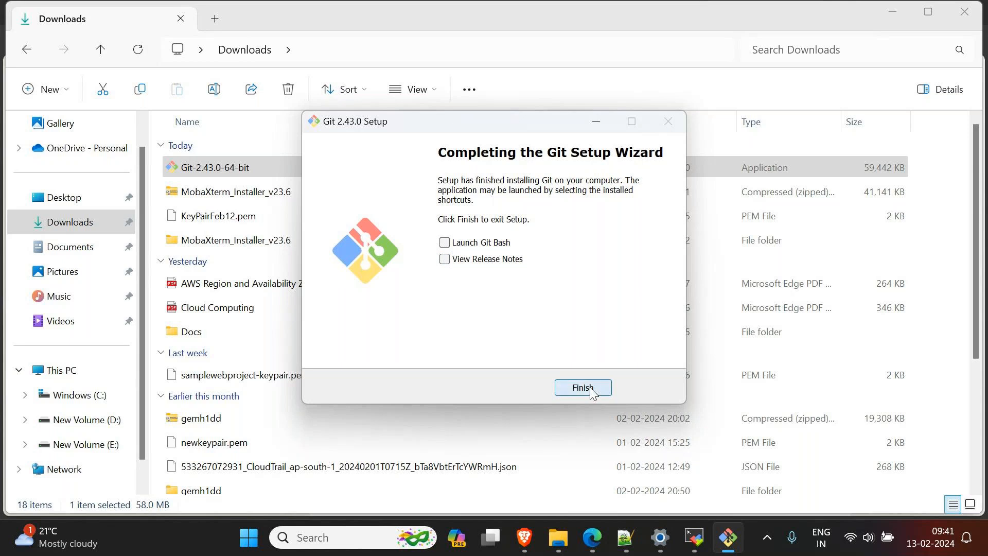
pyautogui.click(584, 388)
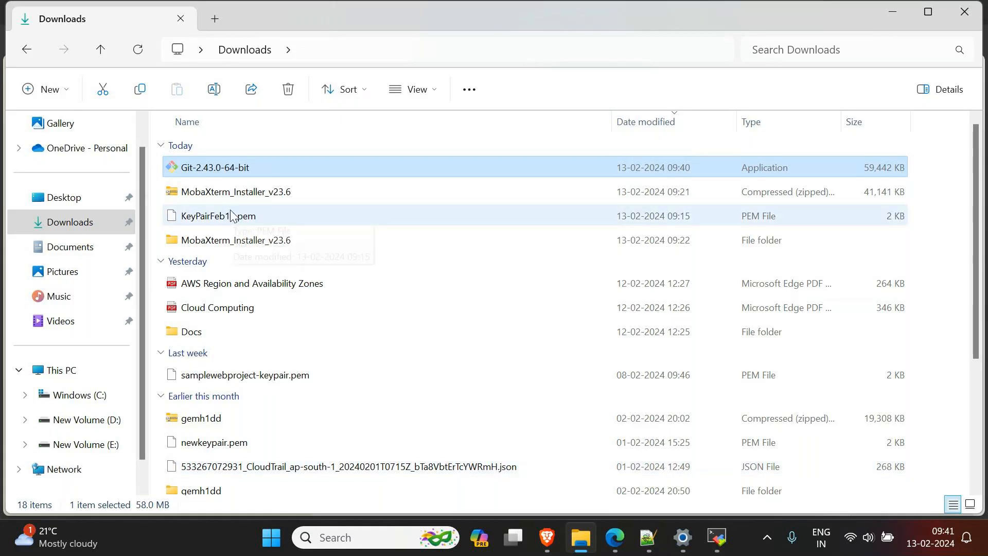
# Step: Examine the extended context options of the Downloads folder for the Git GUI and Git Bash entries
pyautogui.moveTo(721, 540)
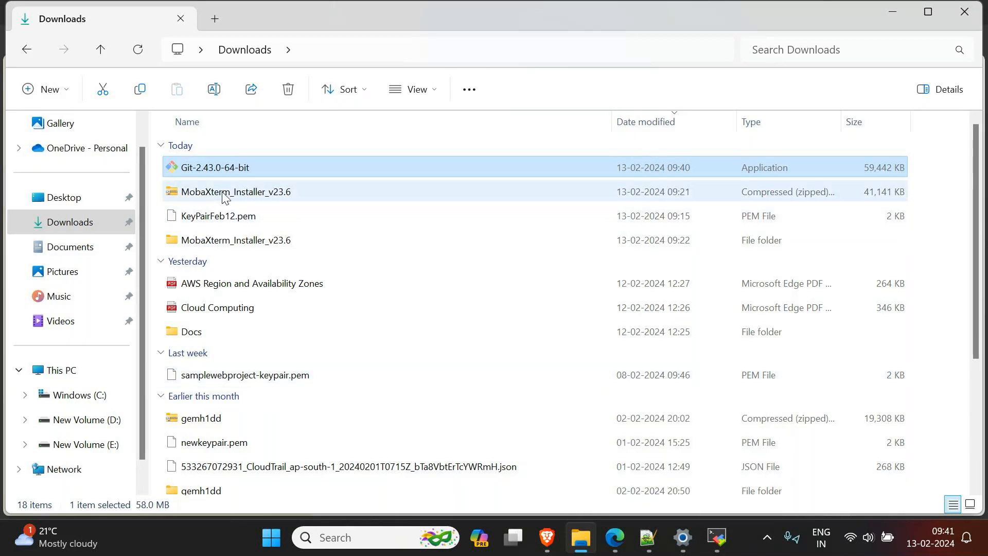
pyautogui.scroll(-2, 478, 265)
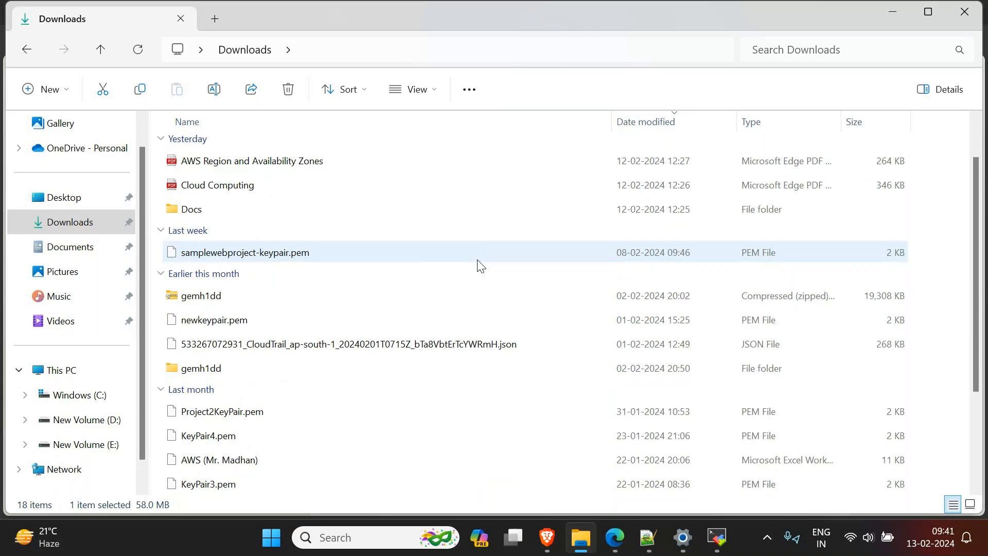
pyautogui.scroll(2, 484, 276)
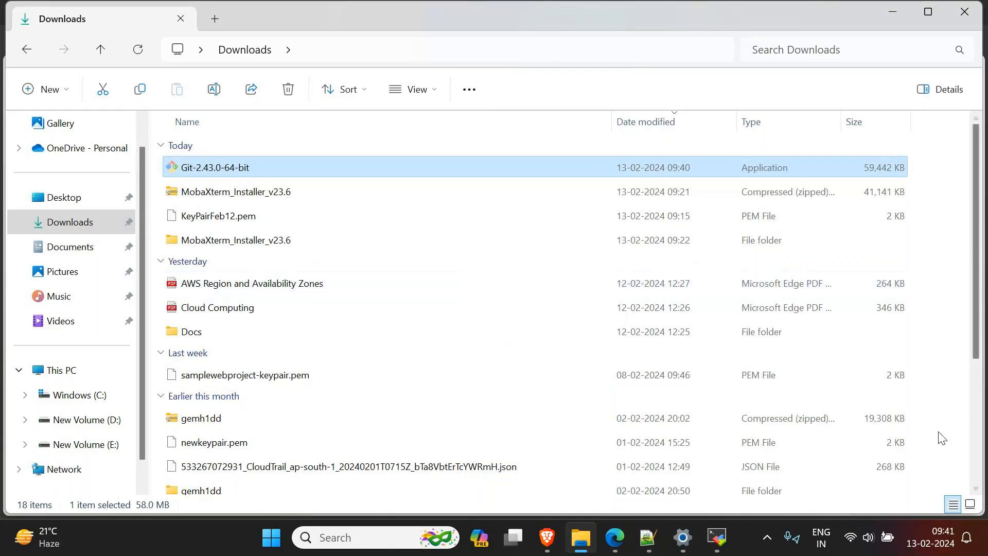
pyautogui.click(953, 479)
pyautogui.rightClick(953, 478)
pyautogui.rightClick(248, 239)
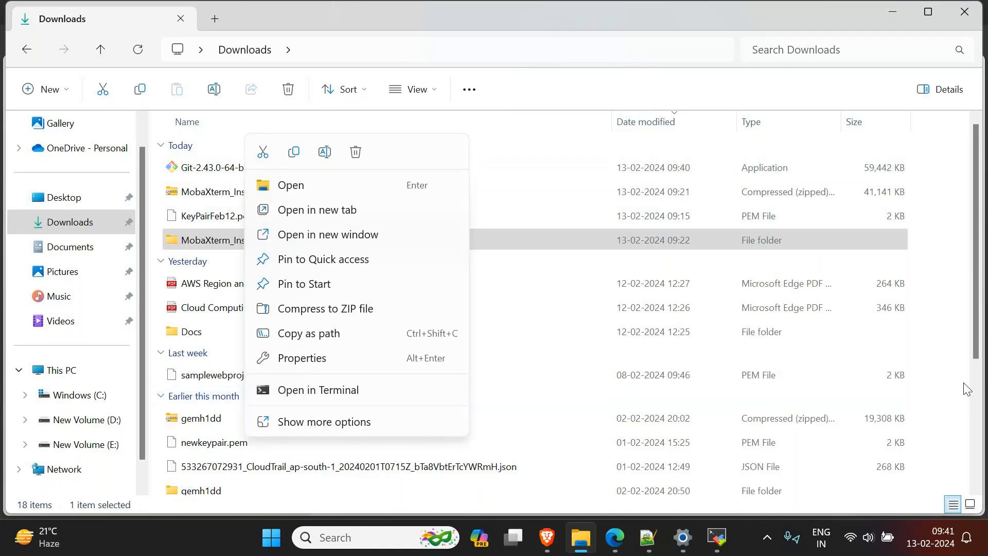
pyautogui.click(979, 353)
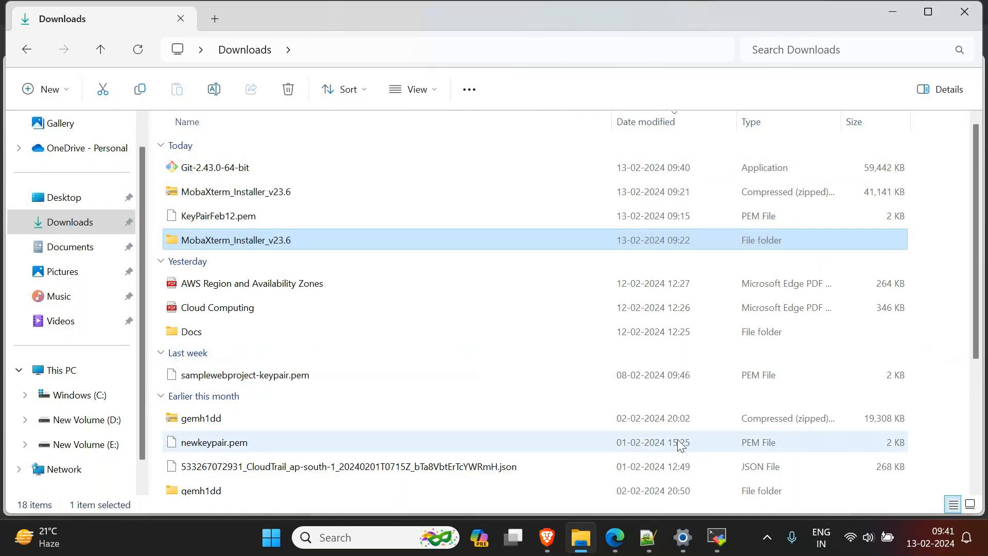
pyautogui.rightClick(806, 444)
pyautogui.rightClick(280, 434)
pyautogui.rightClick(243, 431)
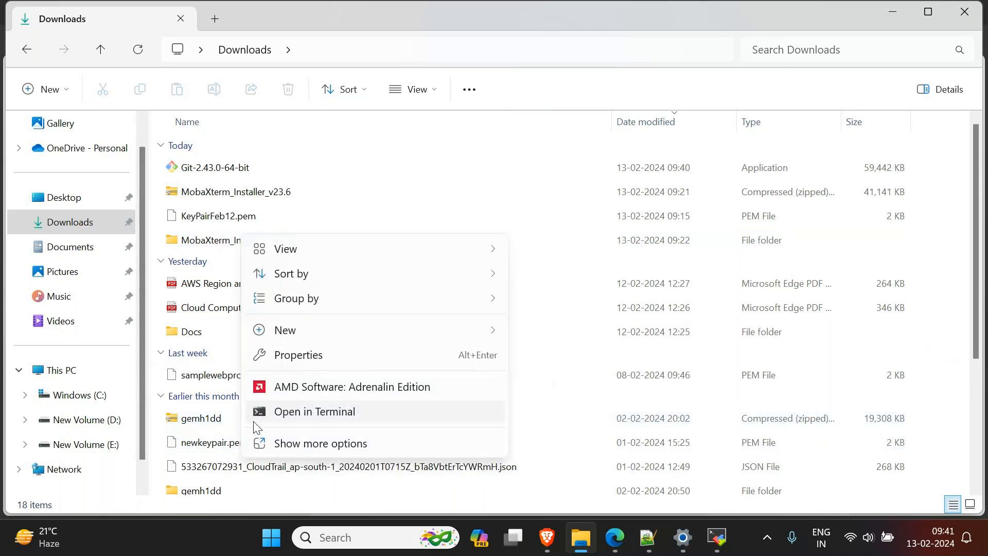
pyautogui.click(268, 443)
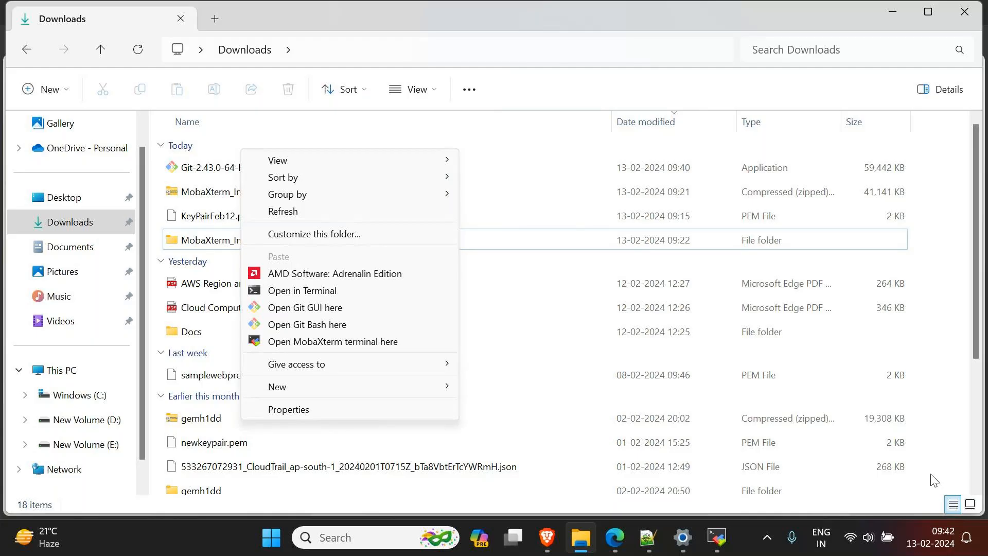
# Step: Open Git Bash in the Downloads folder, view its prompt in a maximized window and close it
pyautogui.rightClick(940, 494)
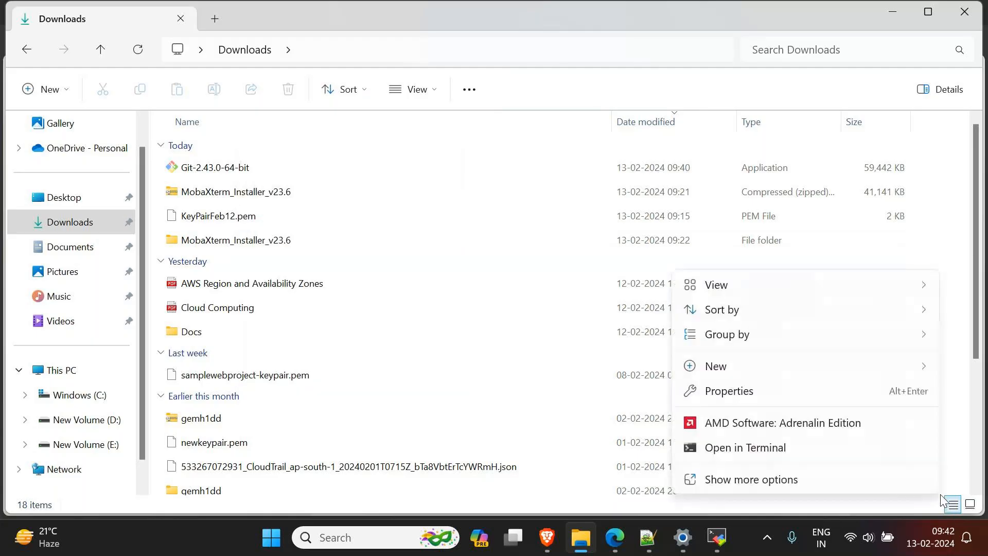
pyautogui.click(767, 483)
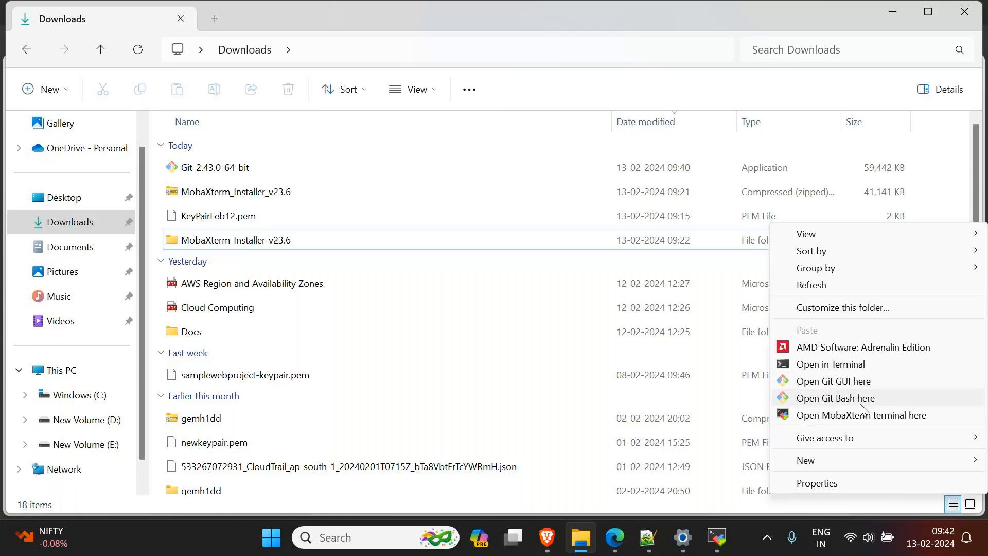
pyautogui.click(833, 400)
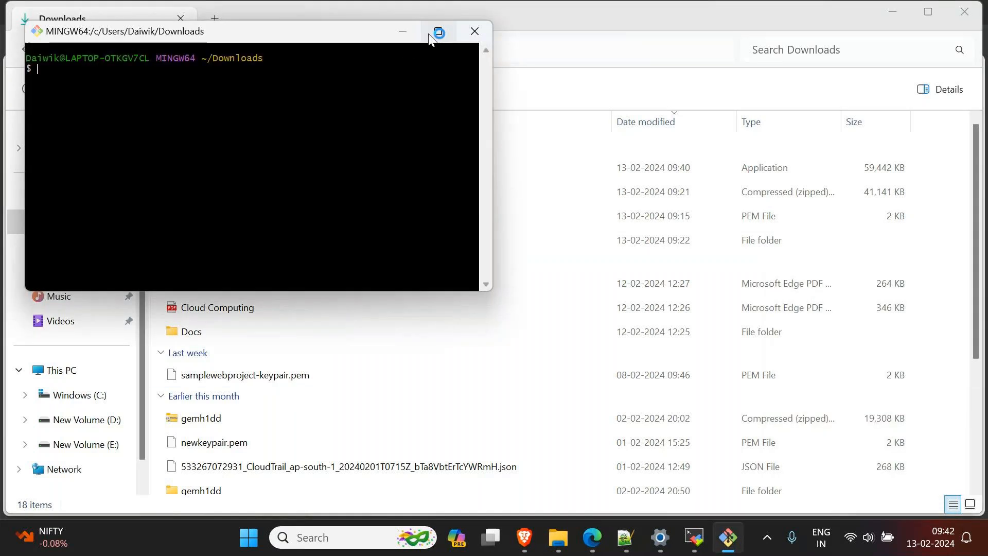
pyautogui.click(438, 31)
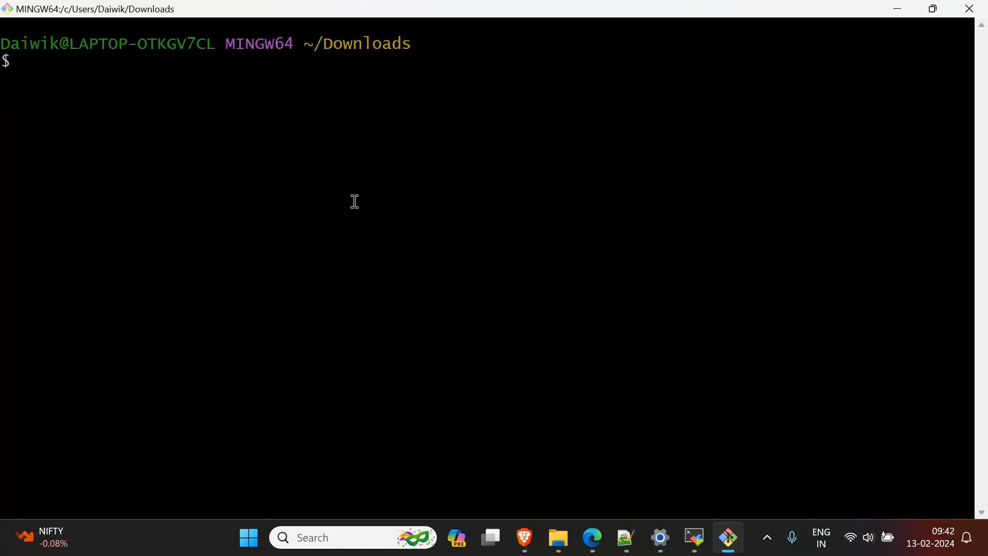
pyautogui.click(969, 9)
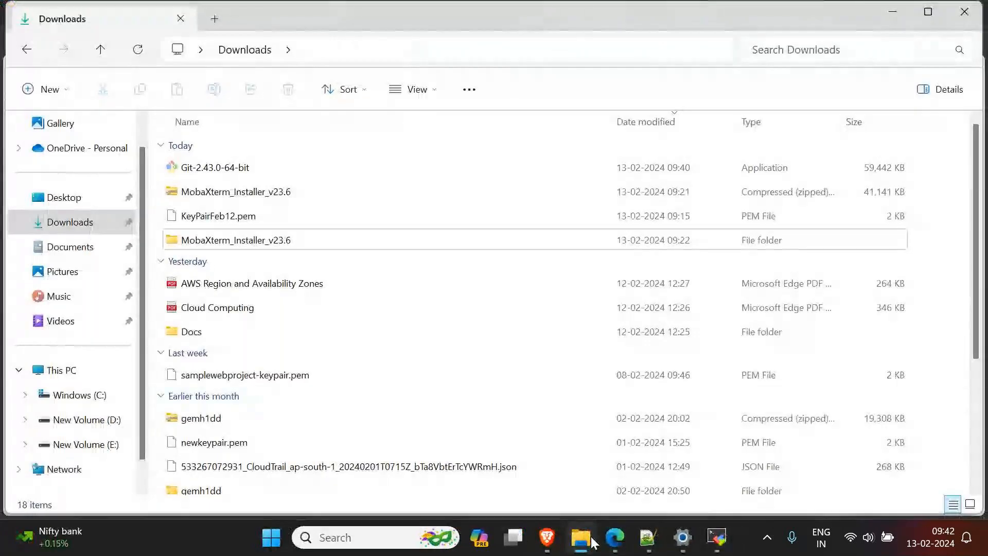
# Step: Switch to the Notepad++ notes, review the Mobaxtrem and git lines under Linux connection tools, and minimize the window
pyautogui.click(648, 538)
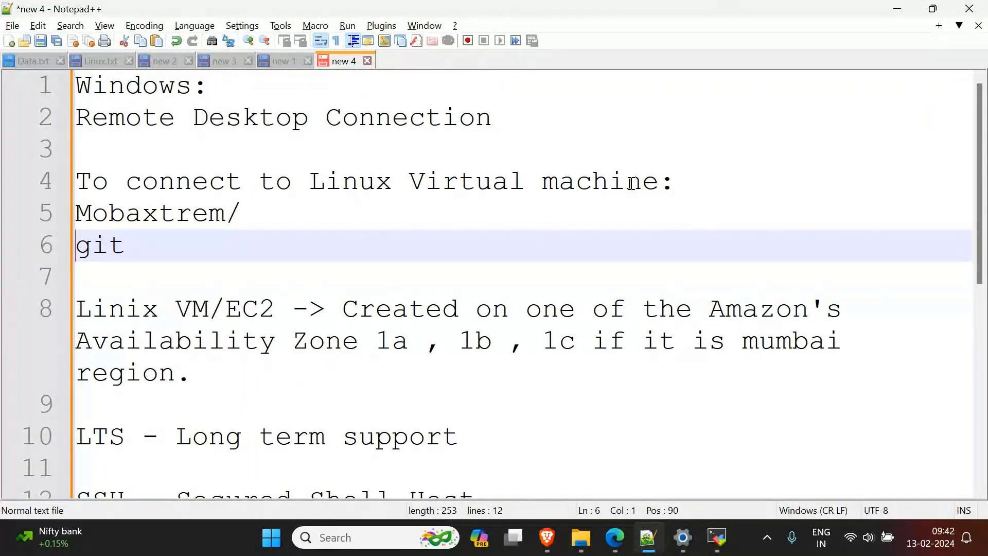
pyautogui.click(159, 213)
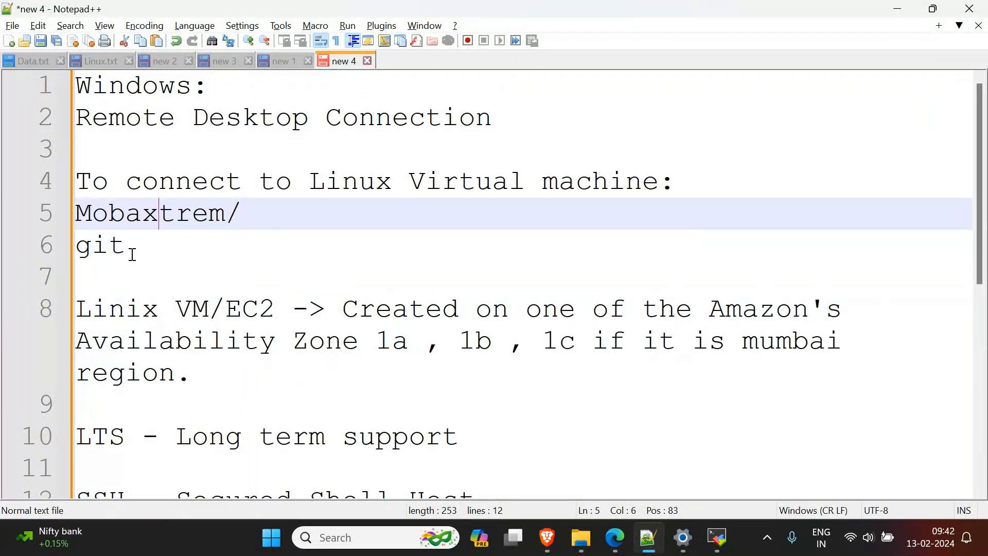
pyautogui.click(102, 251)
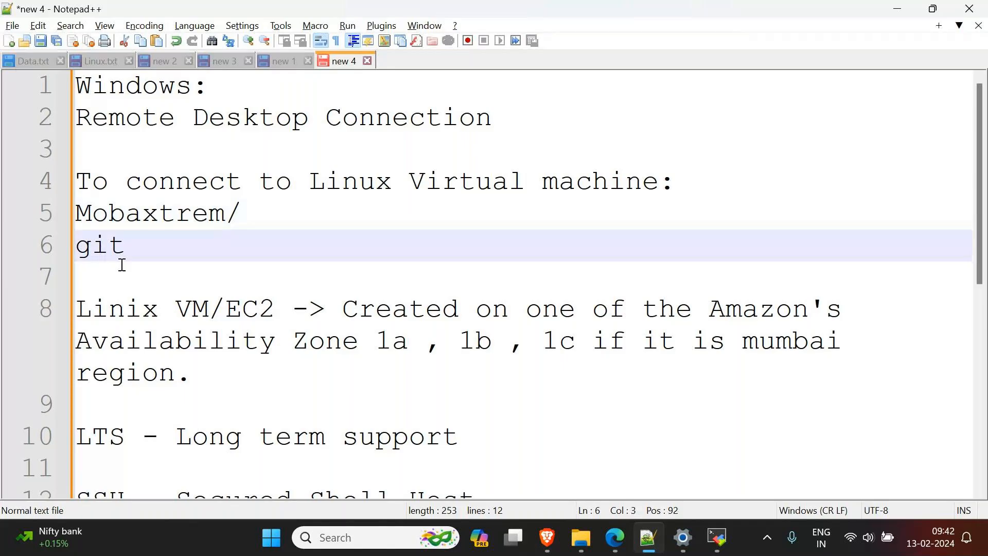
pyautogui.click(902, 10)
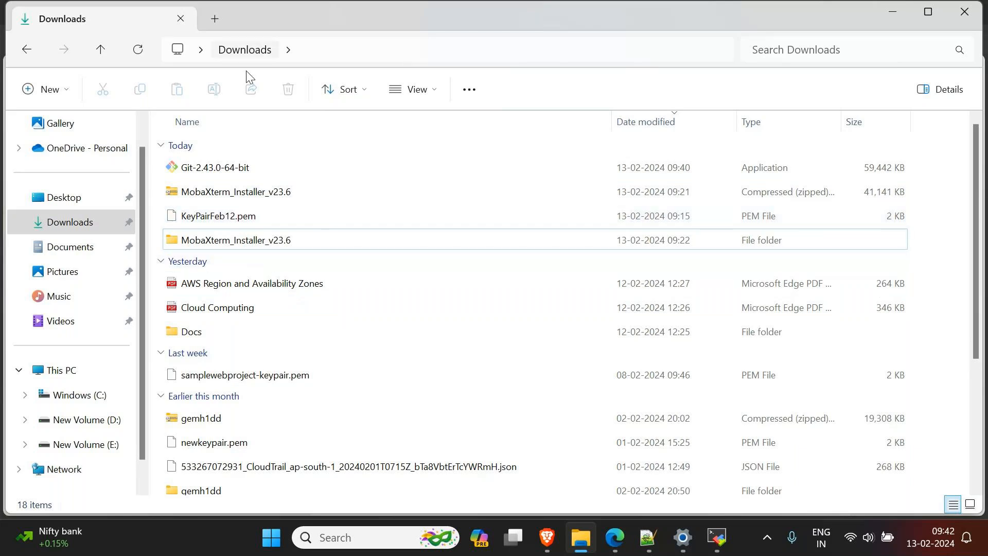
# Step: Examine the extended context options of the Windows (C:) drive for the Git Bash entry and return to Downloads
pyautogui.click(224, 240)
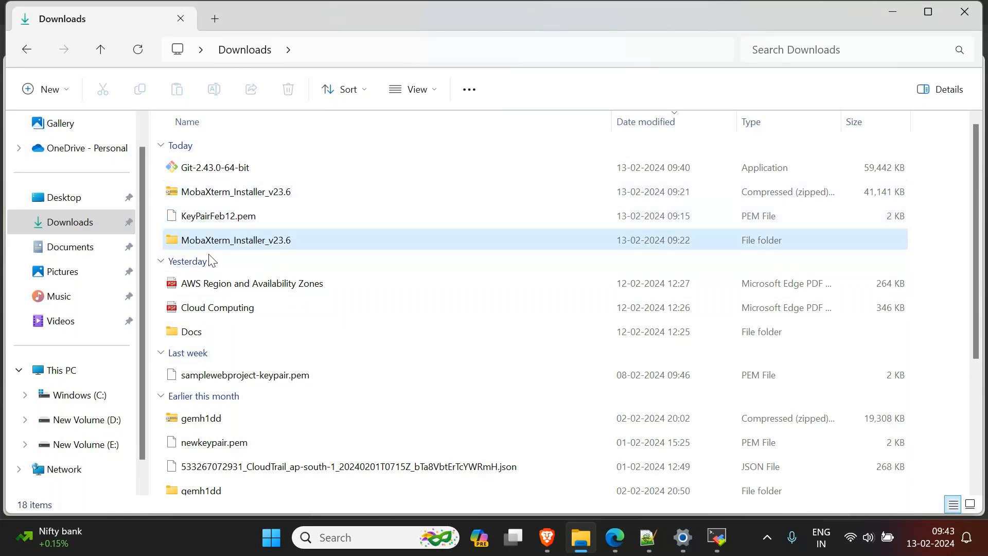
pyautogui.click(103, 396)
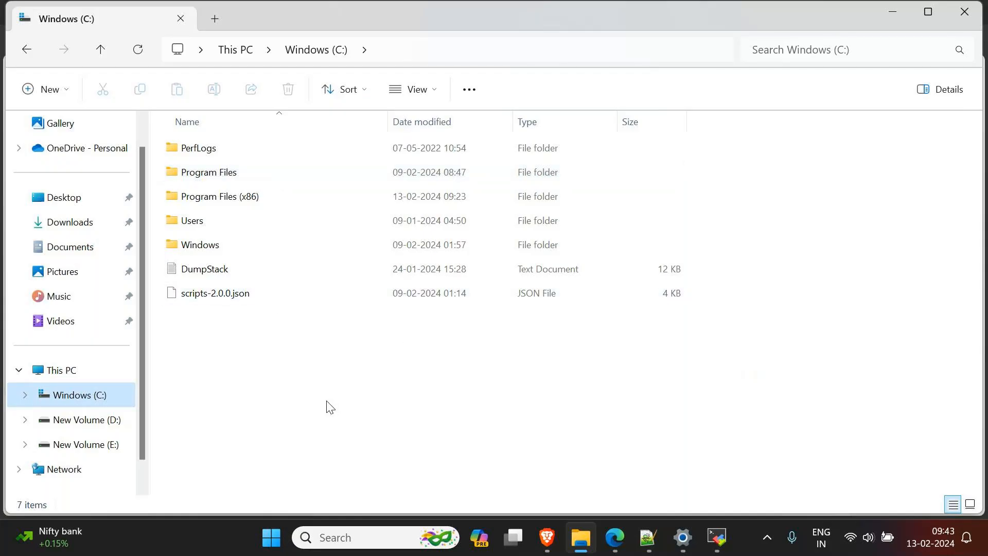
pyautogui.rightClick(720, 412)
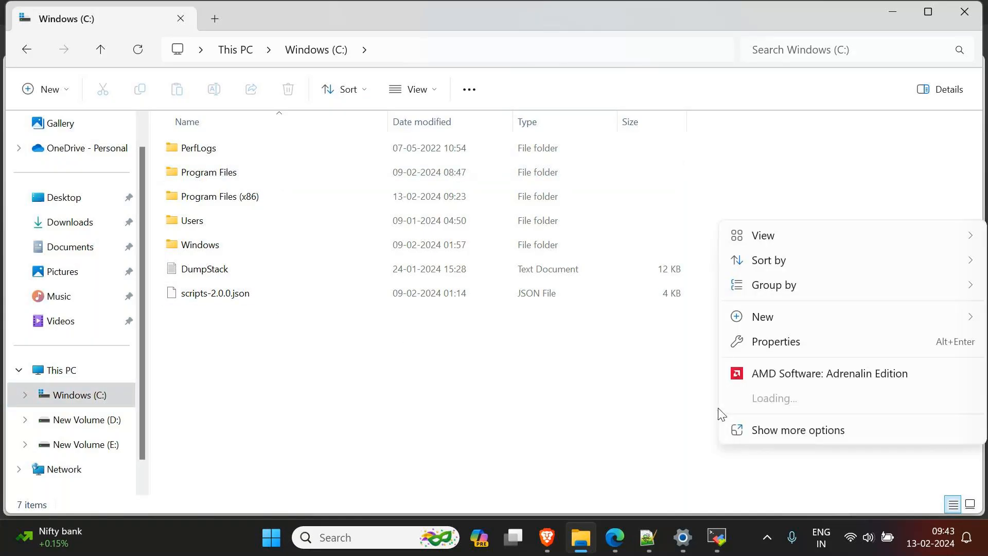
pyautogui.click(775, 431)
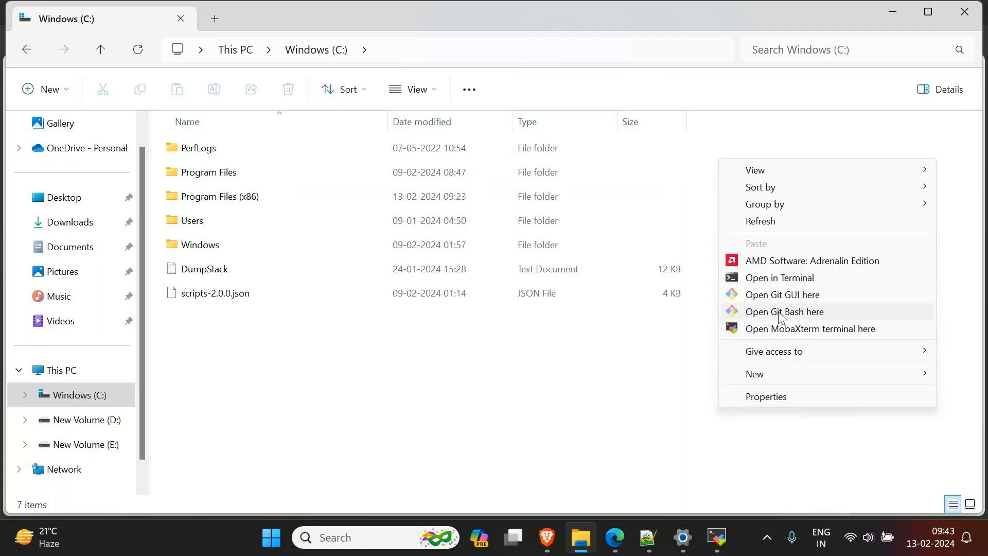
pyautogui.click(425, 410)
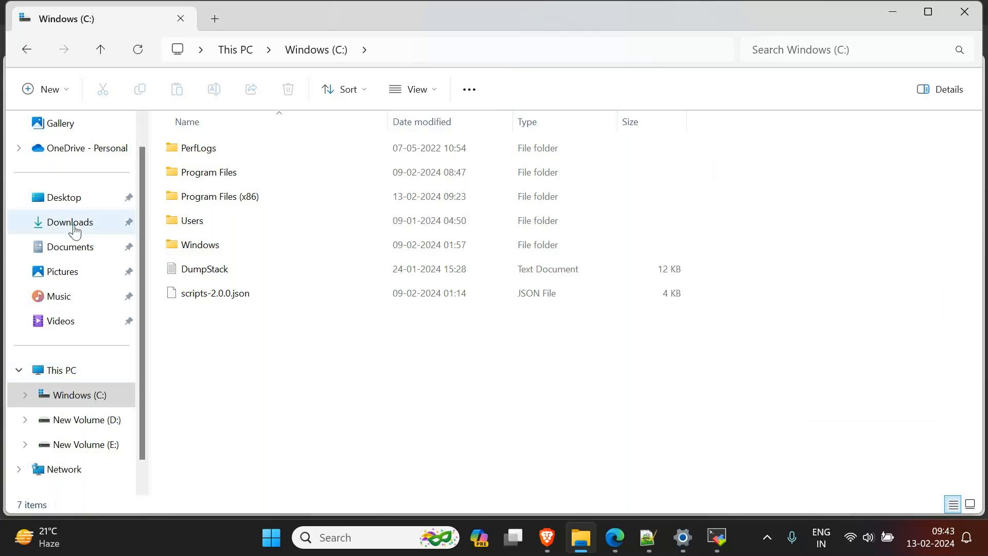
pyautogui.click(74, 229)
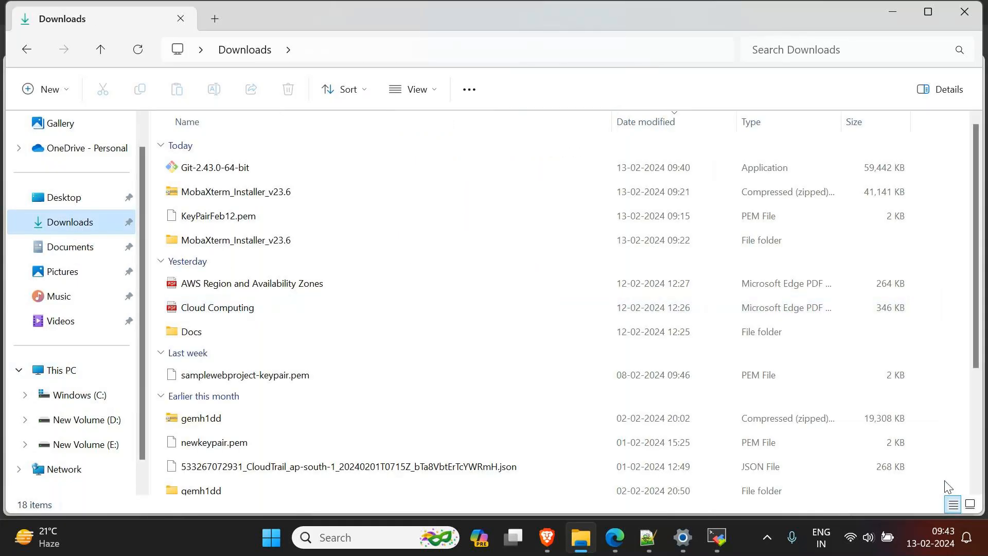
# Step: Minimize the file window and examine the desktop's extended context options for the Git GUI and Git Bash entries
pyautogui.click(892, 15)
pyautogui.click(892, 17)
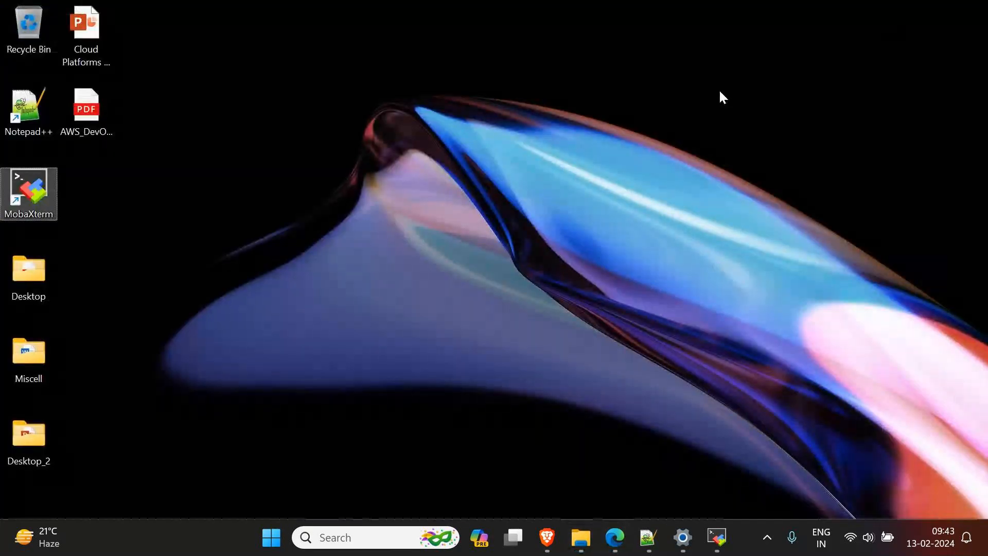
pyautogui.rightClick(719, 91)
pyautogui.click(783, 333)
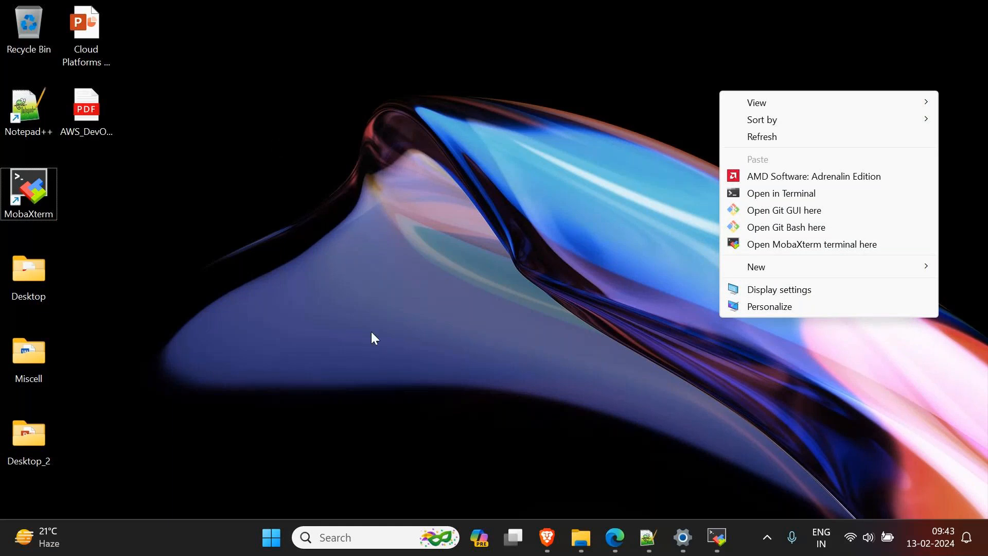
pyautogui.click(311, 245)
# Step: Open Git Bash in the Downloads folder that holds KeyPairFeb12.pem, in a maximized window with enlarged text
pyautogui.click(580, 537)
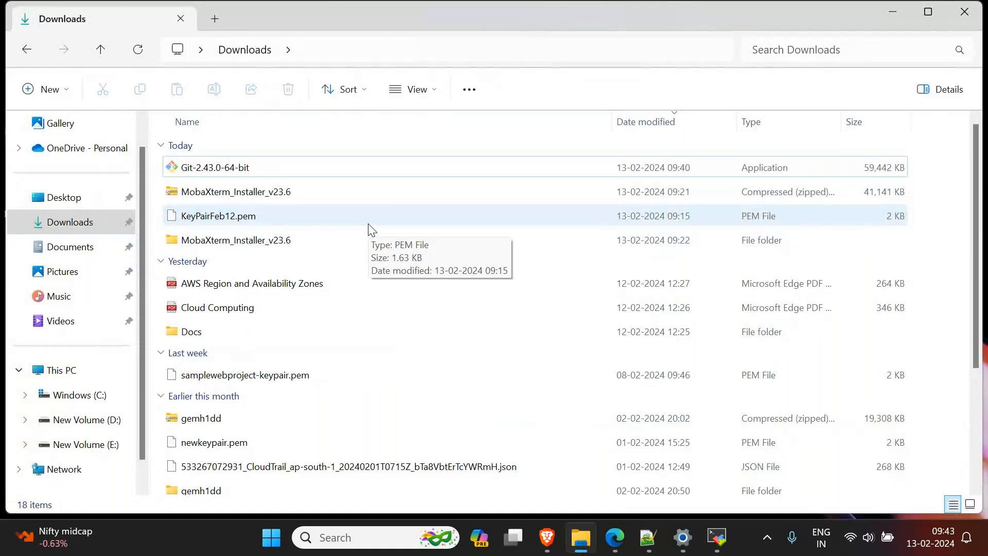
pyautogui.rightClick(948, 472)
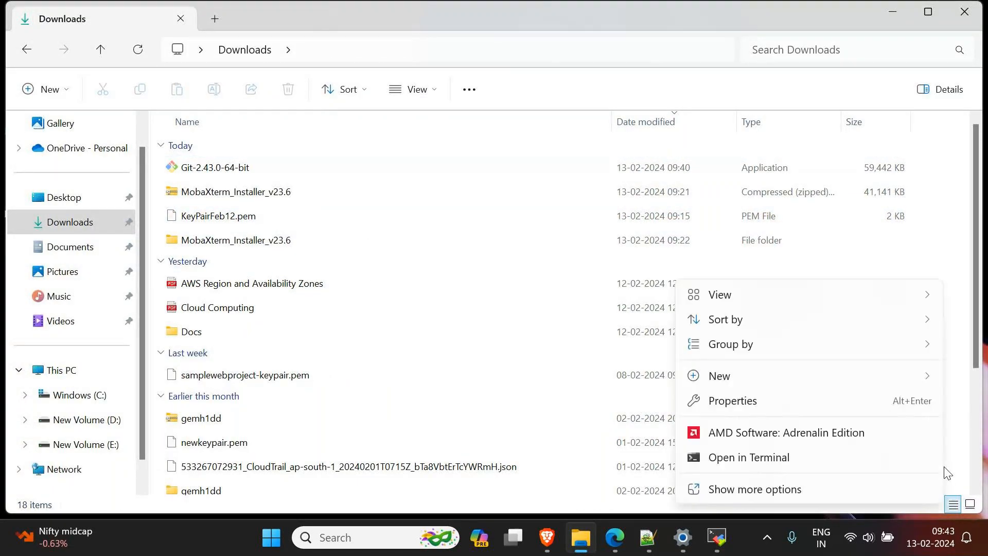
pyautogui.click(807, 489)
pyautogui.click(869, 372)
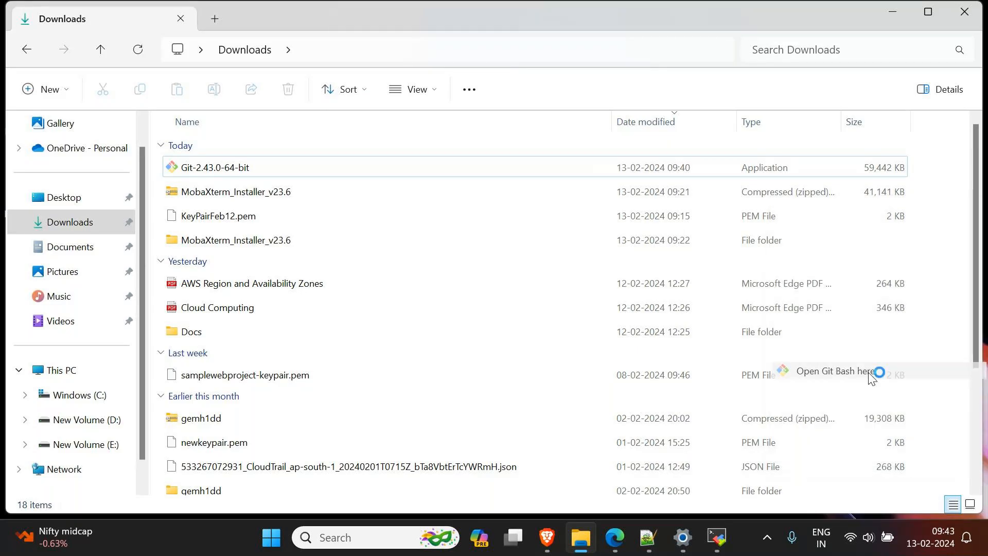
pyautogui.click(478, 70)
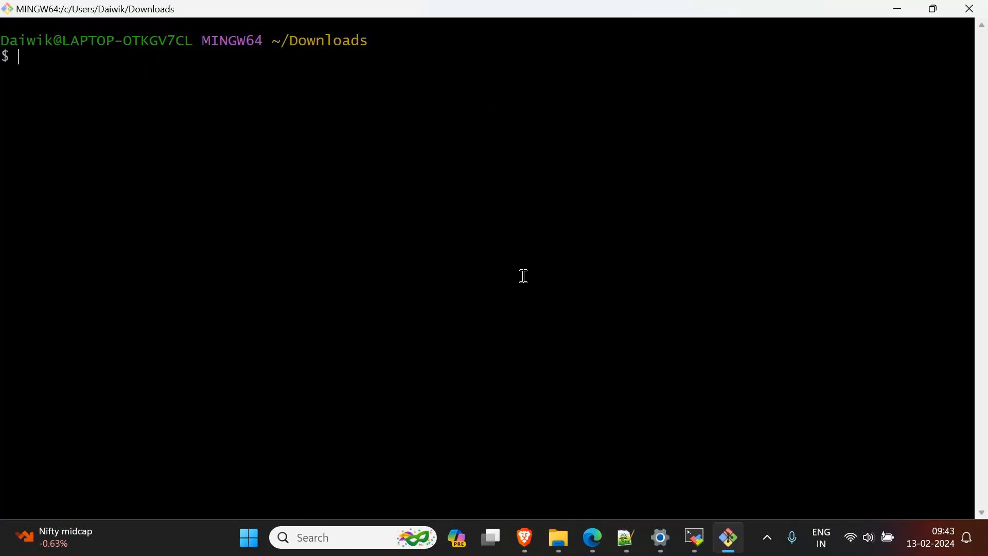
pyautogui.hotkey('ctrl', '+')
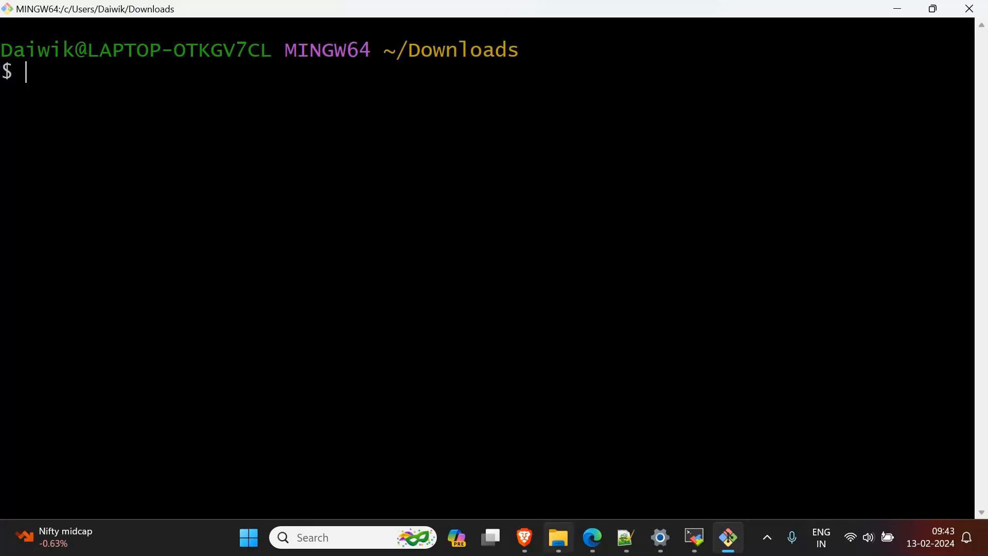
# Step: Switch to the EC2 console in Edge and open the SSH client connection instructions for the WebServer instance
pyautogui.moveTo(590, 546)
pyautogui.click(453, 468)
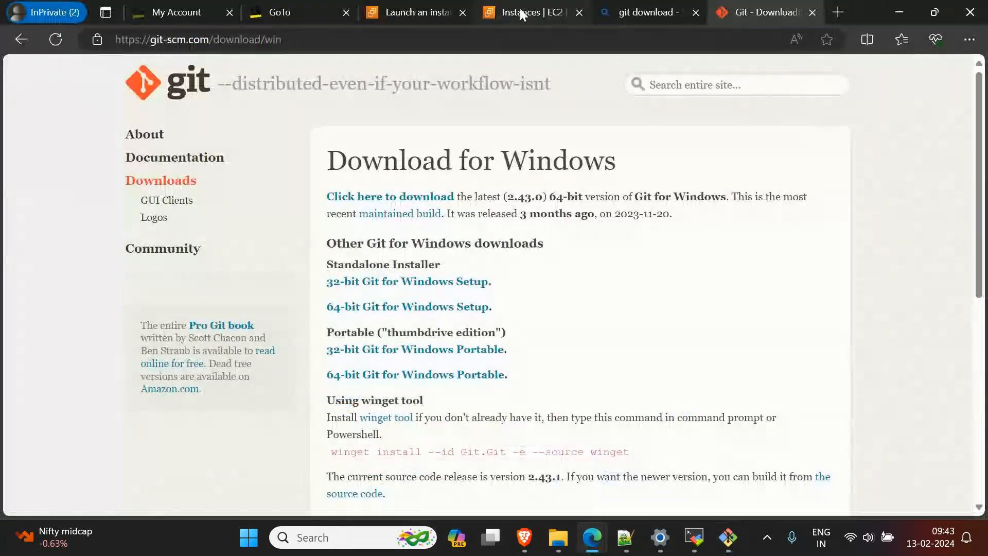
pyautogui.click(521, 13)
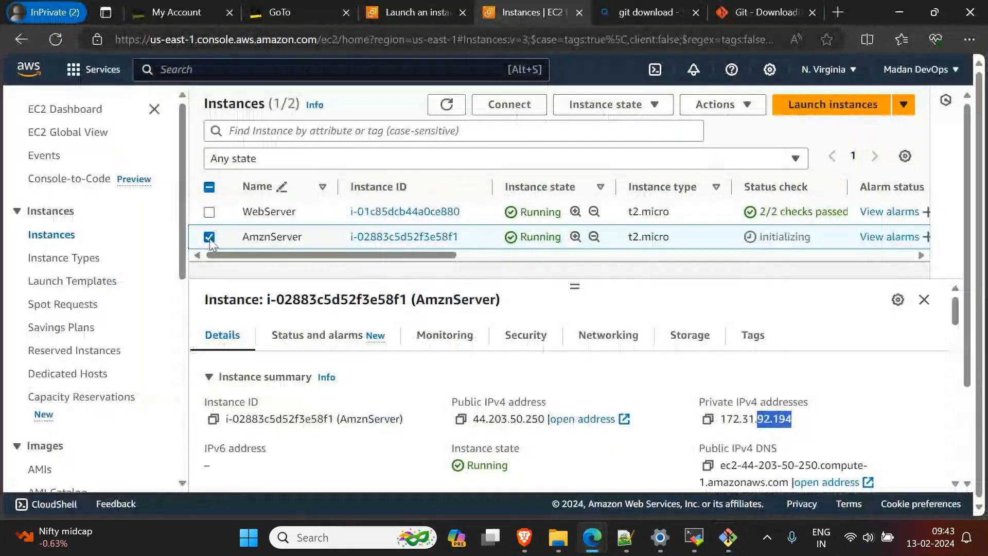
pyautogui.click(217, 211)
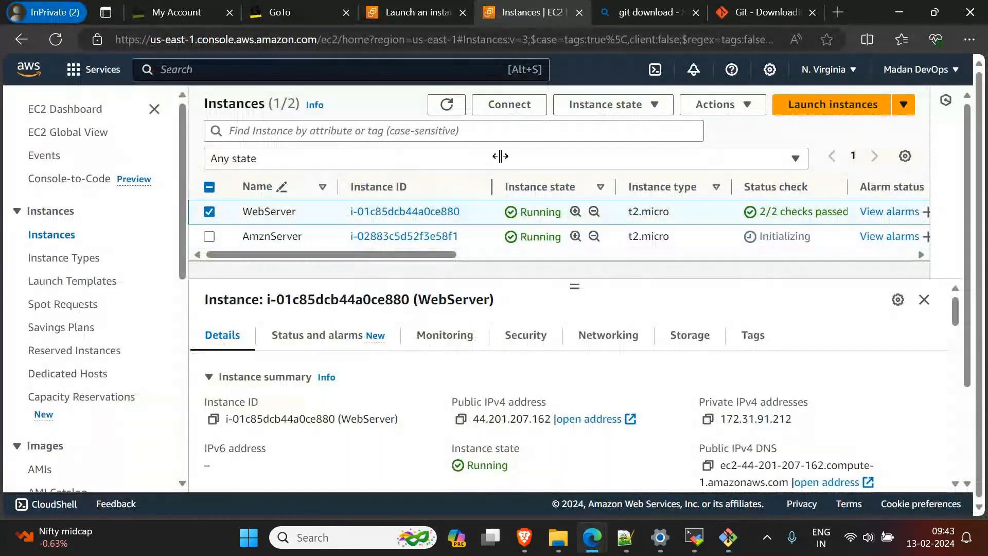
pyautogui.click(515, 105)
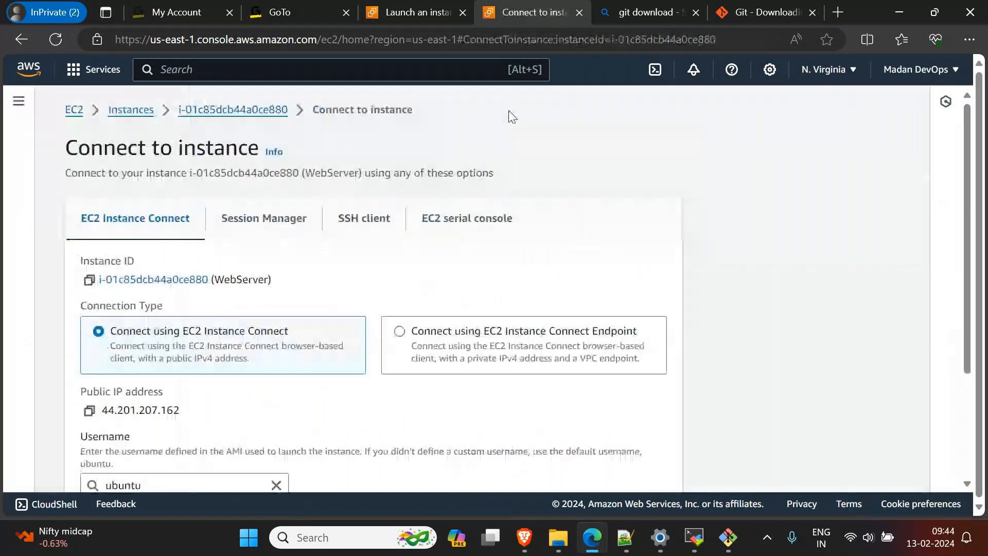
pyautogui.click(370, 227)
pyautogui.scroll(-1, 230, 265)
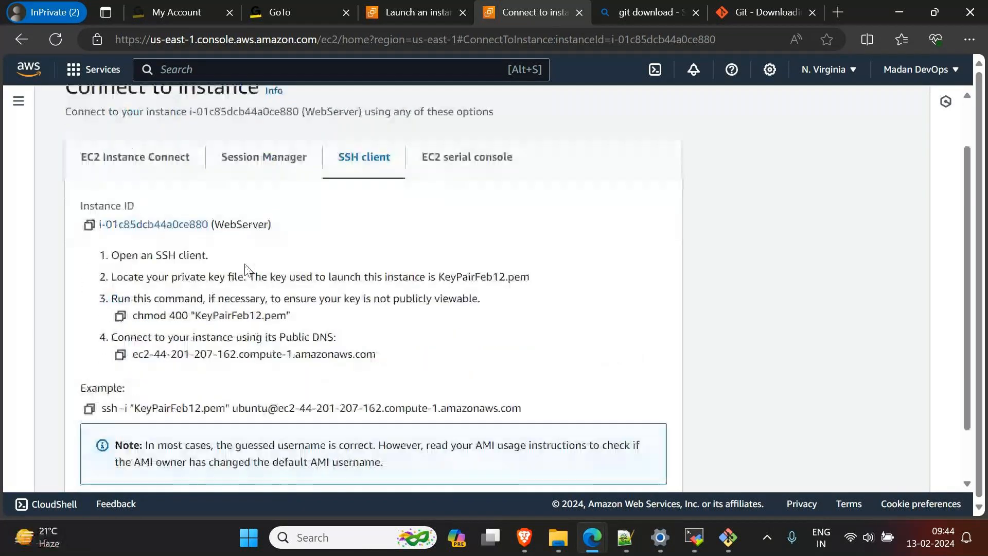
# Step: Examine the key file, ubuntu username and public DNS parts of the example SSH command
pyautogui.moveTo(73, 392); pyautogui.dragTo(131, 395)
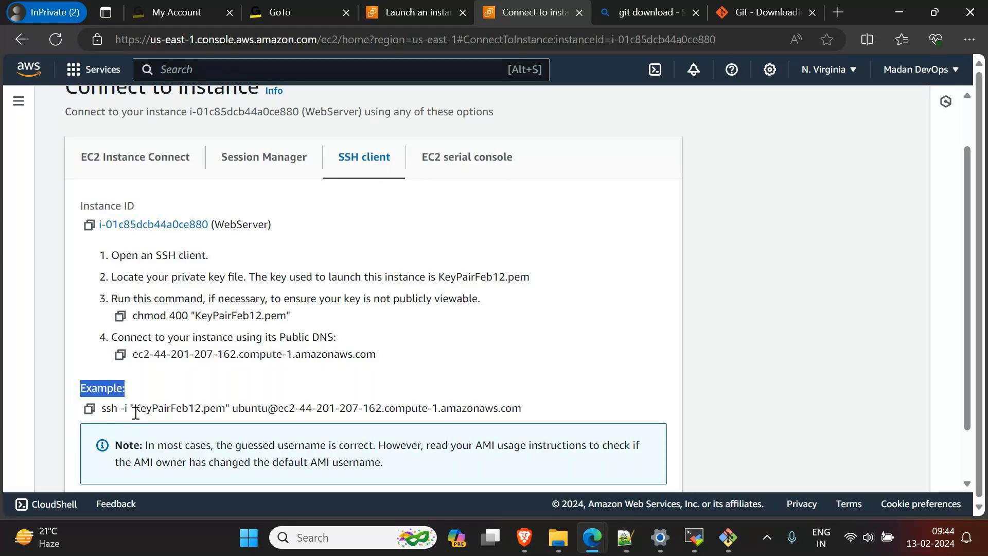
pyautogui.moveTo(135, 412); pyautogui.dragTo(268, 410)
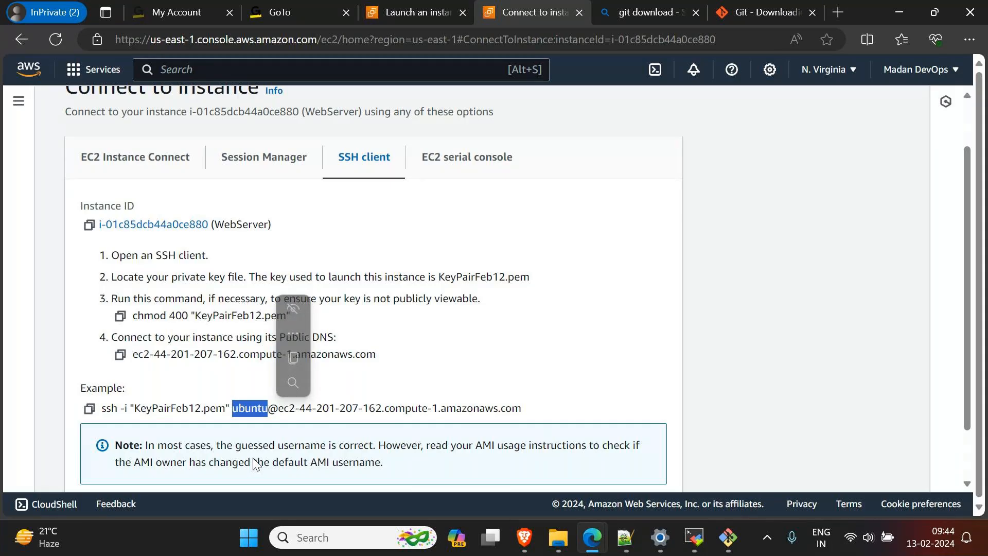
pyautogui.moveTo(284, 410); pyautogui.dragTo(379, 412)
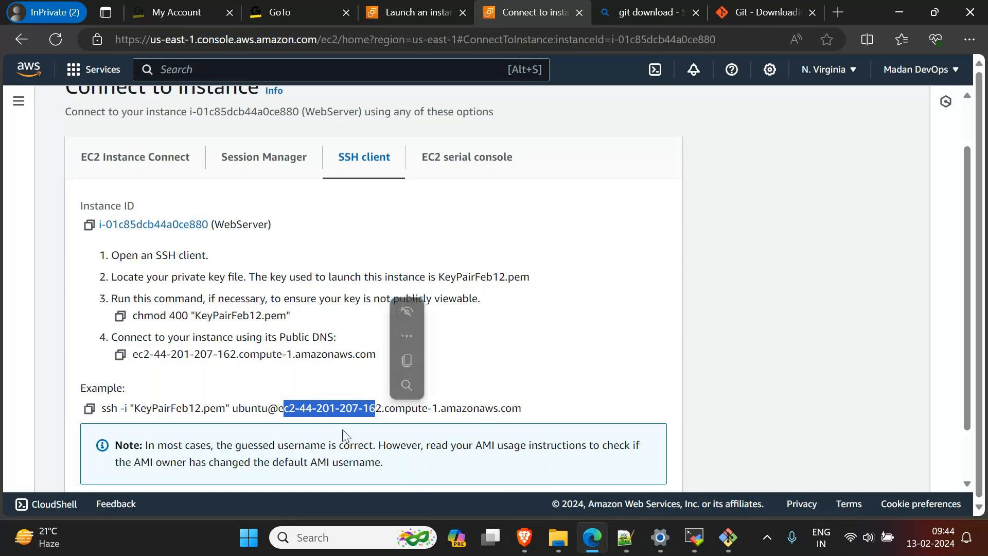
pyautogui.click(388, 409)
pyautogui.moveTo(386, 408); pyautogui.dragTo(435, 408)
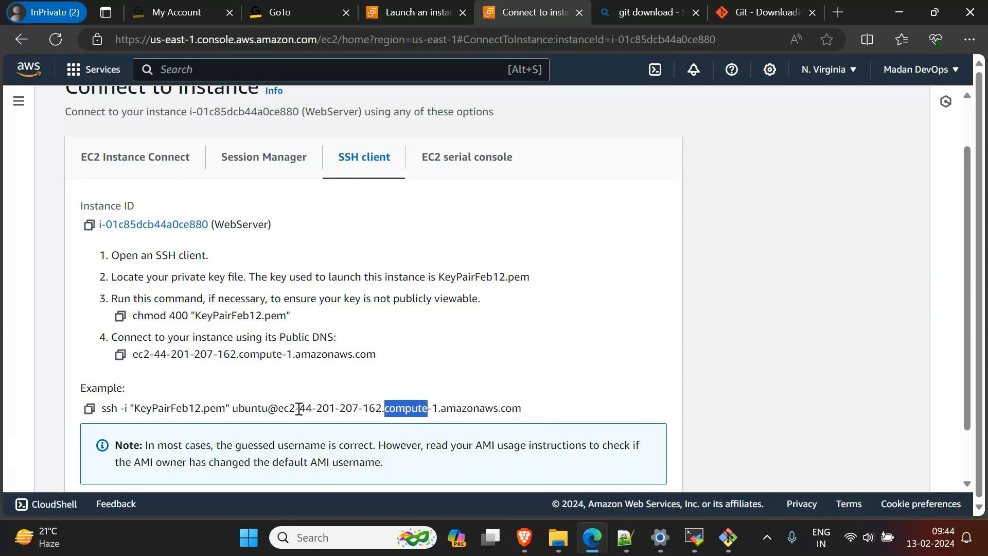
# Step: Copy the complete example SSH command for the WebServer instance to the clipboard
pyautogui.click(90, 409)
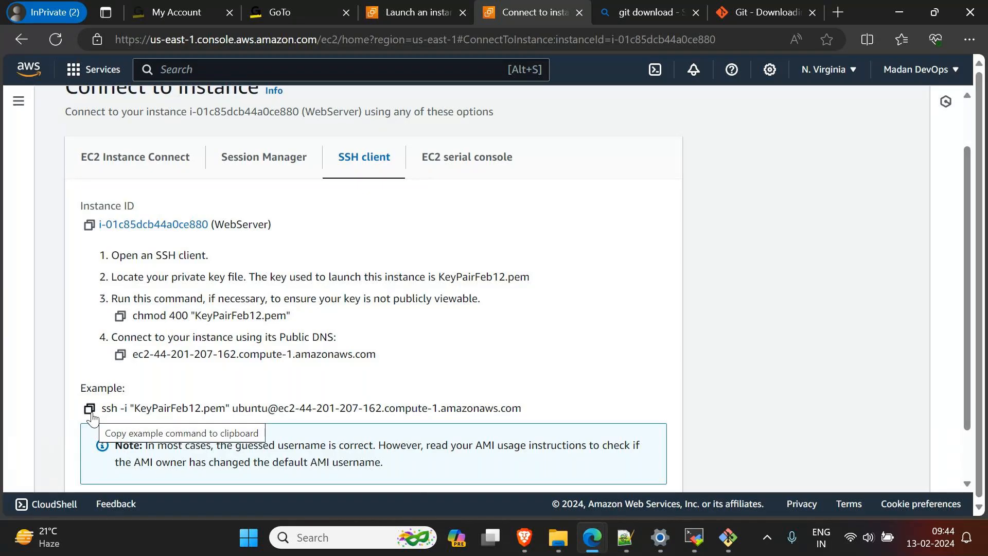
pyautogui.click(90, 412)
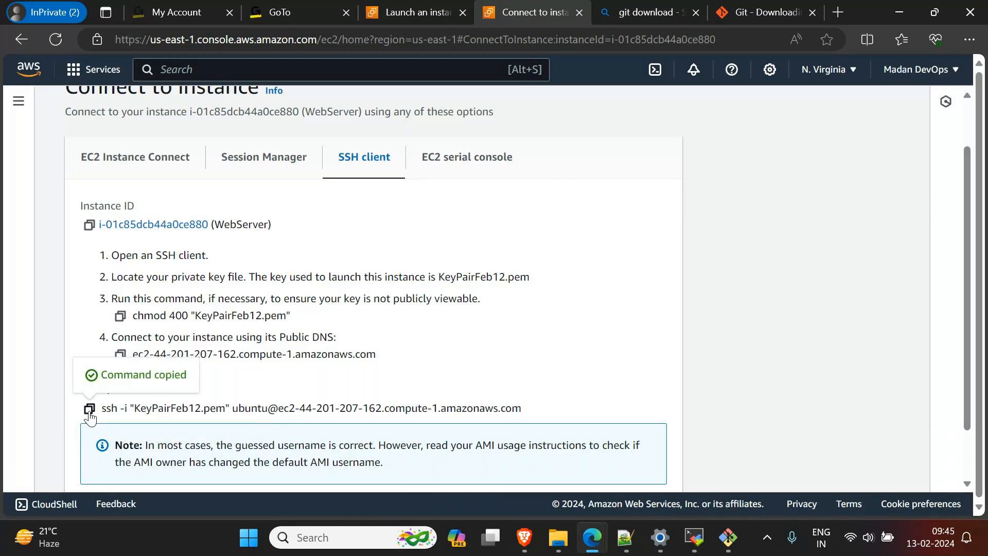
pyautogui.moveTo(571, 410); pyautogui.dragTo(278, 410)
pyautogui.click(712, 378)
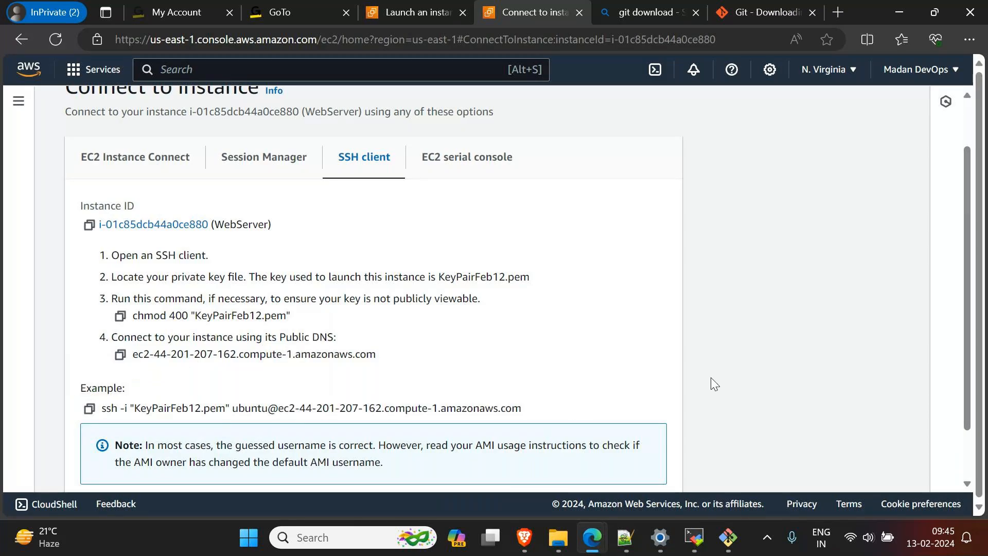
pyautogui.click(89, 409)
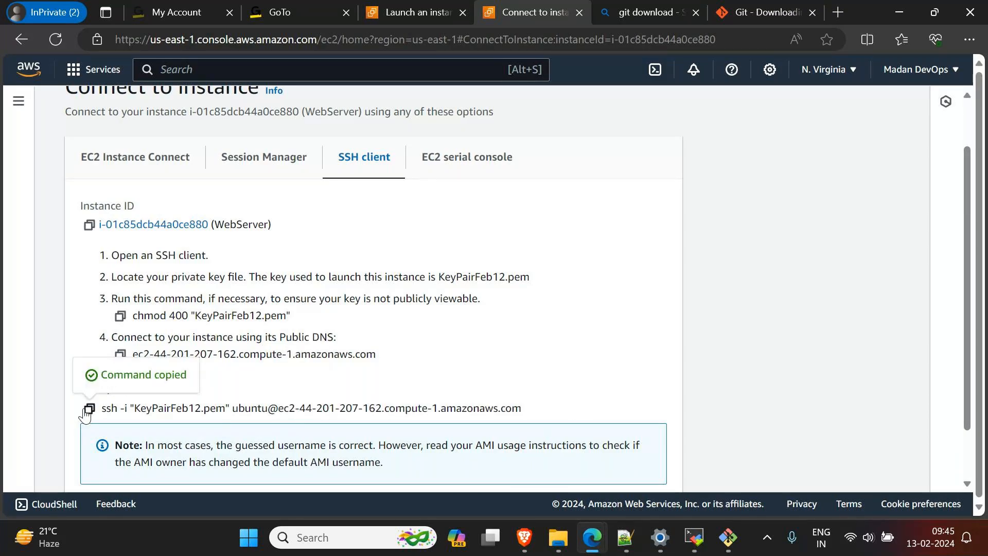
# Step: Run the copied SSH command in Git Bash with KeyPairFeb12.pem and answer yes to continue connecting to WebServer as ubuntu
pyautogui.click(727, 537)
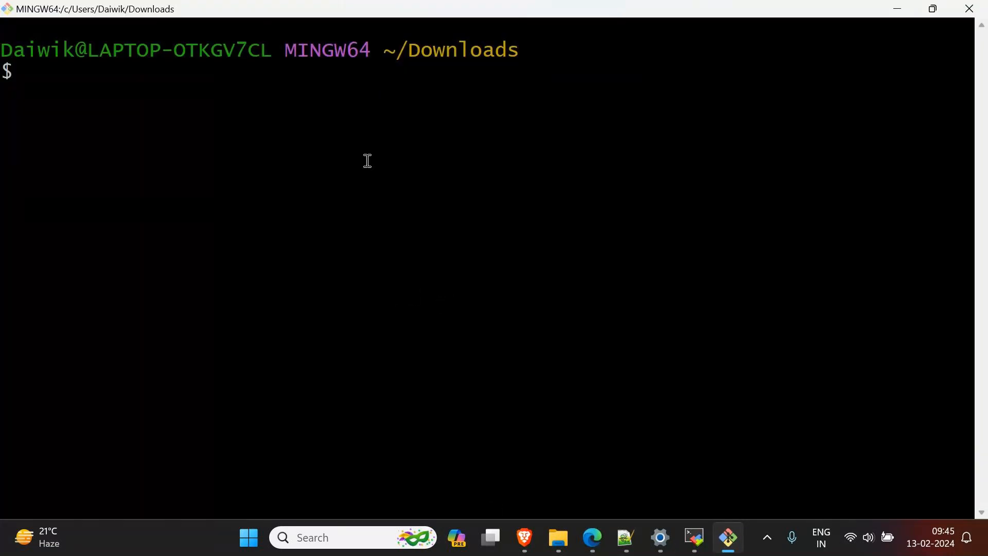
pyautogui.rightClick(103, 110)
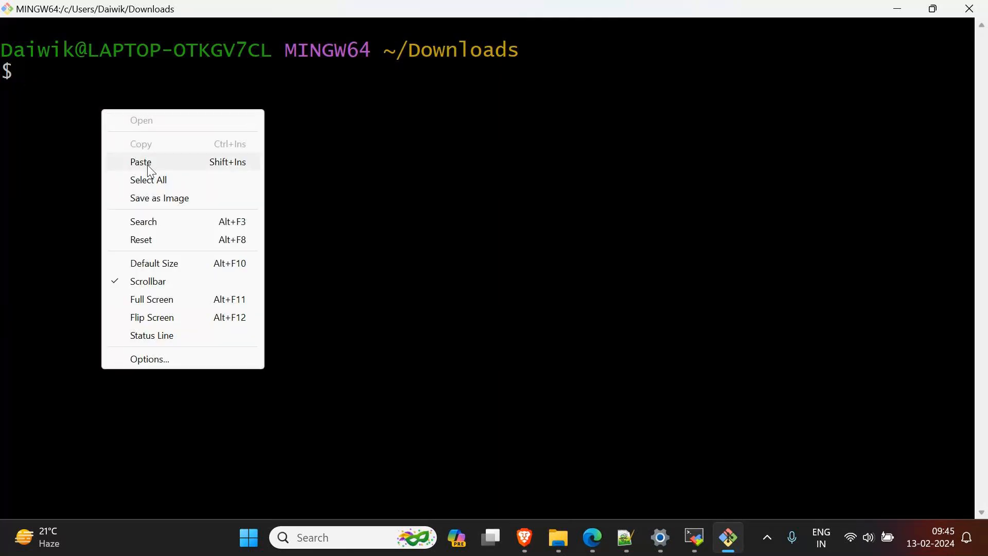
pyautogui.click(149, 163)
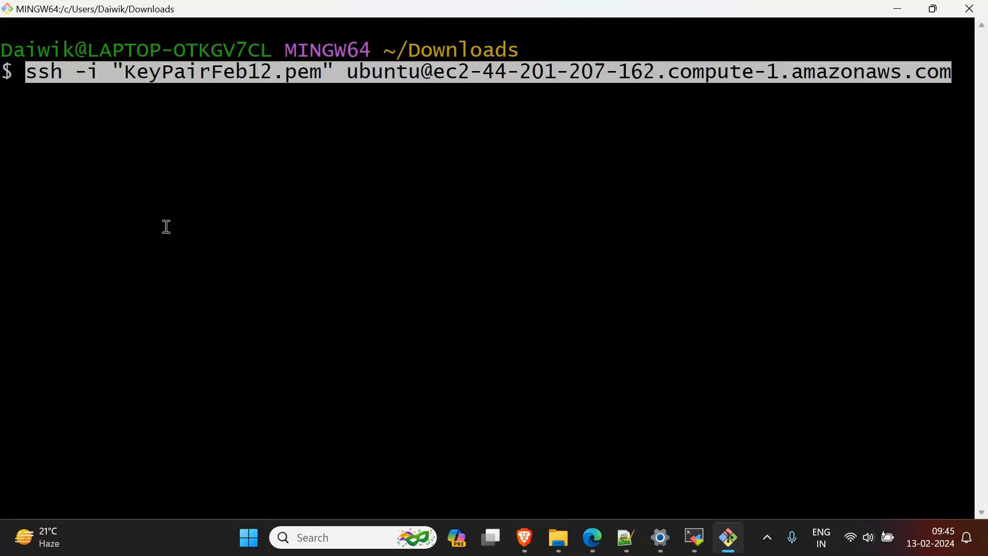
pyautogui.press('Return')
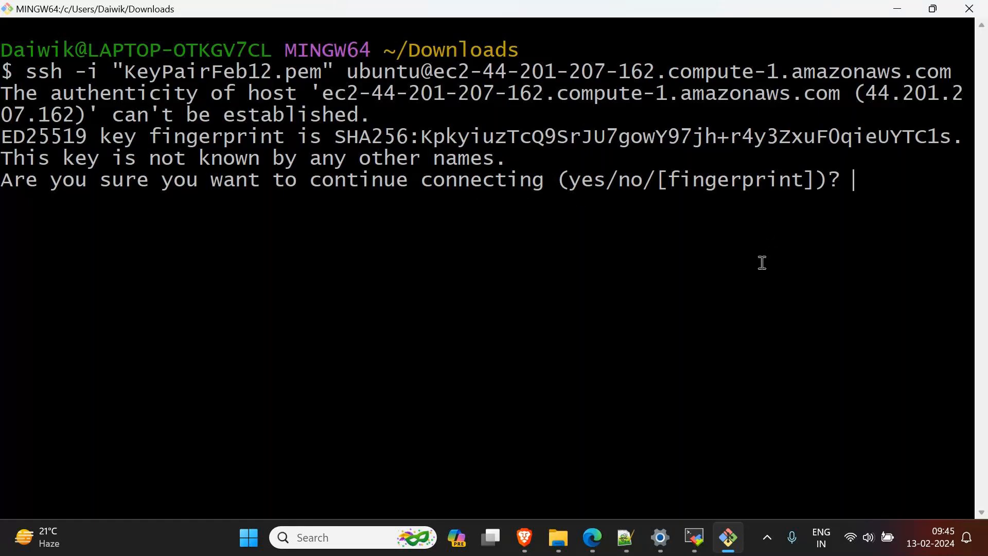
pyautogui.write('yes')
pyautogui.press('Return')
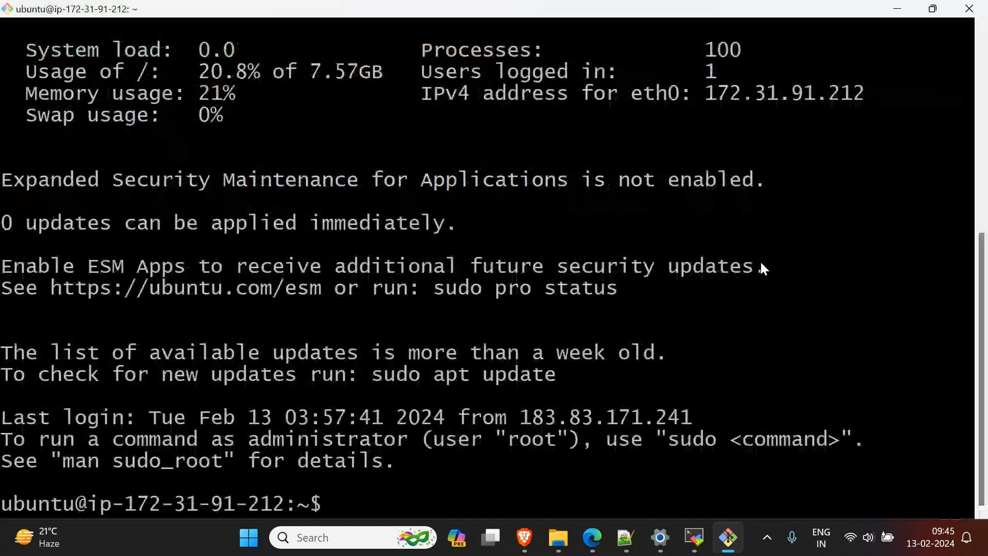
# Step: Review the WebServer login output in Git Bash, from the Ubuntu welcome line to the username and host in the prompt
pyautogui.scroll(4, 702, 252)
pyautogui.scroll(2, 144, 161)
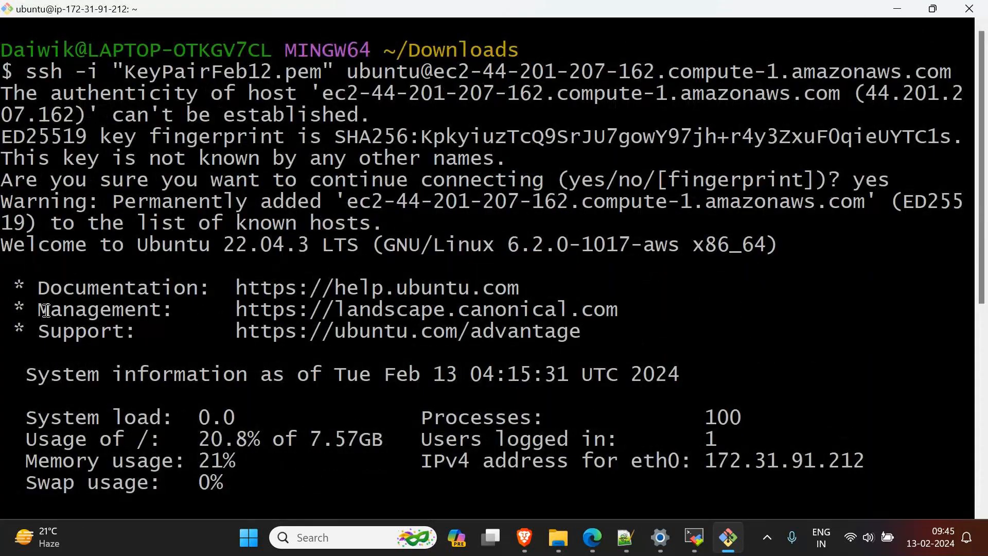
pyautogui.moveTo(1, 245); pyautogui.dragTo(359, 245)
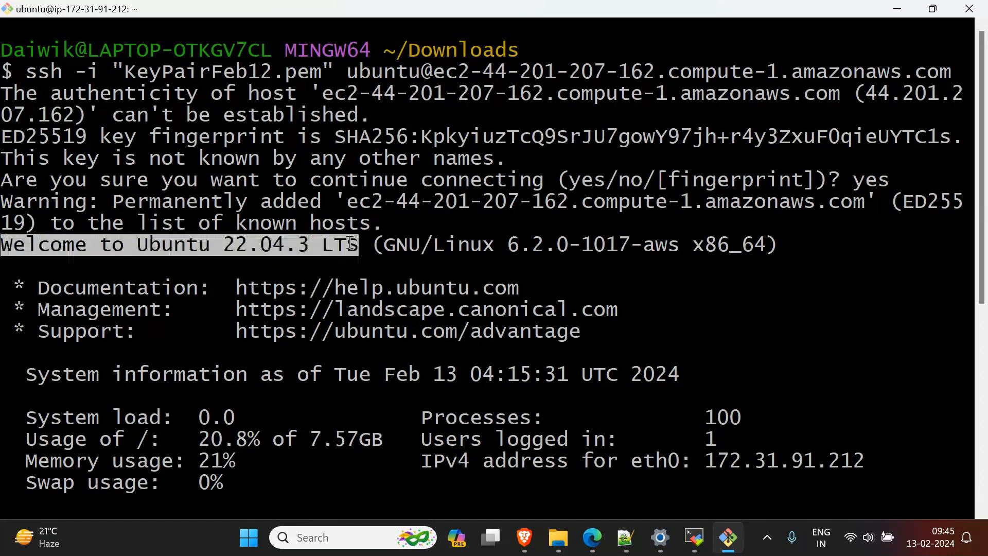
pyautogui.scroll(-1, 342, 271)
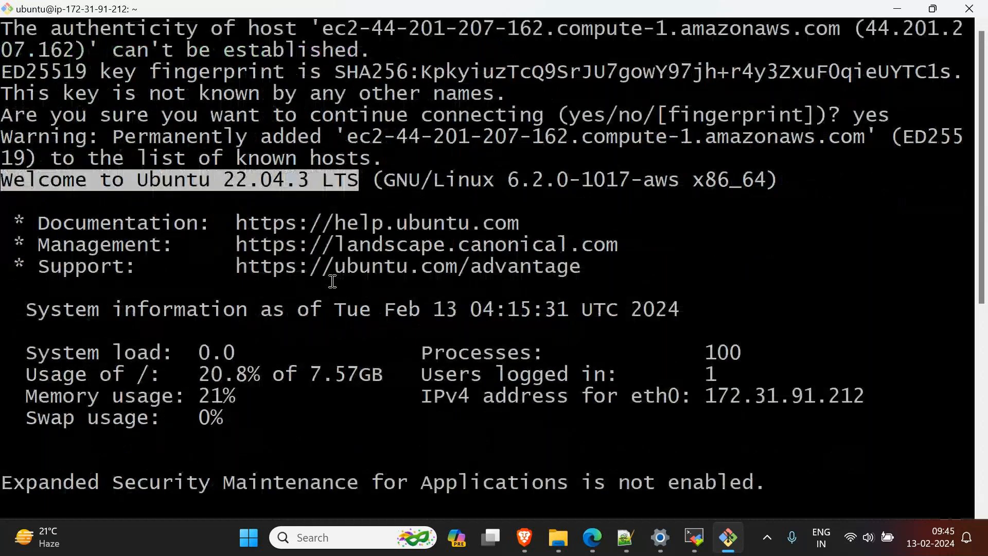
pyautogui.scroll(-5, 332, 281)
pyautogui.doubleClick(38, 503)
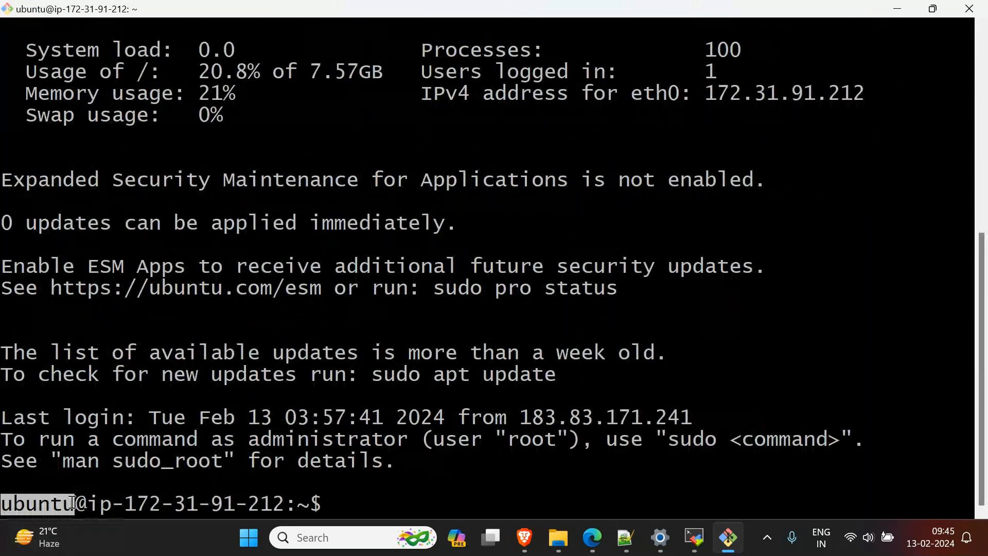
pyautogui.doubleClick(95, 505)
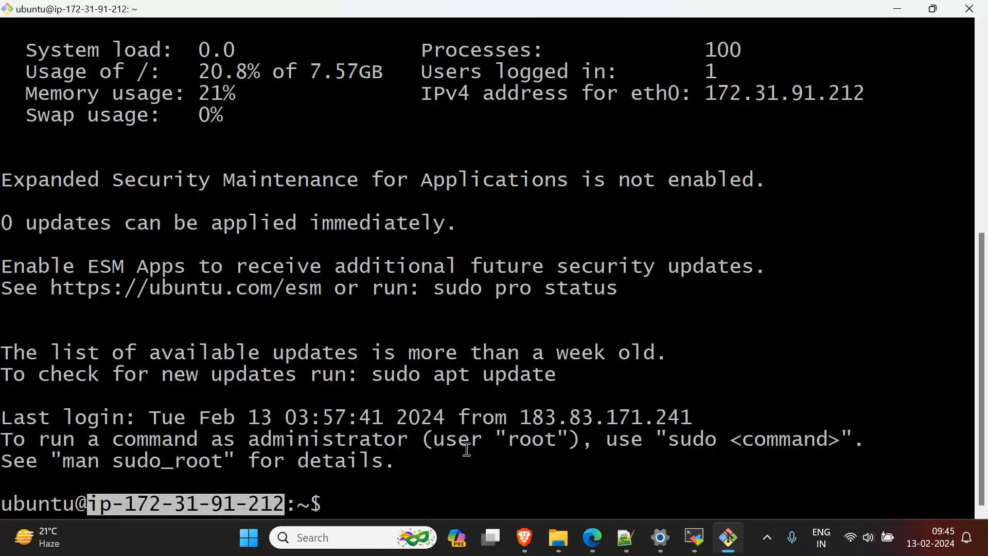
# Step: Switch to MobaXterm, view the basic and advanced settings of a new SSH session, and leave without creating it
pyautogui.click(694, 537)
pyautogui.click(30, 51)
pyautogui.click(195, 109)
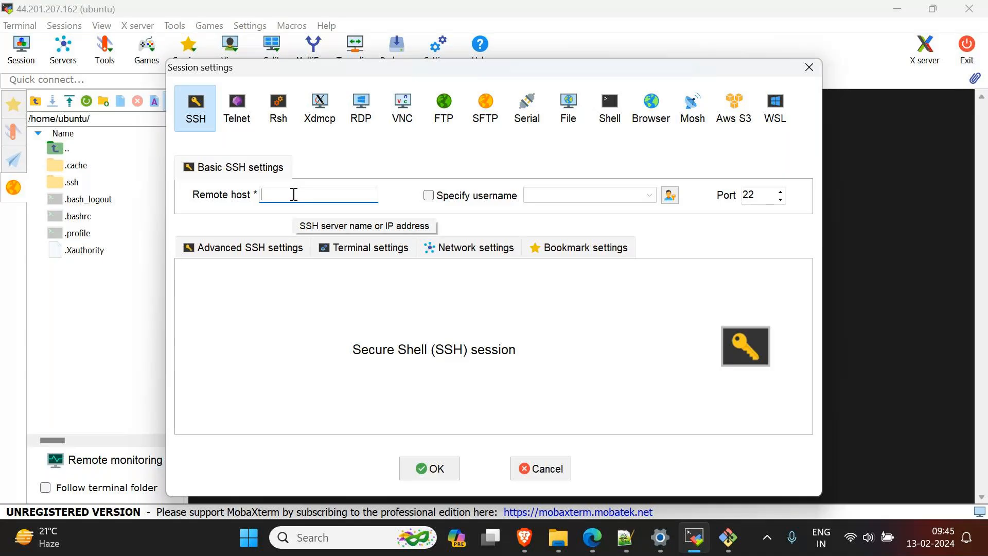
pyautogui.click(231, 248)
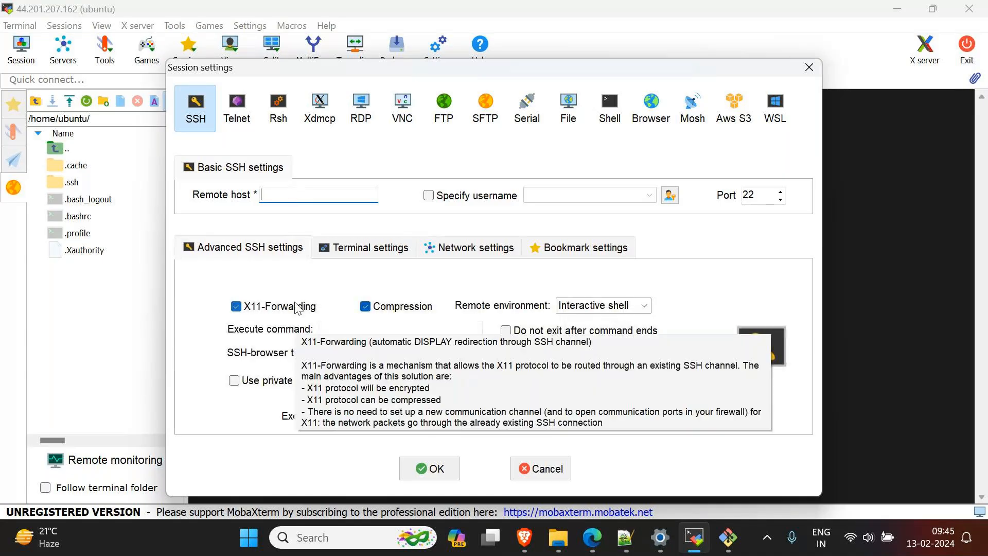
pyautogui.click(526, 467)
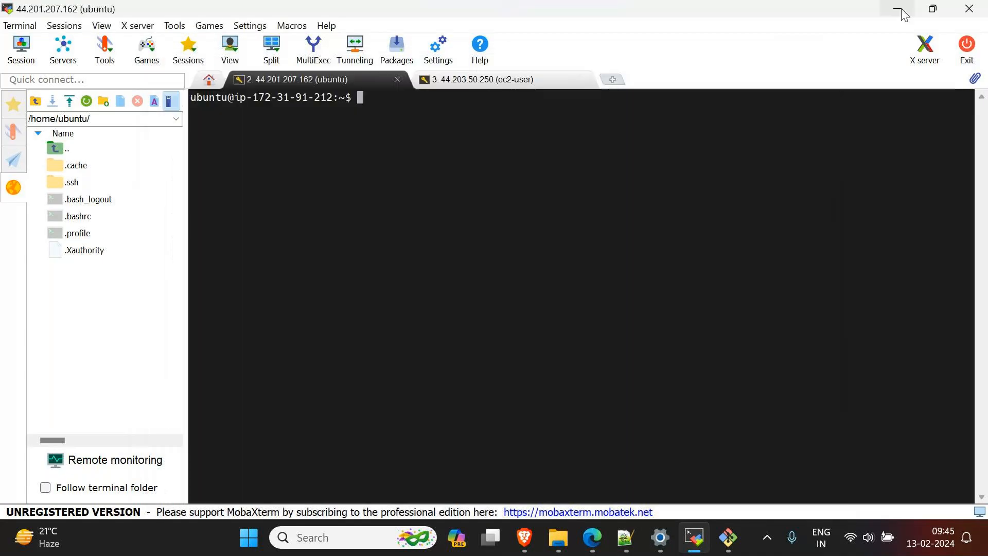
pyautogui.click(901, 11)
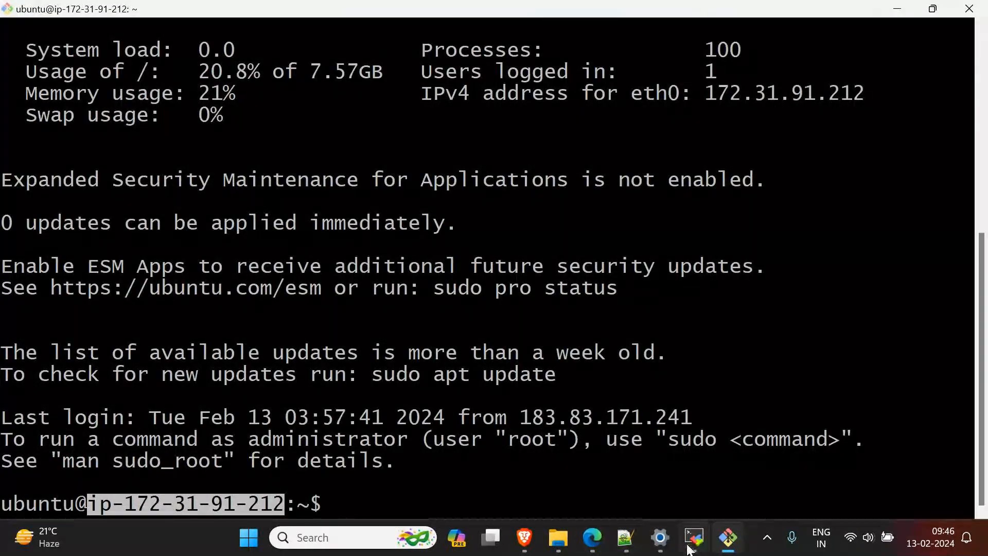
# Step: Switch to the EC2 console in Edge and open the SSH client connection instructions for the AmznServer instance
pyautogui.moveTo(573, 527)
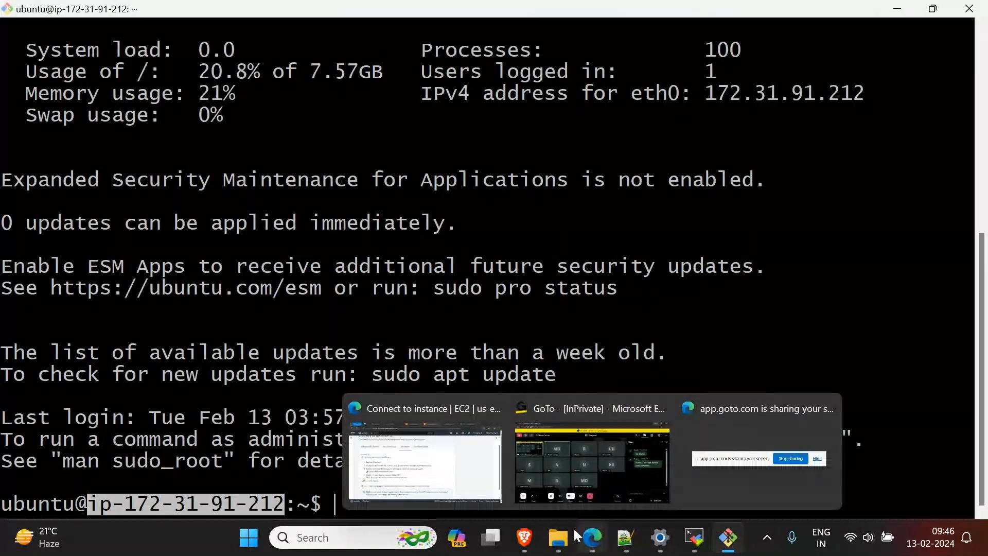
pyautogui.click(423, 453)
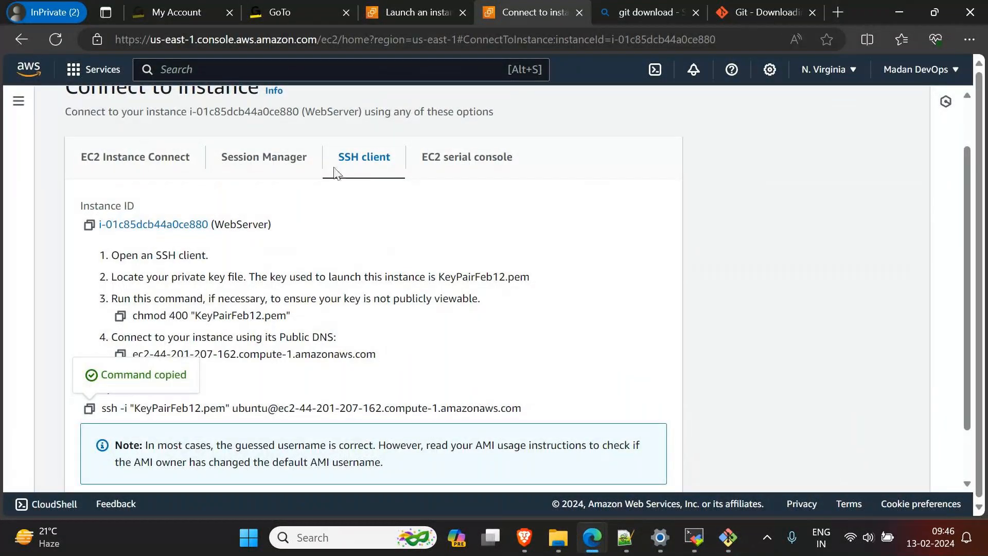
pyautogui.scroll(2, 335, 172)
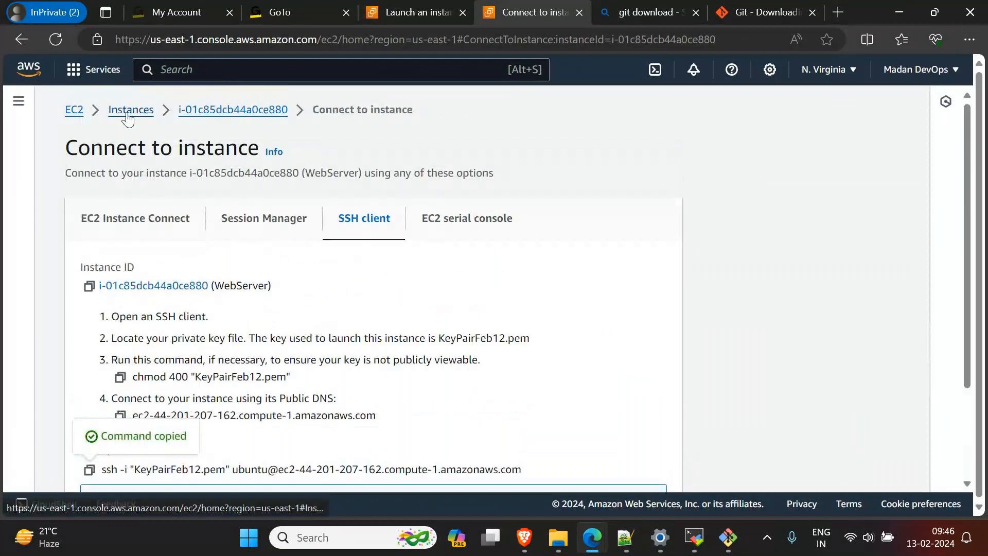
pyautogui.click(130, 111)
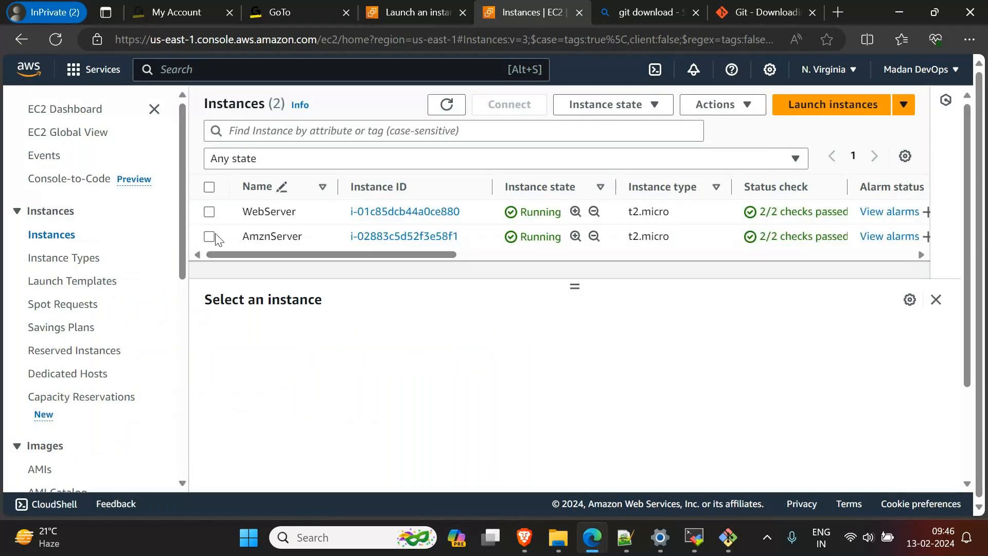
pyautogui.click(209, 237)
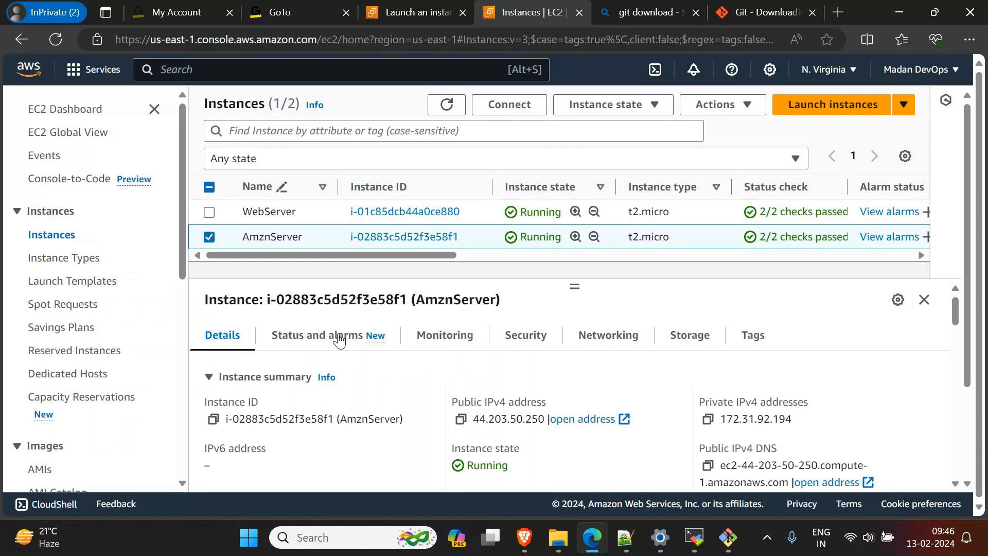
pyautogui.click(509, 104)
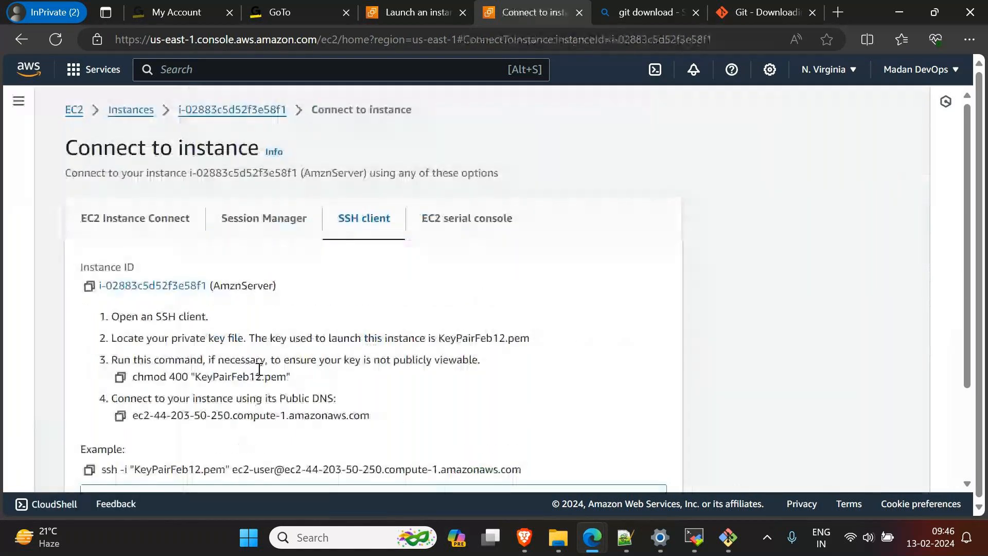
# Step: Check the ec2-user username in AmznServer's example SSH command and copy the whole command to the clipboard
pyautogui.scroll(-3, 186, 426)
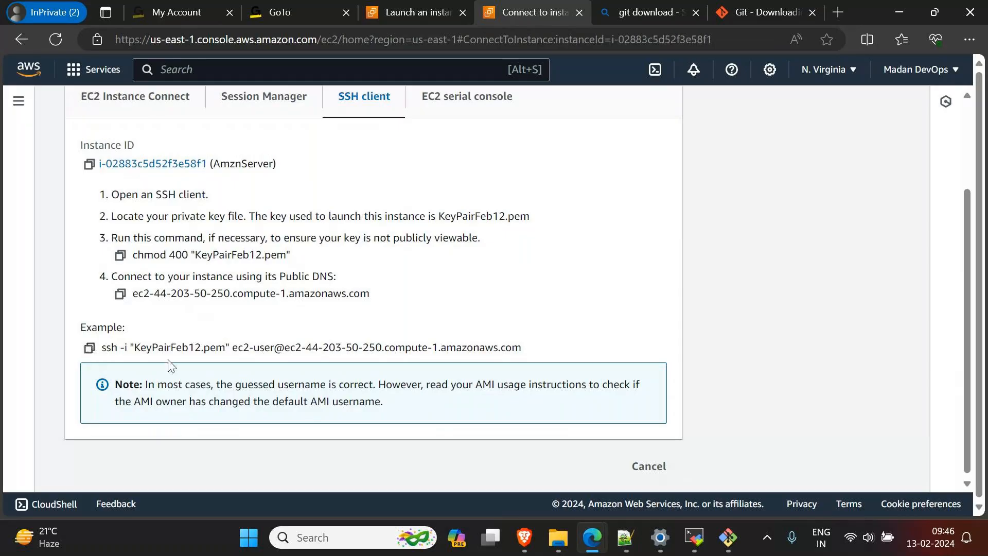
pyautogui.moveTo(233, 348); pyautogui.dragTo(274, 348)
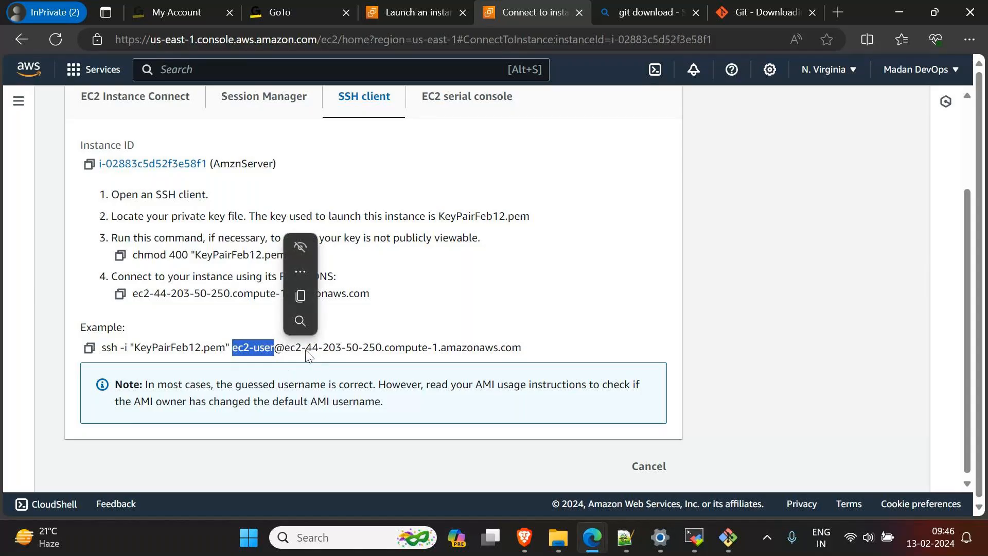
pyautogui.click(90, 350)
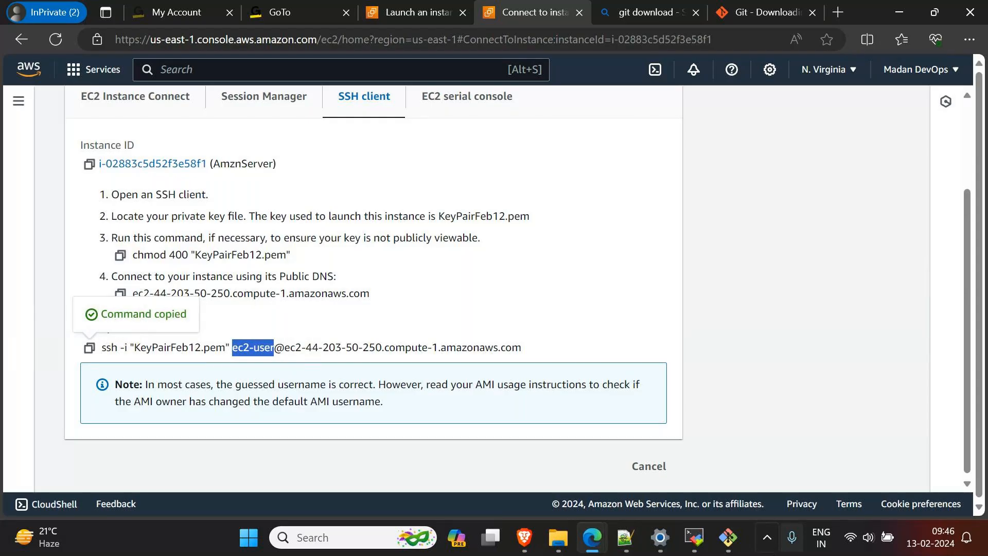
# Step: Switch to File Explorer and open a new Git Bash terminal in the Downloads folder that holds KeyPairFeb12.pem
pyautogui.moveTo(727, 546)
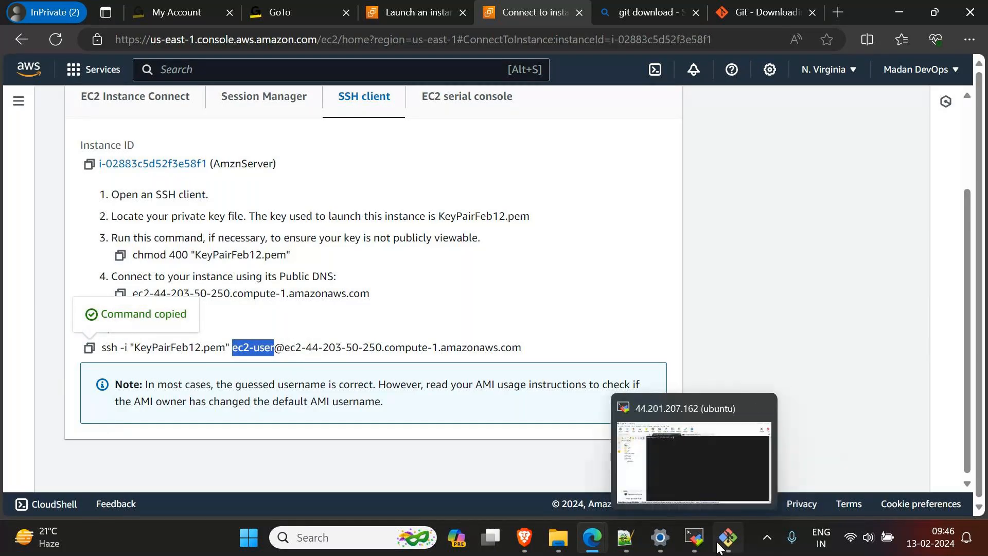
pyautogui.click(559, 537)
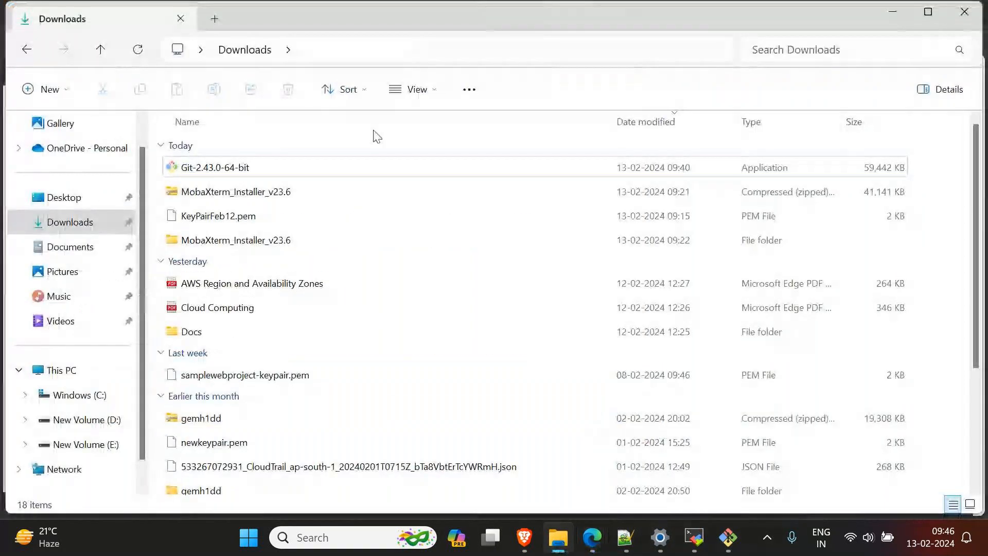
pyautogui.click(325, 175)
pyautogui.click(271, 241)
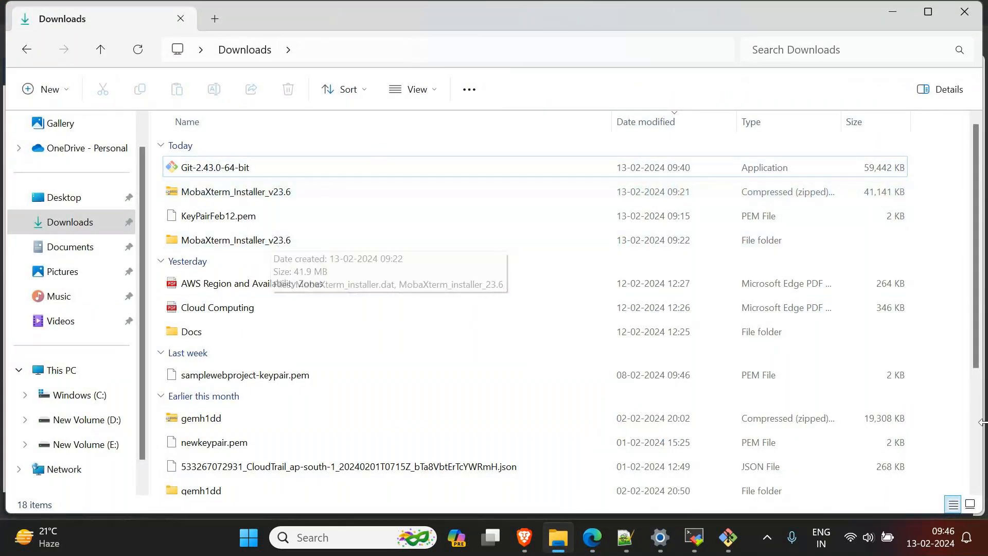
pyautogui.rightClick(942, 457)
pyautogui.click(836, 470)
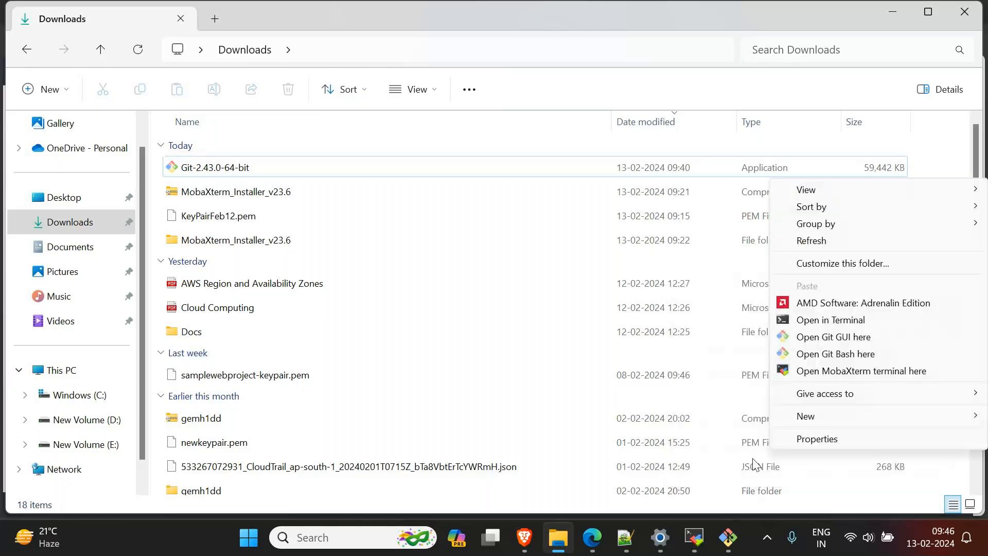
pyautogui.click(840, 354)
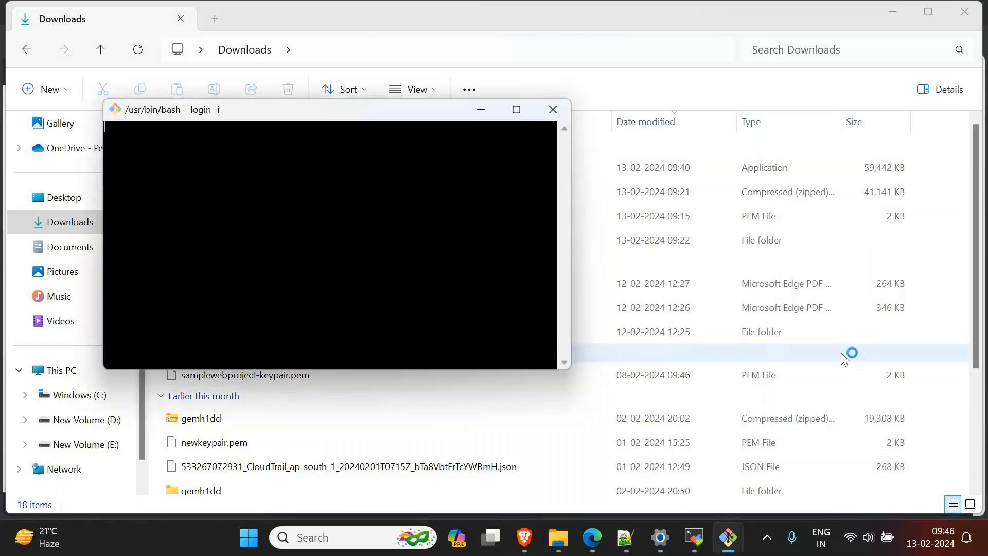
# Step: Run the copied SSH command with KeyPairFeb12.pem as ec2-user, accept the AmznServer host with yes, and check the operating system banner
pyautogui.rightClick(533, 228)
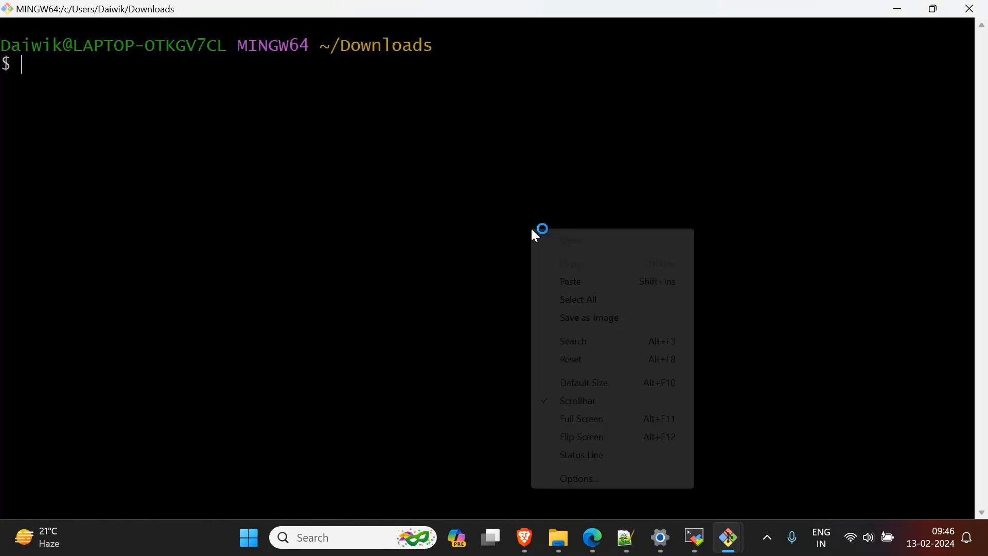
pyautogui.click(670, 284)
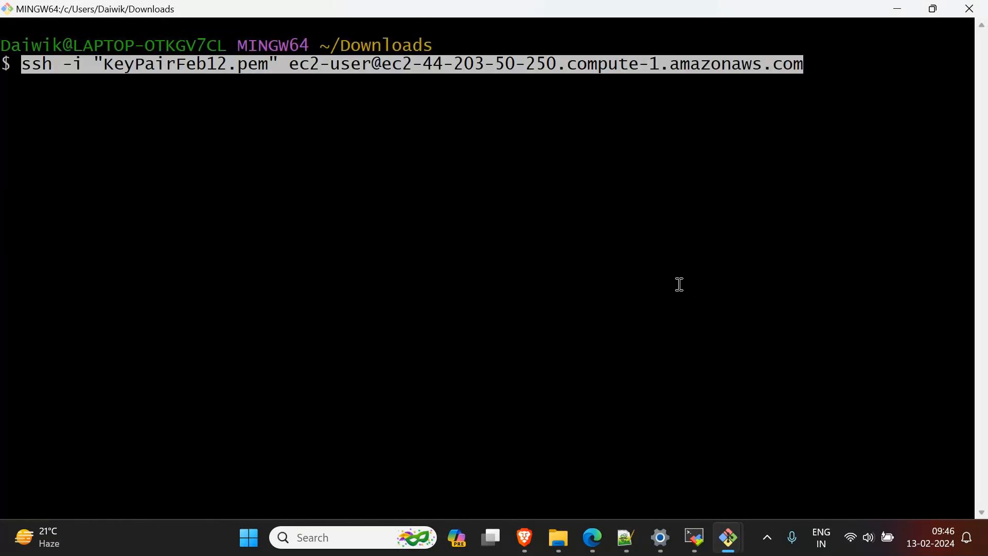
pyautogui.press('Return')
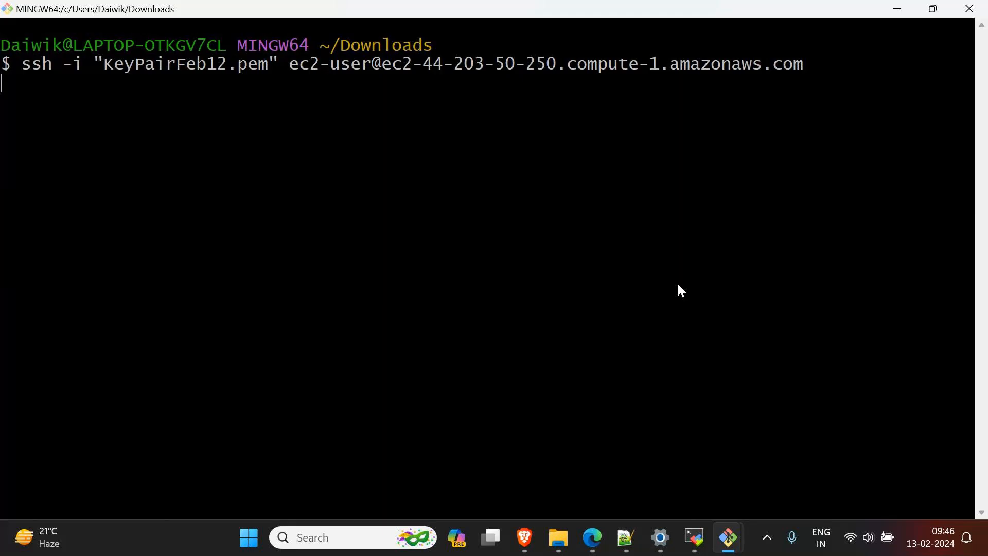
pyautogui.write('yes')
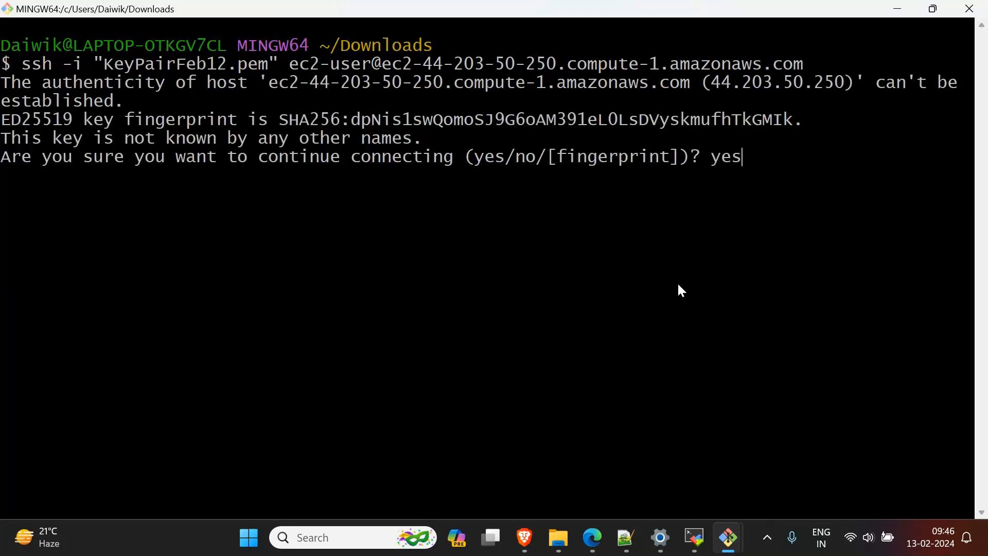
pyautogui.press('Return')
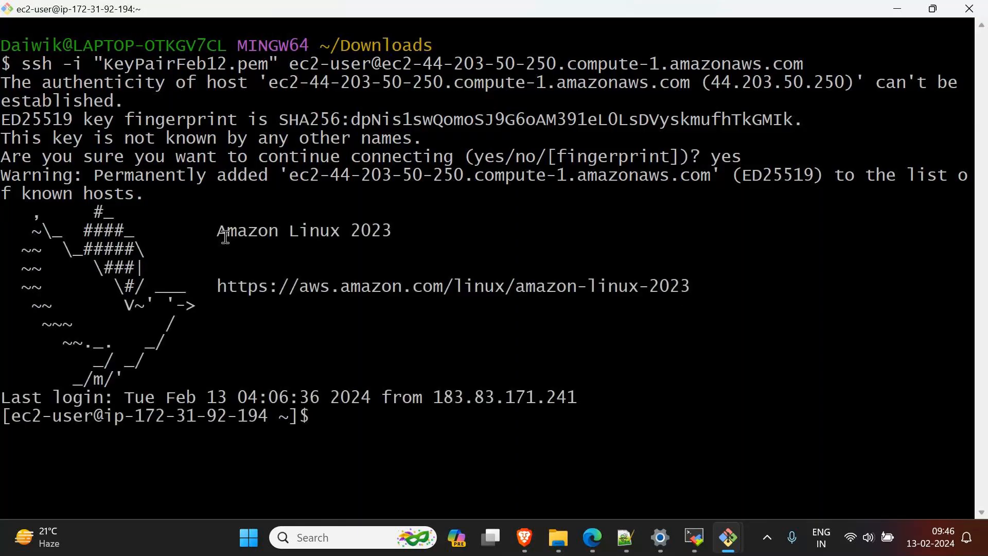
pyautogui.moveTo(225, 237); pyautogui.dragTo(398, 234)
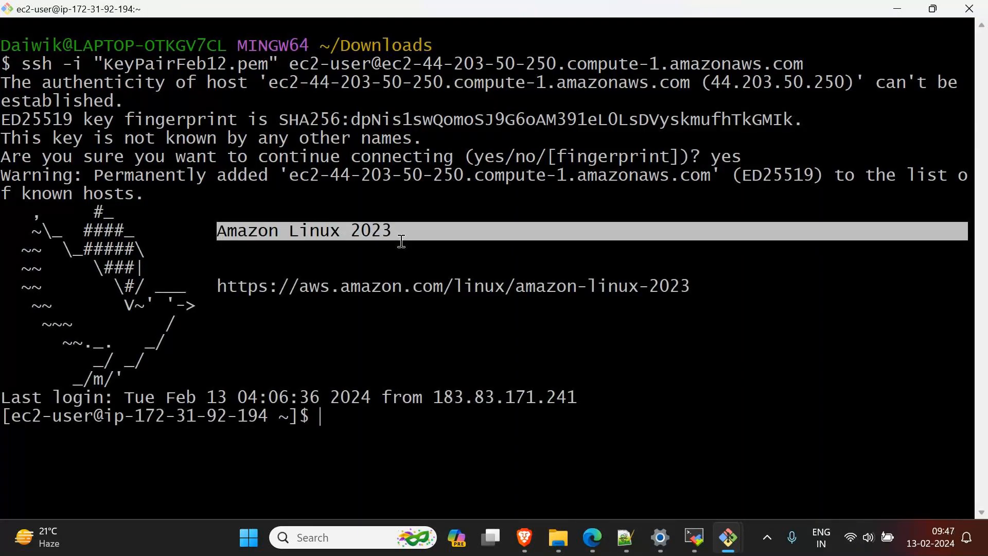
# Step: Switch to Notepad++ to point out the git entry in the Linux connection notes, and bring up the GoTo meeting window
pyautogui.click(623, 550)
pyautogui.click(108, 257)
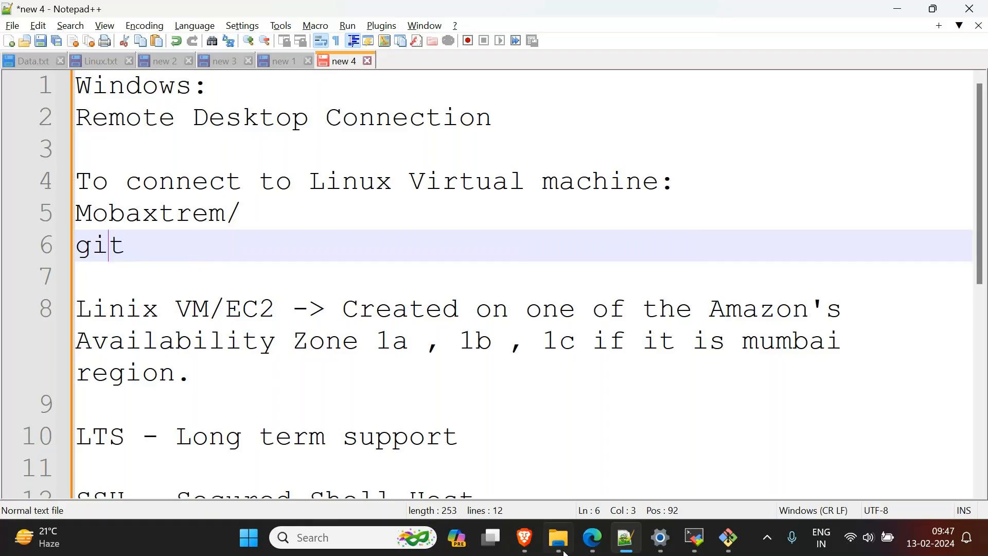
pyautogui.moveTo(592, 544)
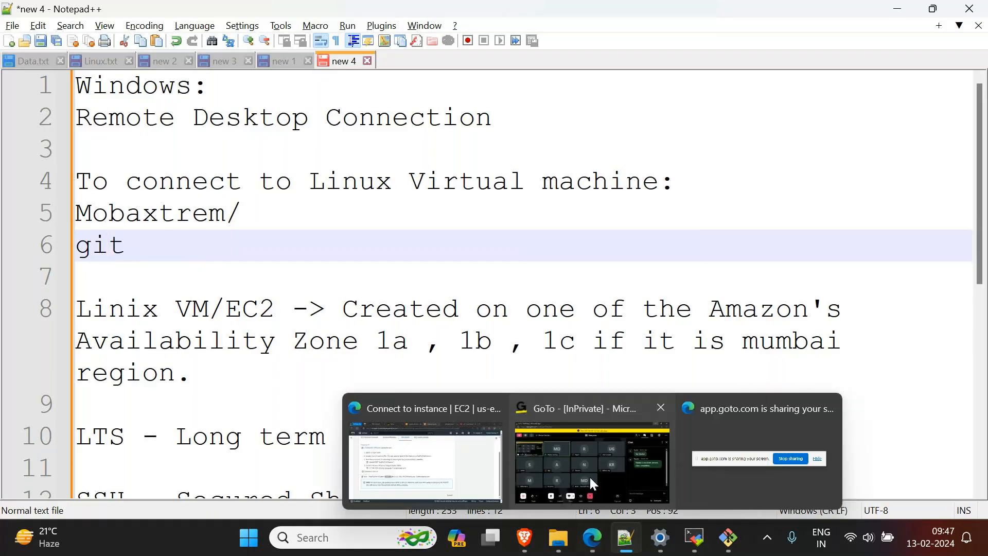
pyautogui.click(588, 475)
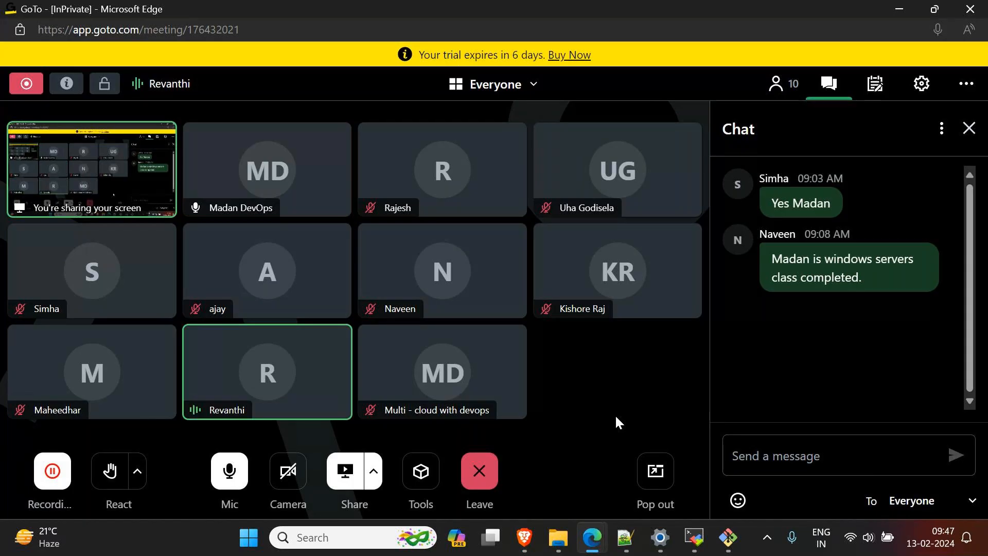
# Step: Switch to MobaXterm and look at its open ec2-user and ubuntu session tabs
pyautogui.moveTo(701, 536)
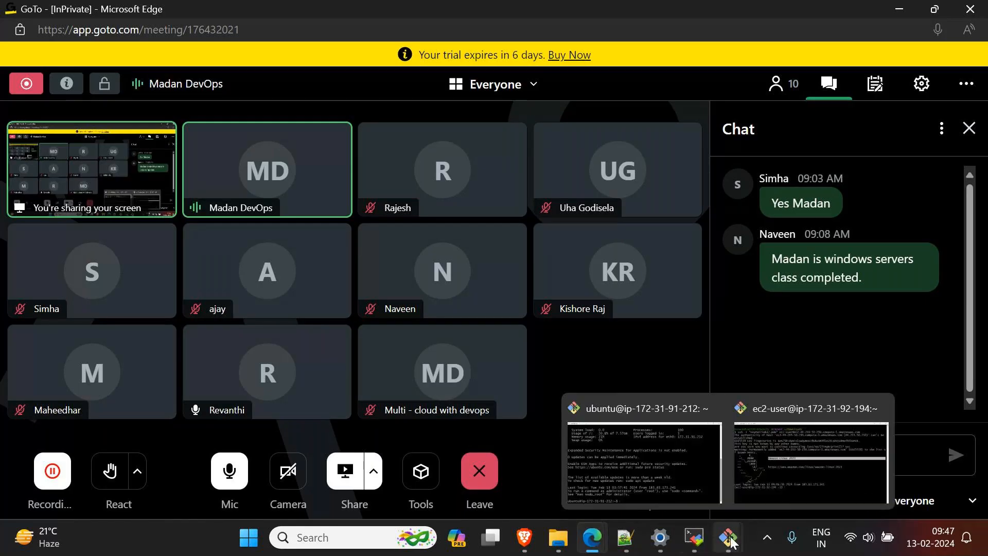
pyautogui.click(694, 540)
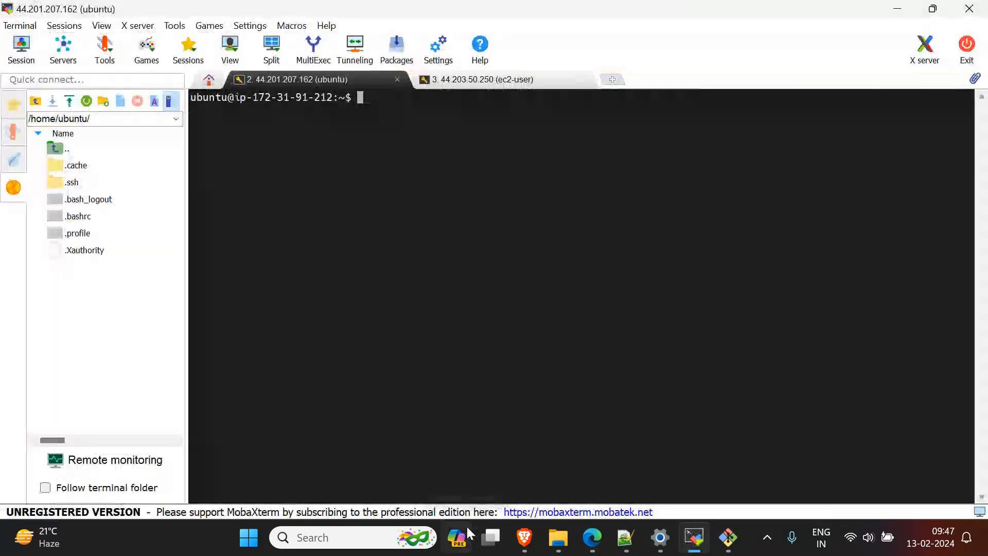
pyautogui.click(460, 83)
pyautogui.click(399, 84)
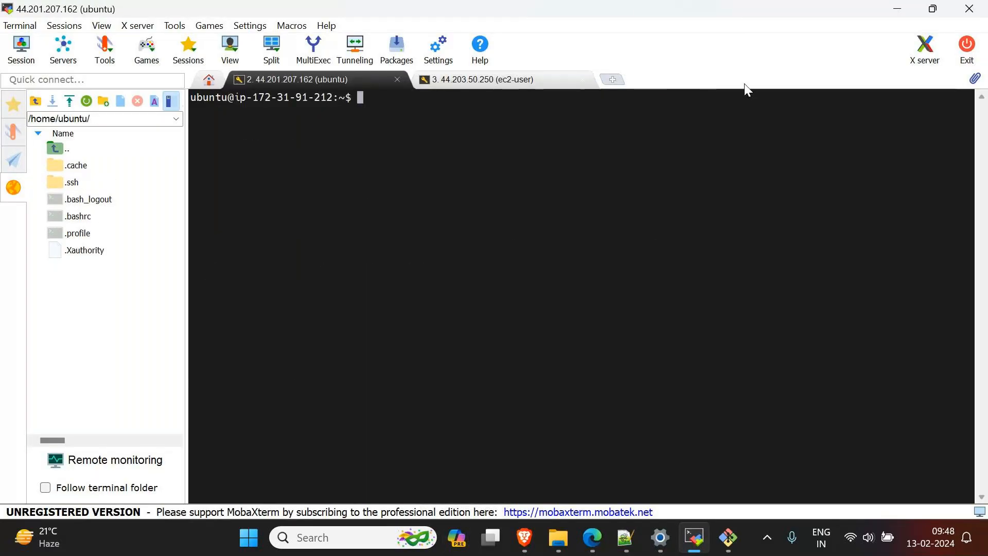
# Step: Compare the ec2-user session in MobaXterm with the ec2-user Git Bash terminal, and minimize the Git Bash window
pyautogui.click(481, 88)
pyautogui.hotkey('ctrl', 'shift', 'Tab')
pyautogui.click(513, 76)
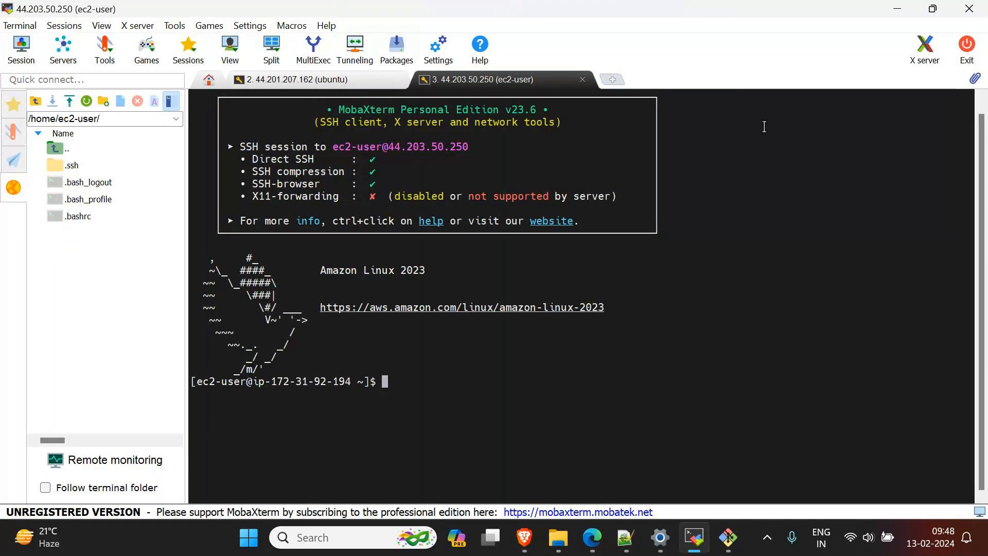
pyautogui.moveTo(694, 537)
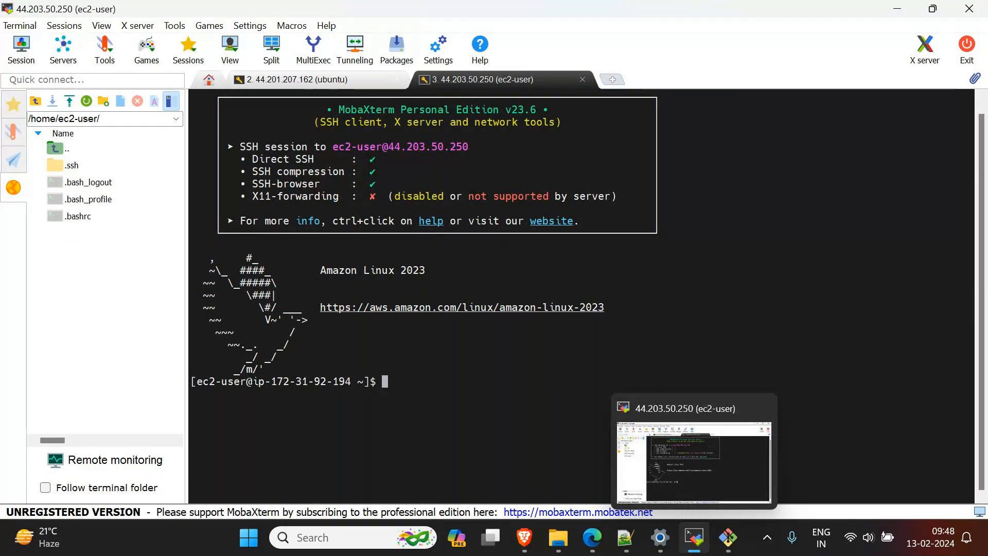
pyautogui.click(736, 546)
pyautogui.moveTo(738, 550)
pyautogui.click(780, 491)
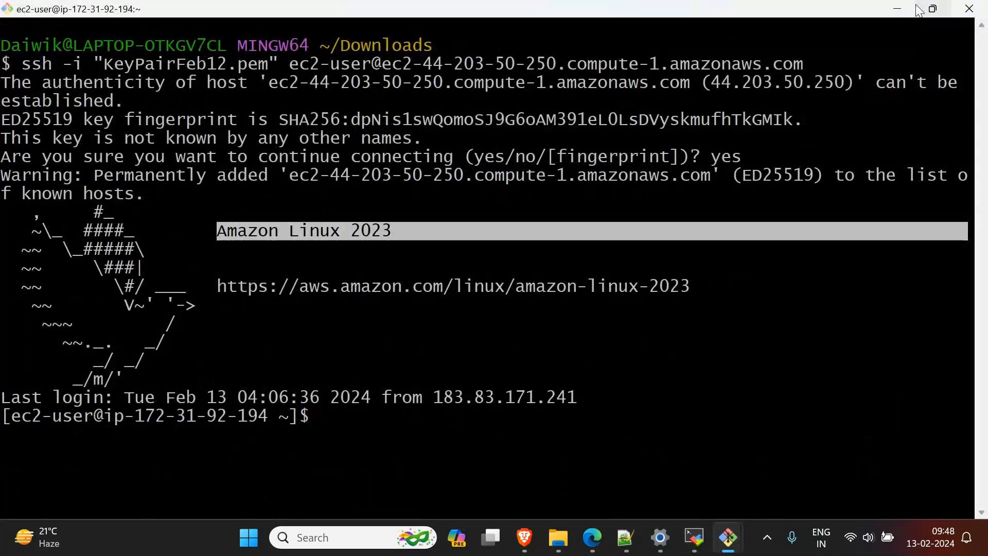
pyautogui.click(894, 10)
pyautogui.click(886, 10)
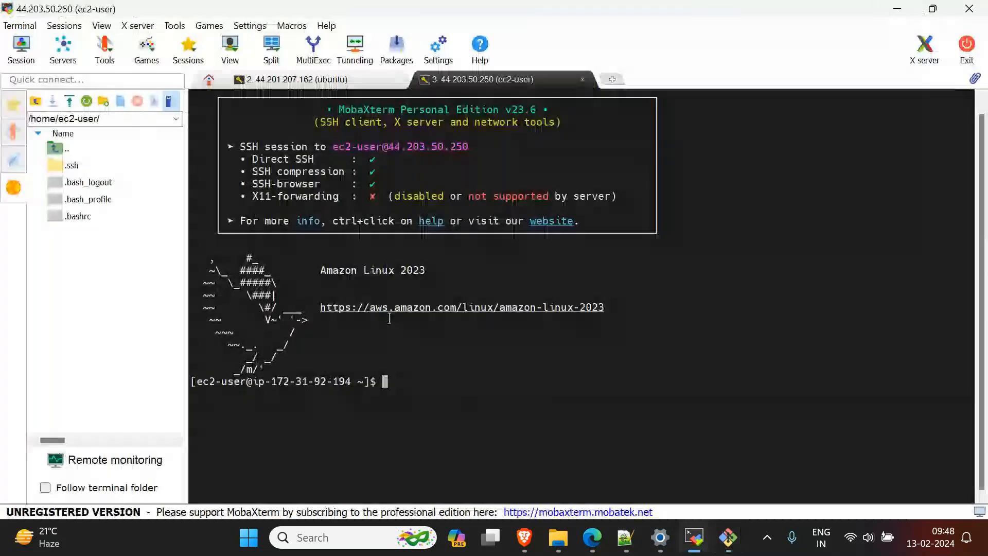
# Step: Look at the SSH options for a new MobaXterm session and the open Git Bash terminals, and cancel the session settings
pyautogui.click(32, 58)
pyautogui.click(195, 109)
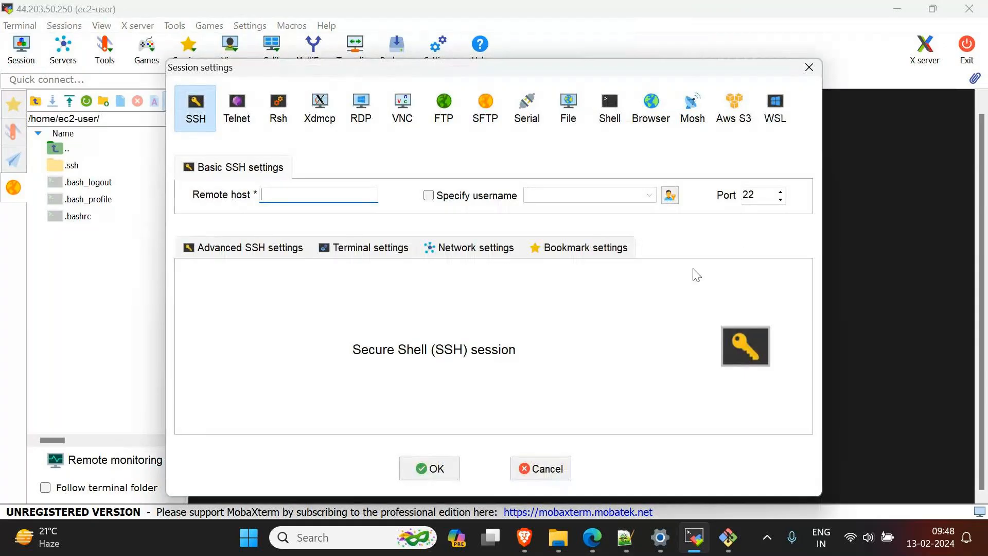
pyautogui.moveTo(727, 552)
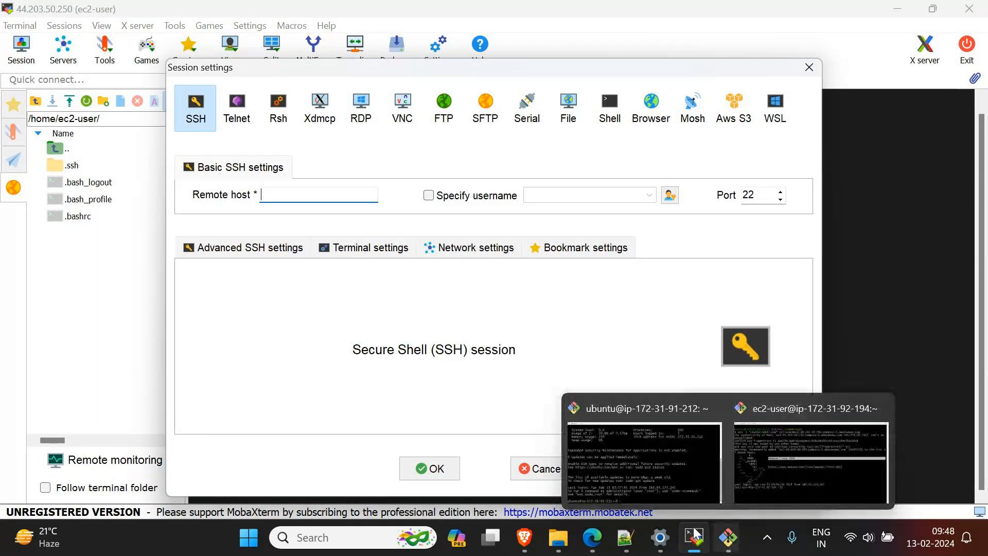
pyautogui.click(653, 480)
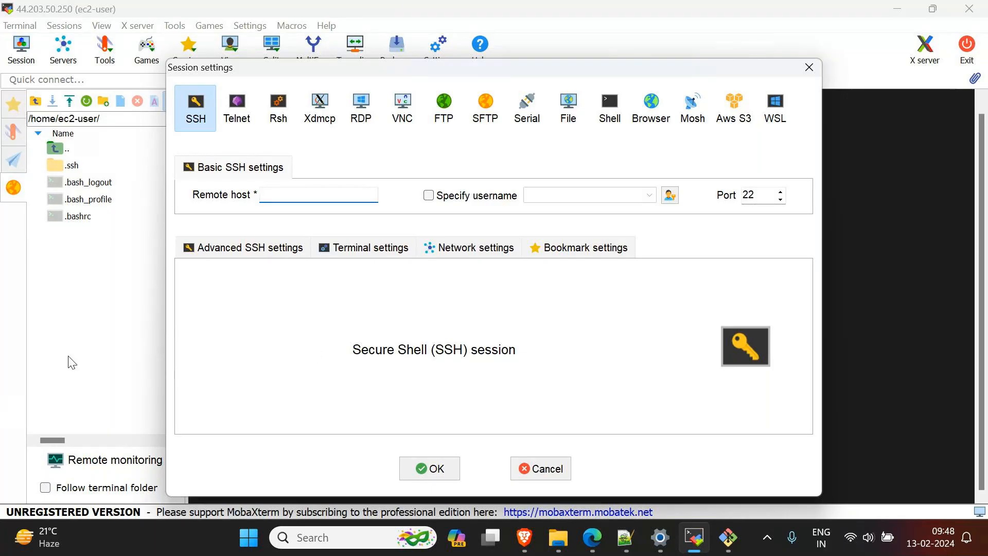
pyautogui.click(536, 467)
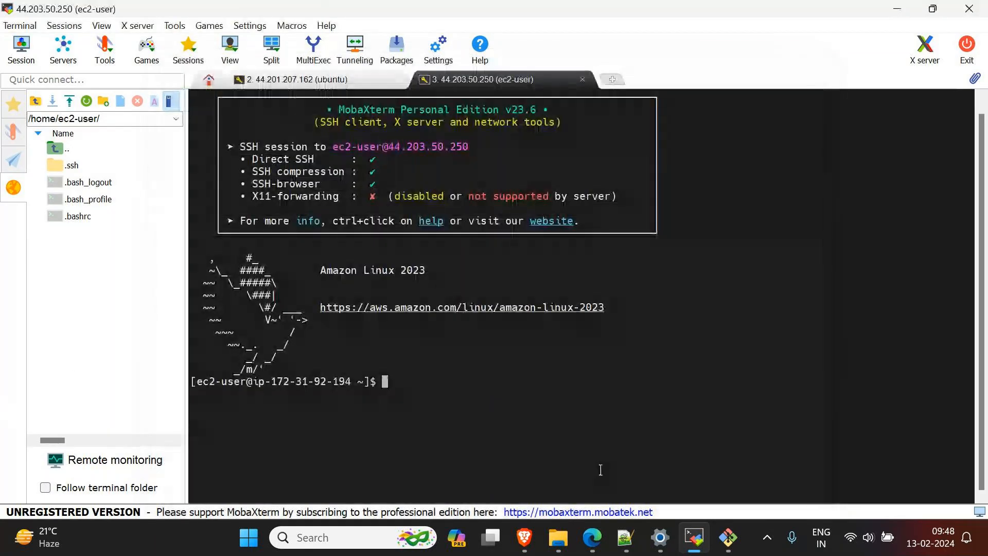
# Step: Switch to the AWS console in Edge, return from the connection instructions to the instances list, and select WebServer
pyautogui.moveTo(624, 551)
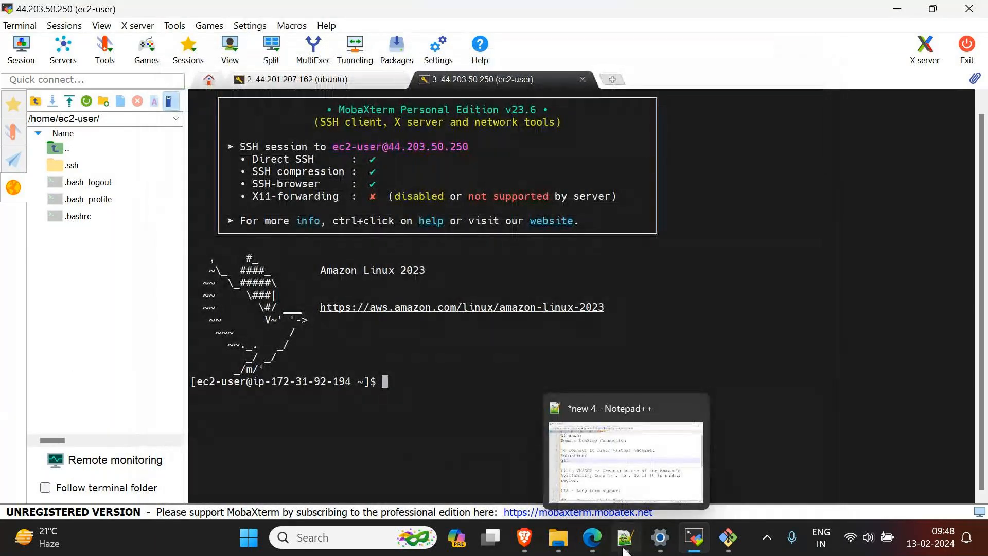
pyautogui.moveTo(586, 539)
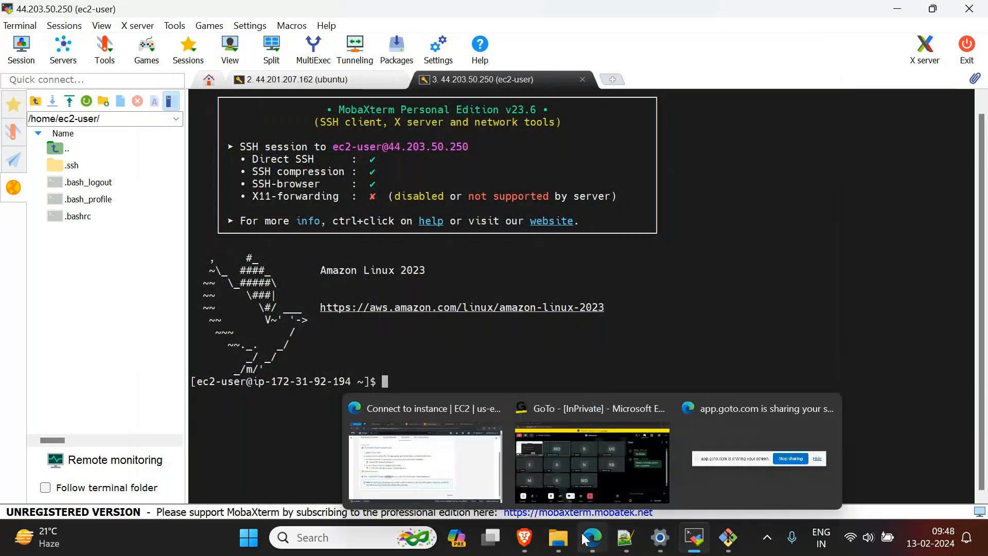
pyautogui.click(435, 406)
pyautogui.click(789, 354)
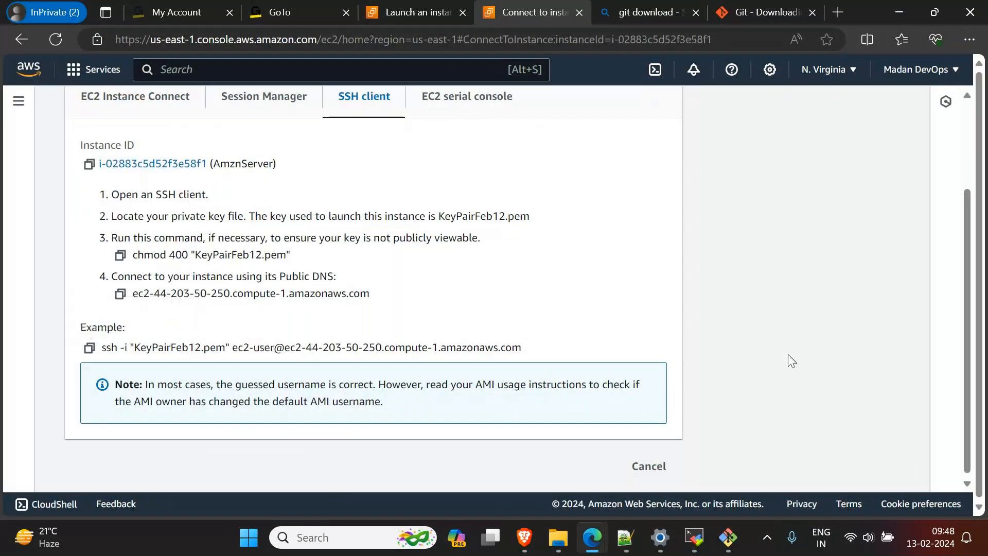
pyautogui.scroll(2, 622, 351)
pyautogui.scroll(1, 625, 355)
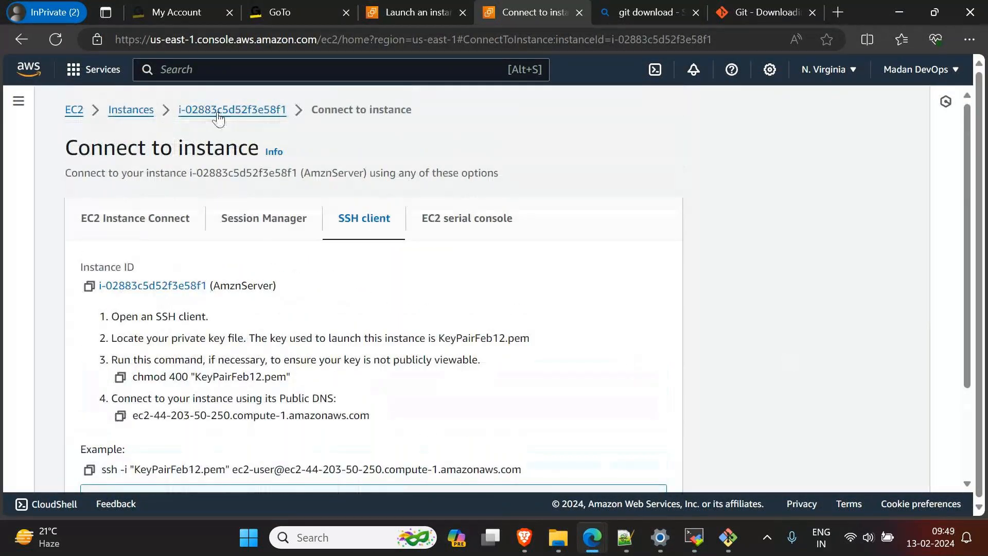
pyautogui.click(115, 116)
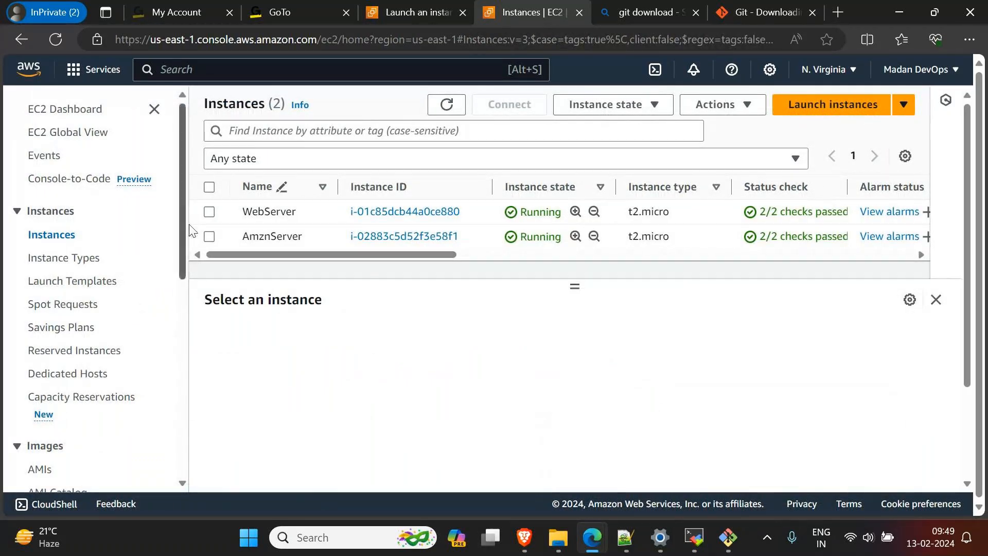
pyautogui.click(209, 212)
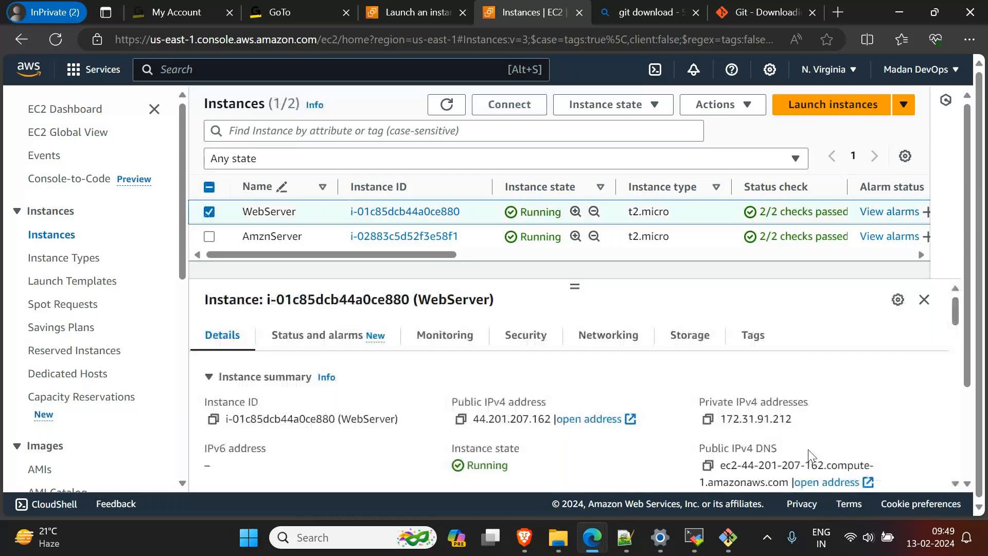
# Step: Switch to the GoTo meeting window and lower the system audio volume
pyautogui.moveTo(728, 538)
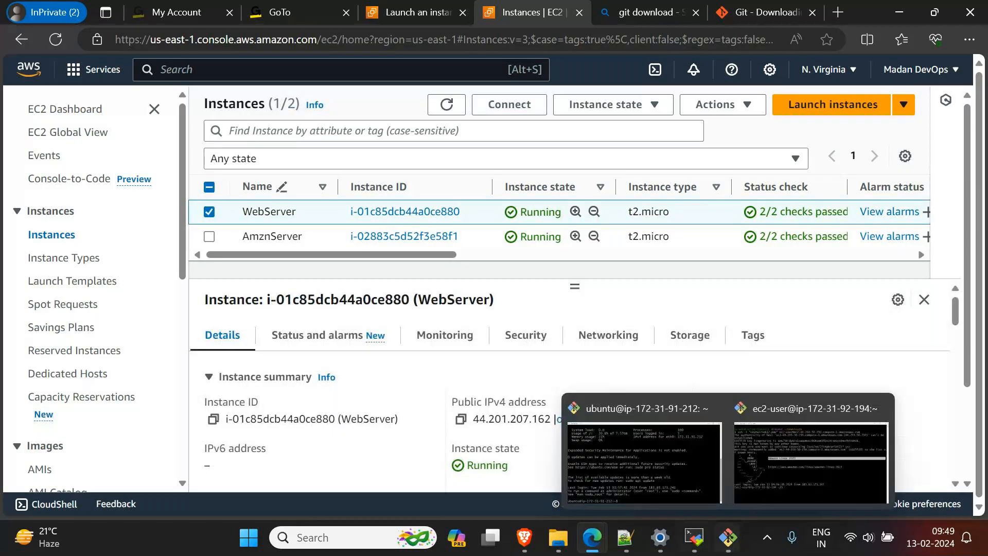
pyautogui.moveTo(592, 537)
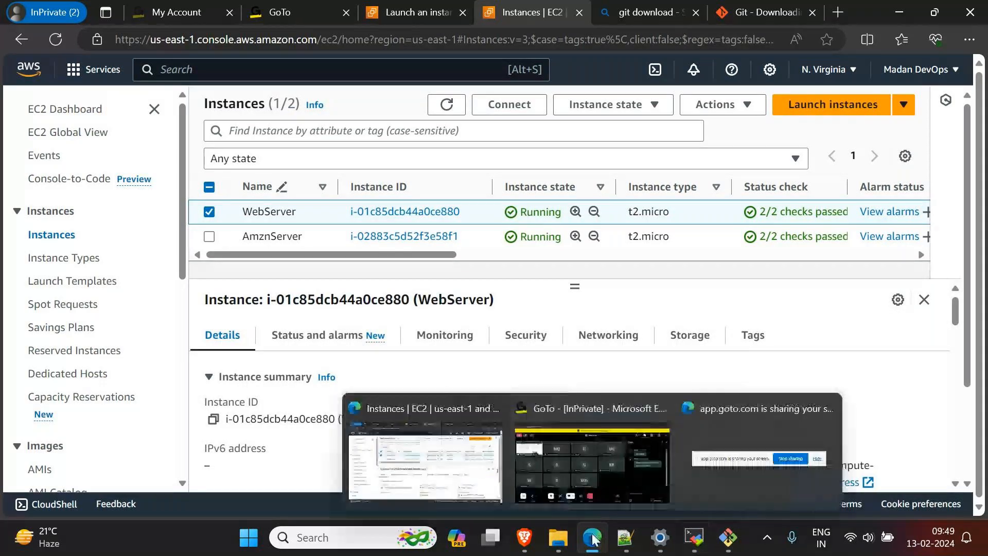
pyautogui.click(613, 477)
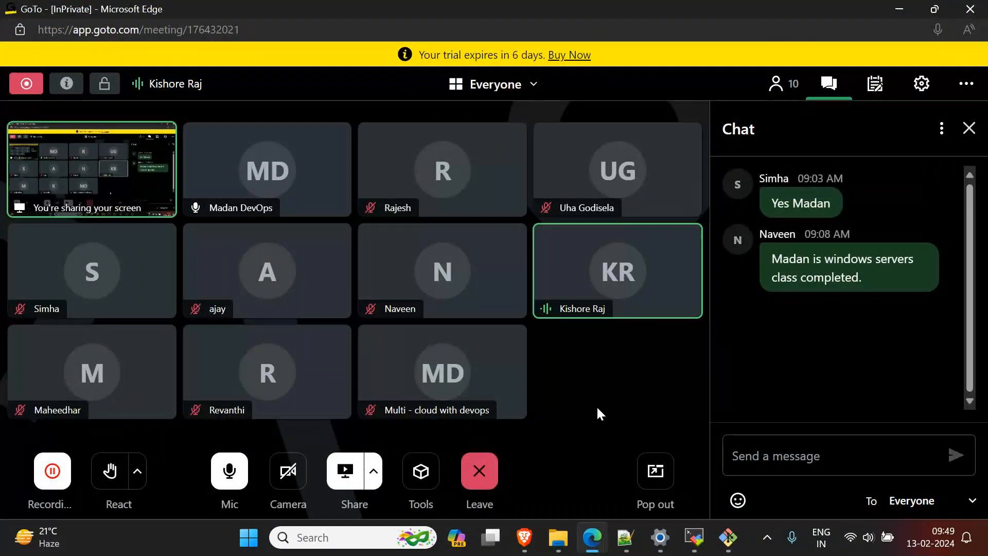
pyautogui.press('XF86AudioLowerVolume')
pyautogui.press('XF86AudioLowerVolume')
pyautogui.press('XF86AudioLowerVolume')
pyautogui.press('XF86AudioLowerVolume')
pyautogui.press('XF86AudioLowerVolume')
pyautogui.press('XF86AudioLowerVolume')
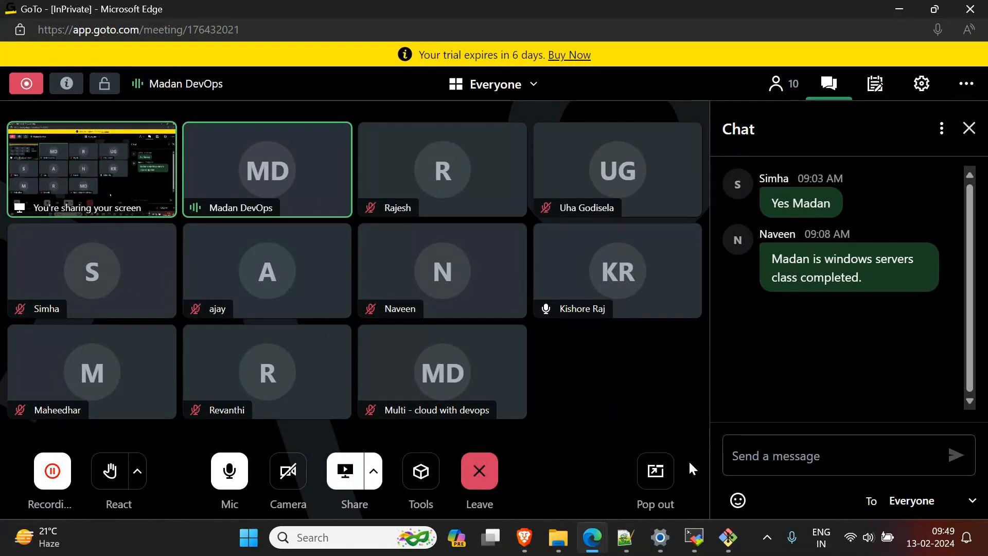
pyautogui.moveTo(700, 540)
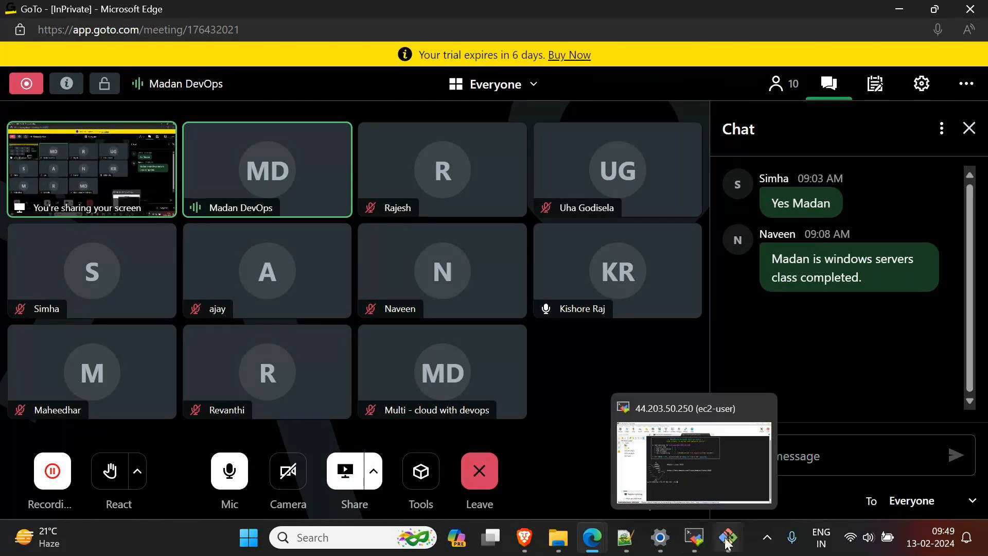
pyautogui.moveTo(730, 541)
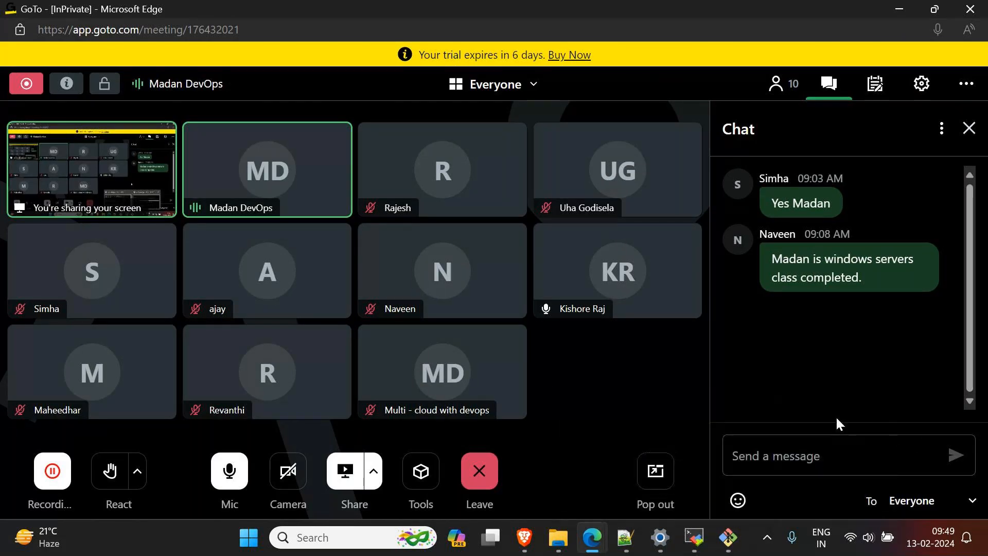
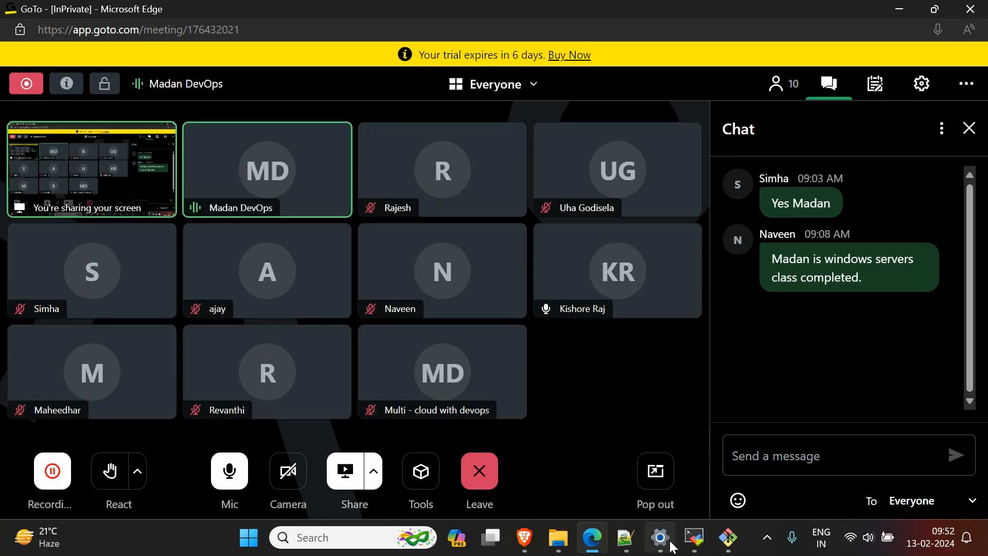
# Step: Bring up the ec2-user session in MobaXterm and minimize its window
pyautogui.moveTo(669, 545)
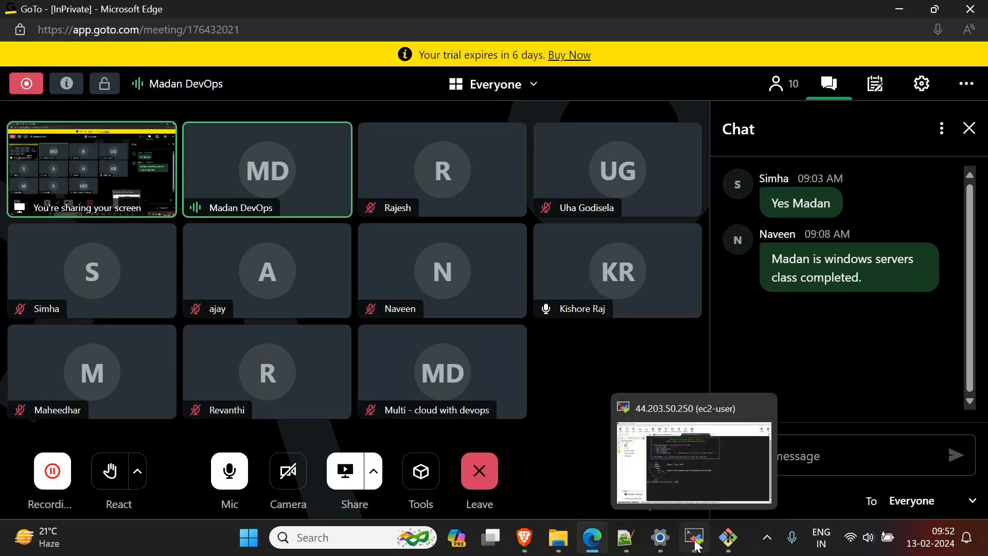
pyautogui.click(695, 542)
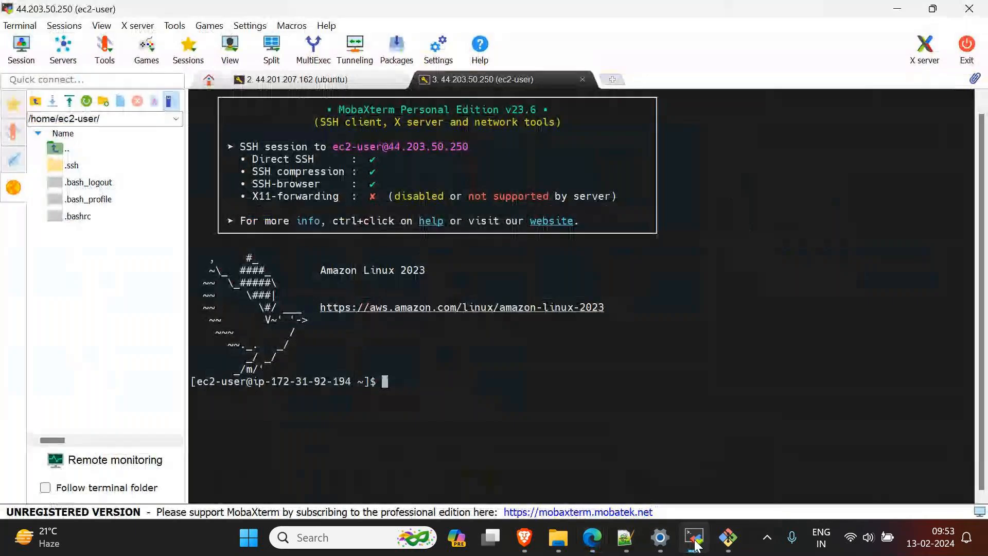
pyautogui.click(695, 544)
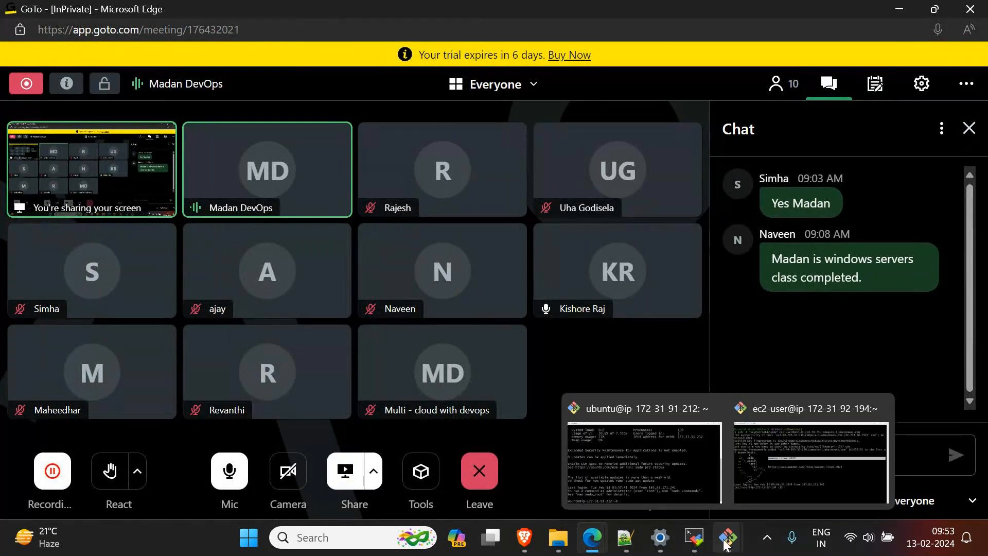
# Step: Switch to the AWS console in Edge and look through the EC2 navigation categories from Instances down to Auto Scaling
pyautogui.moveTo(607, 544)
pyautogui.click(422, 463)
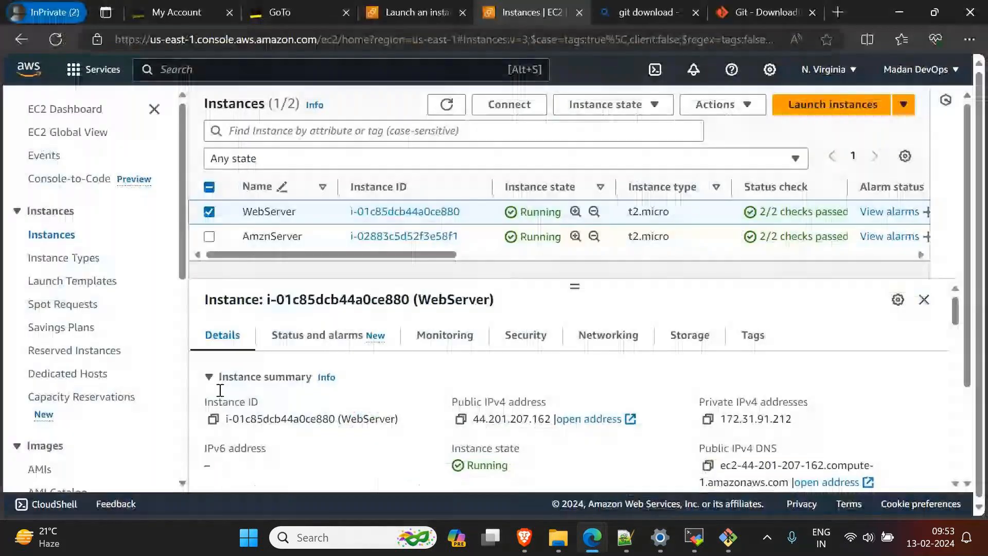
pyautogui.scroll(-1, 74, 394)
pyautogui.scroll(-7, 74, 394)
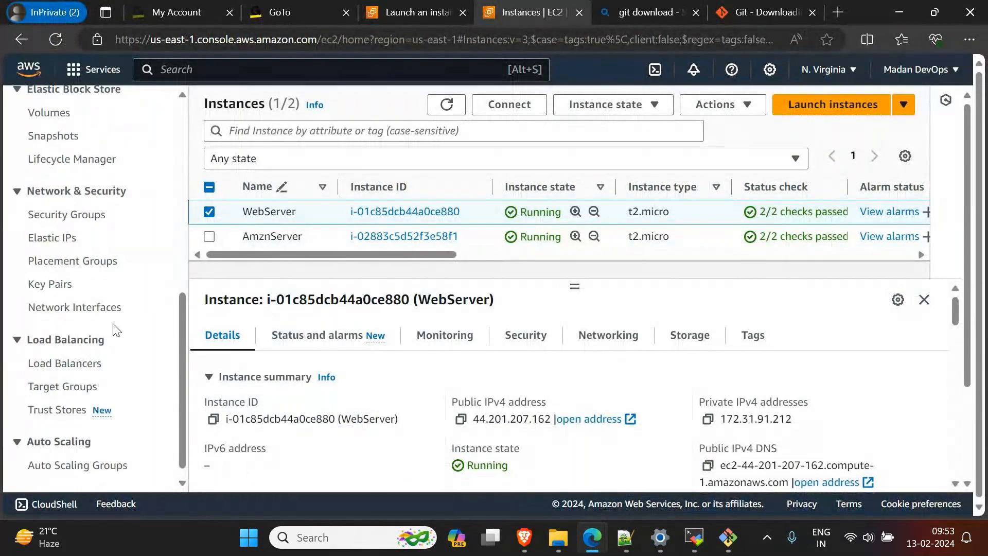
pyautogui.scroll(-1, 85, 417)
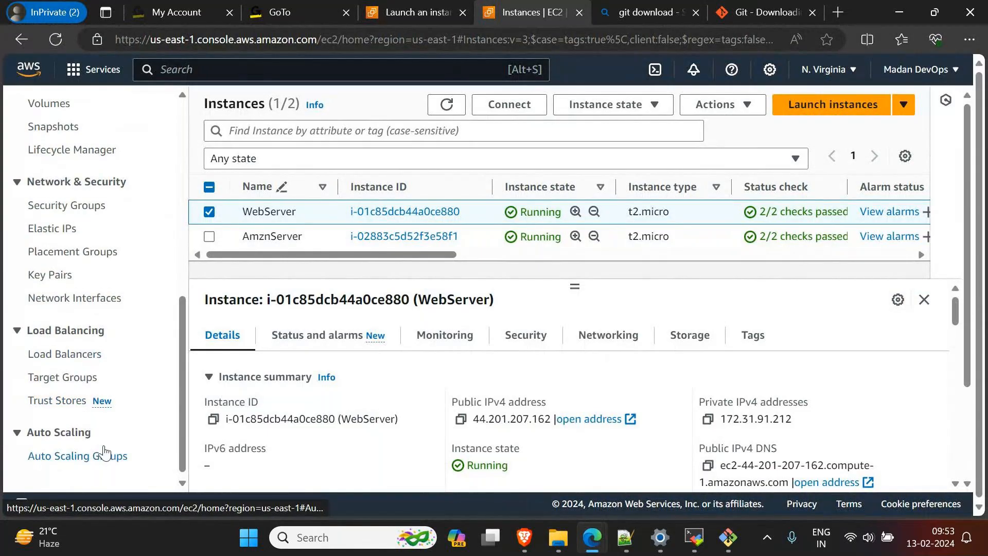
pyautogui.scroll(8, 103, 453)
# Step: View the ubuntu Git Bash terminal and minimize it
pyautogui.moveTo(524, 537)
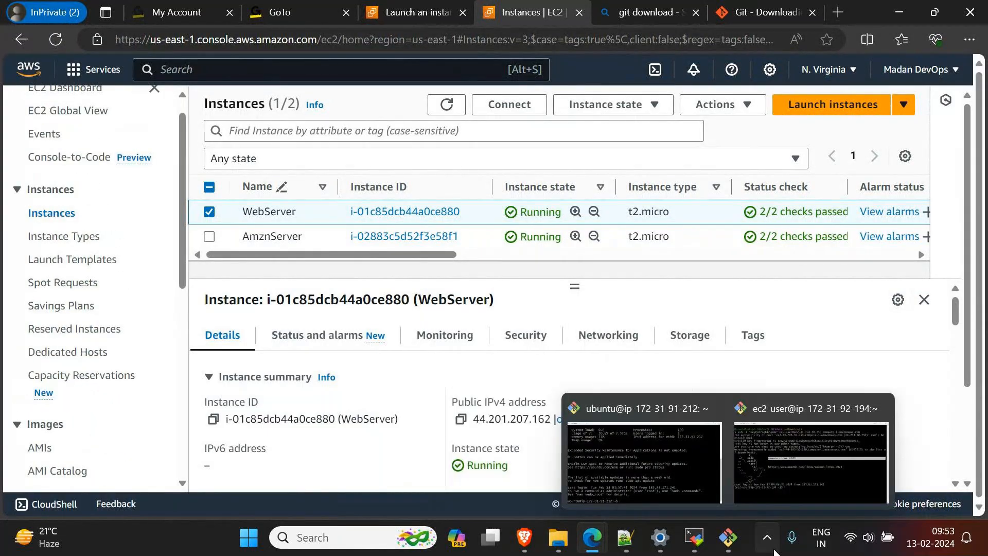
pyautogui.click(655, 479)
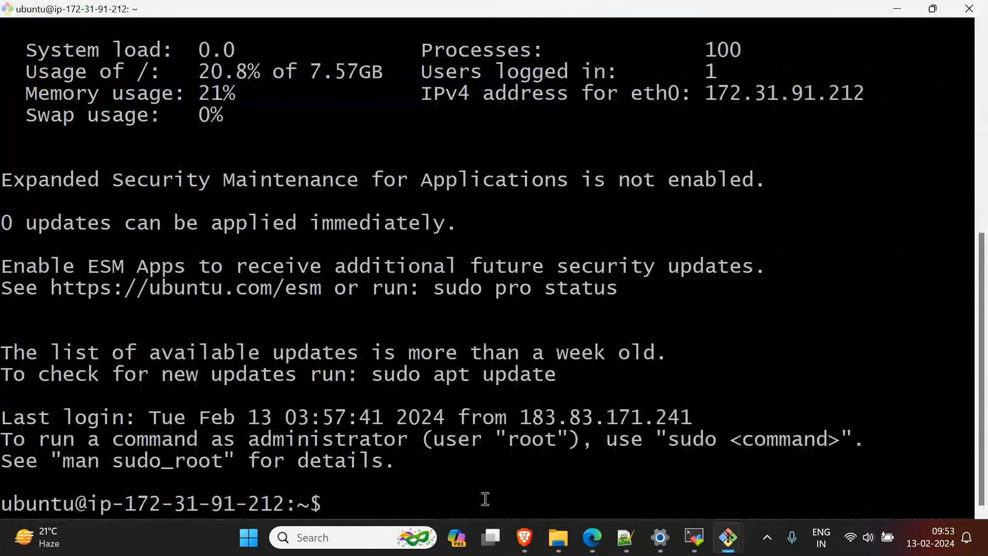
pyautogui.click(891, 9)
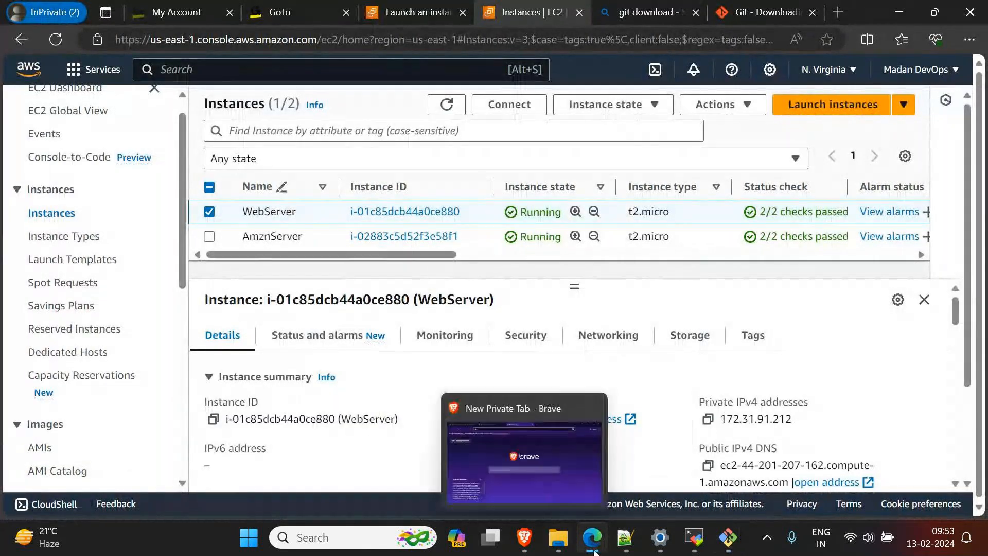
# Step: Alternate between the ec2-user session in MobaXterm and the EC2 instances list in Edge, and return to the GoTo meeting window
pyautogui.click(692, 538)
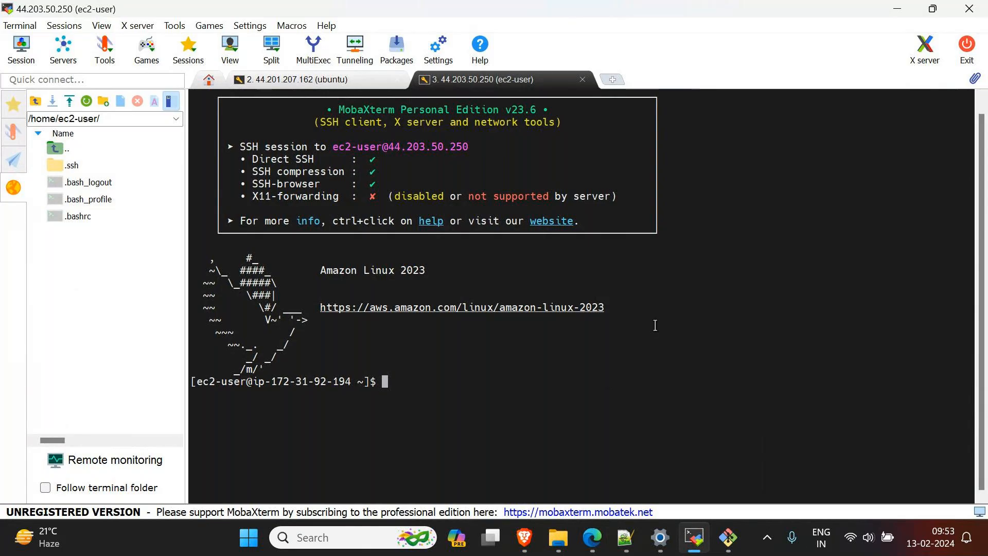
pyautogui.moveTo(694, 538)
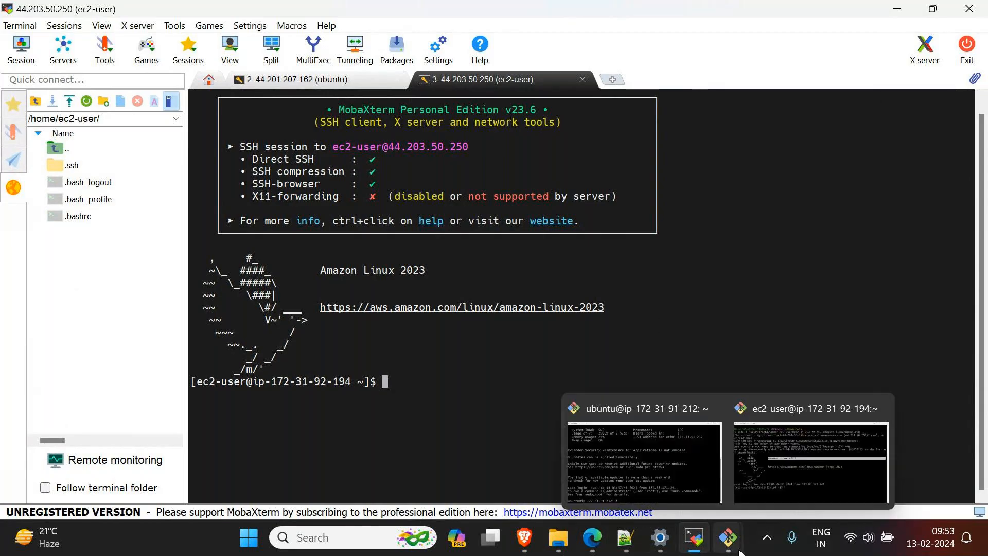
pyautogui.moveTo(593, 547)
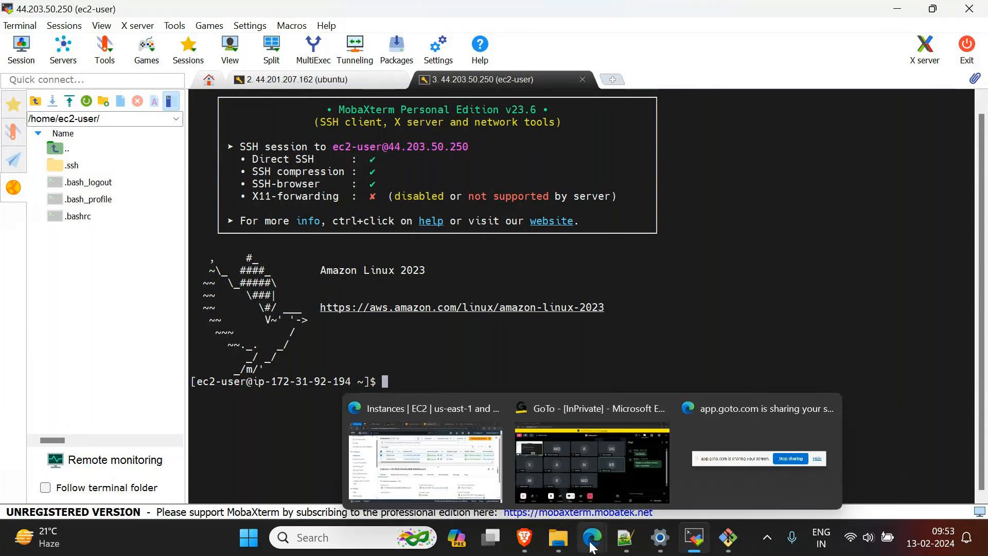
pyautogui.click(465, 474)
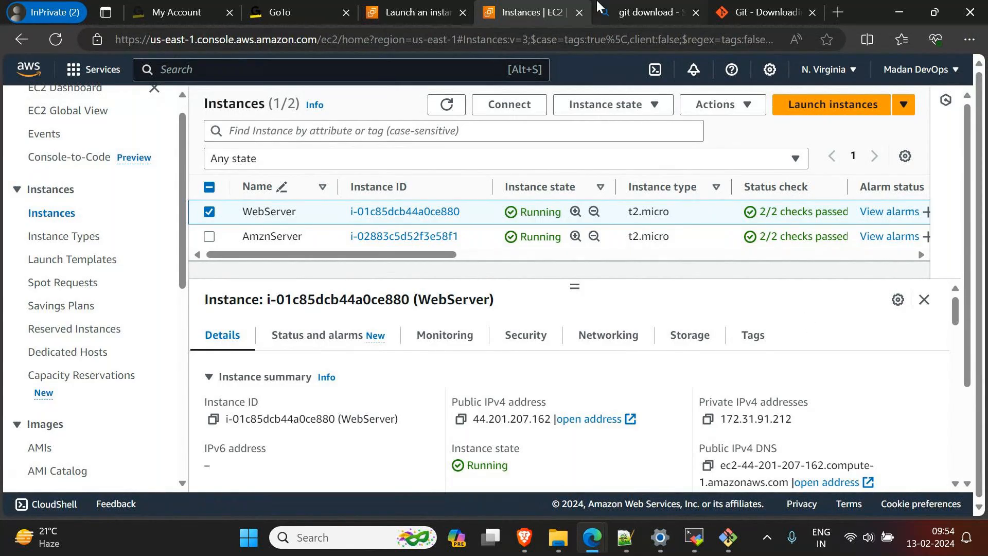
pyautogui.click(695, 538)
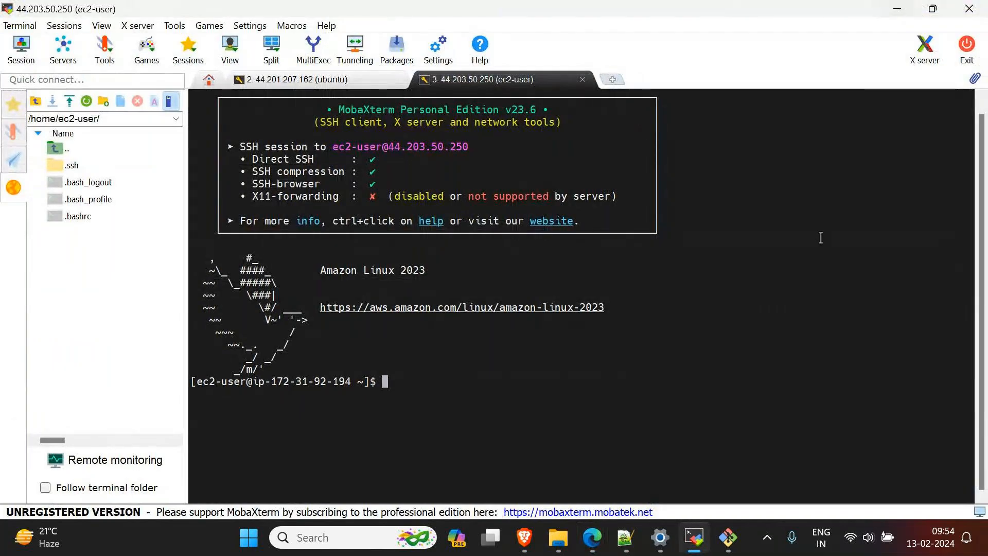
pyautogui.moveTo(595, 547)
pyautogui.click(613, 455)
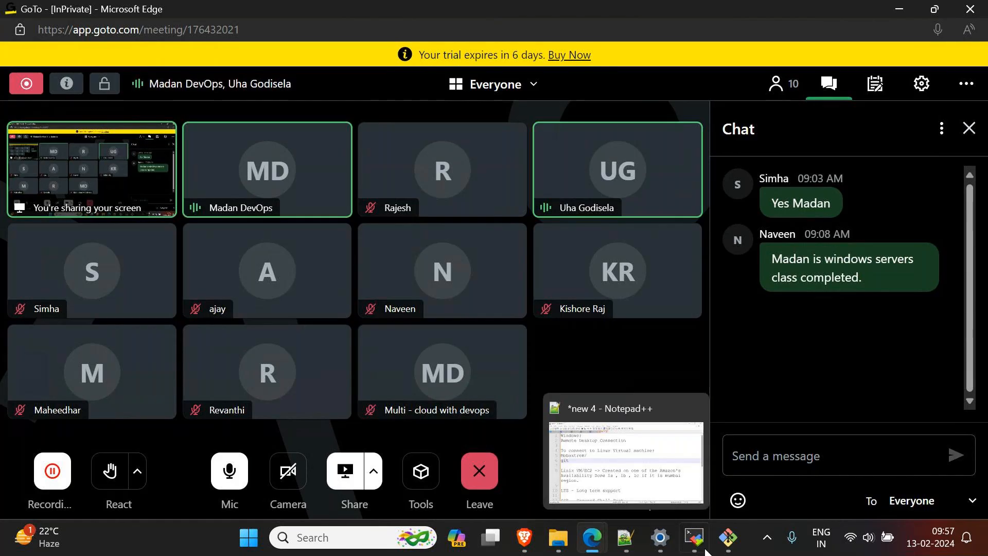
# Step: Search Windows for "re" to look up the Remote Desktop Connection app, and dismiss the search without opening it
pyautogui.moveTo(679, 547)
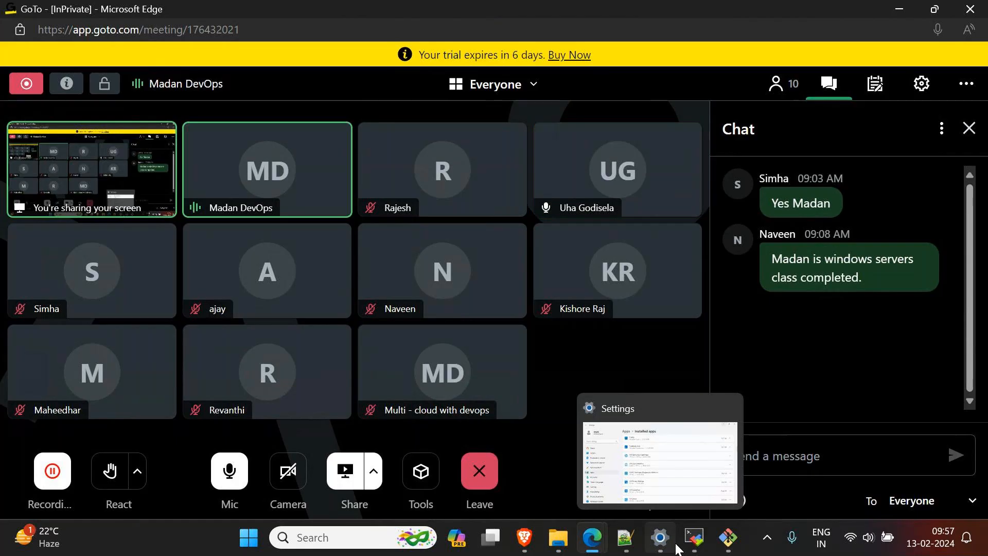
pyautogui.click(336, 535)
pyautogui.click(336, 538)
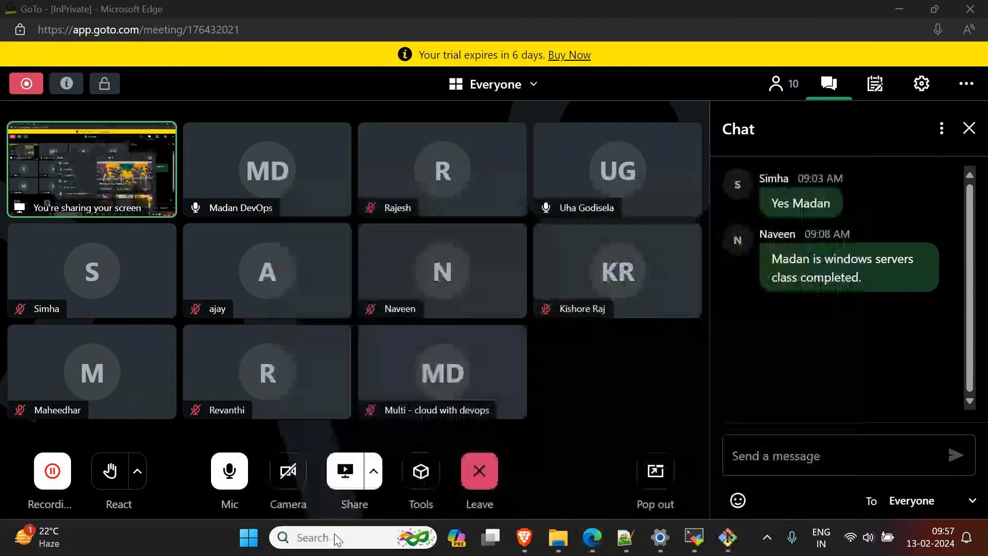
pyautogui.write('er')
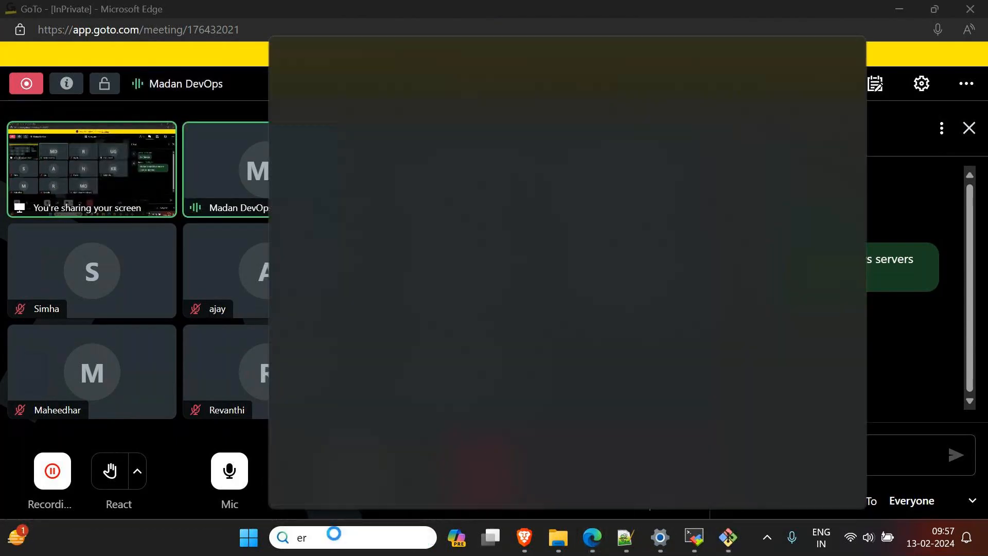
pyautogui.press('BackSpace')
pyautogui.press('BackSpace')
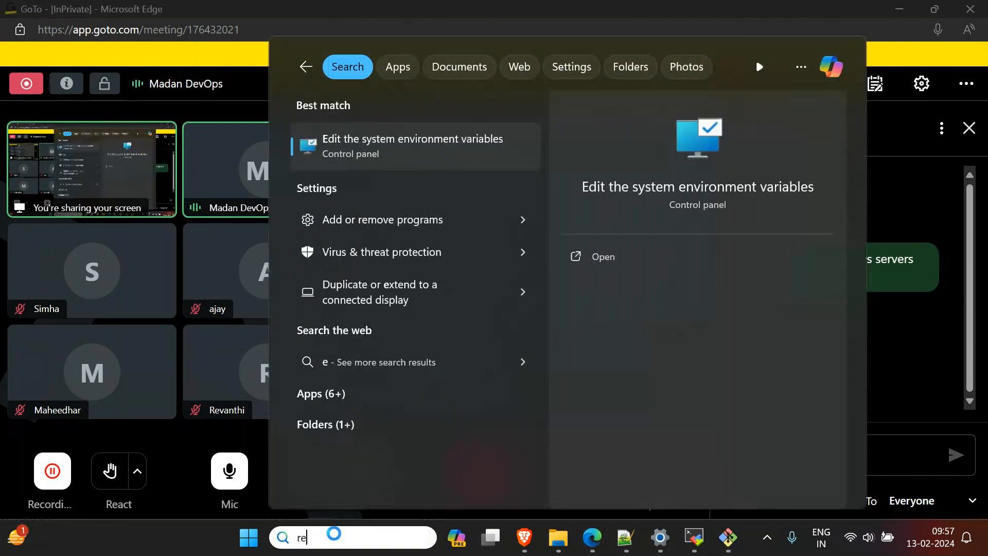
pyautogui.write('re')
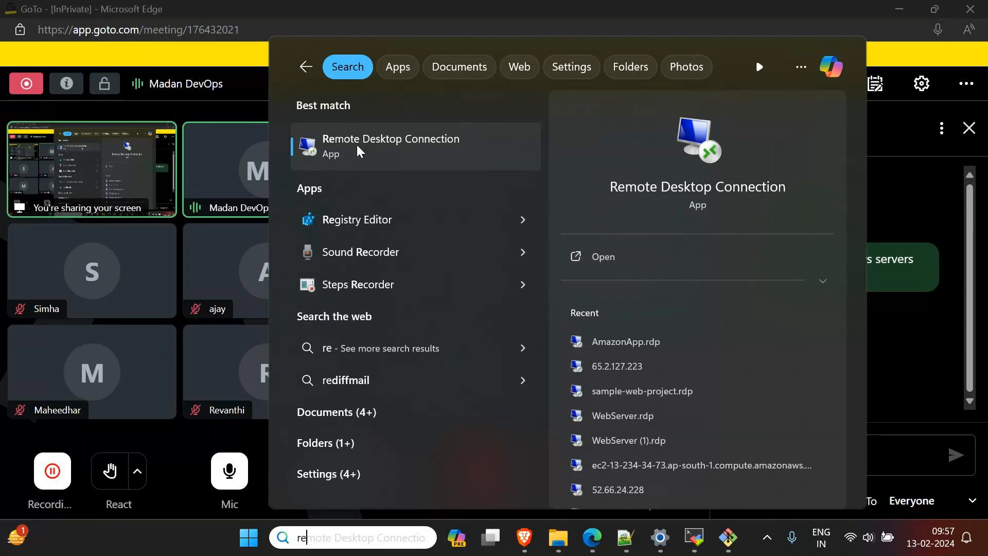
pyautogui.click(188, 541)
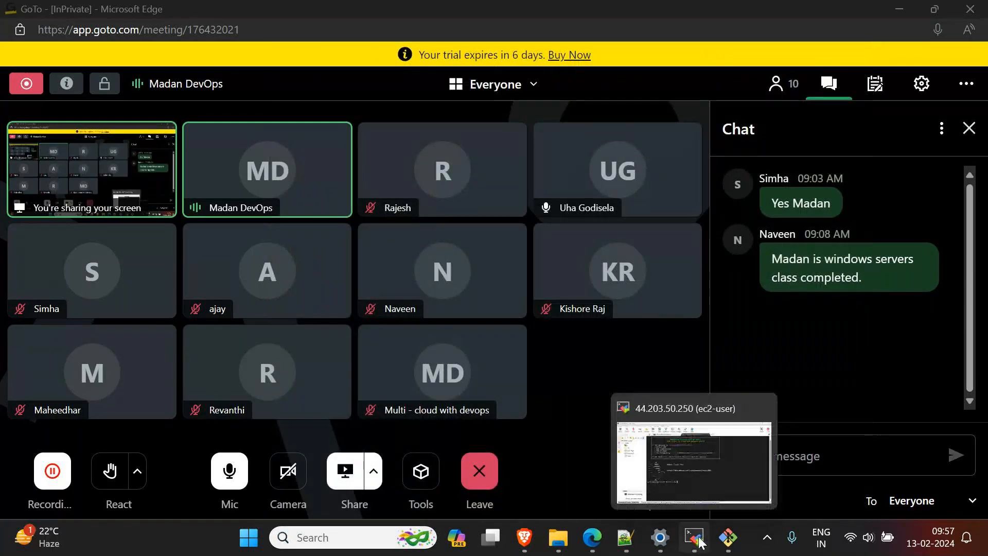
# Step: View the ubuntu Git Bash terminal and the ec2-user session in MobaXterm, and minimize MobaXterm
pyautogui.click(731, 541)
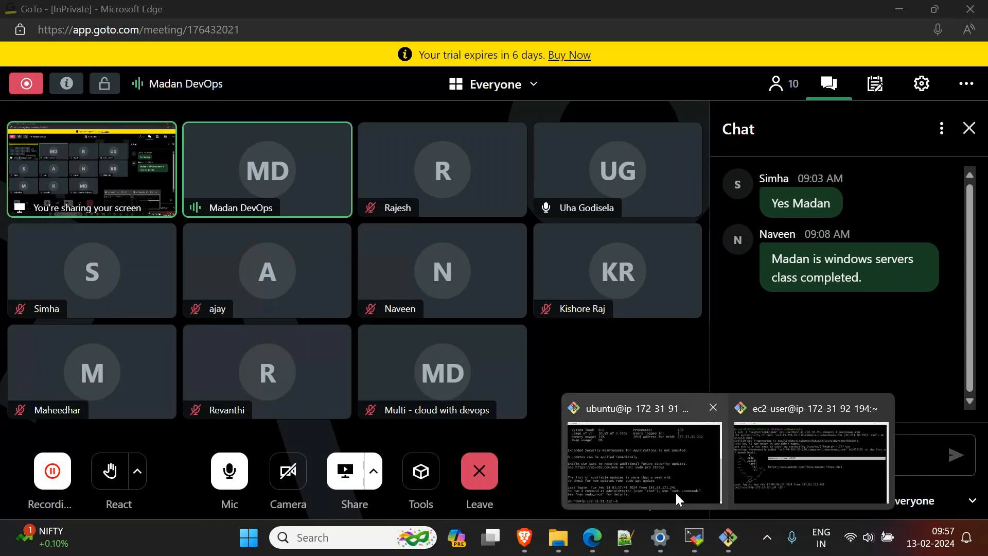
pyautogui.click(676, 492)
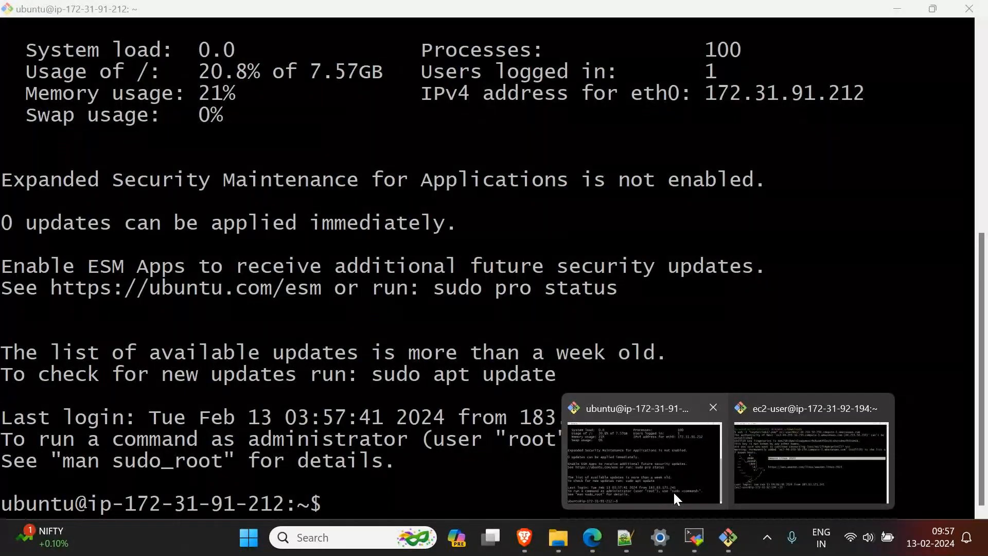
pyautogui.click(699, 541)
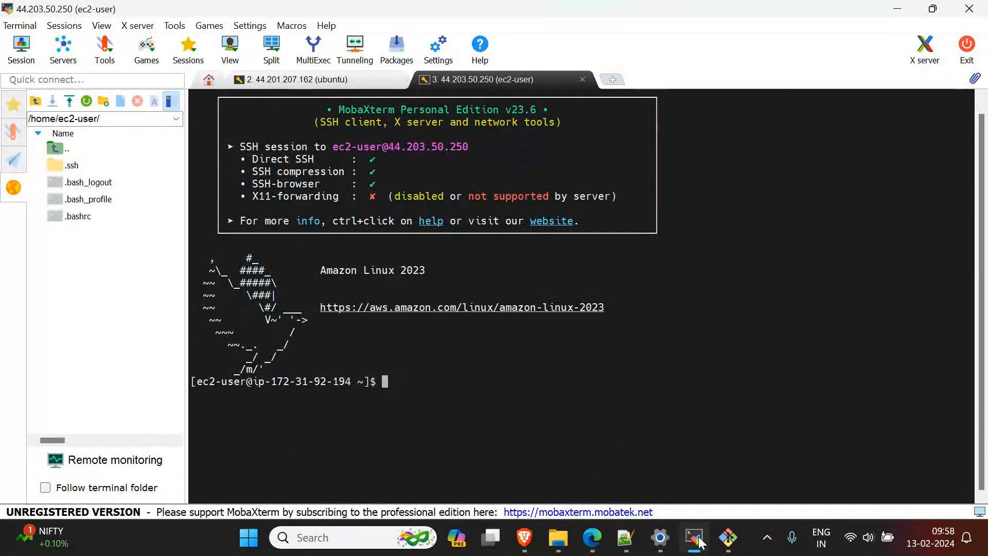
pyautogui.click(699, 541)
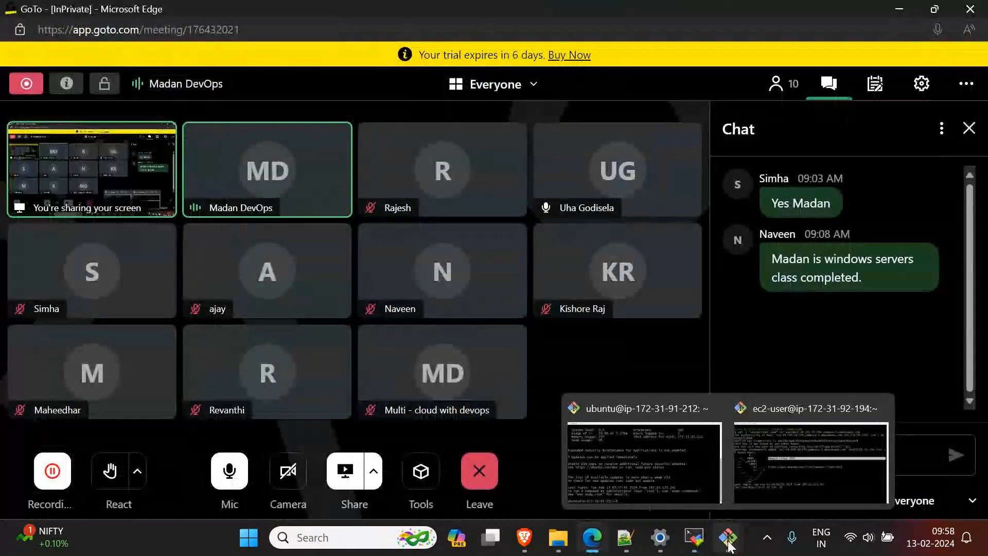